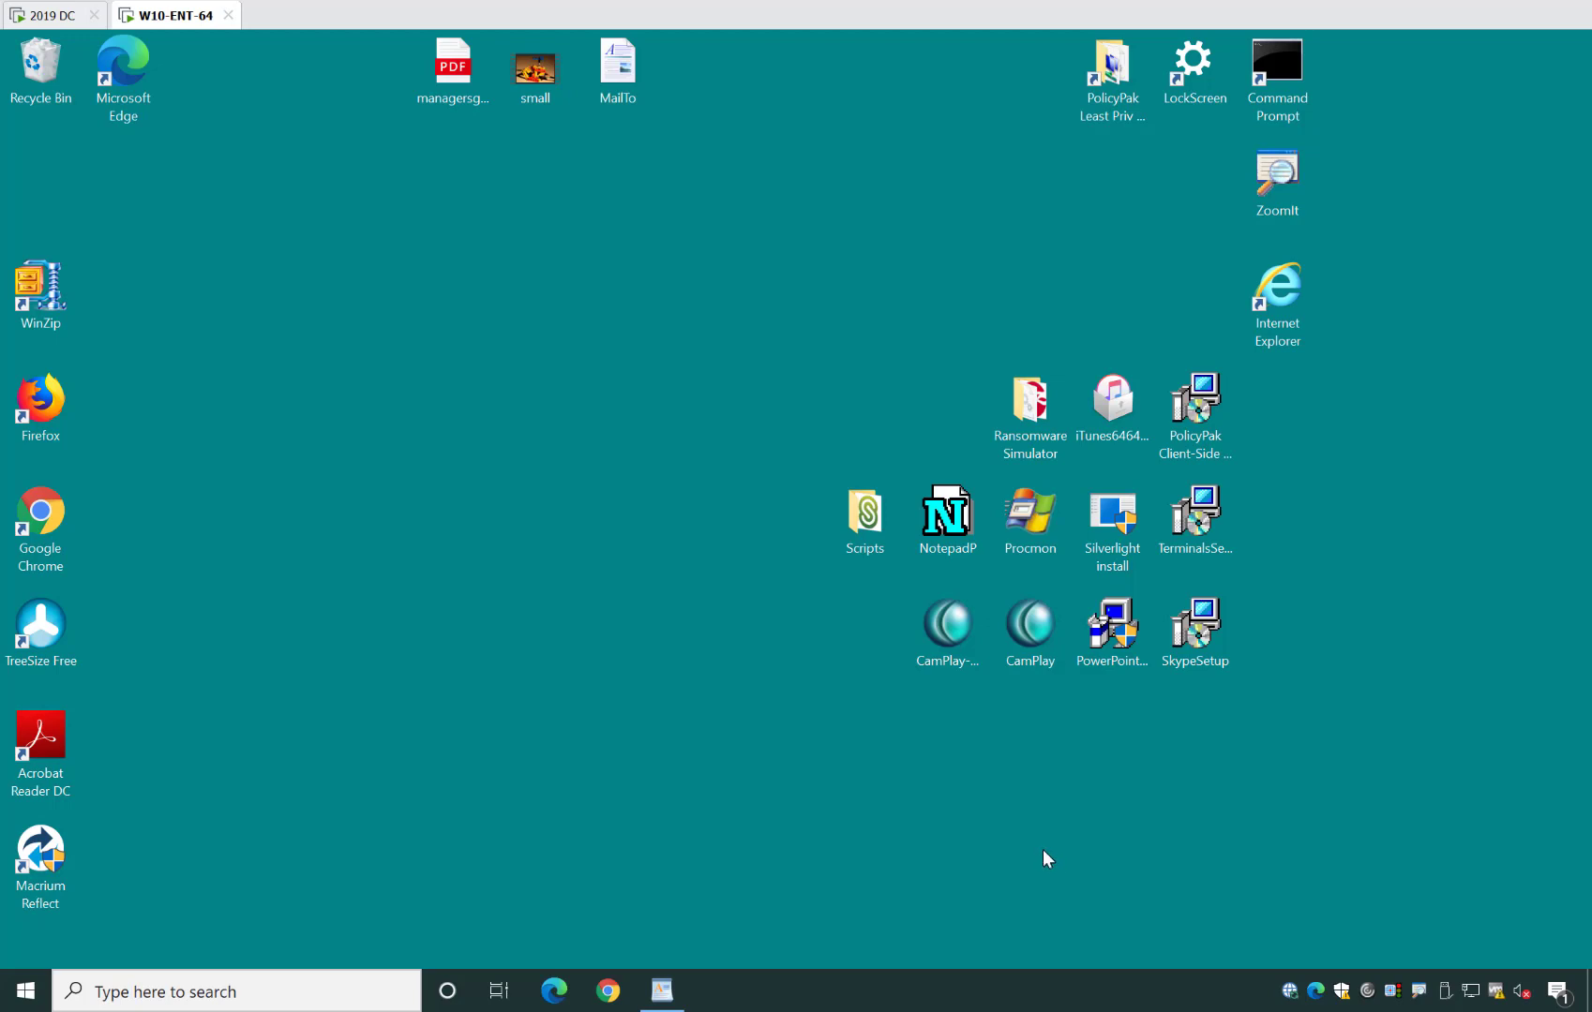
- Try launching Procmon and PowerPointViewer from the desktop as a standard user, dismissing each elevation prompt
left_click(1022, 525)
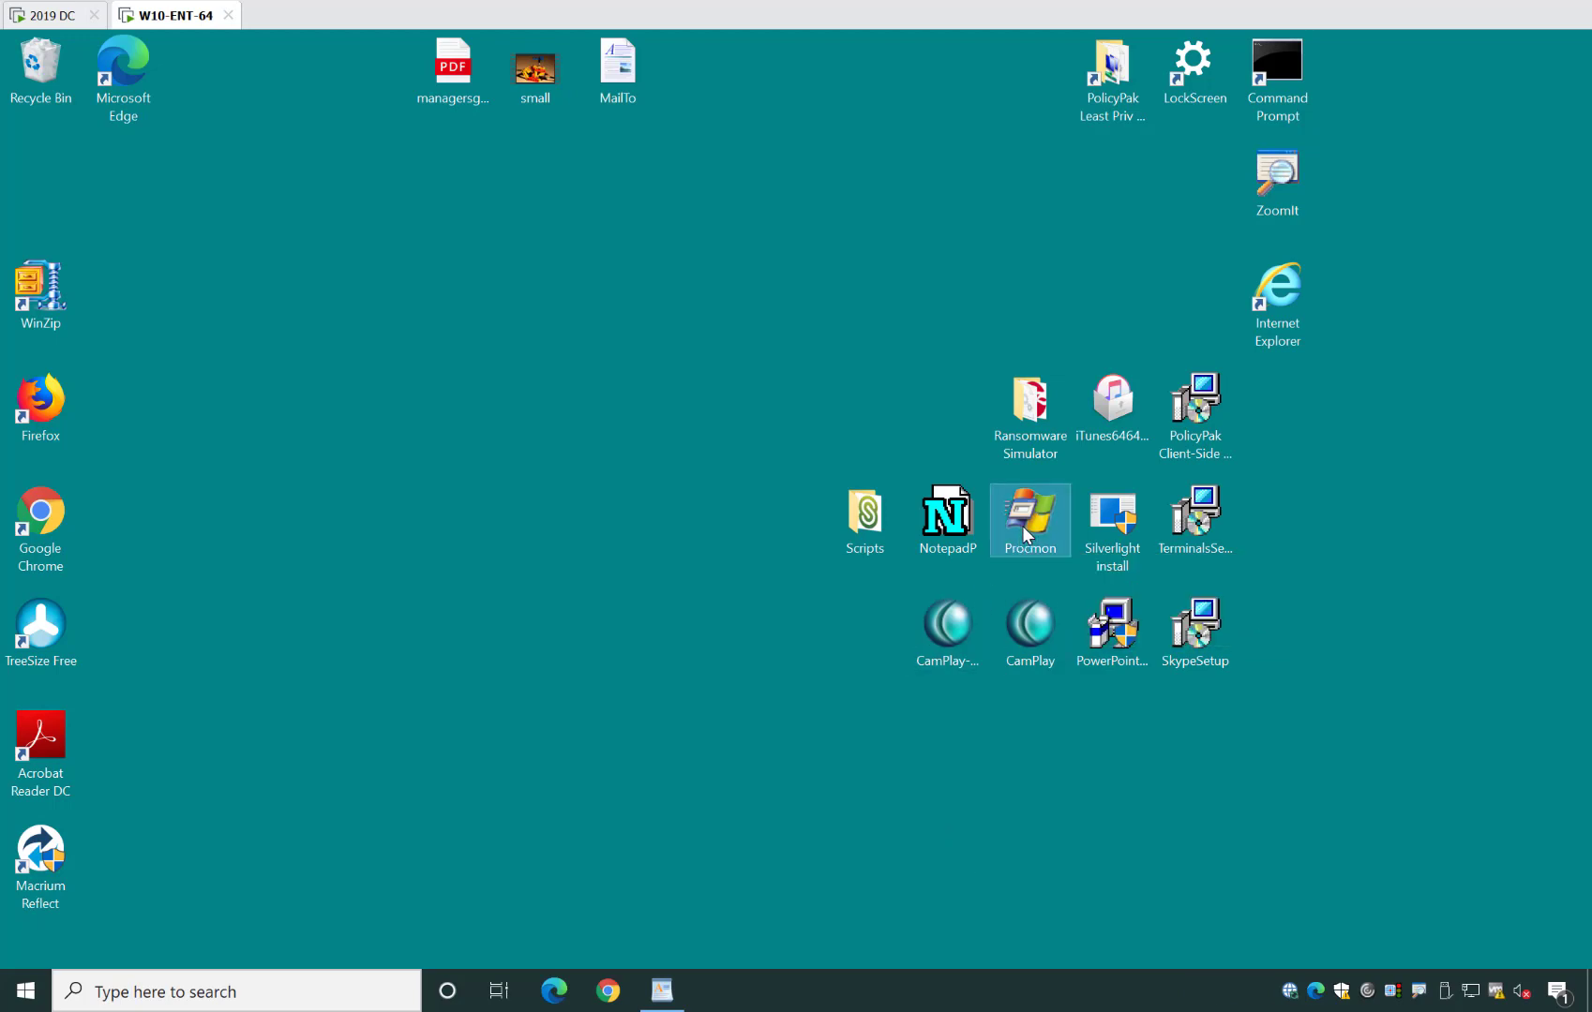
double_click(1022, 525)
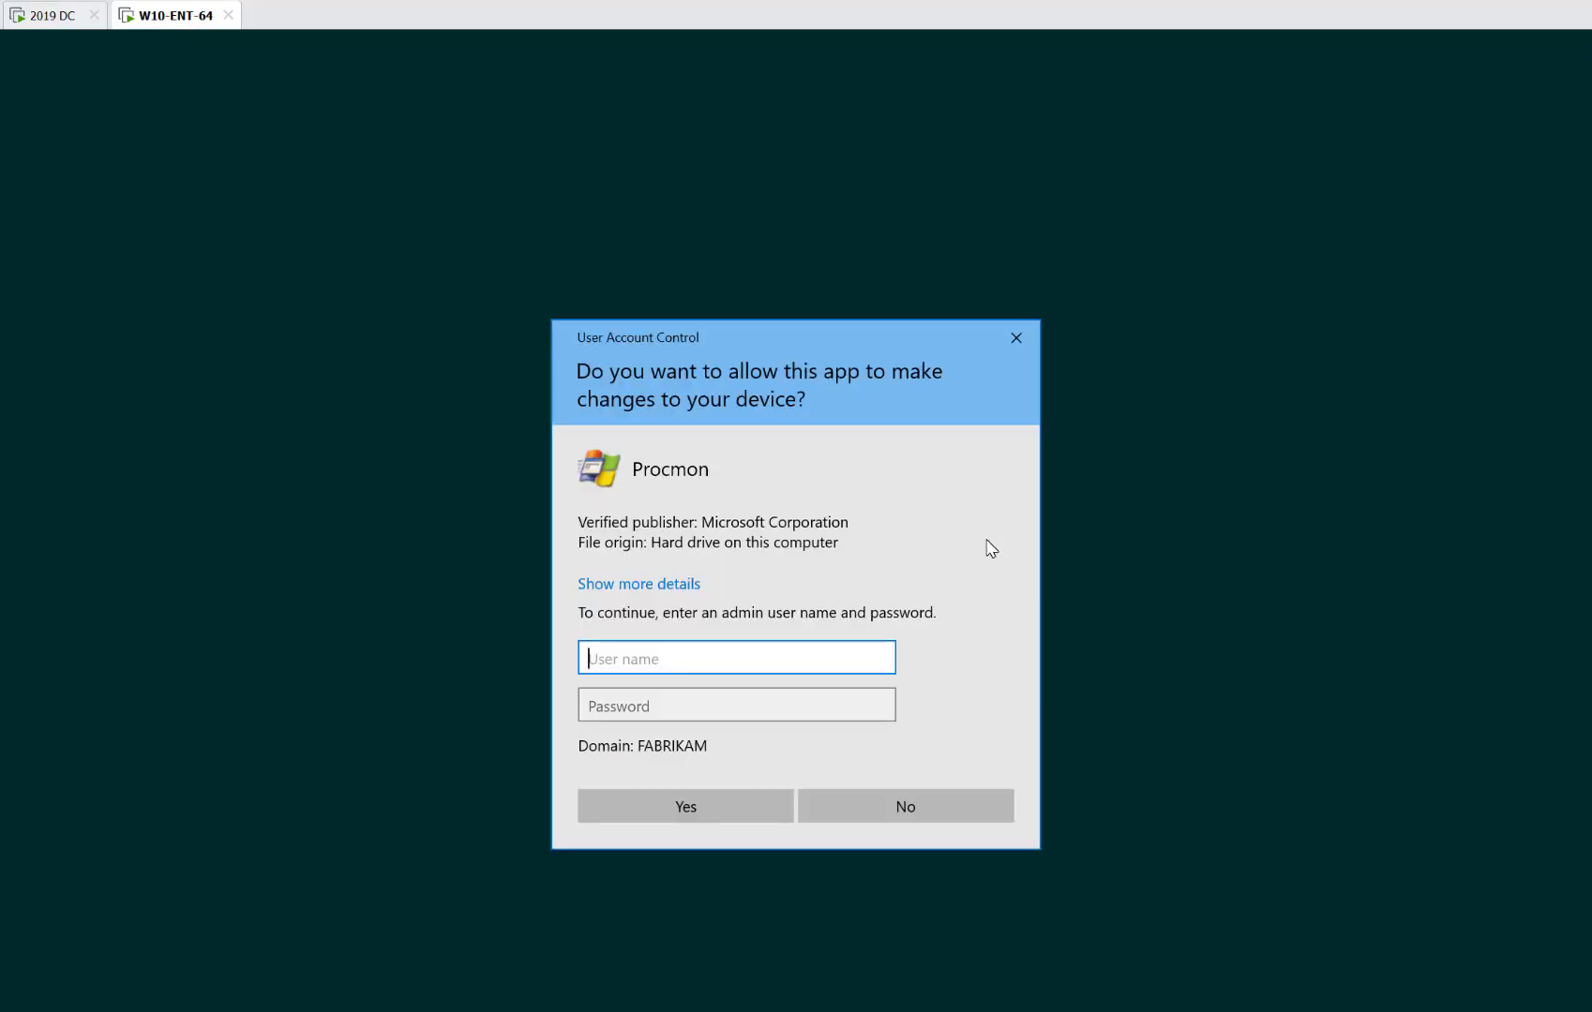
key("Escape")
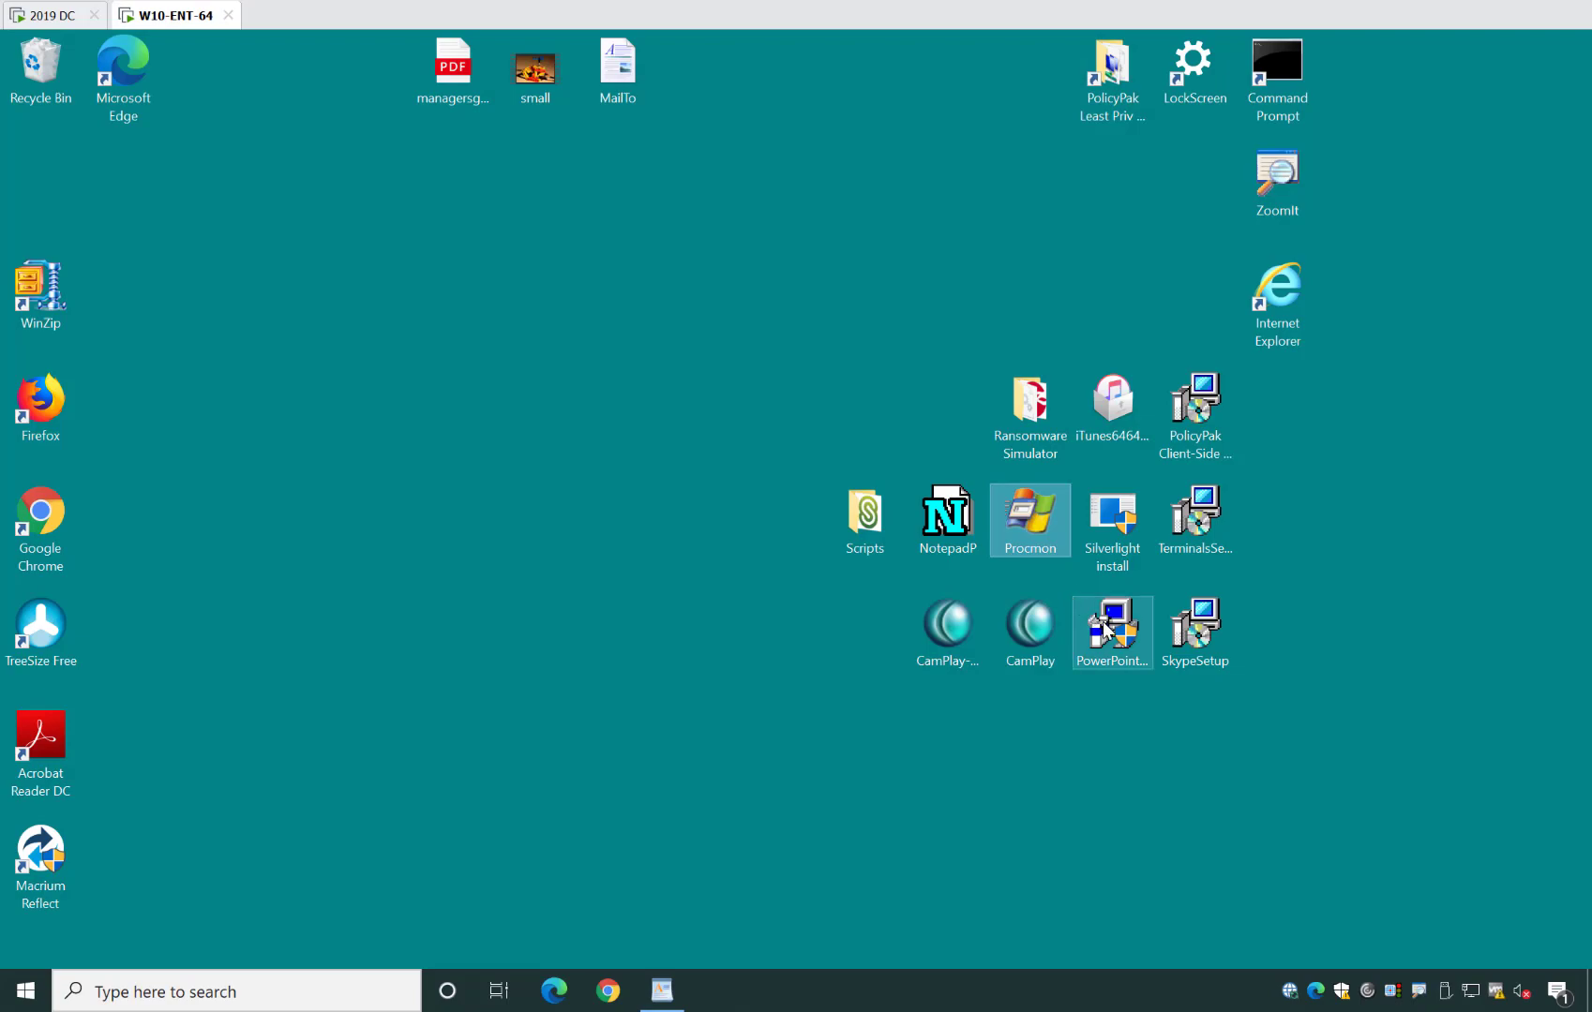
double_click(1105, 626)
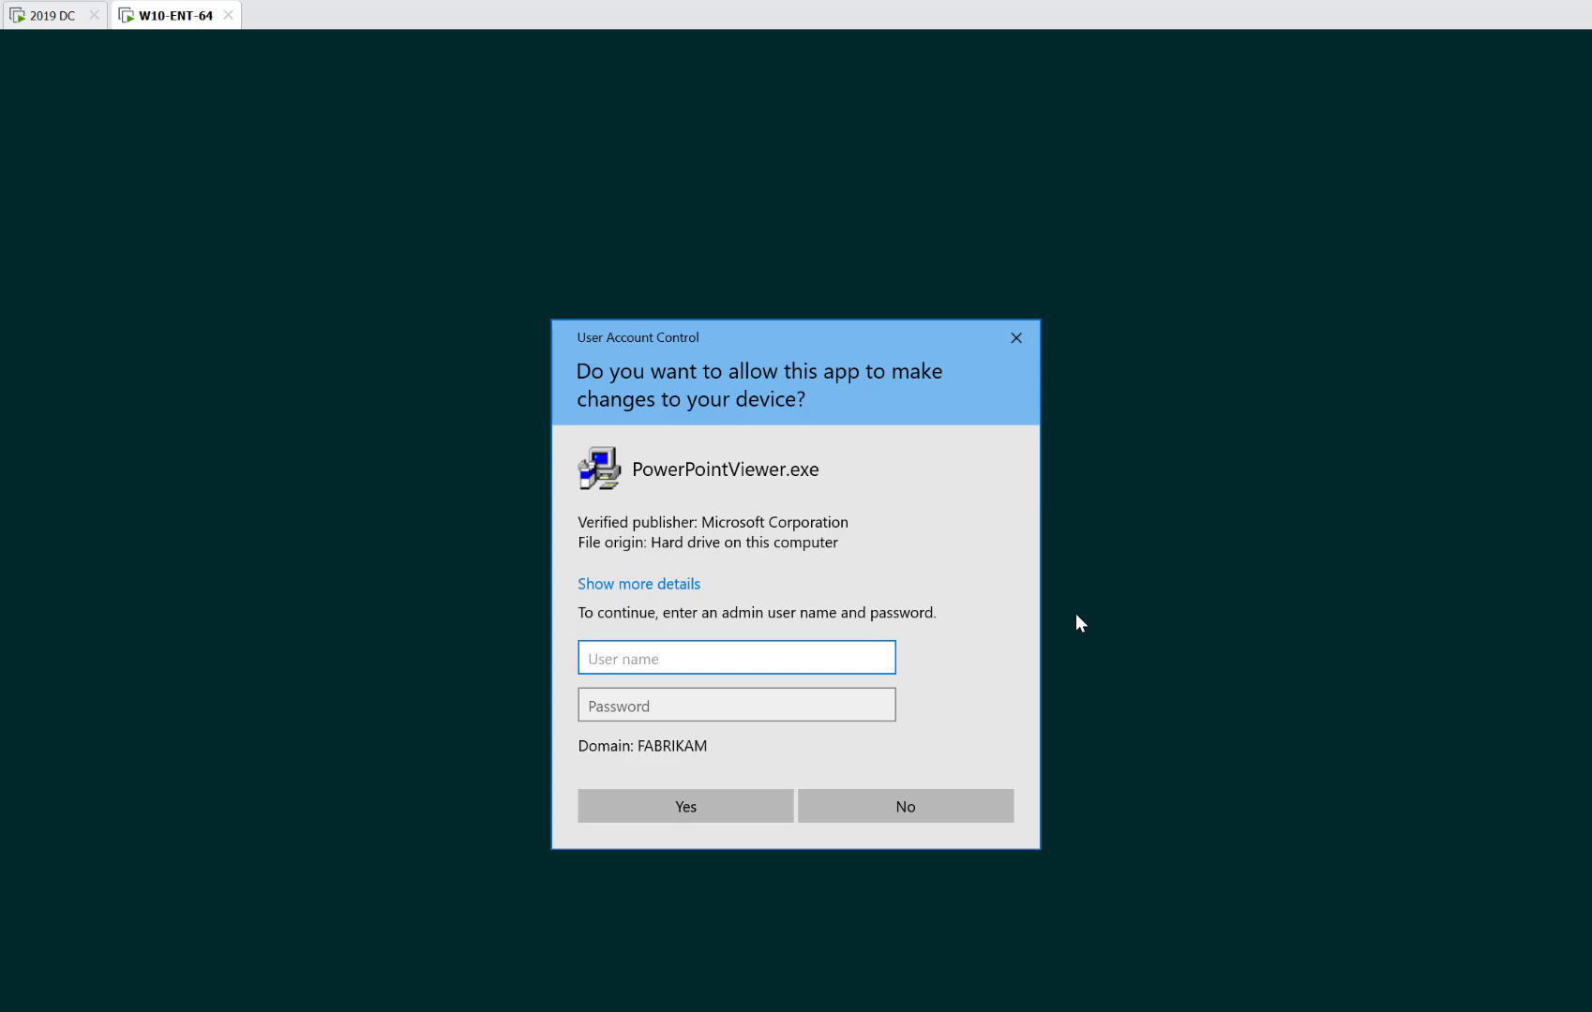
key("Escape")
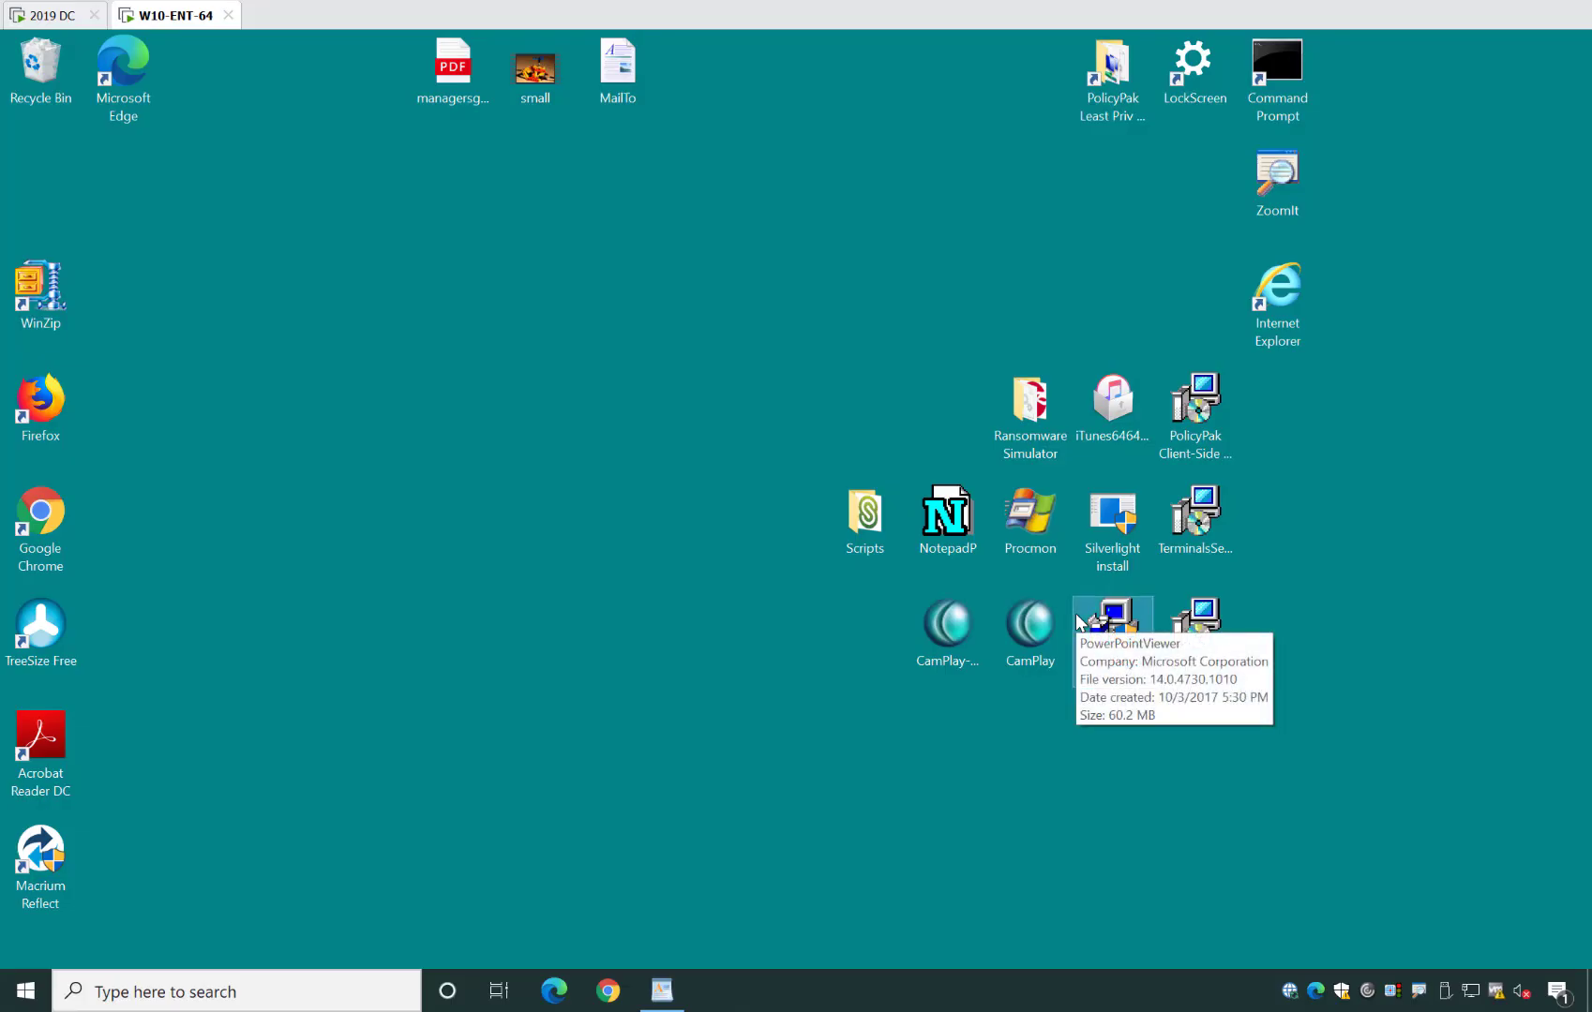
left_click(997, 769)
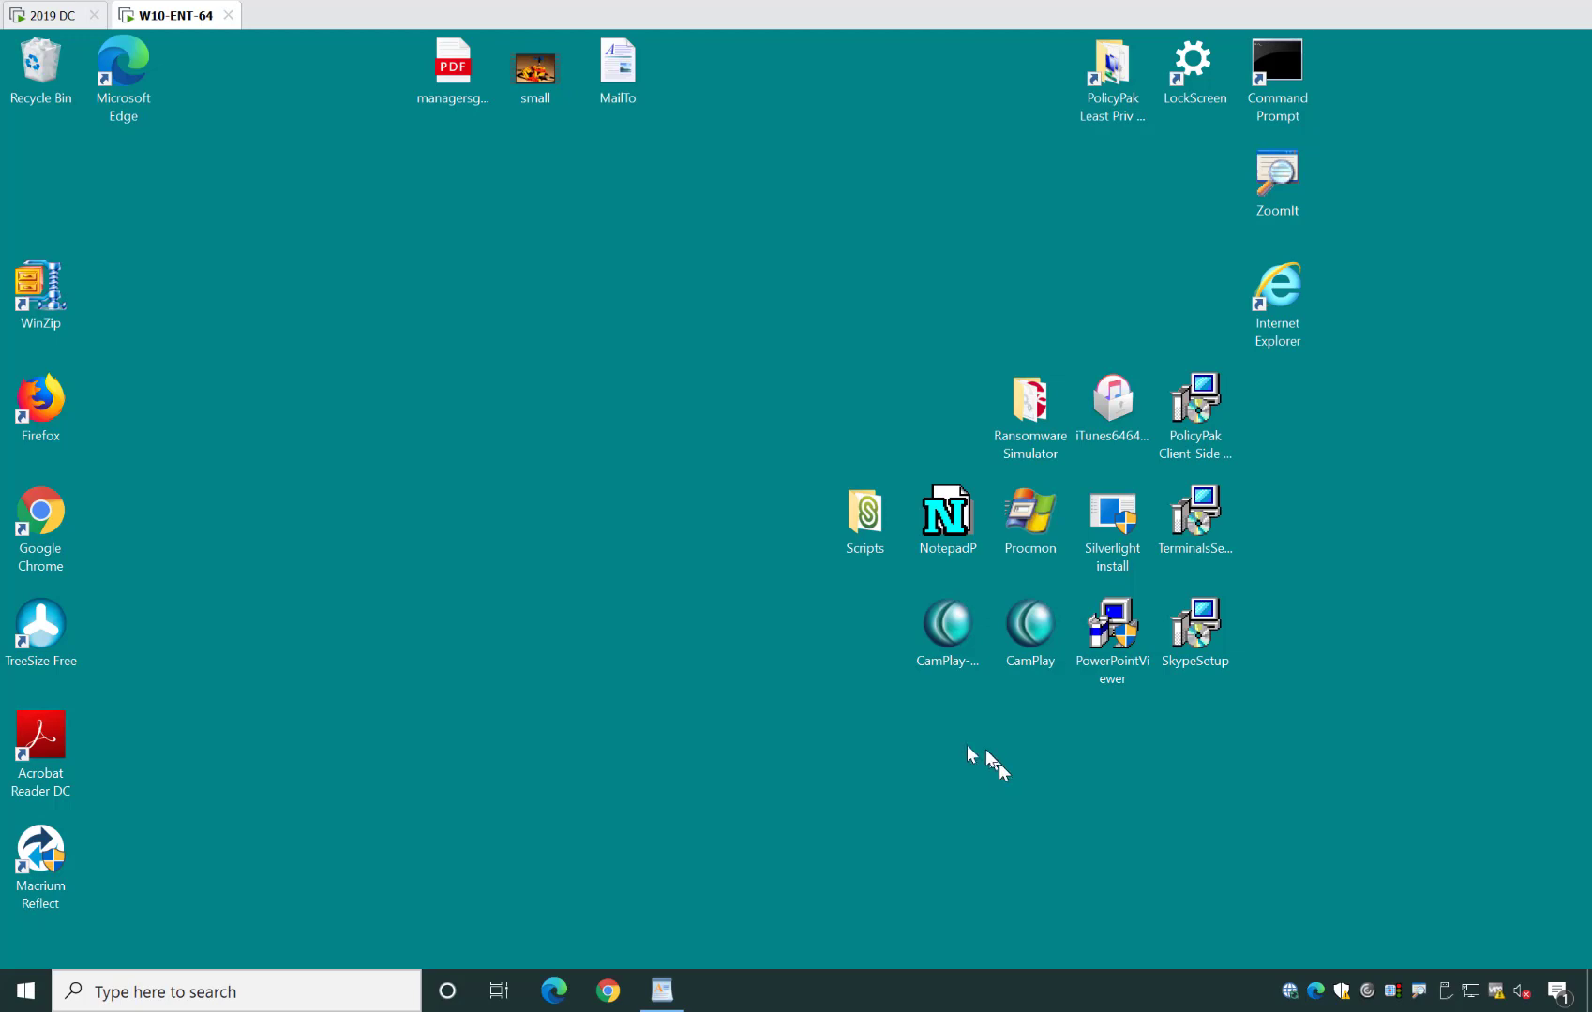
- On the 2019 DC machine, create a GPO named "PPLPM Self Elevate Mode" linked to the East Sales Users OU
left_click(49, 15)
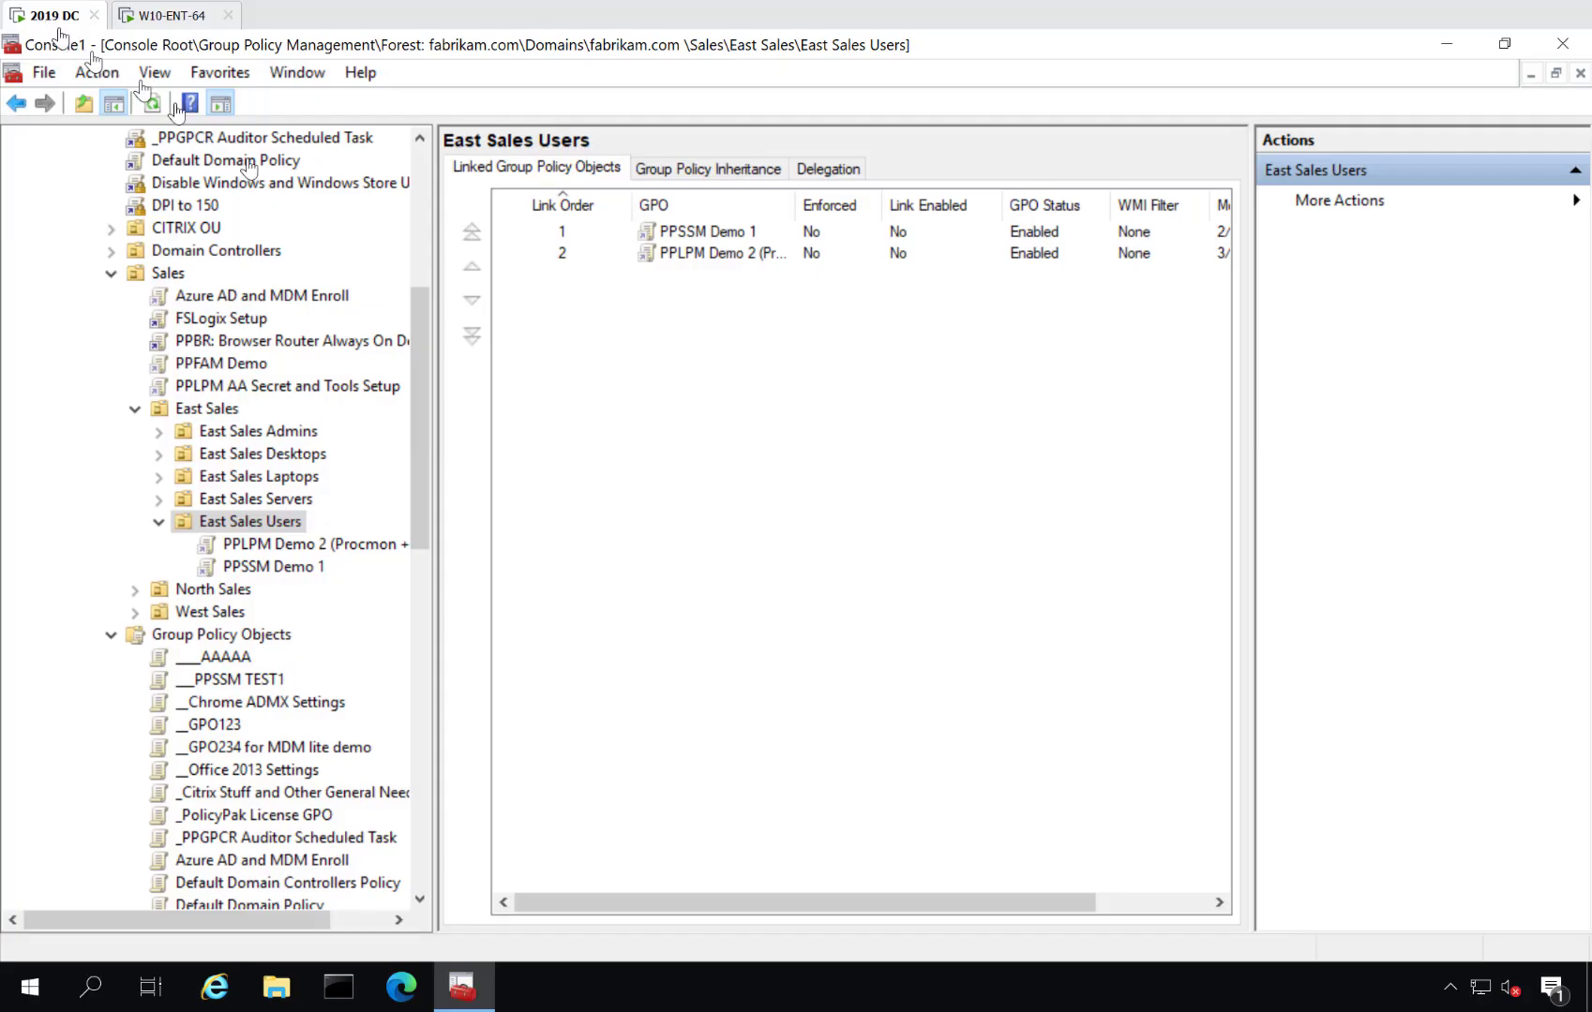
right_click(282, 521)
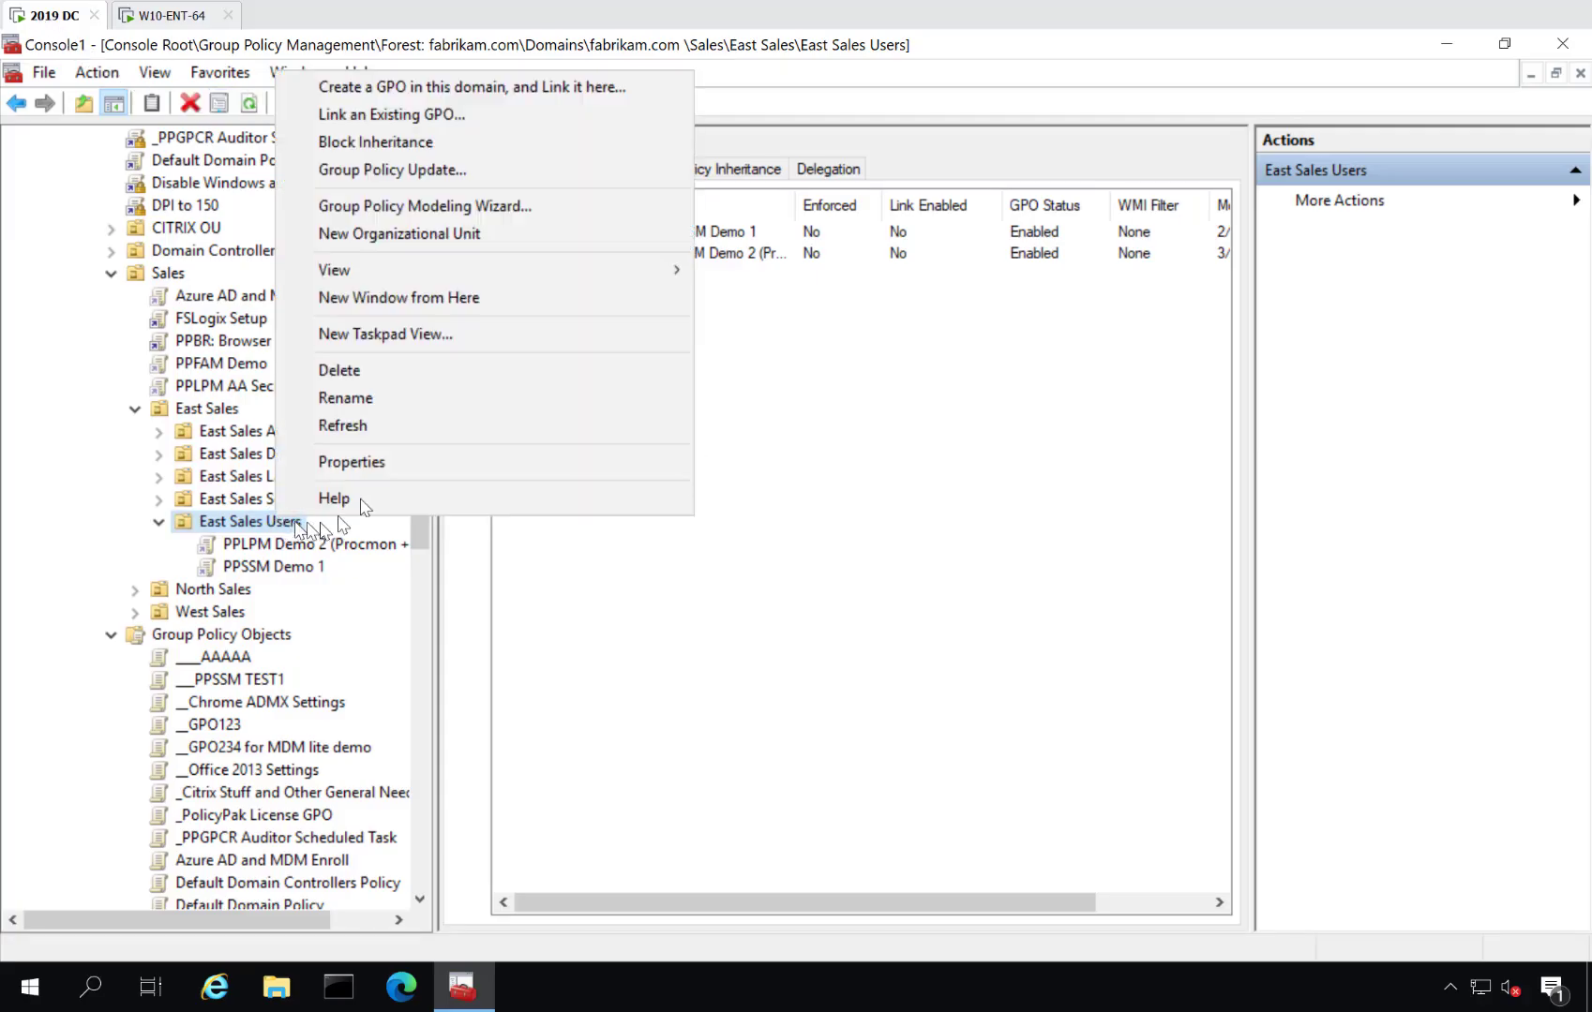
left_click(459, 89)
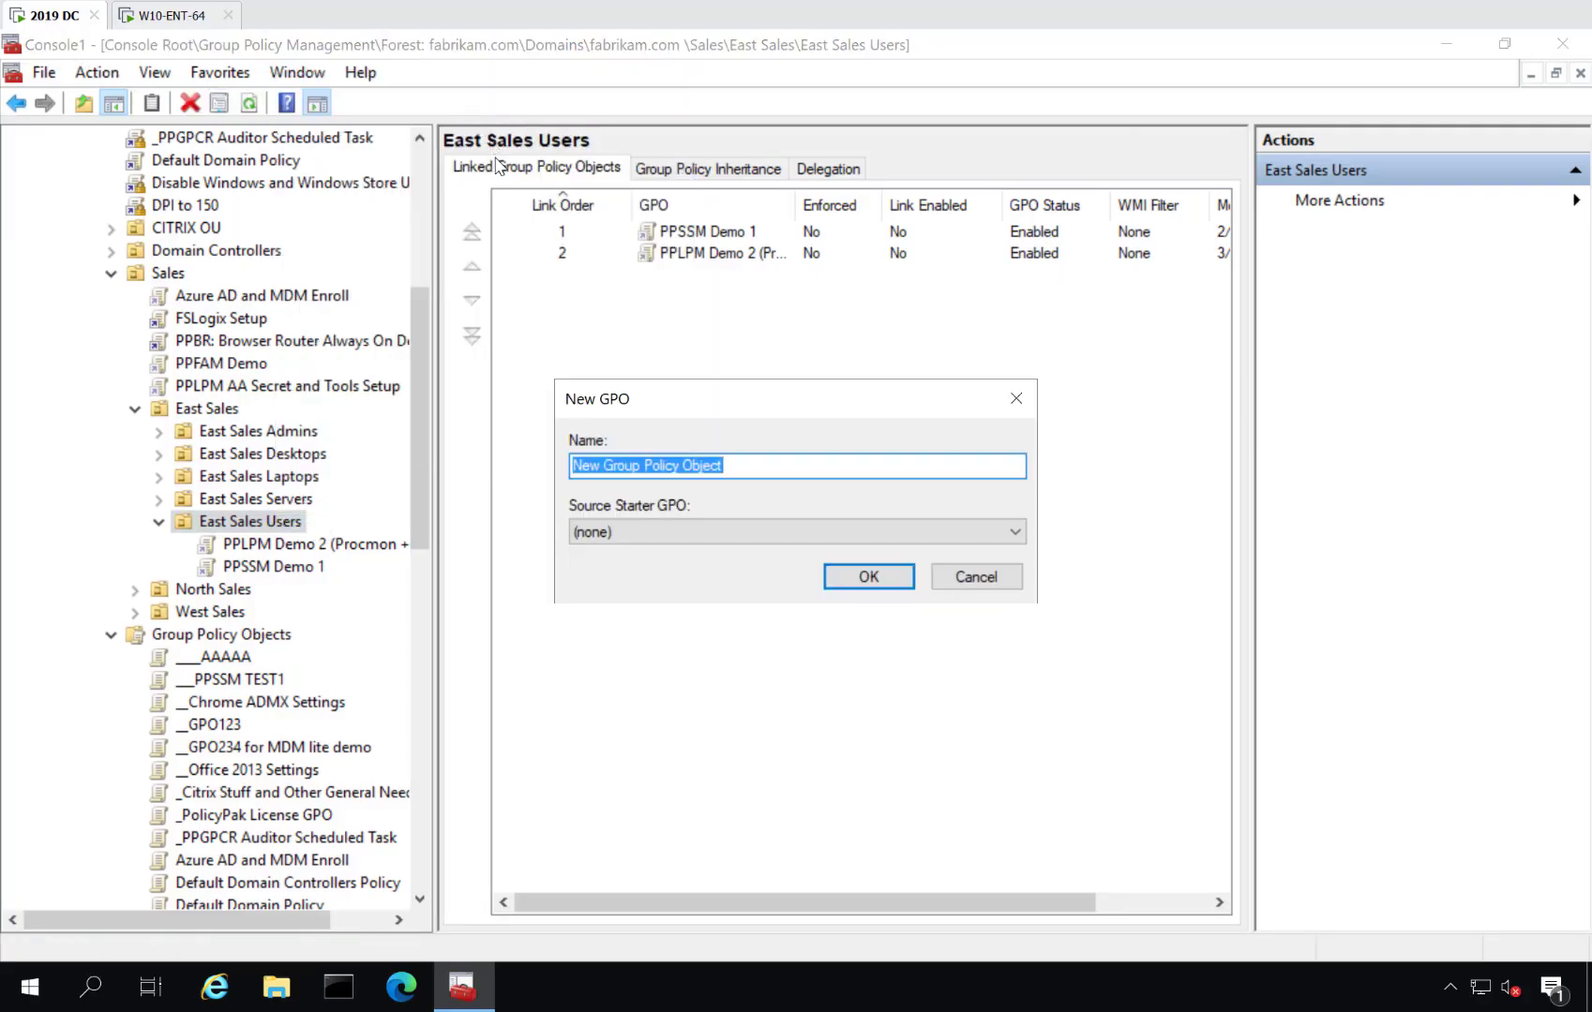
type("PPLP<M")
key("BackSpace")
key("BackSpace")
key("BackSpace")
type("M ")
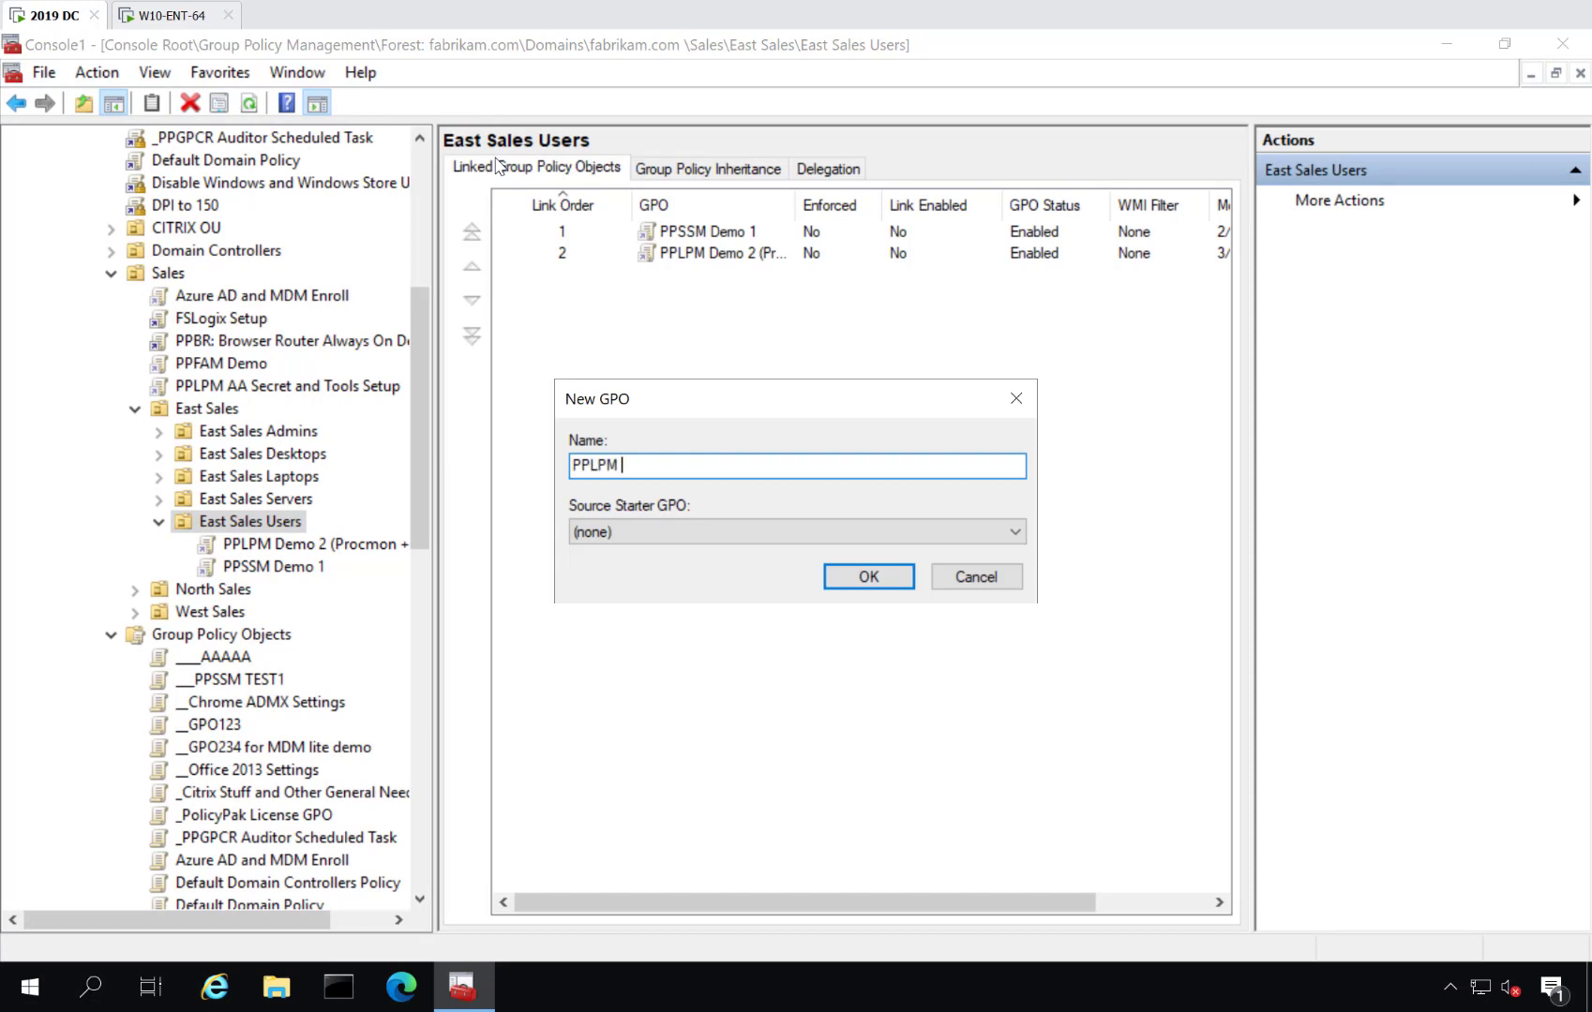
type("Self Elevate Mode")
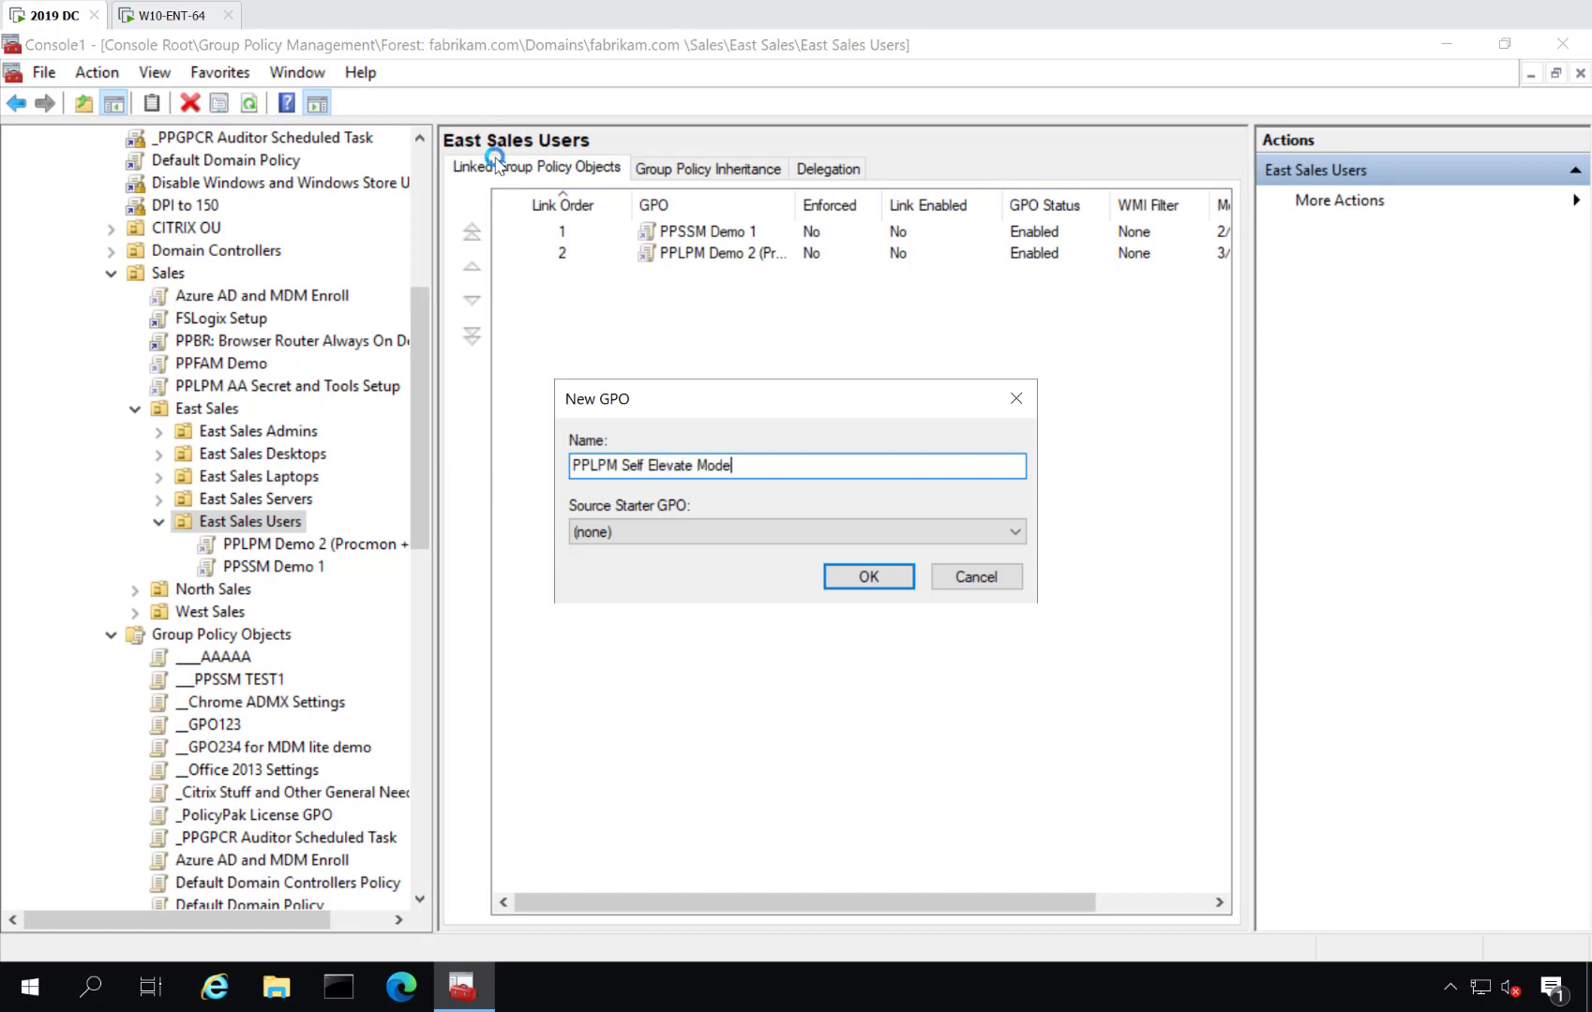
key("Return")
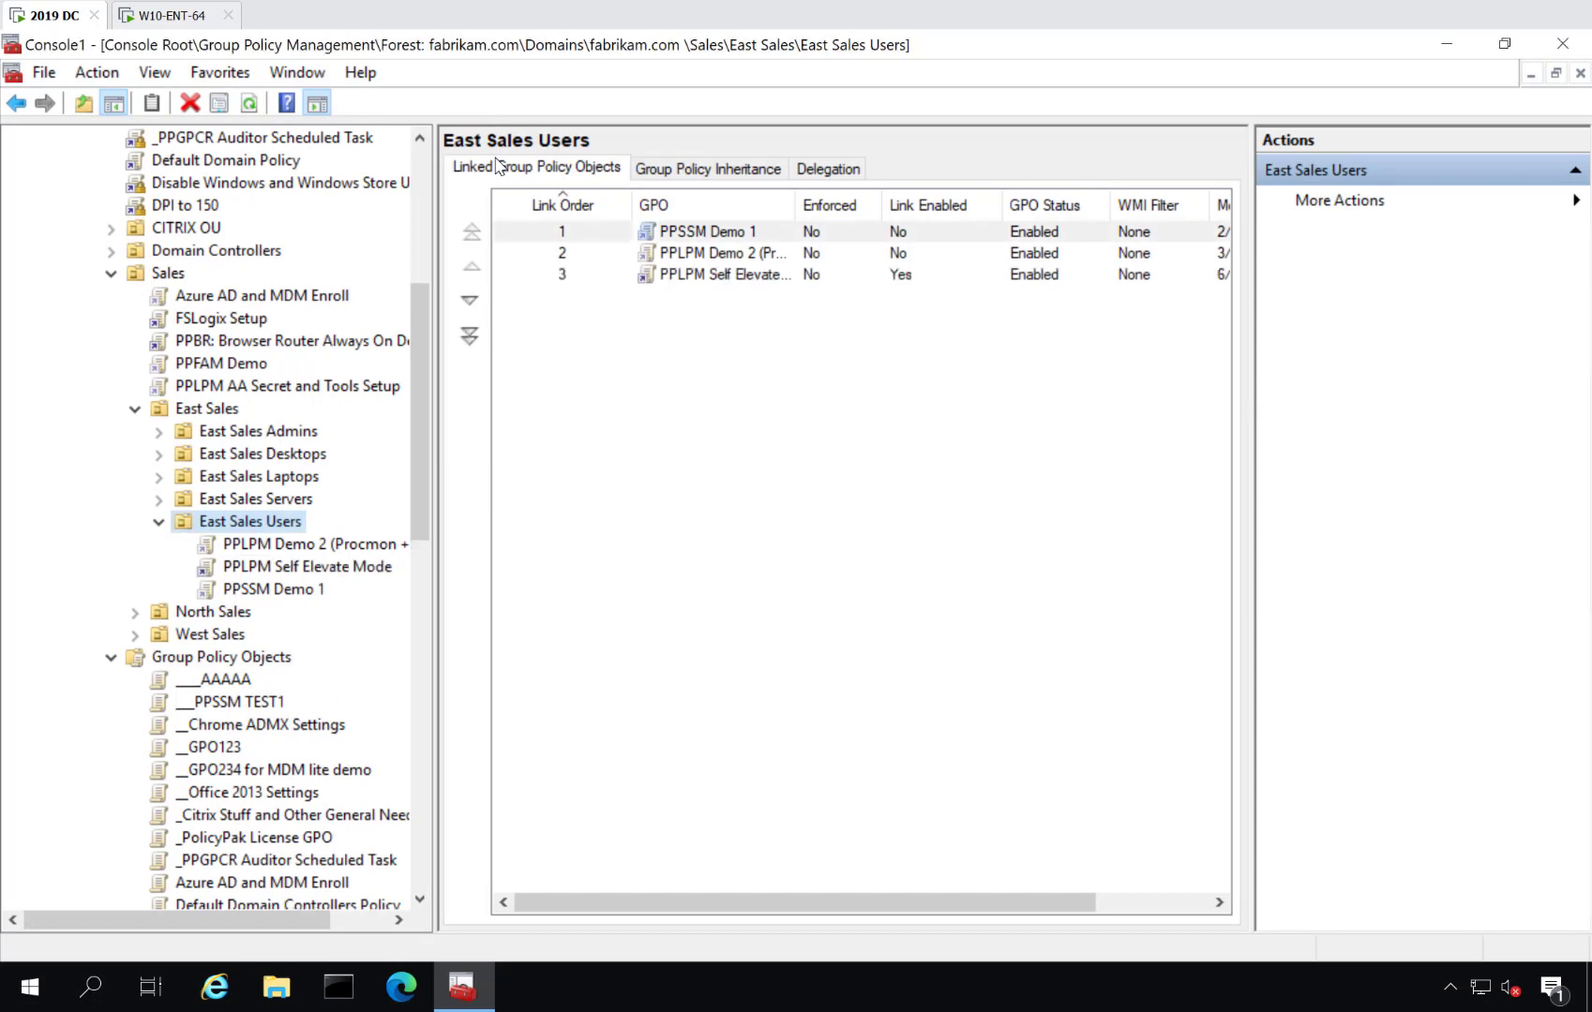
- Edit the PPLPM Self Elevate Mode GPO and open PolicyPak Least Privilege Manager under User Configuration
right_click(312, 567)
left_click(330, 582)
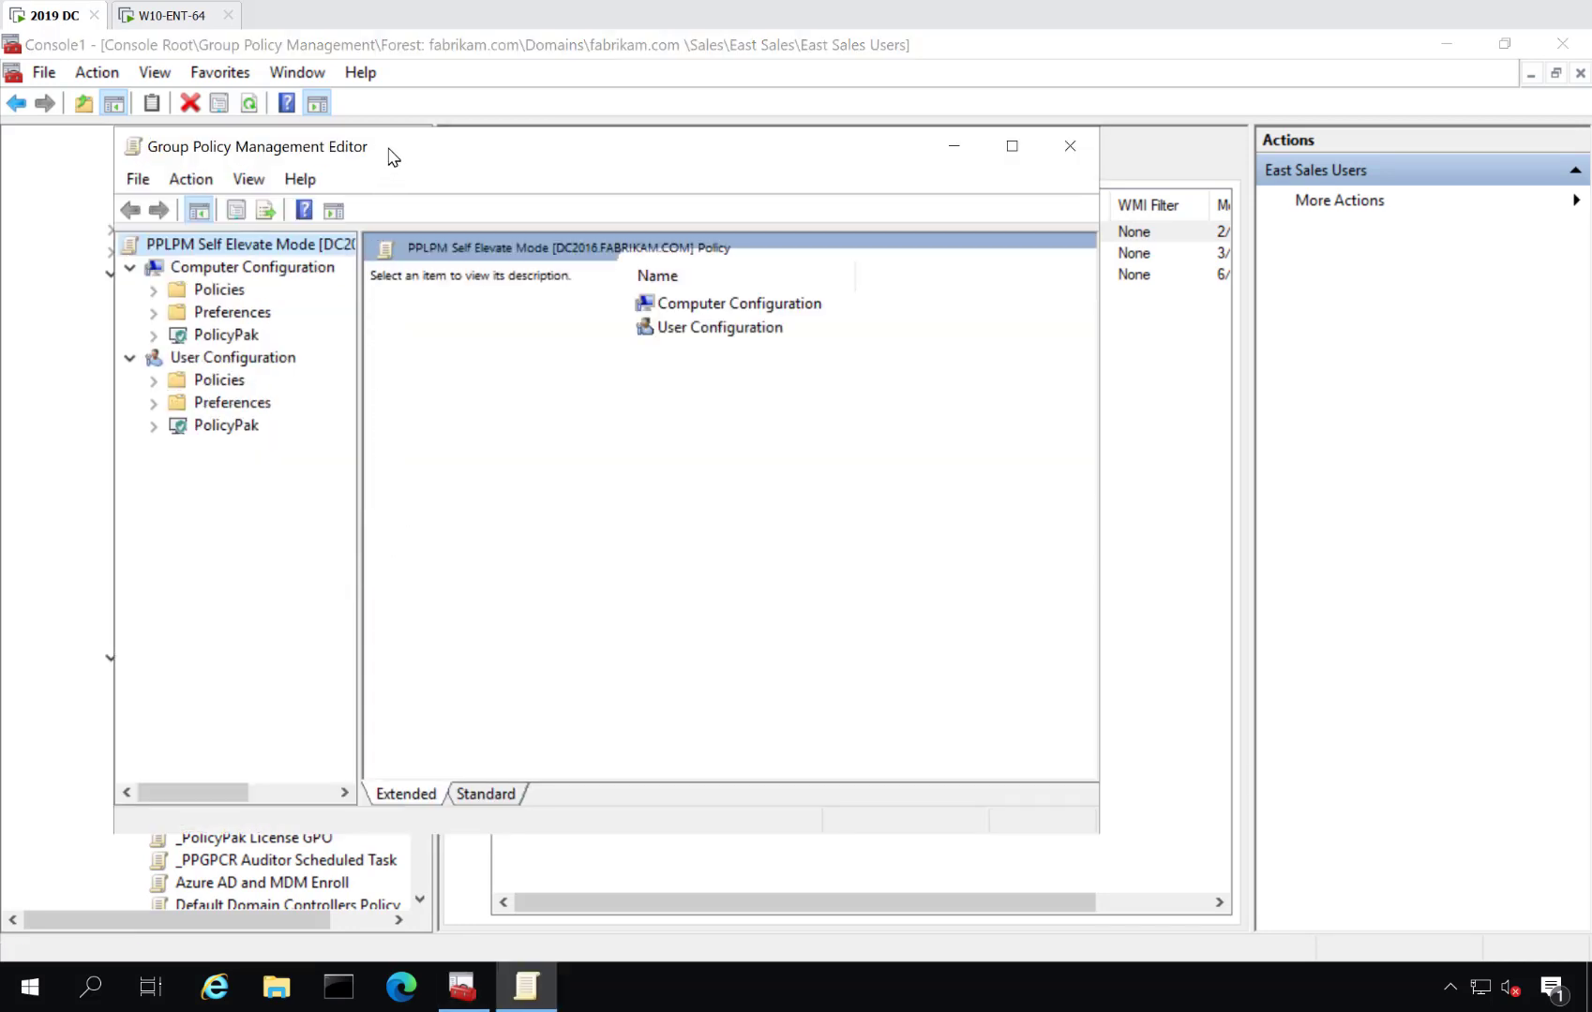
double_click(392, 156)
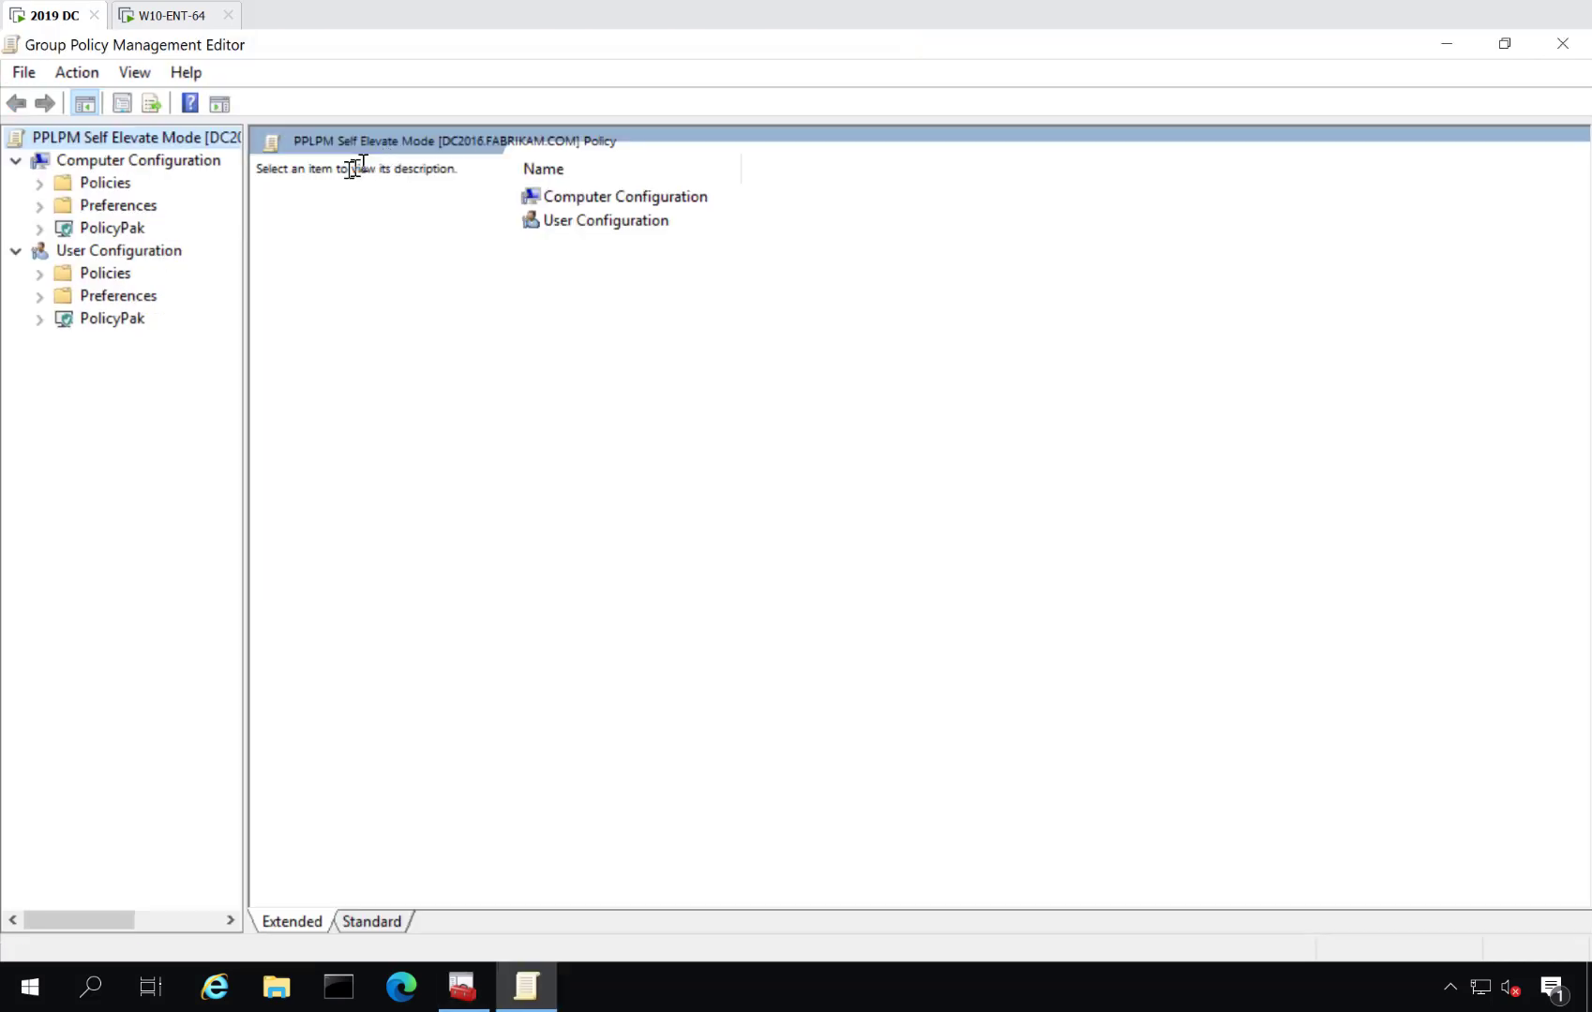
left_click(35, 321)
left_click(167, 483)
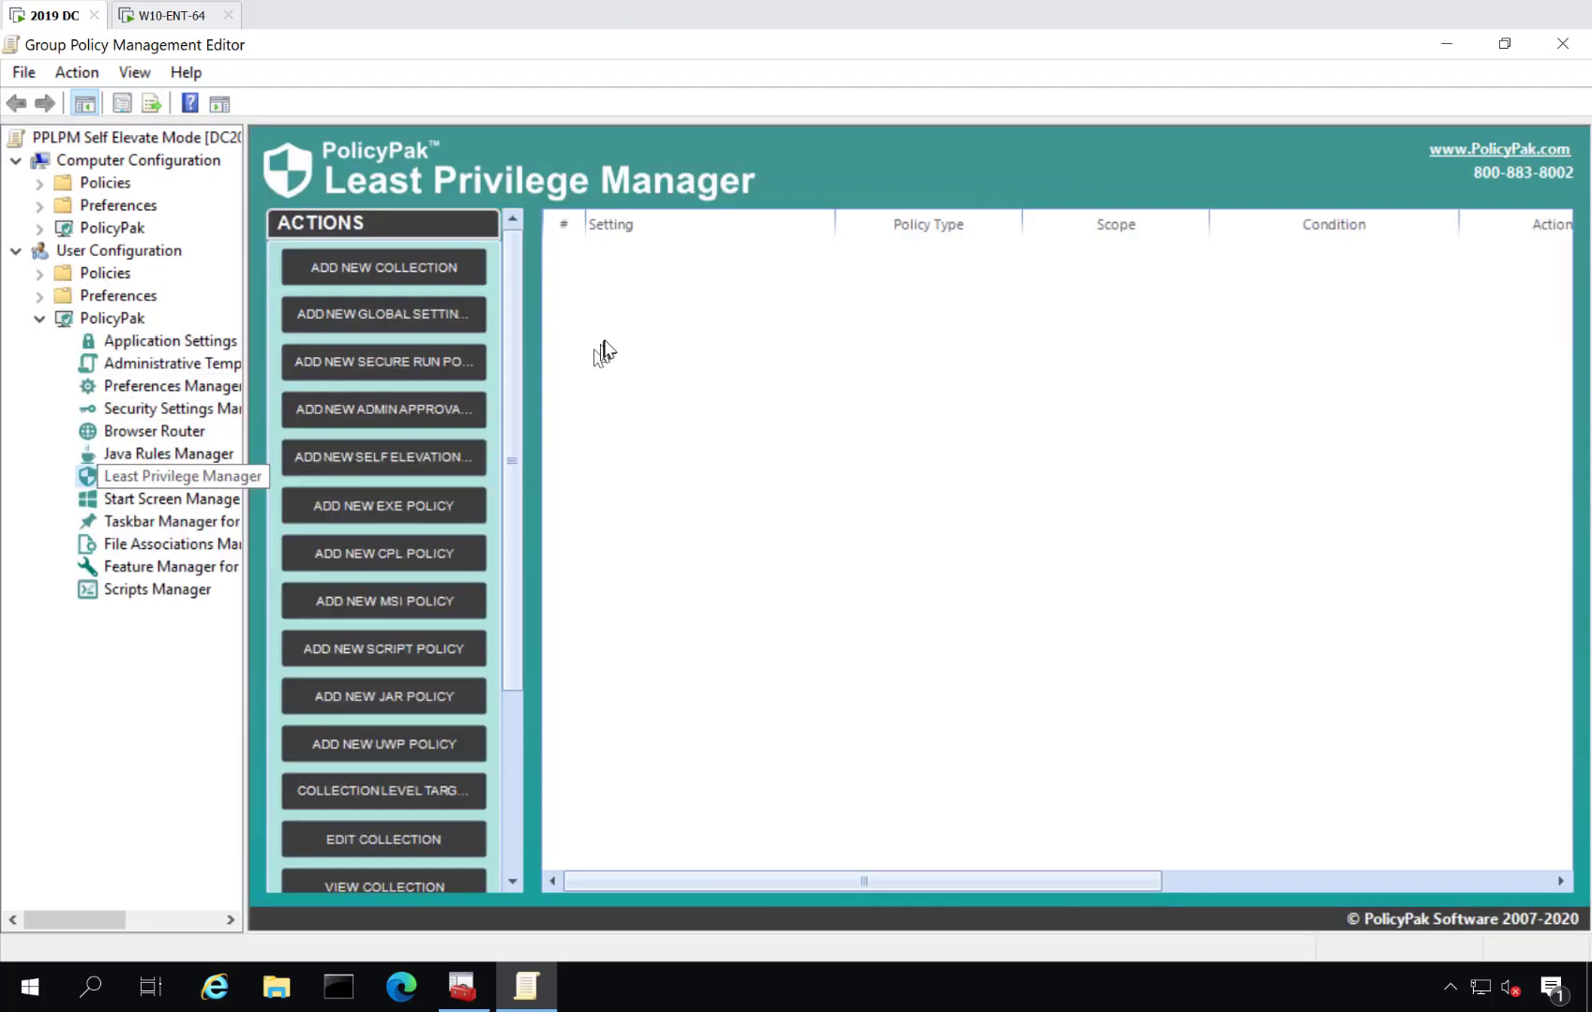
- Add a new Self Elevation policy that applies to EXE and MSI, excluding scripts and Java
right_click(596, 300)
mouse_move(824, 319)
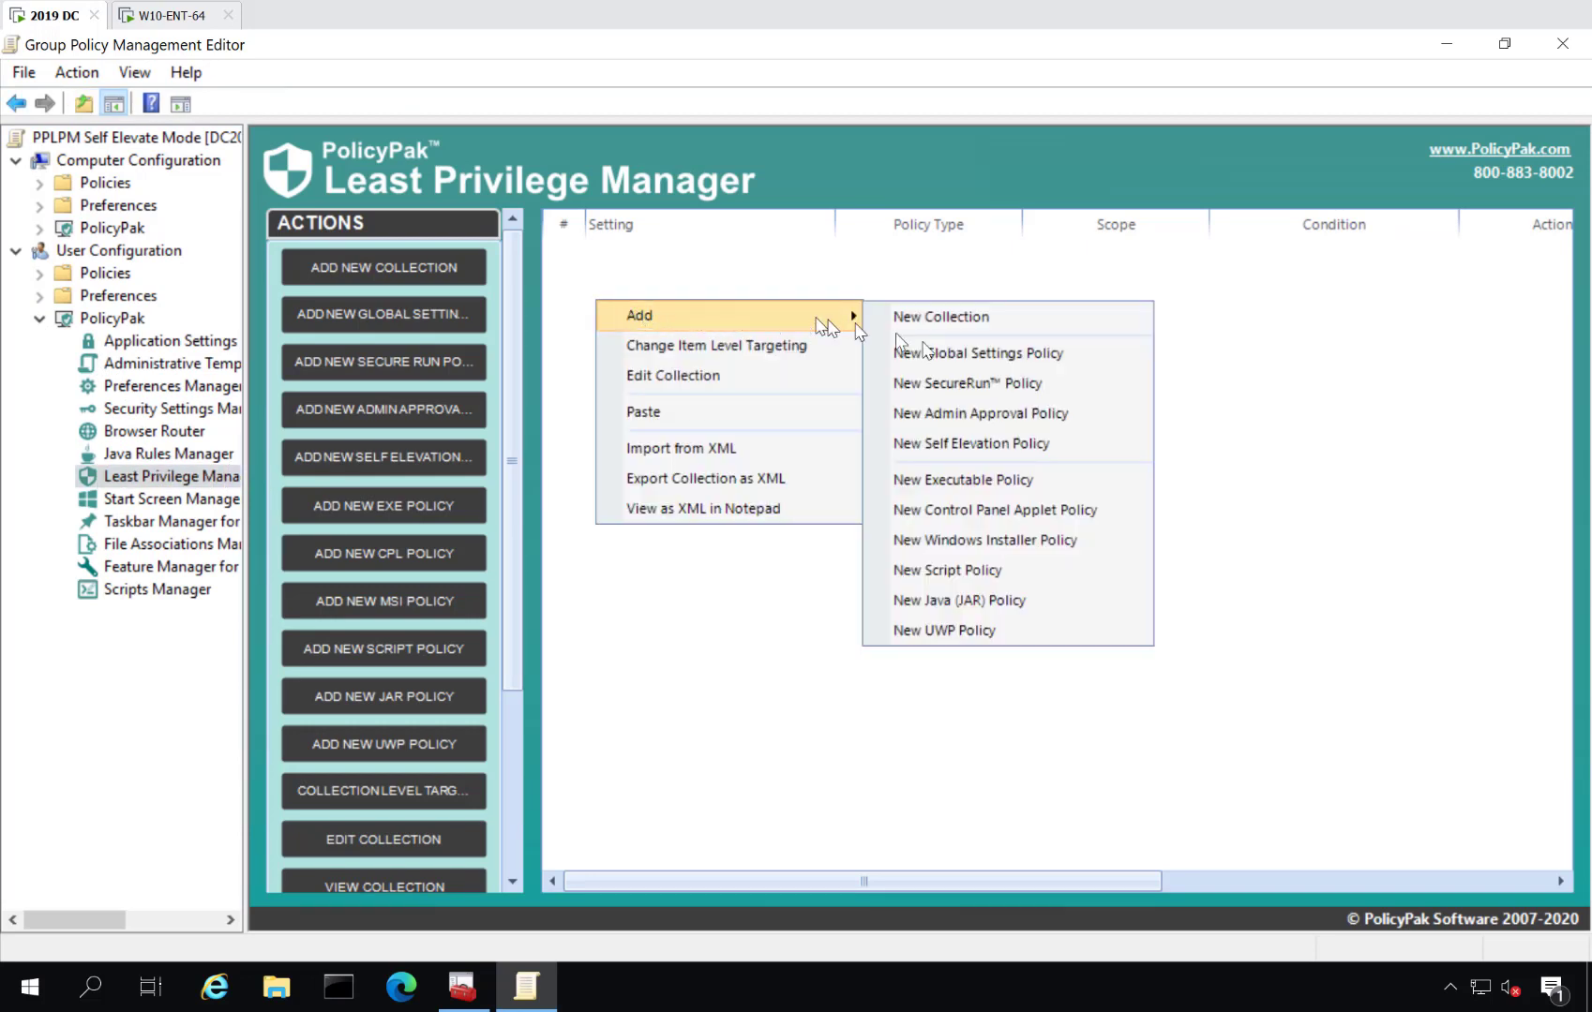
left_click(971, 445)
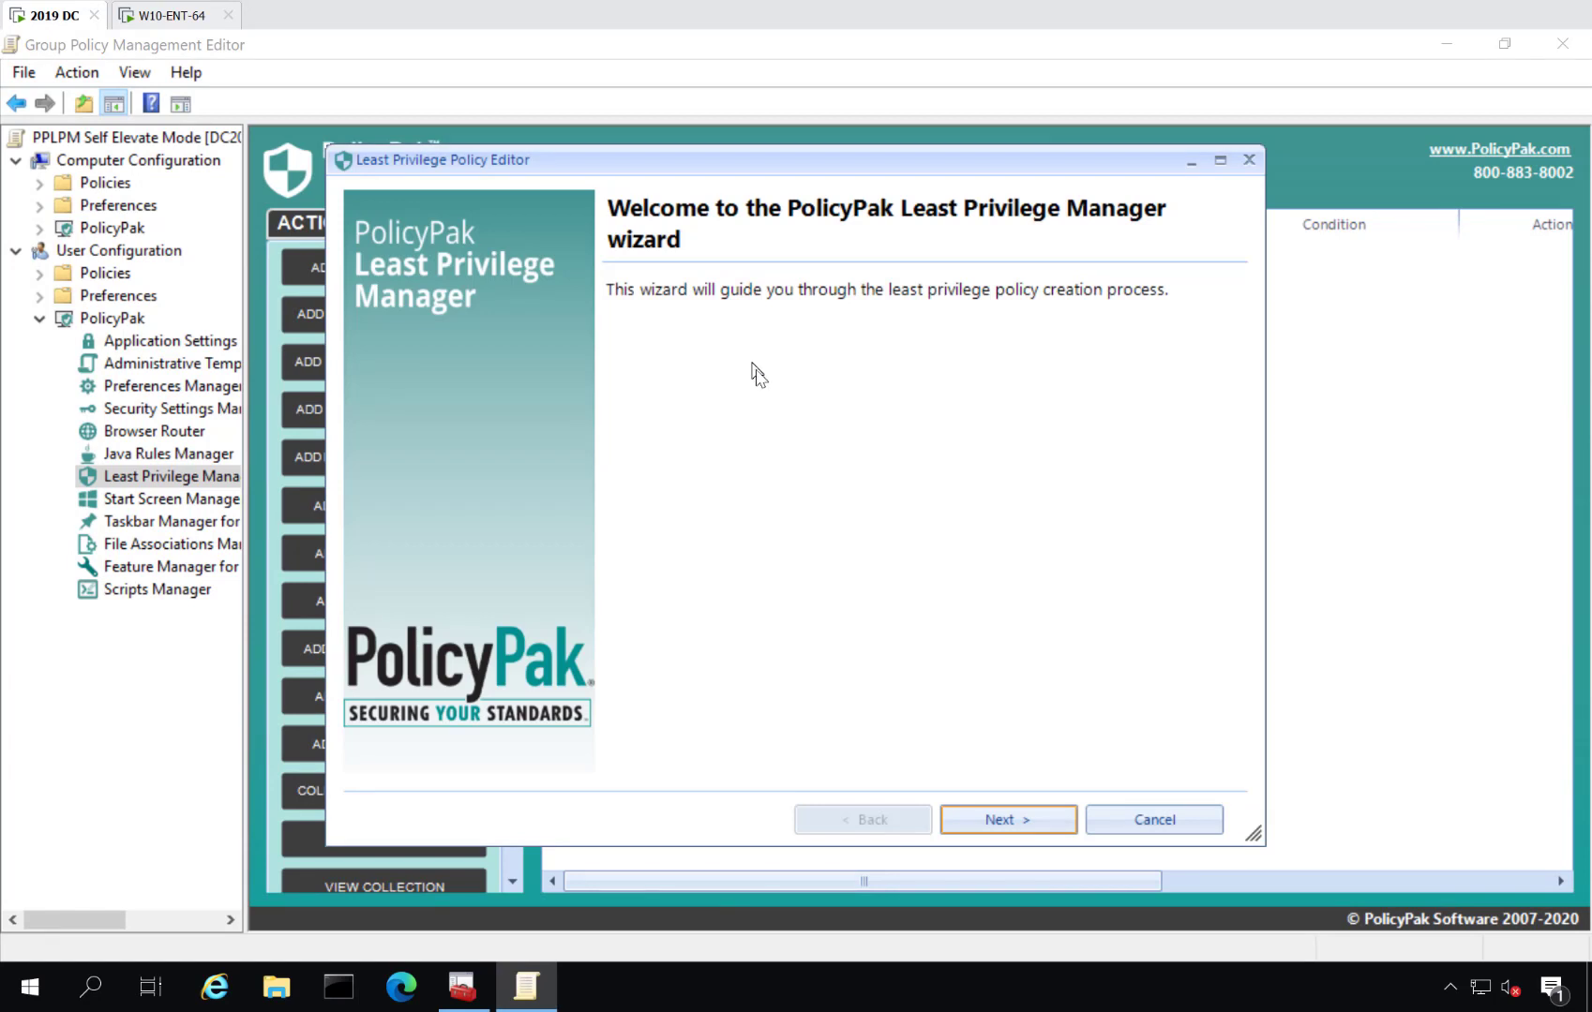
key("Return")
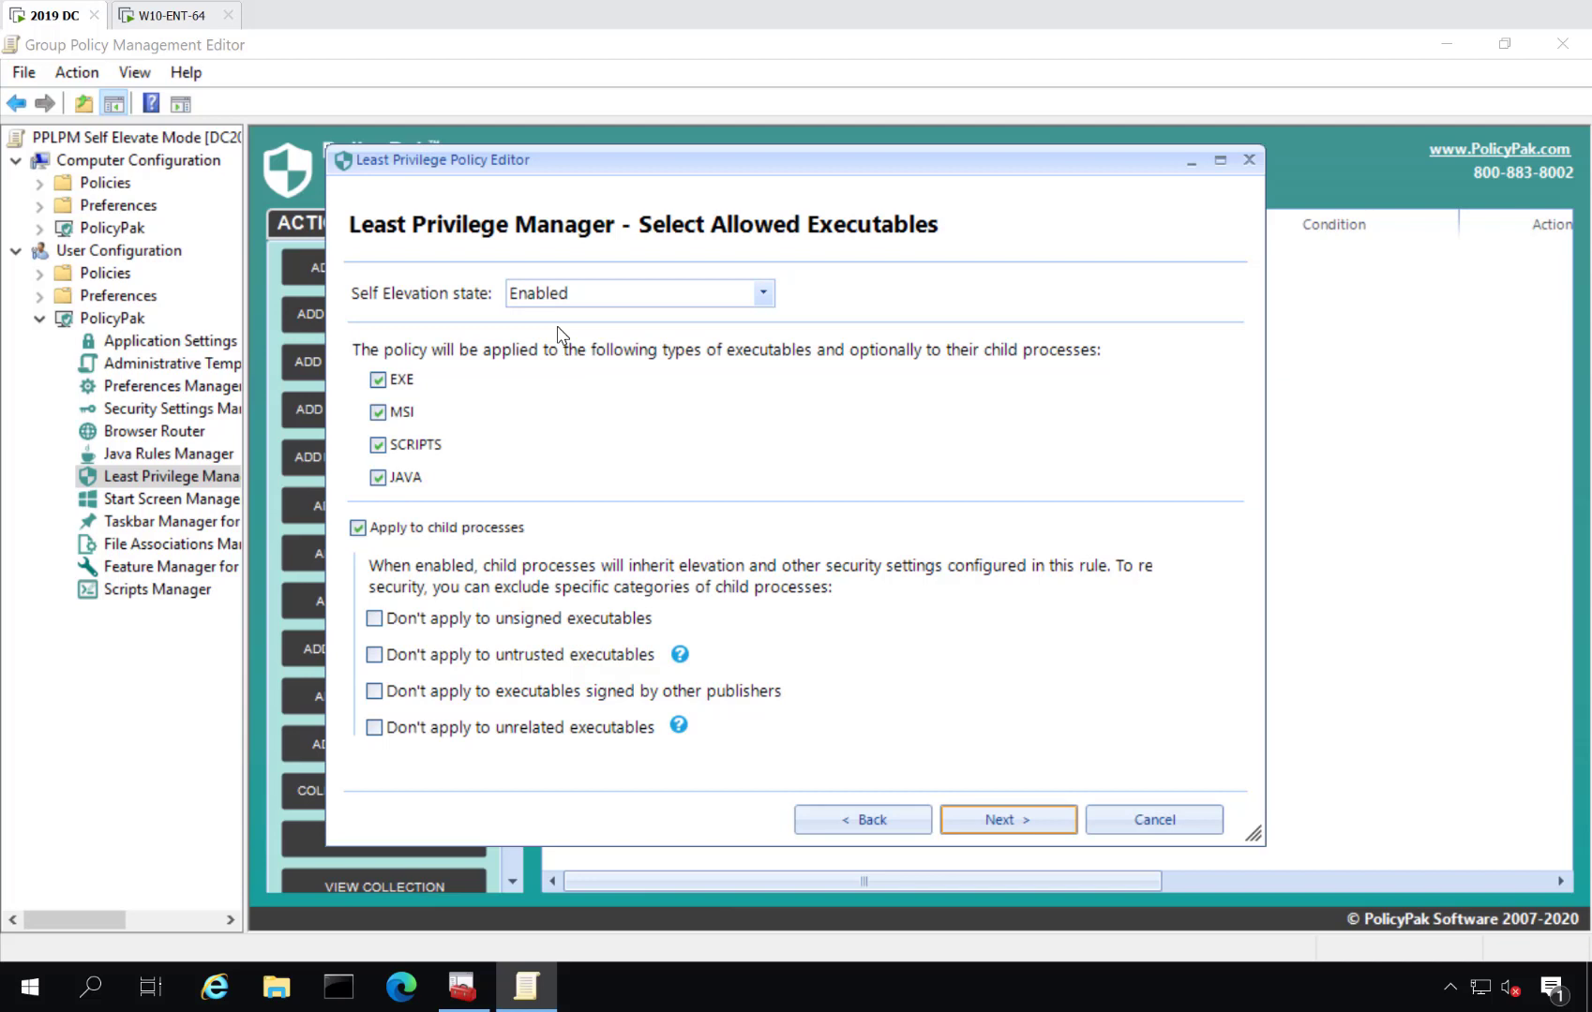
left_click(378, 413)
left_click(378, 445)
left_click(378, 477)
left_click(378, 381)
left_click(380, 415)
left_click(385, 382)
- Try toggling Apply to child processes and its exclusions for unsigned, untrusted, other-publisher and unrelated executables
left_click(453, 529)
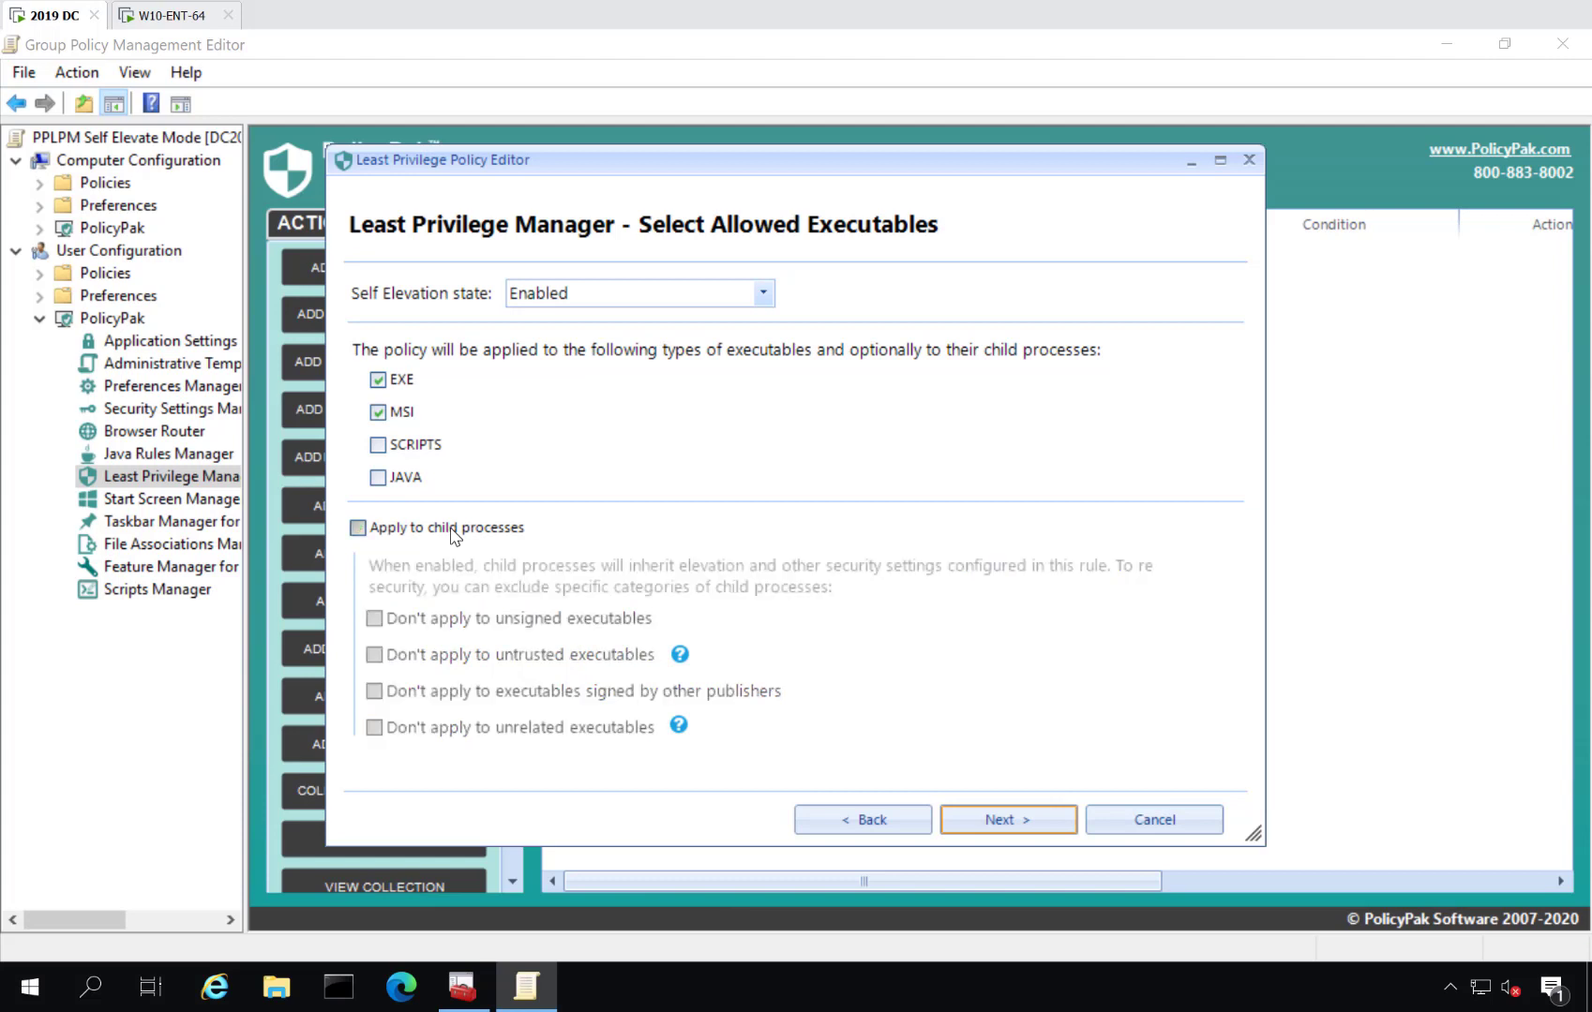
left_click(452, 530)
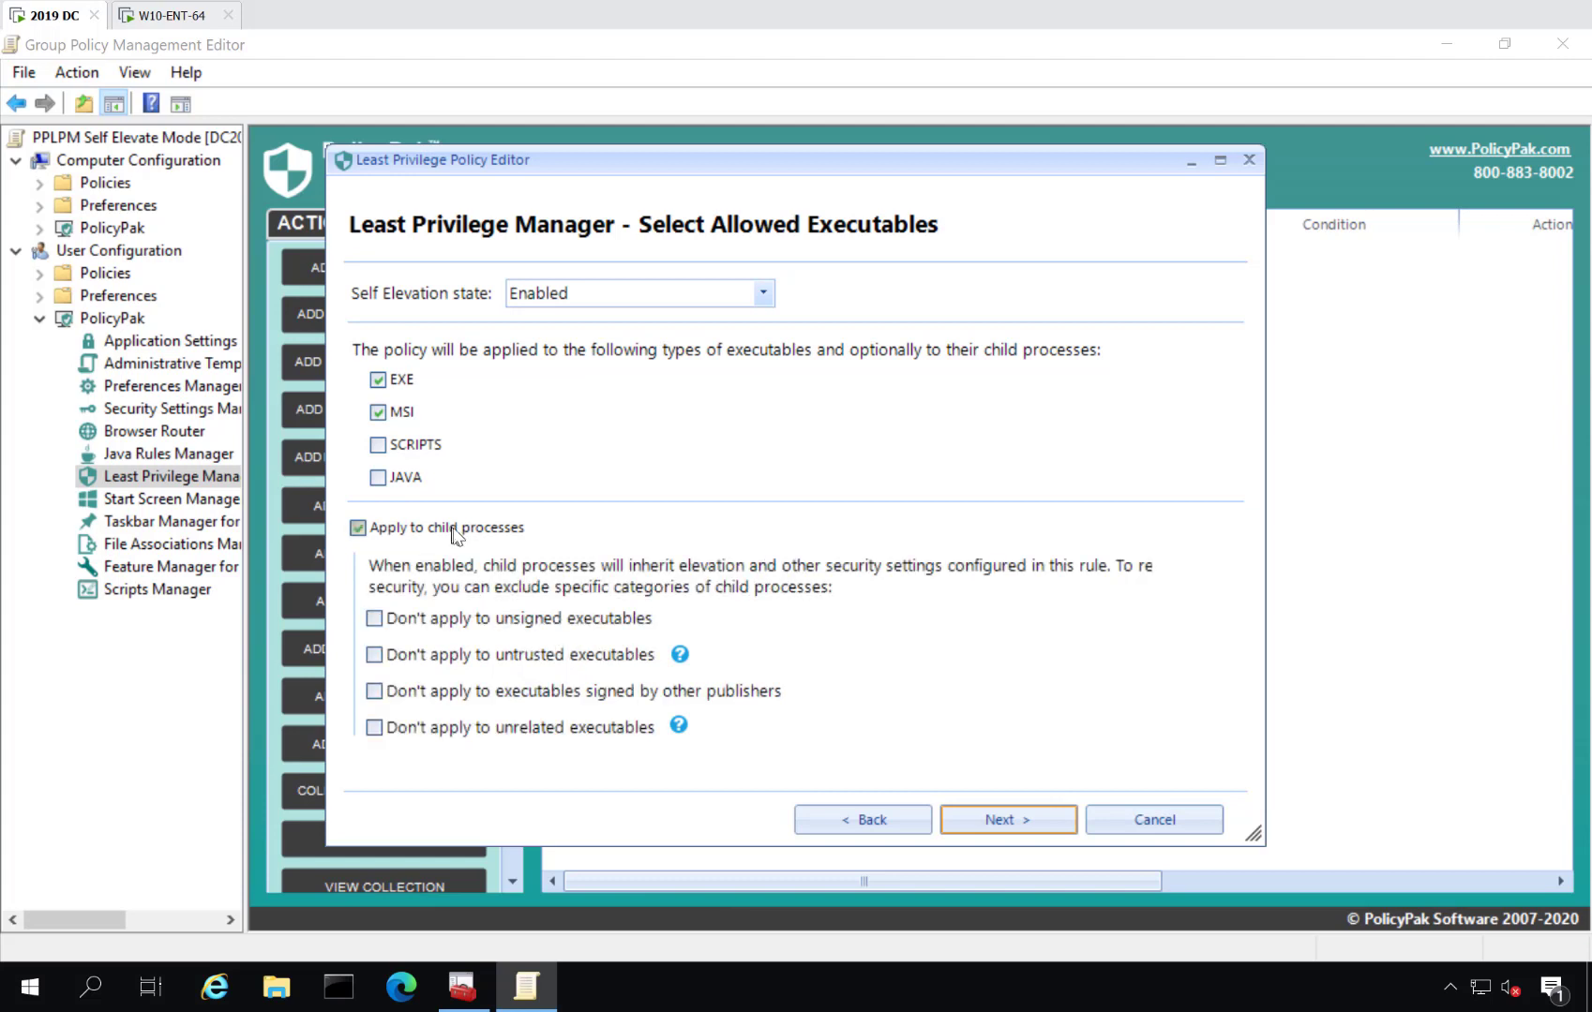
left_click(469, 624)
left_click(453, 656)
left_click(439, 694)
left_click(422, 727)
left_click(375, 654)
left_click(375, 619)
left_click(375, 691)
left_click(376, 727)
- Add the domain group EastSalesUsers to the users allowed by the Self Elevation policy
left_click(1006, 825)
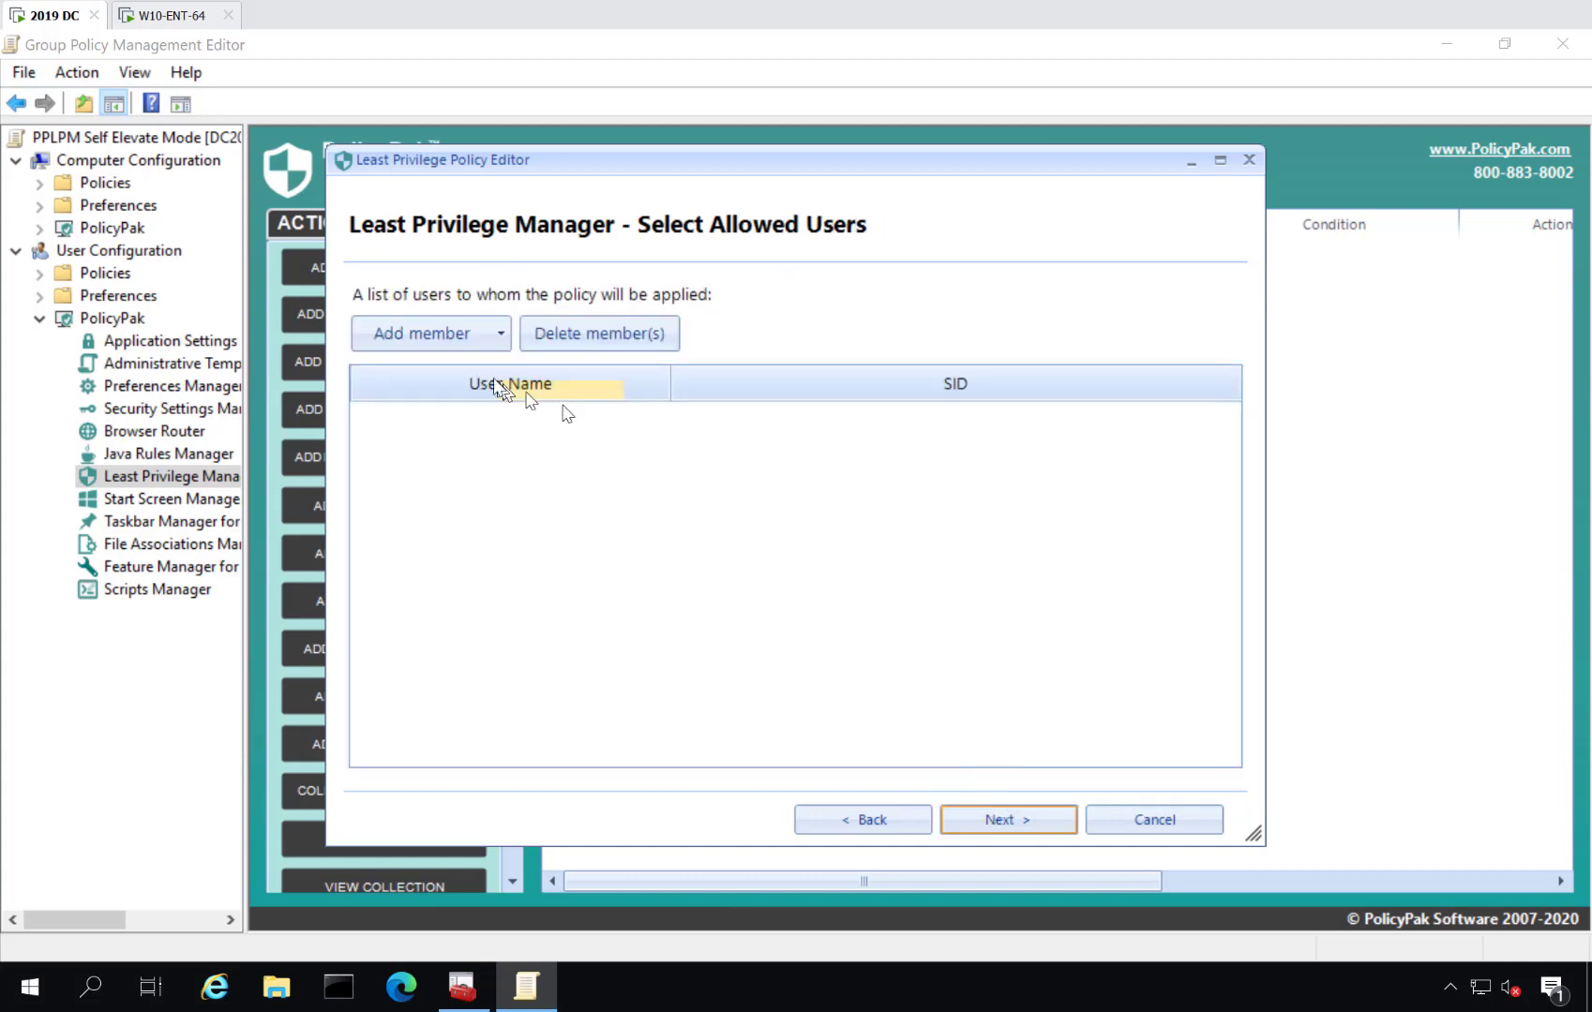
left_click(460, 335)
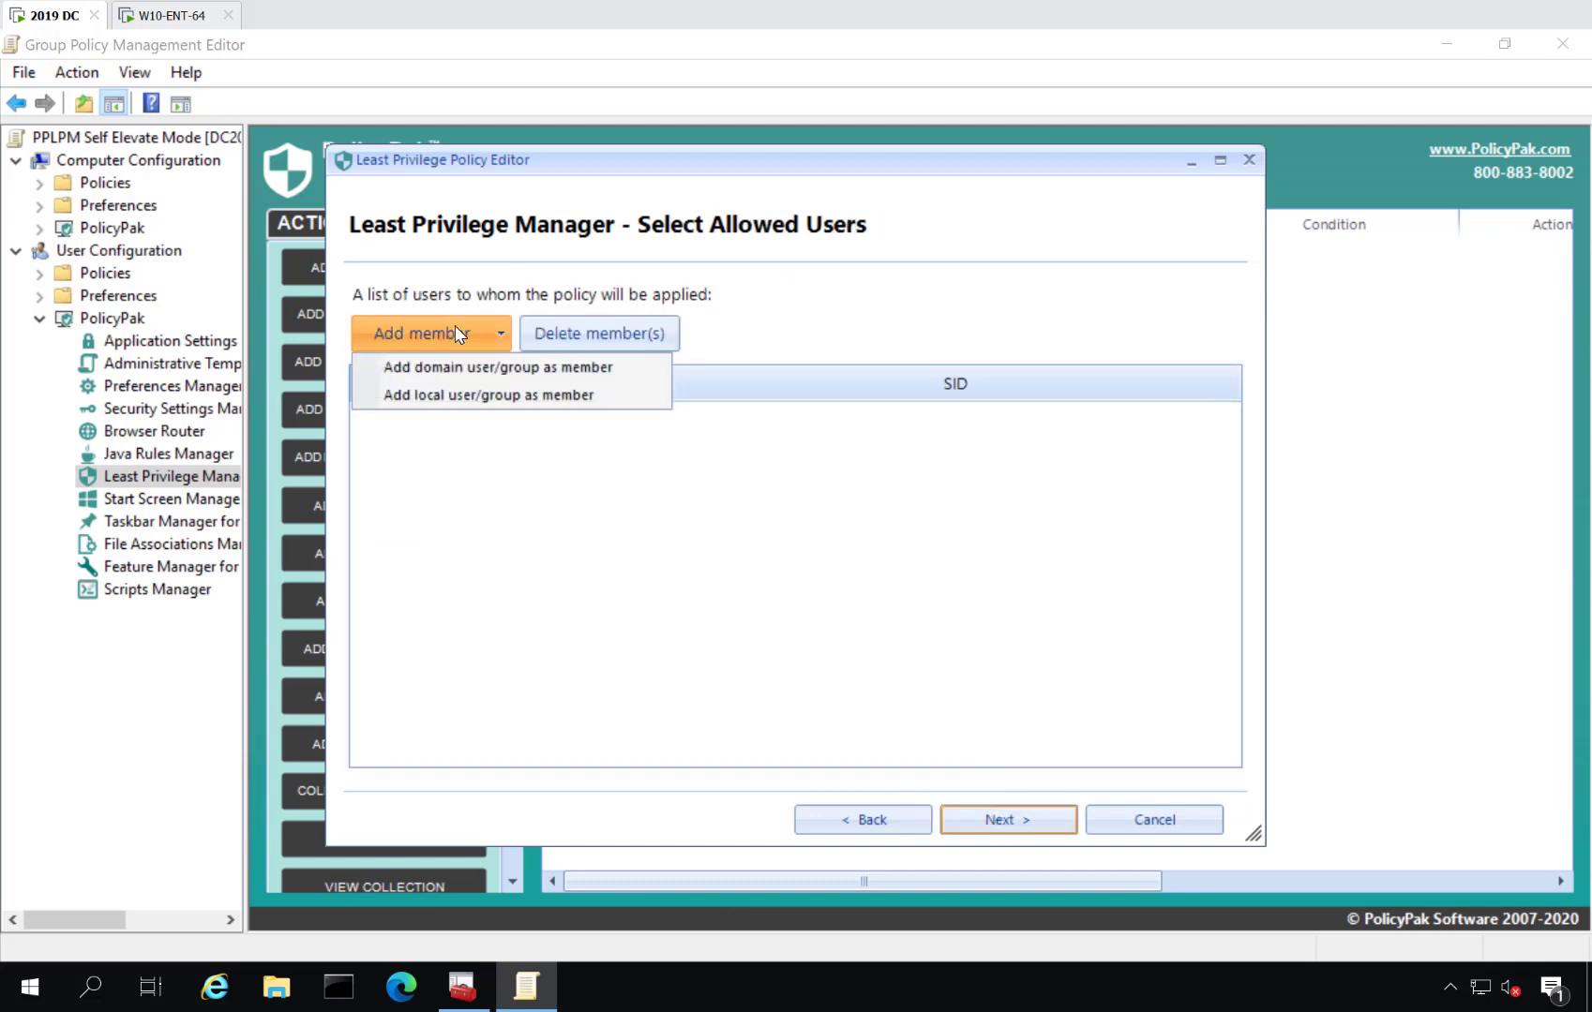
left_click(551, 369)
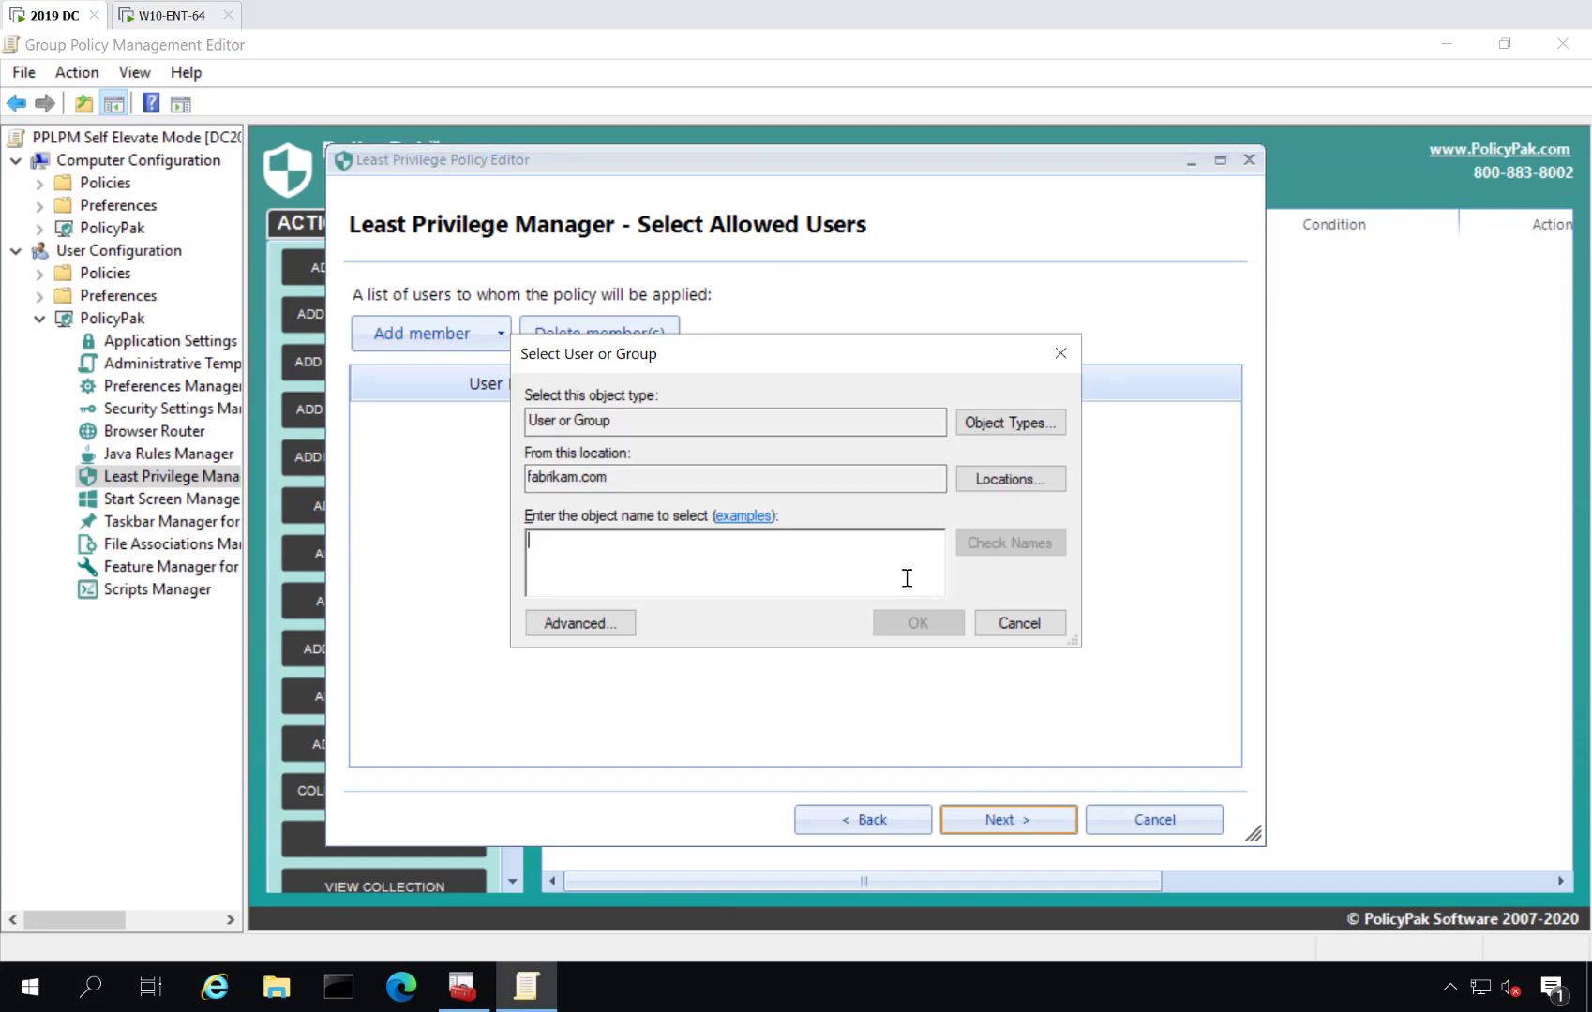
type("east")
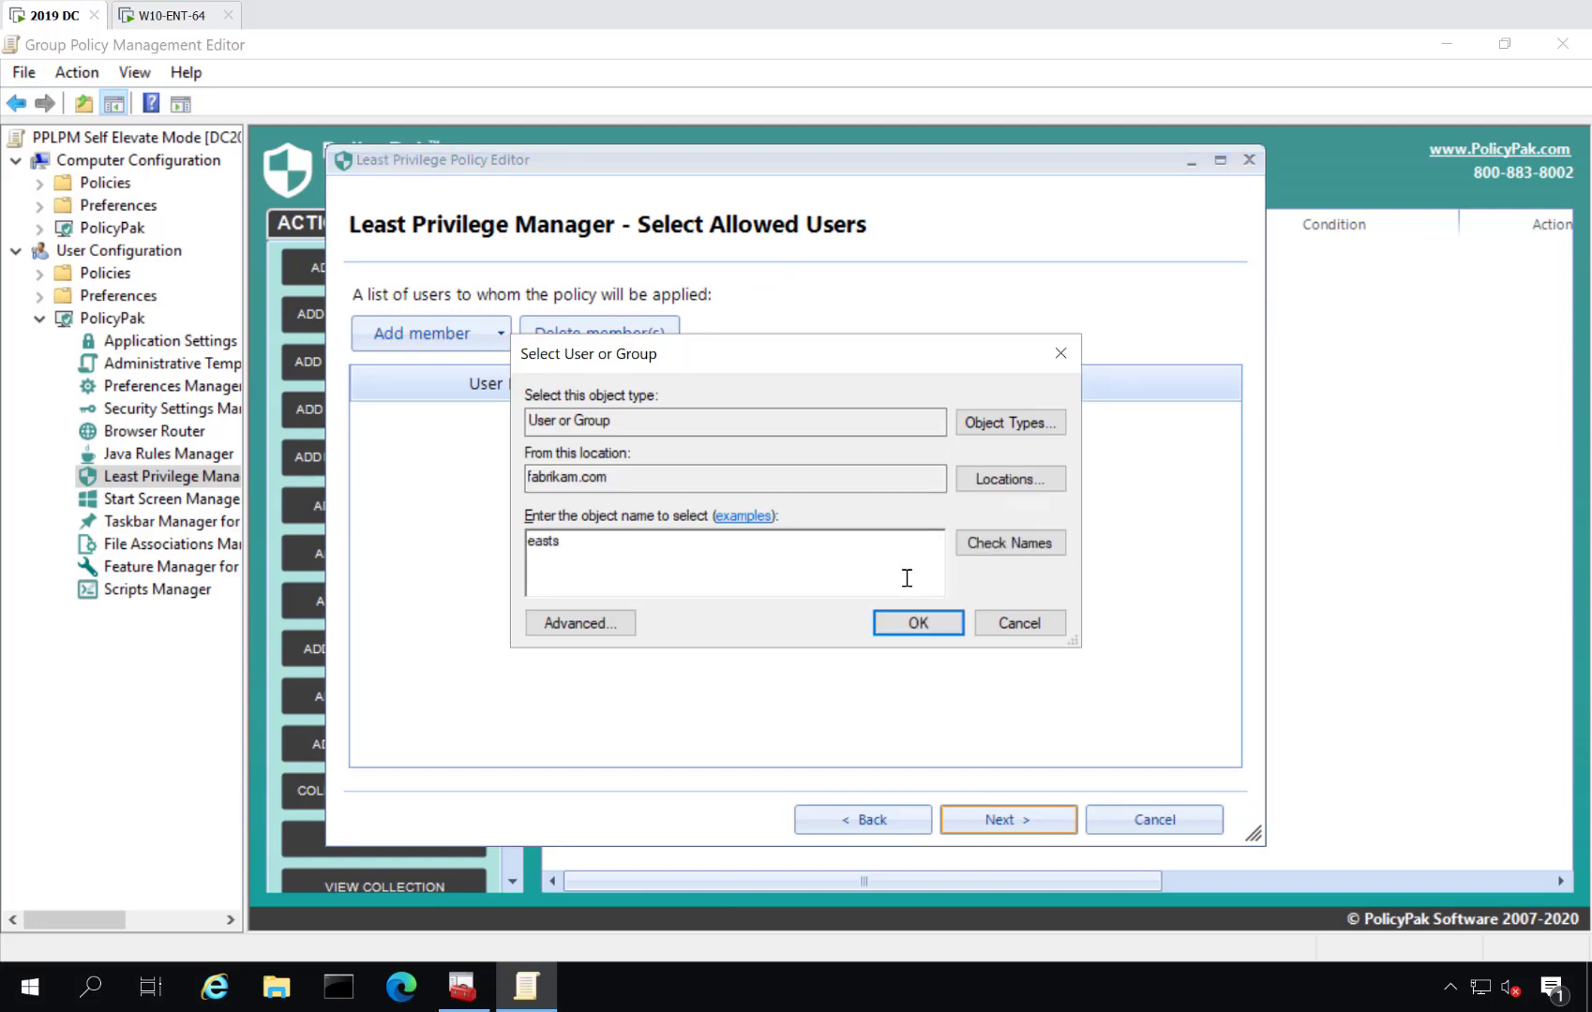
type("s")
key("Return")
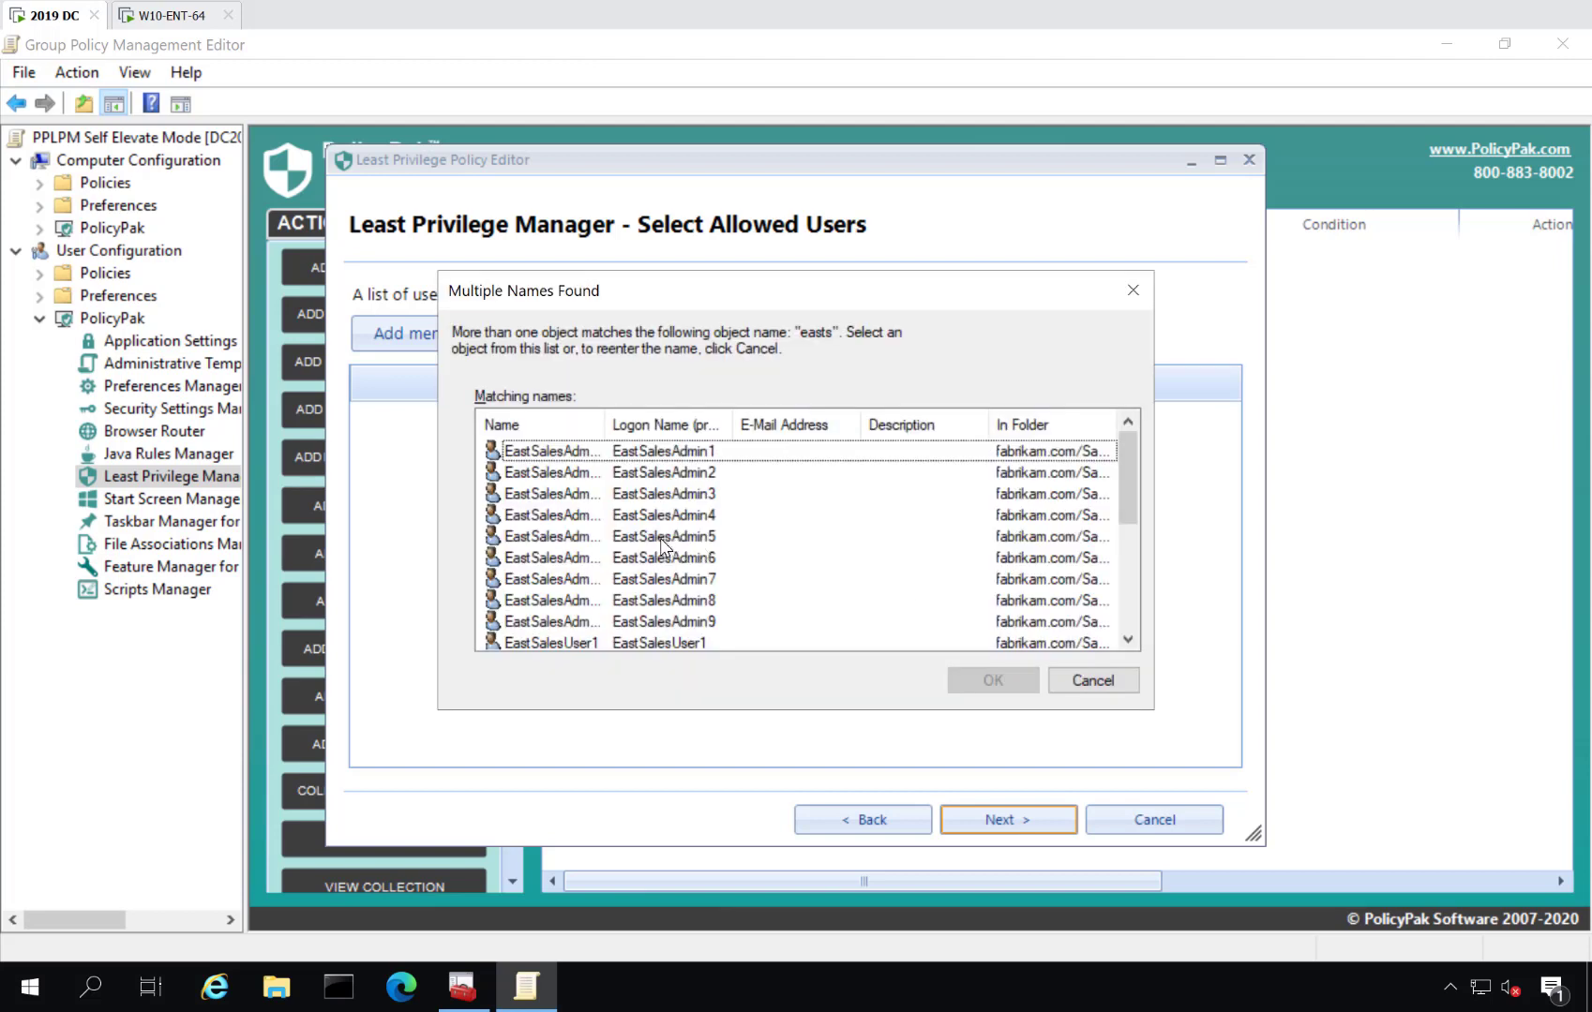
scroll(665, 548, "down", 4)
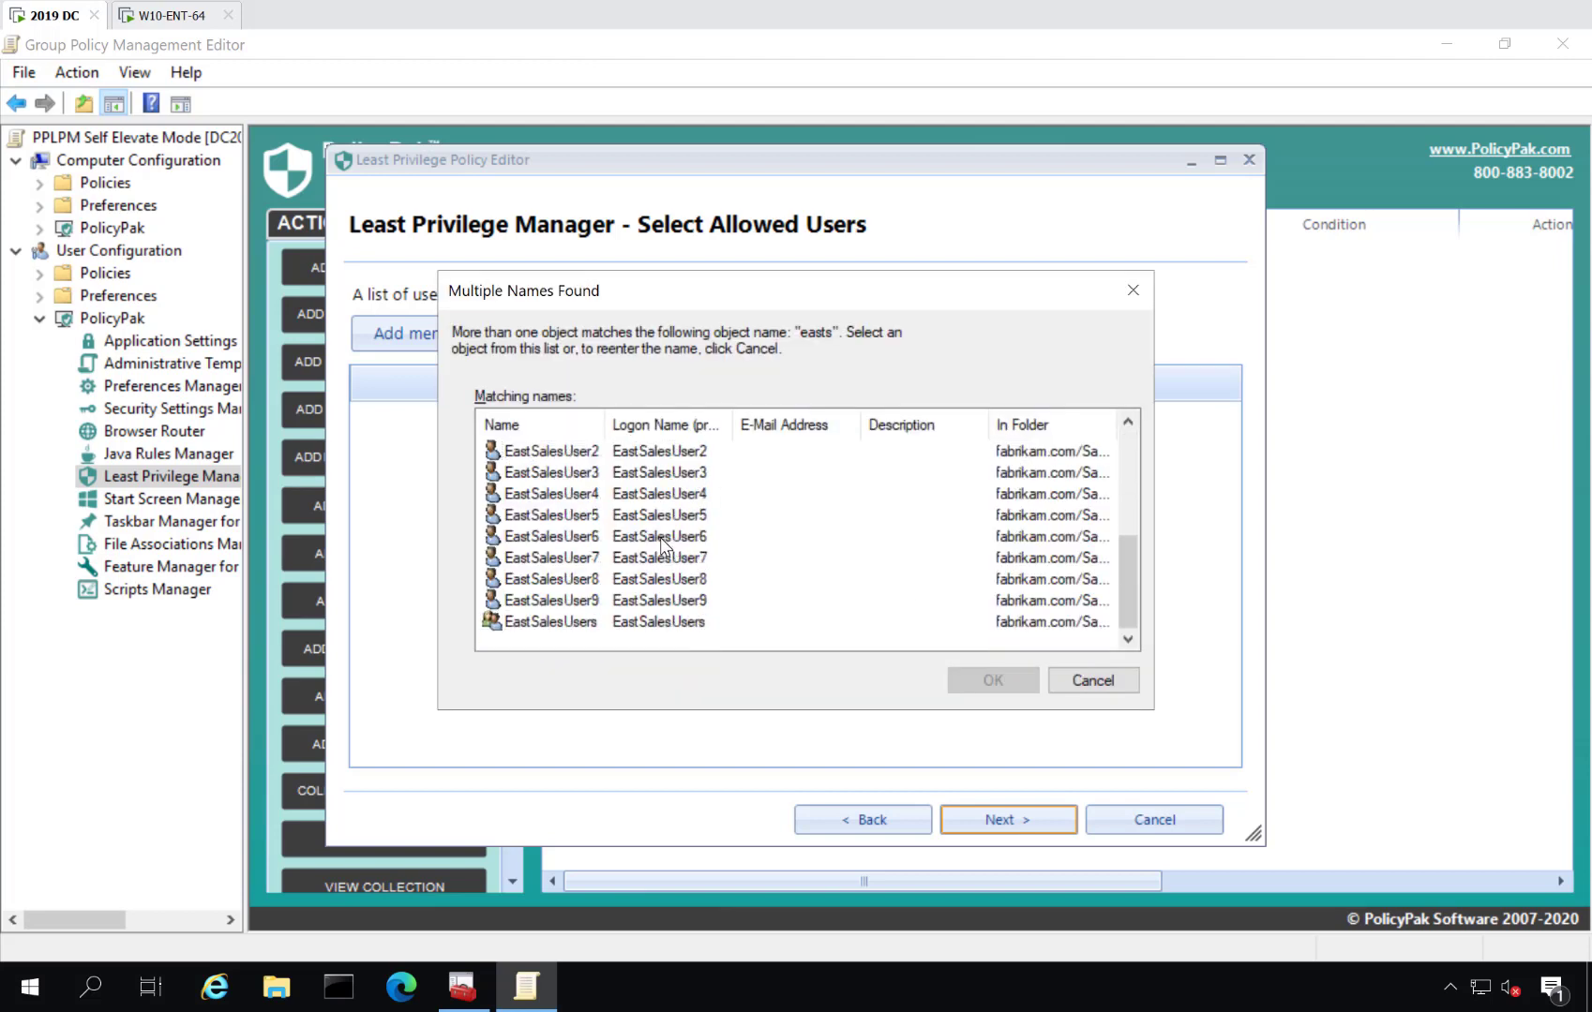
double_click(553, 622)
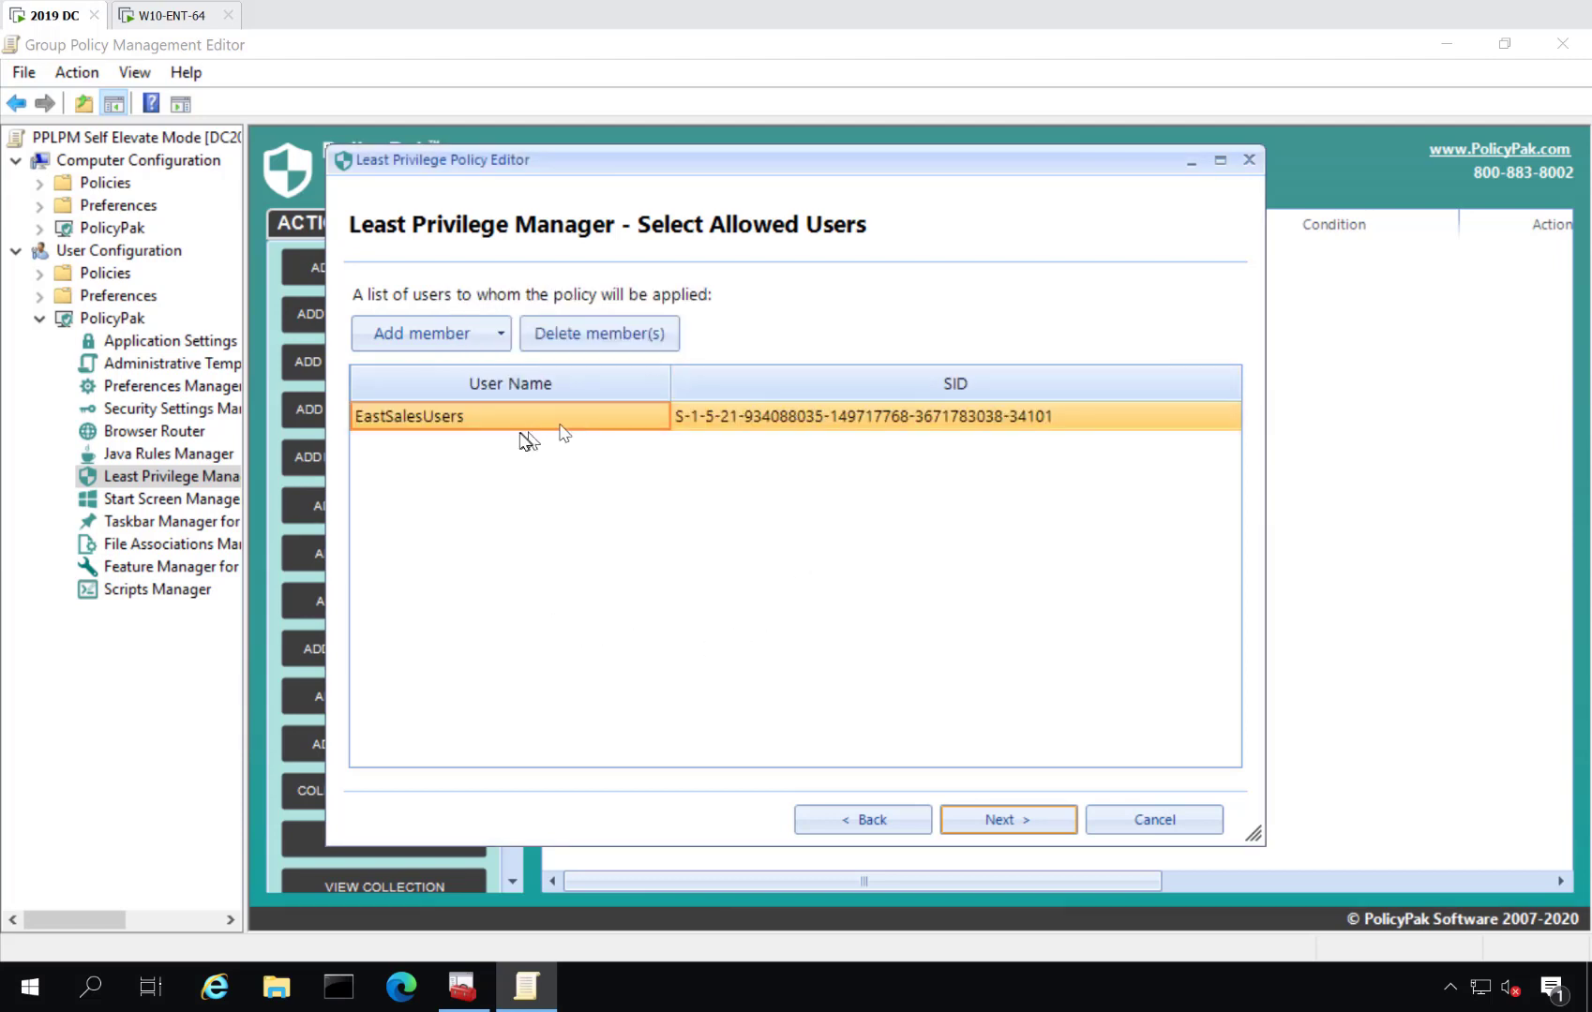
- Keep the default command name and message, name the policy "Self Elevation for East Sales", and finish creating it
left_click(1031, 822)
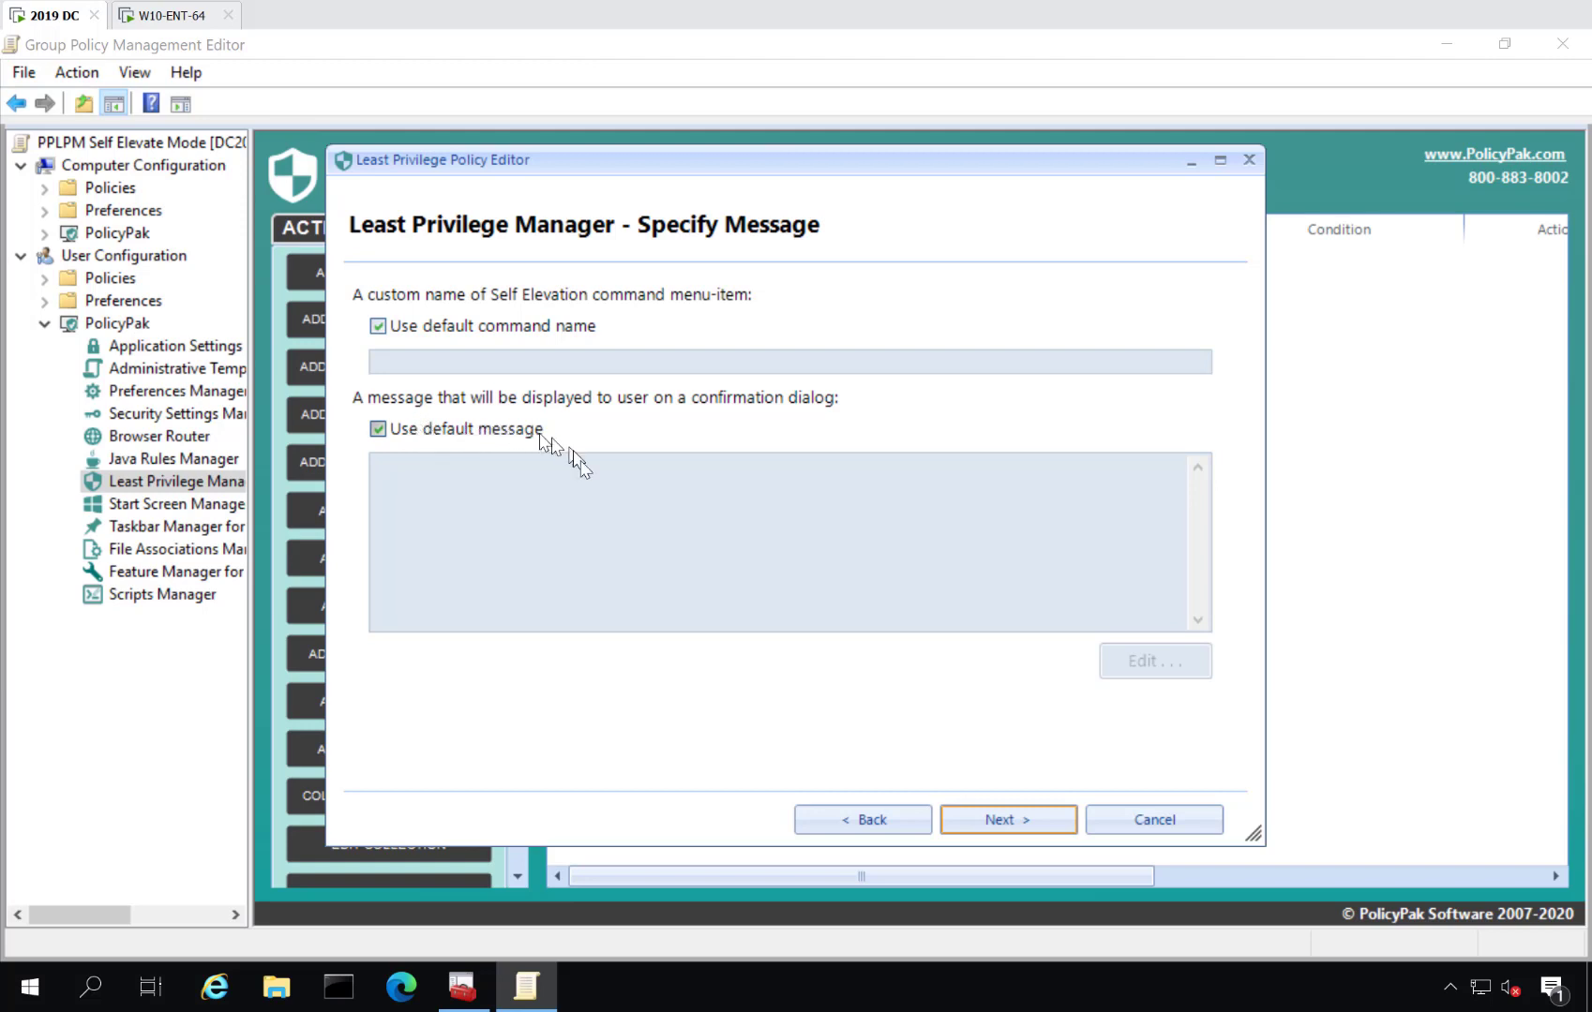
left_click(1002, 821)
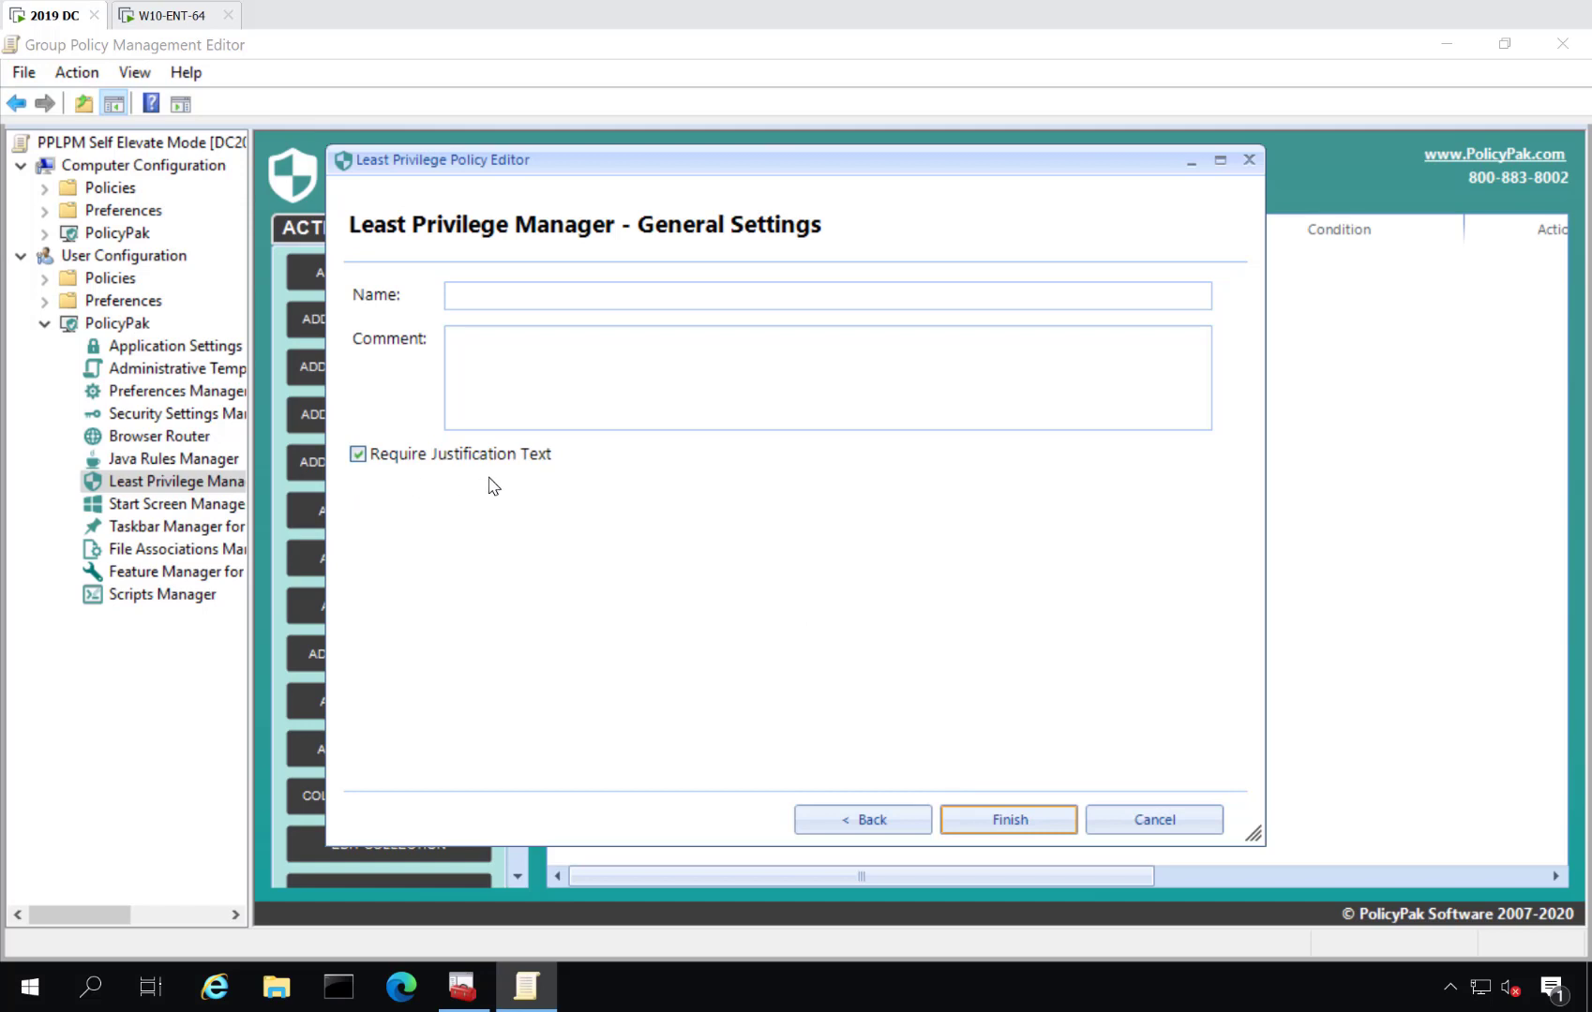
left_click(537, 297)
type("Self Elevation for East Sales")
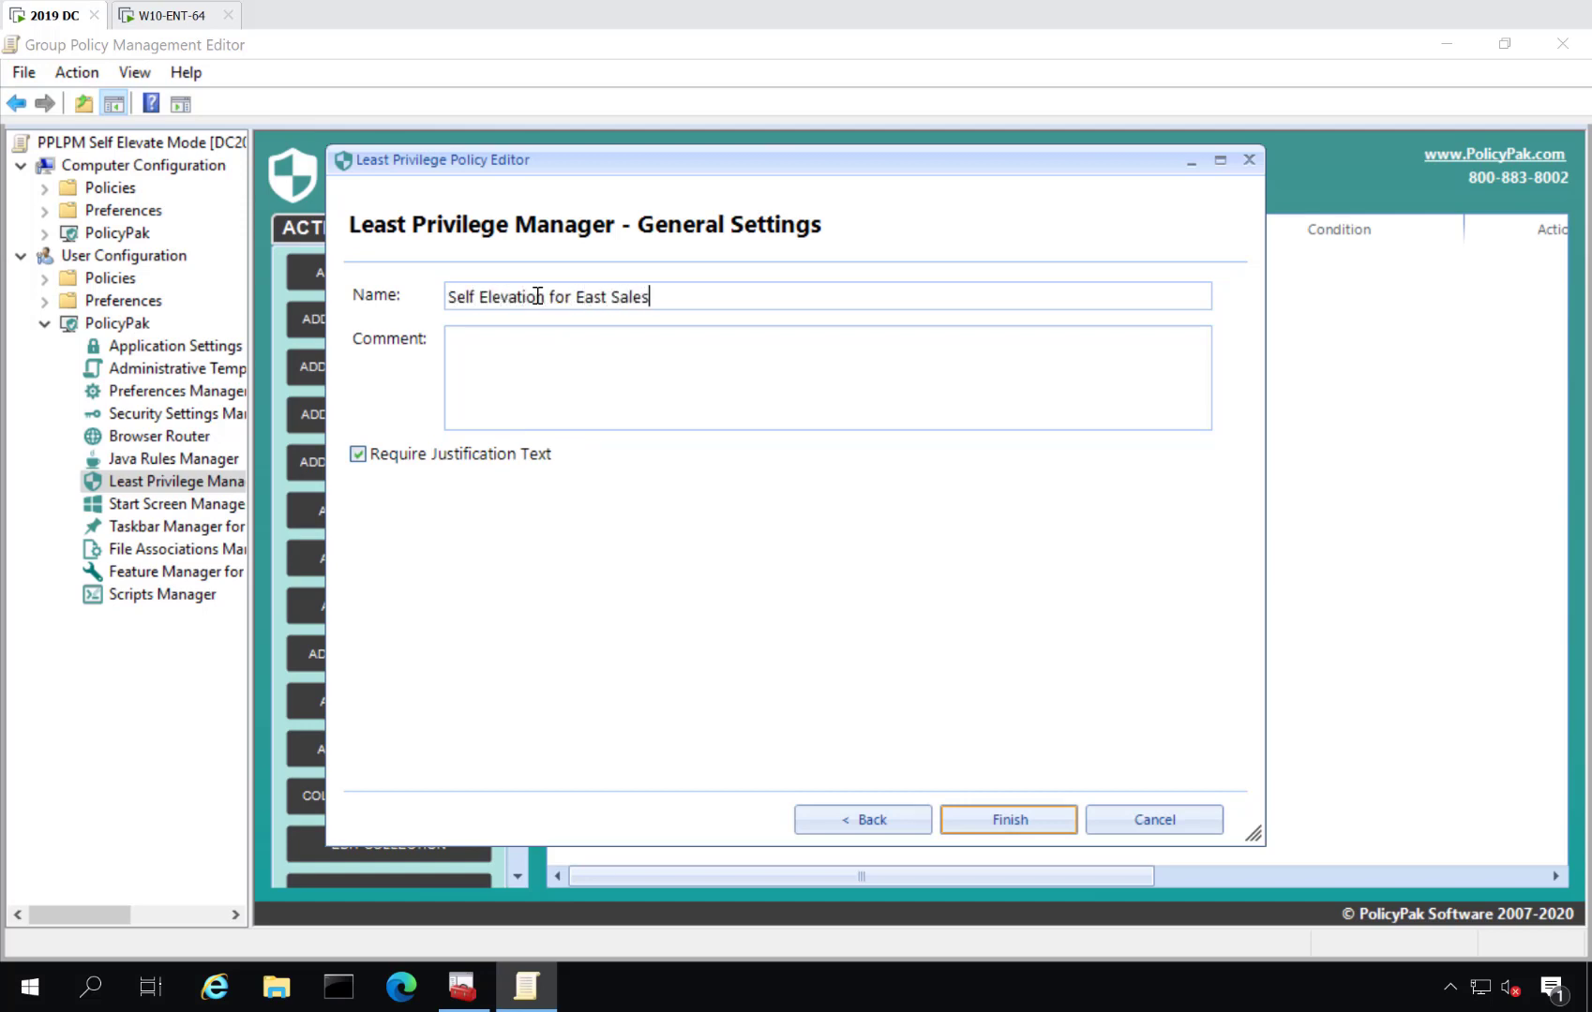
key("Return")
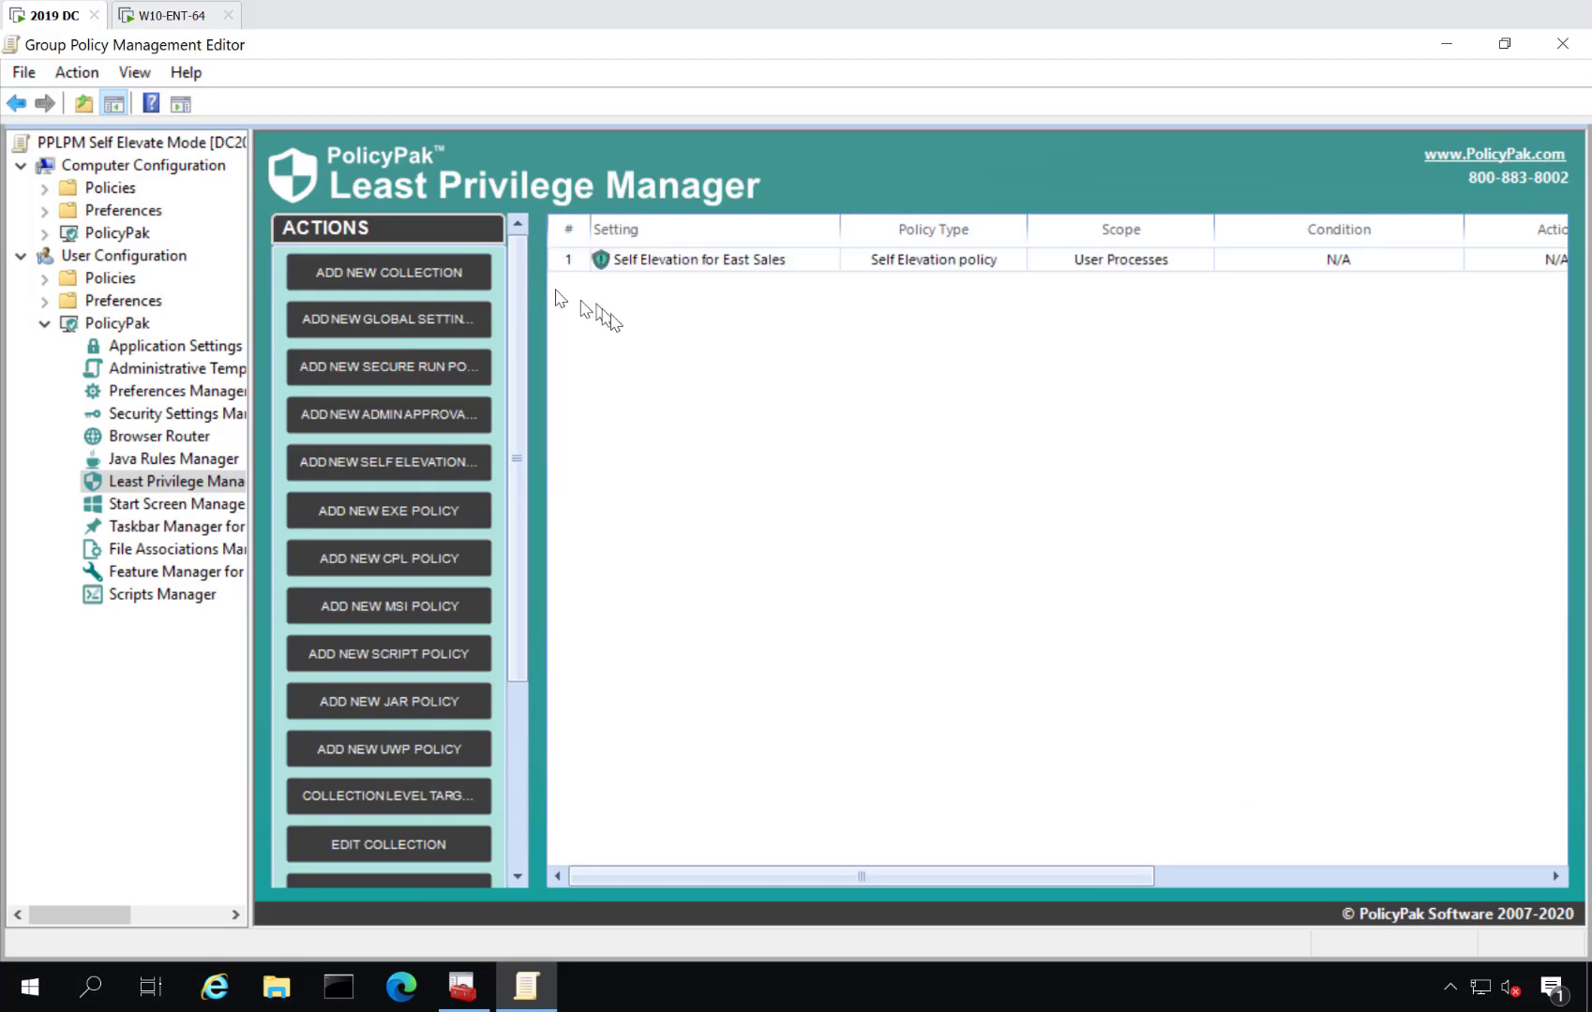
- On the W10-ENT-64 client, try to open Procmon normally, dismiss the elevation prompt, and check which commands its shortcut options offer
left_click(174, 15)
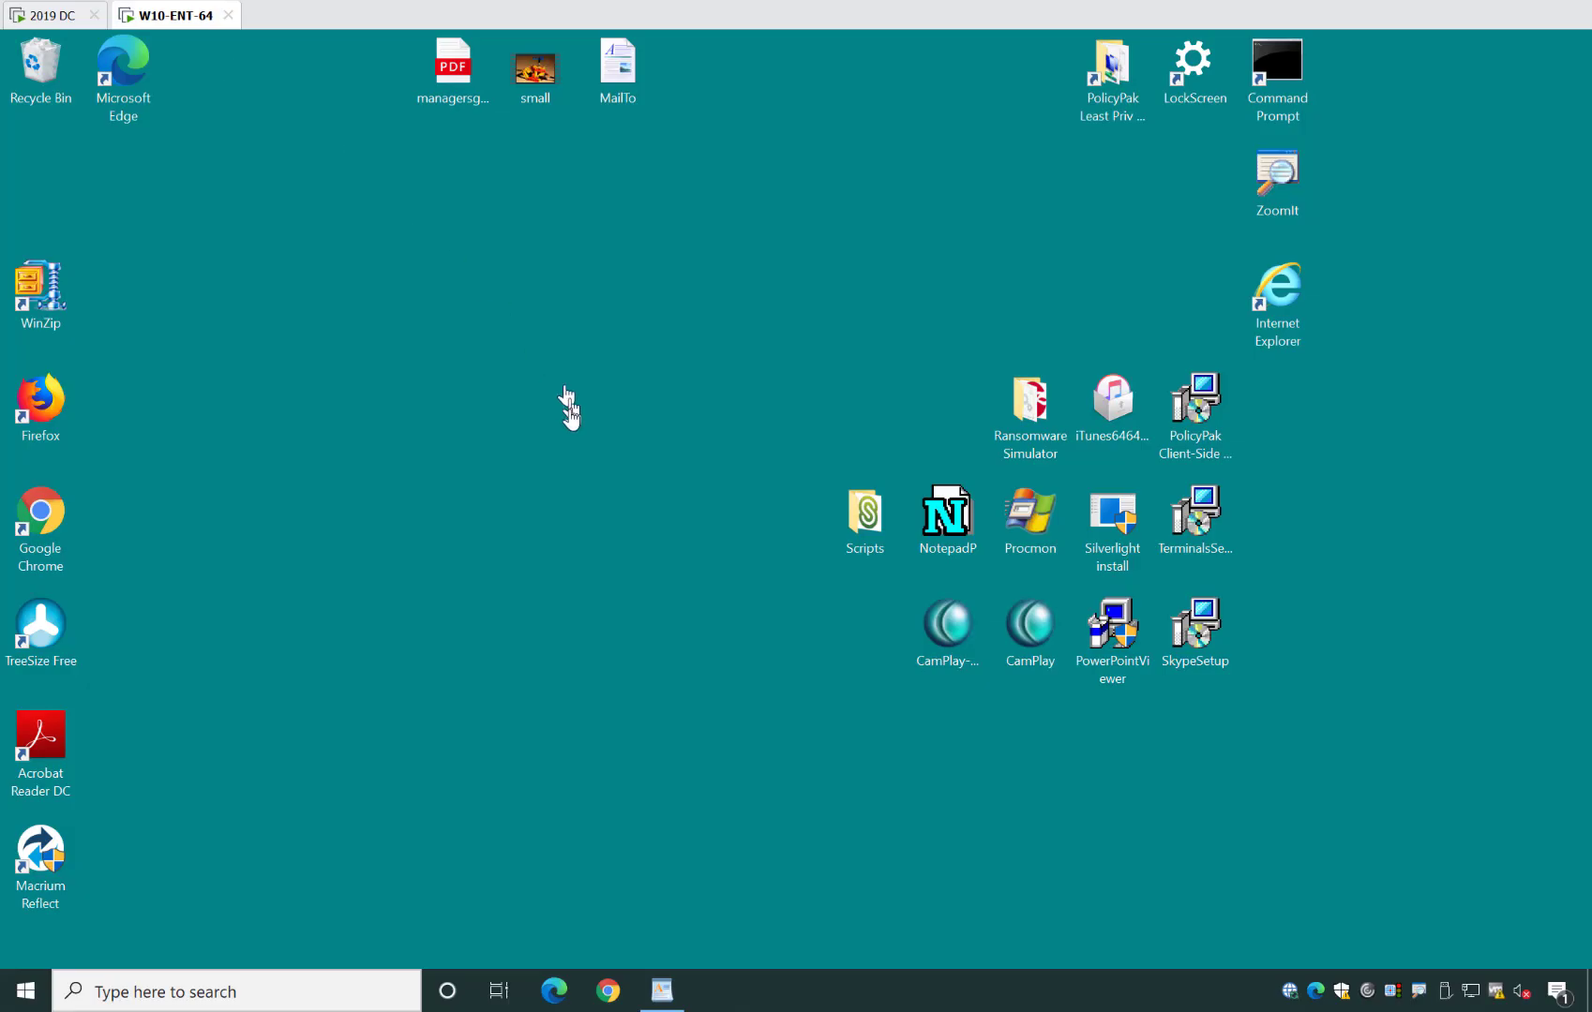
double_click(1025, 528)
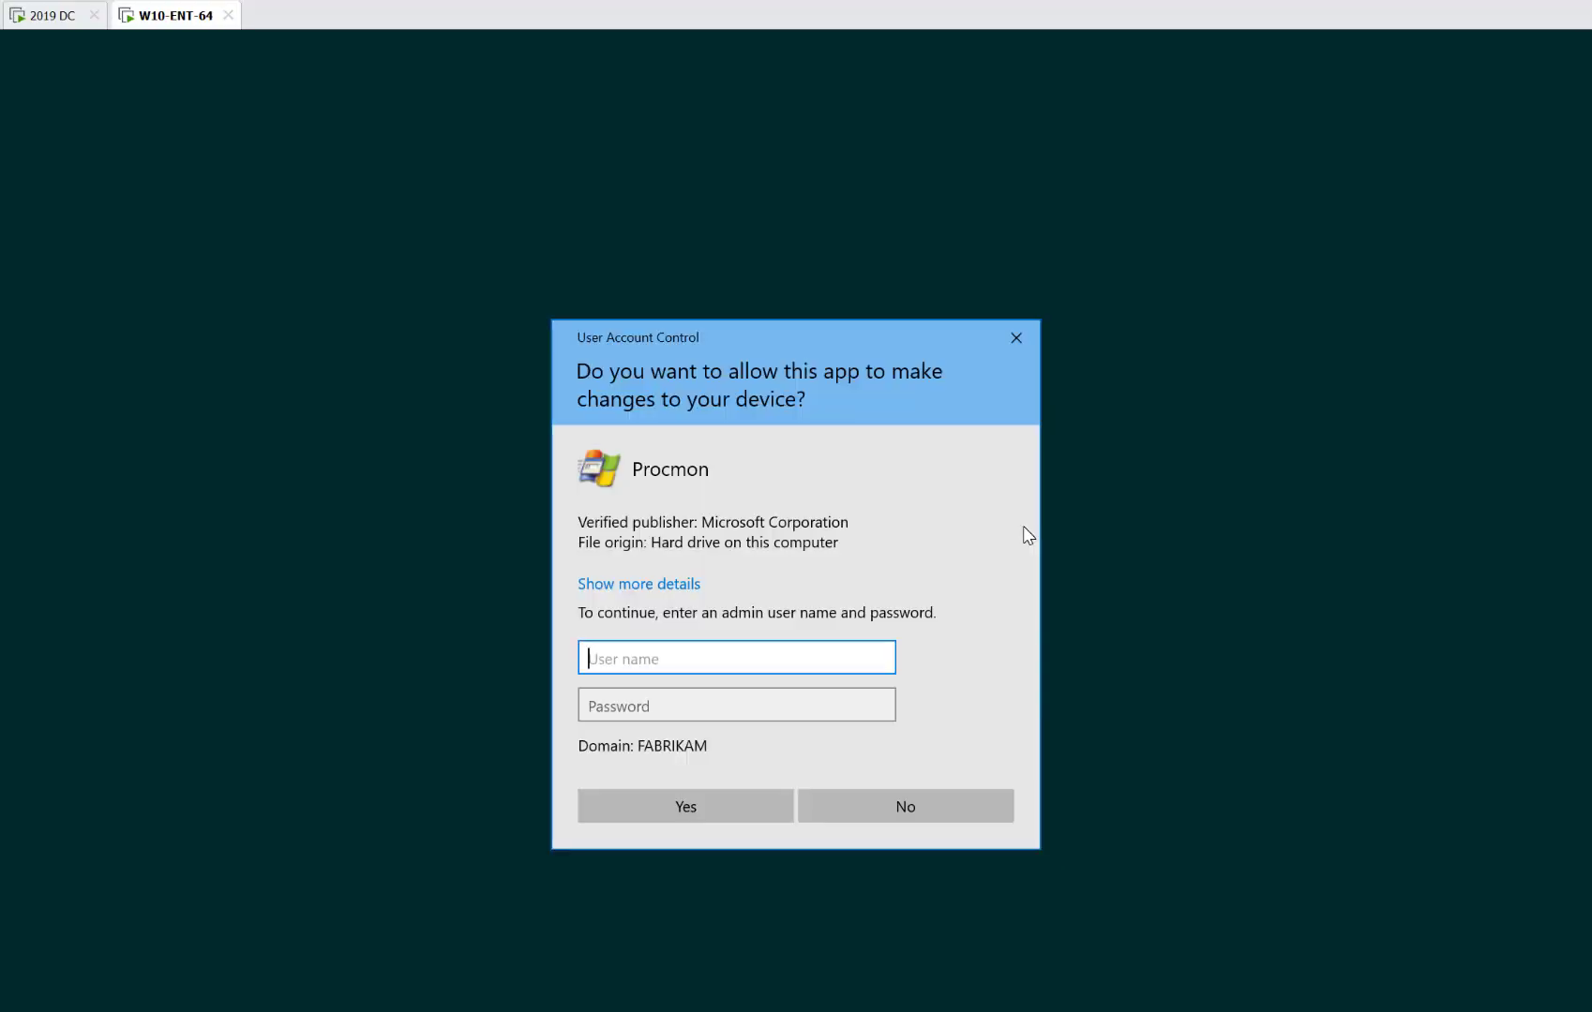
key("Escape")
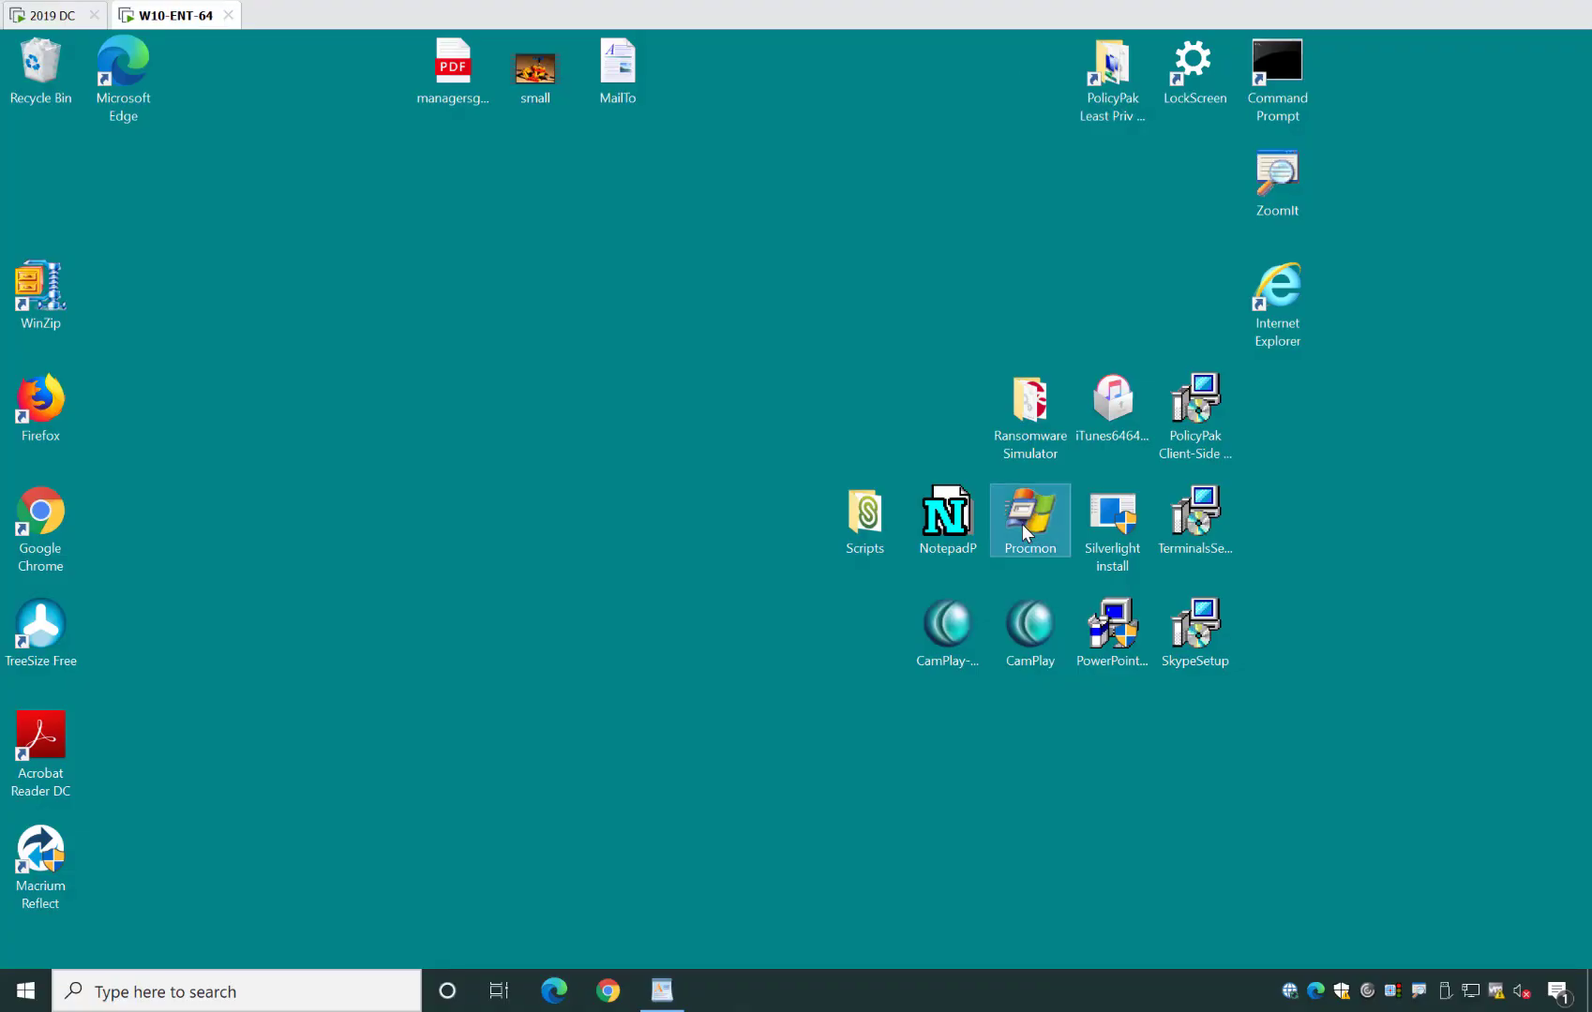
right_click(1023, 525)
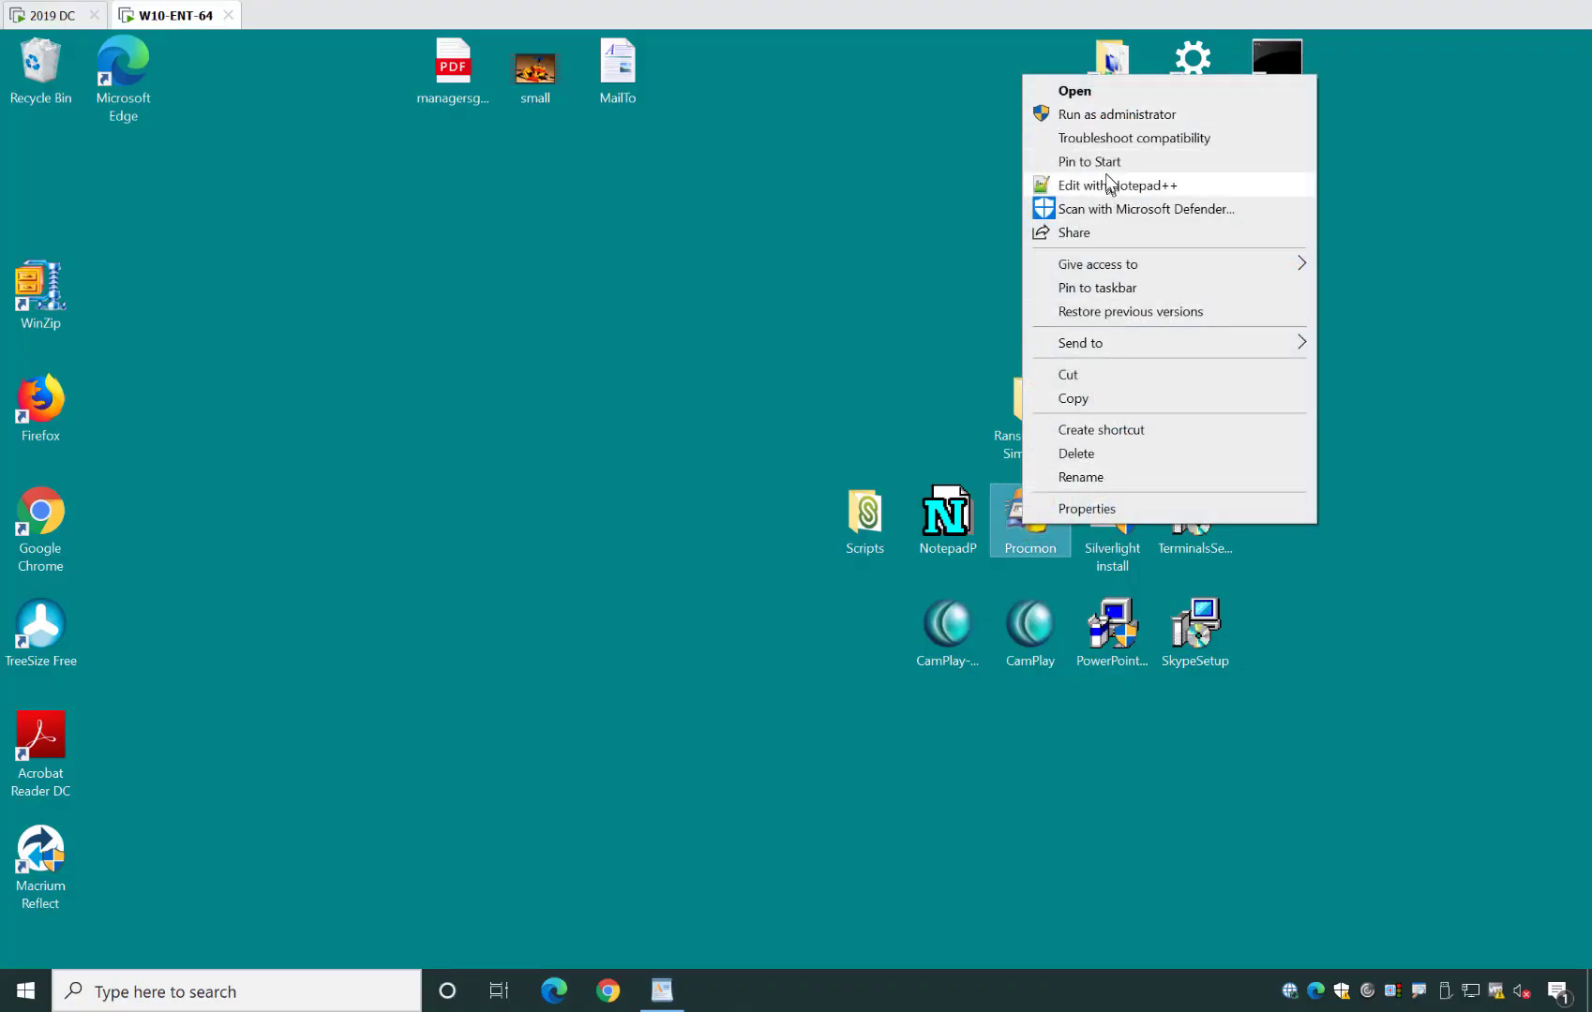
left_click(705, 319)
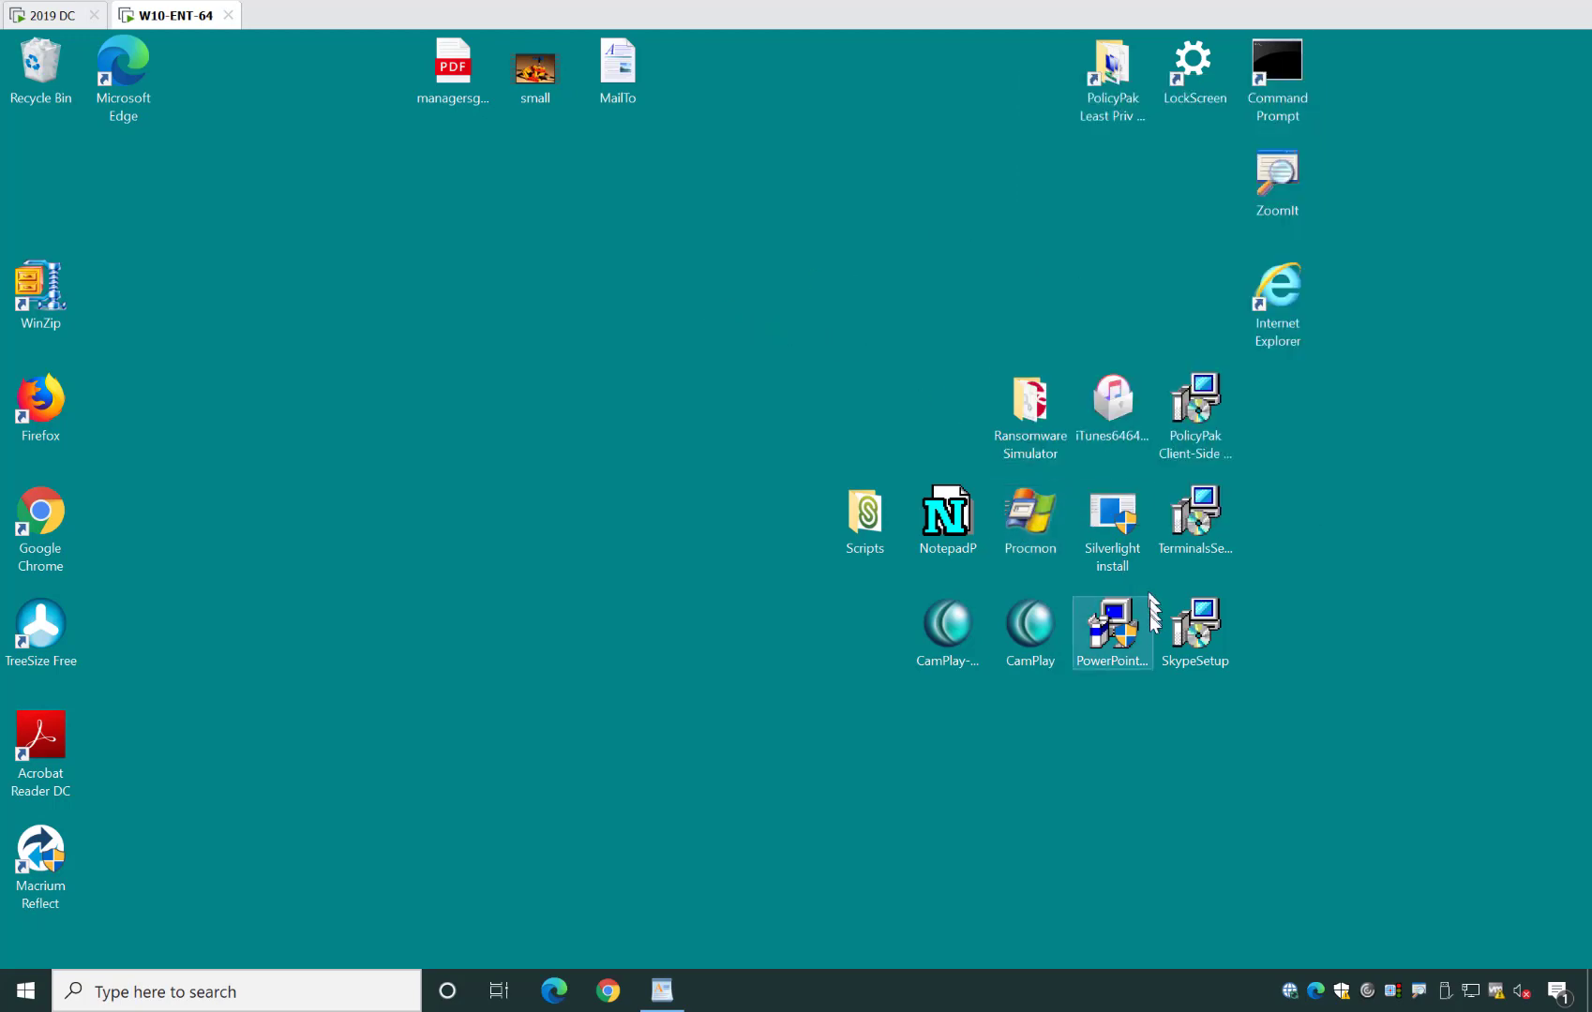
- Try to install Skype 7.30 normally with the default folder, dismiss the elevation prompt, and check which commands SkypeSetup offers
double_click(1197, 643)
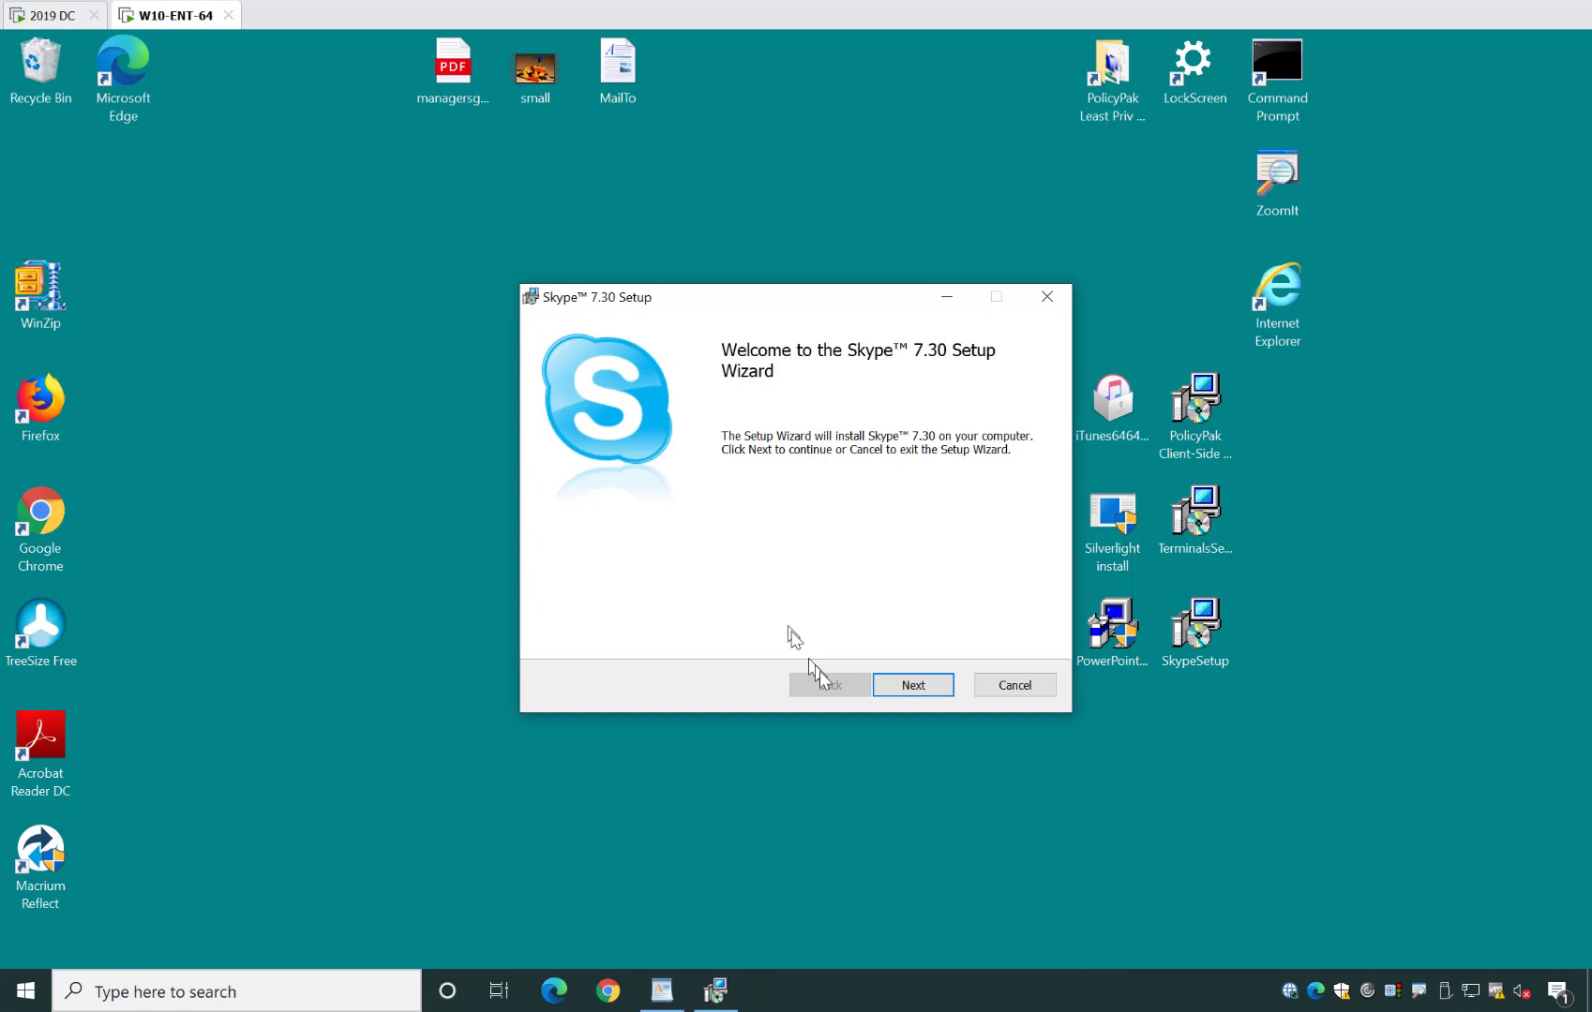
left_click(914, 685)
left_click(776, 634)
left_click(917, 692)
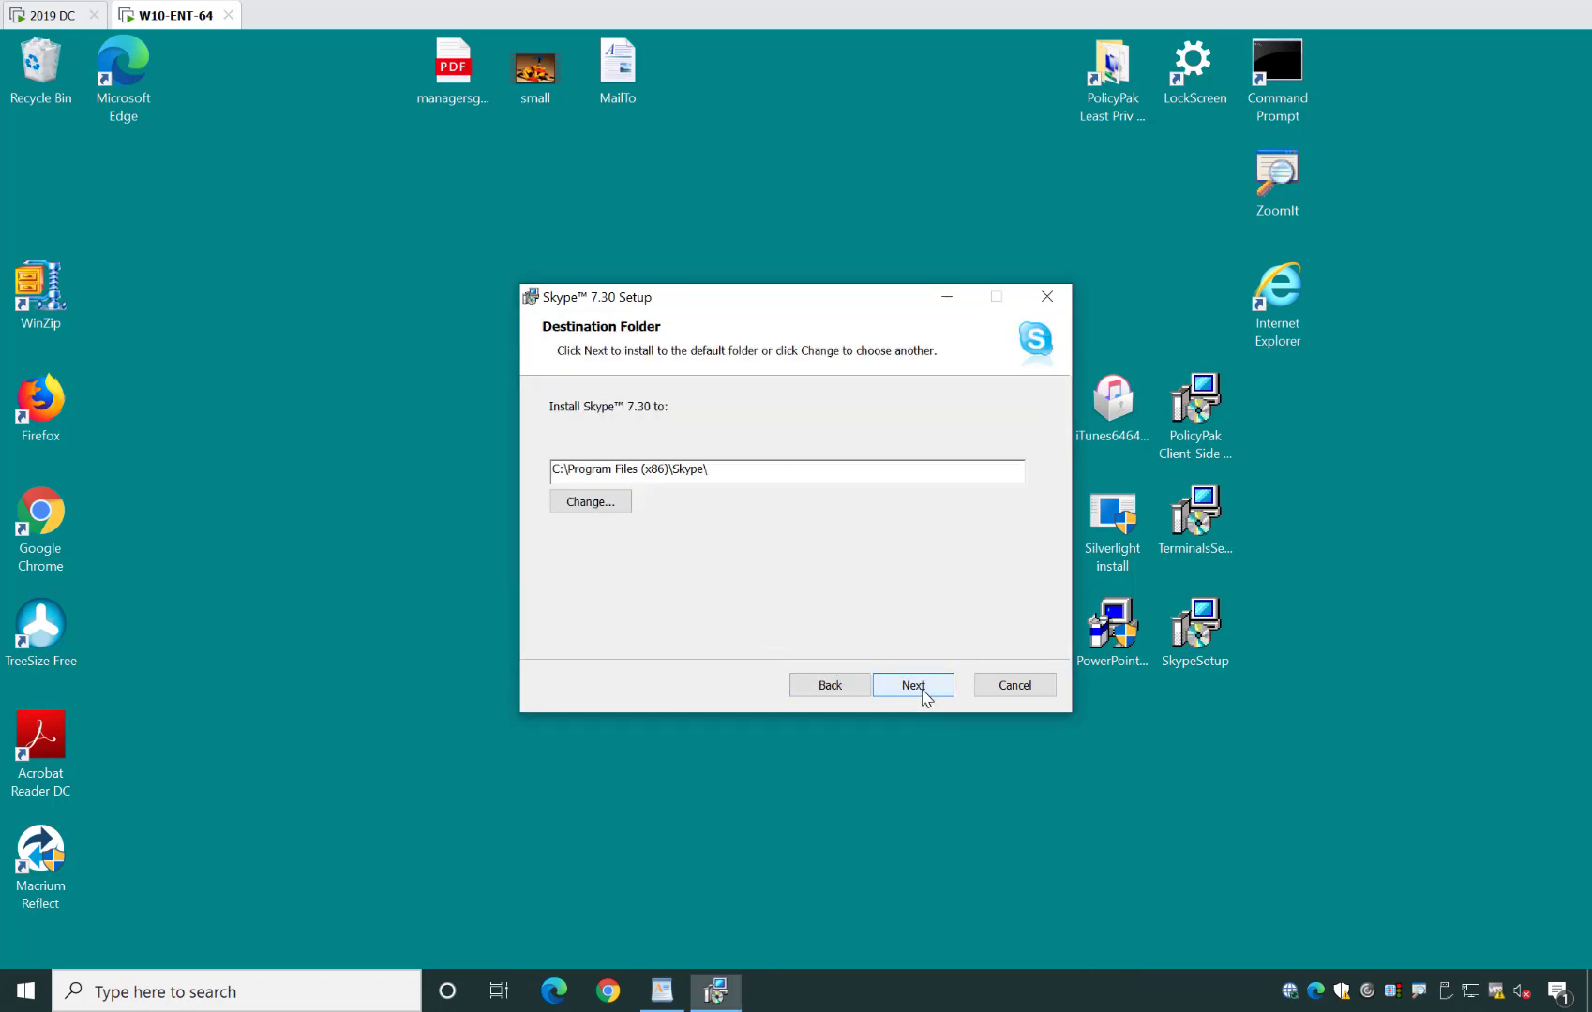
left_click(919, 693)
left_click(921, 695)
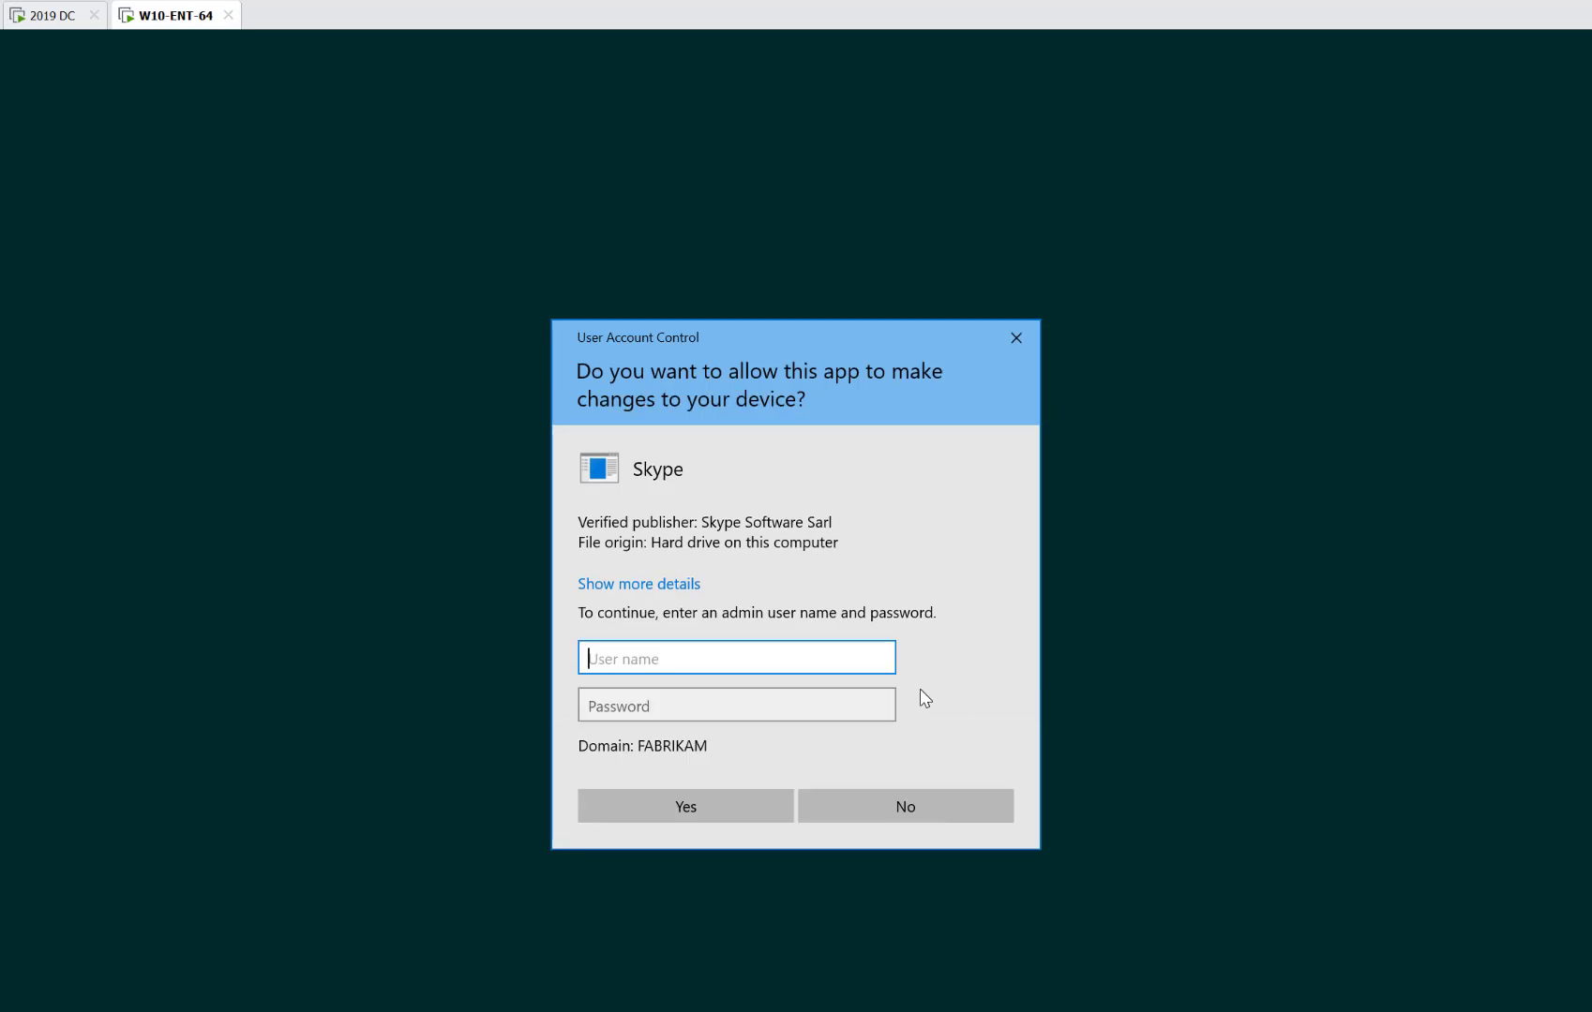
key("Escape")
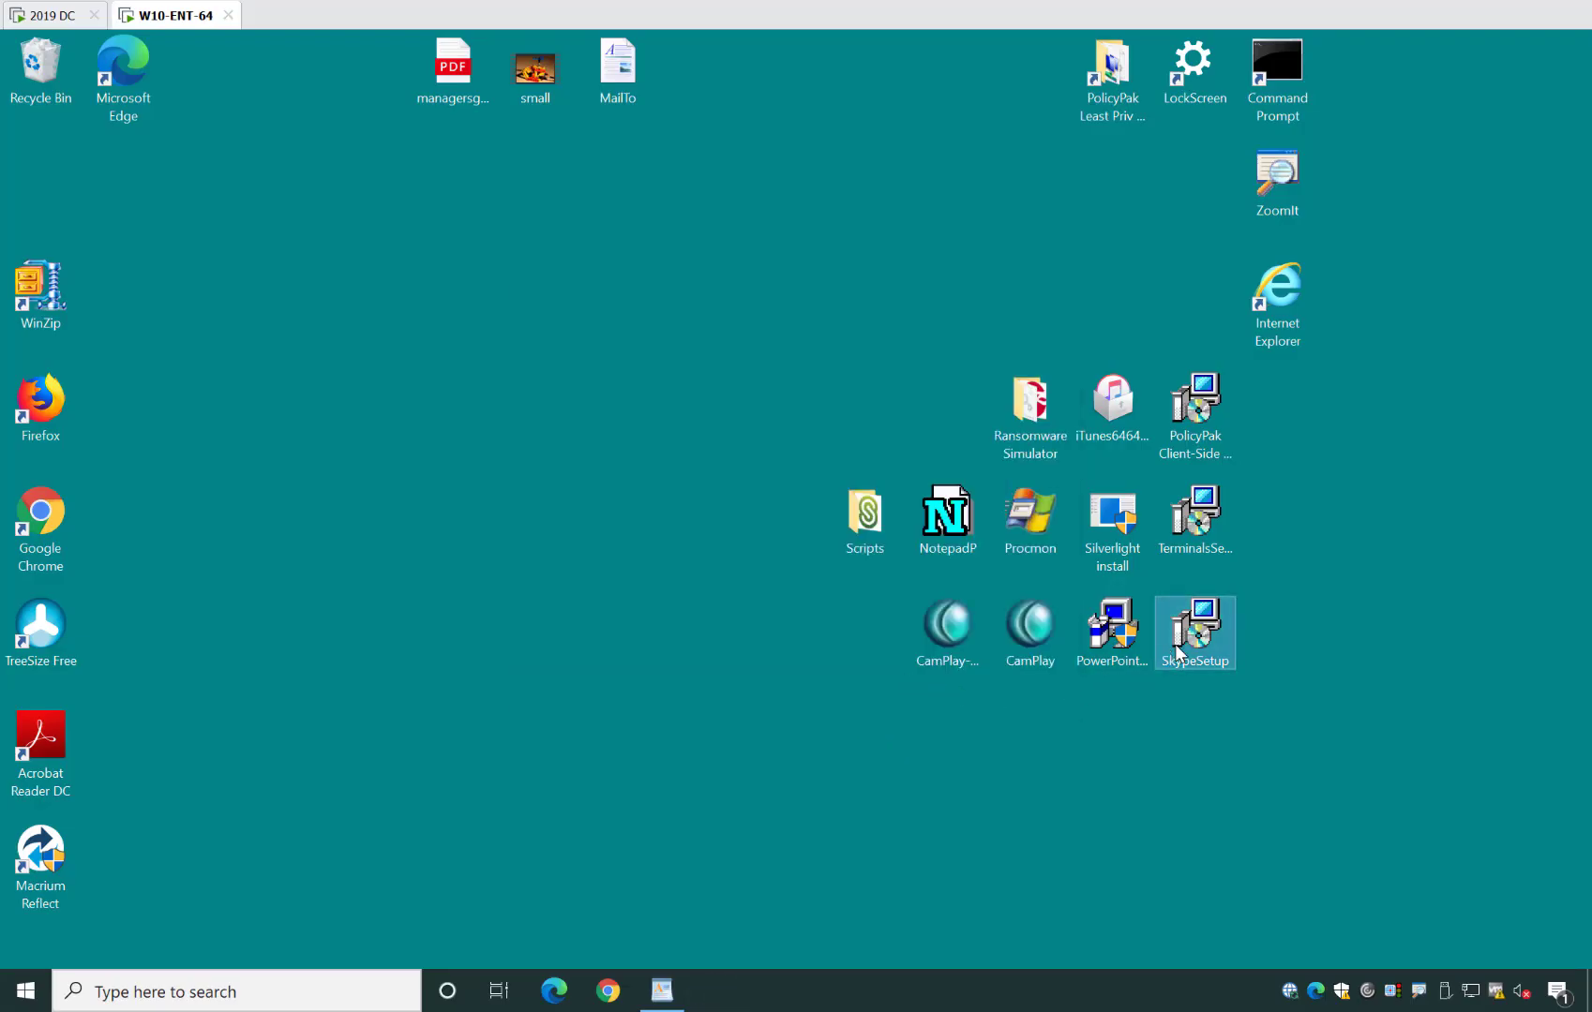
right_click(1193, 626)
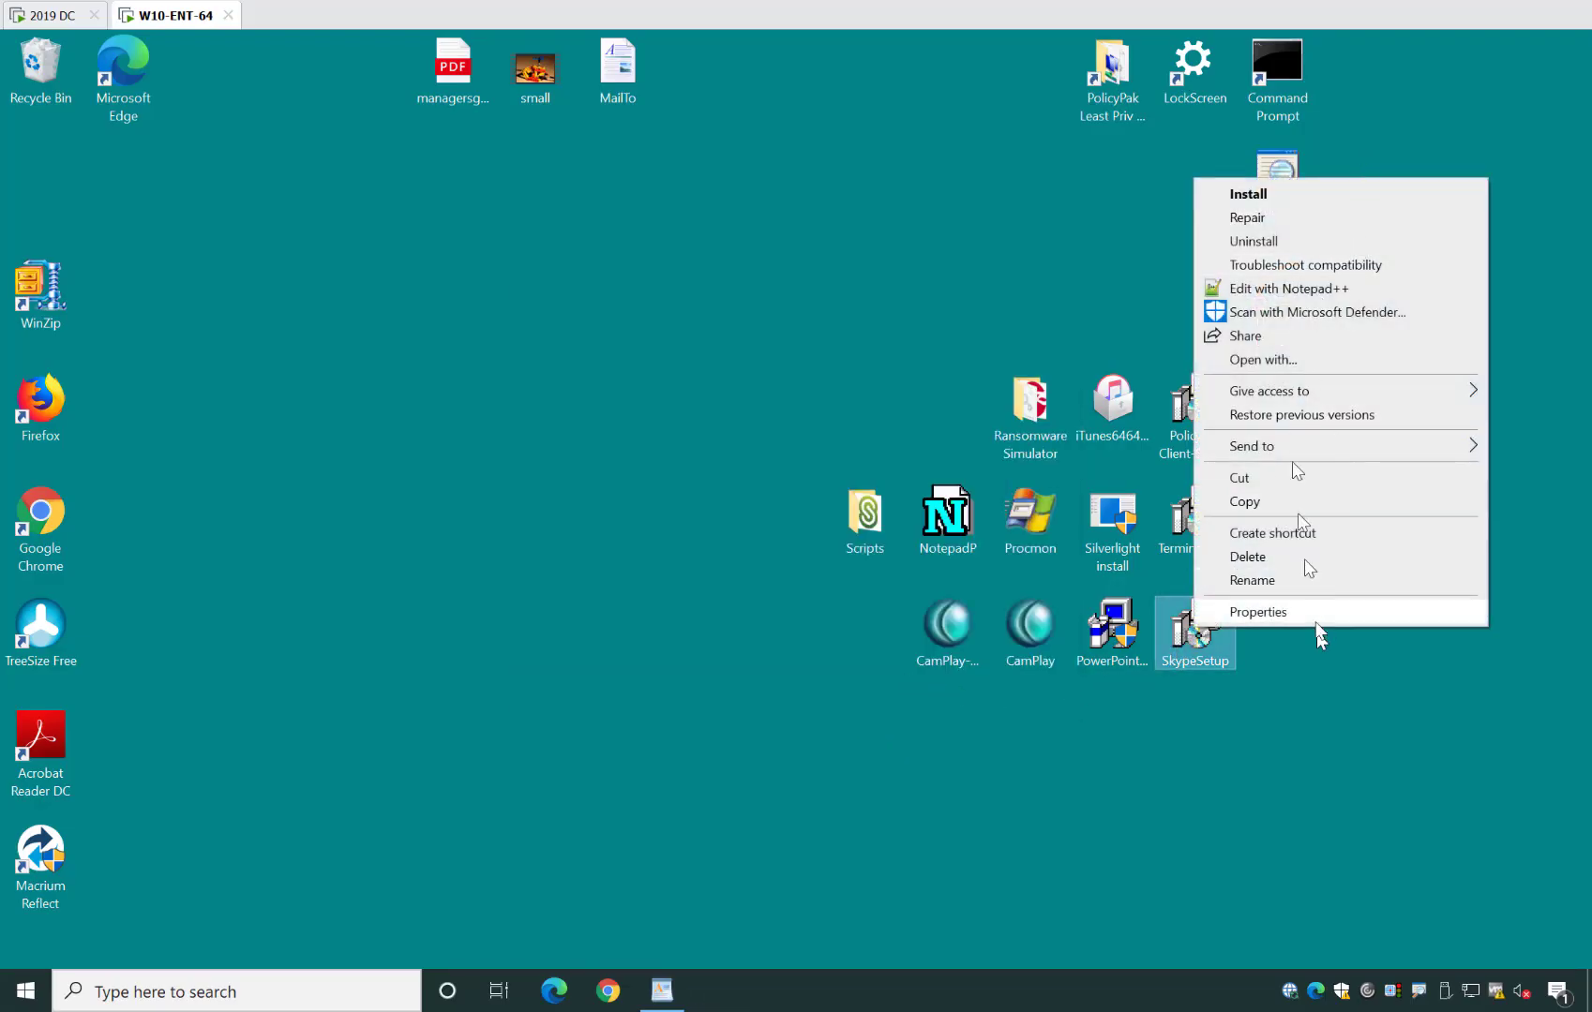
left_click(1001, 775)
left_click(828, 808)
- Refresh Group Policy on the client by running gpupdate in a Command Prompt, and close the window
double_click(1264, 110)
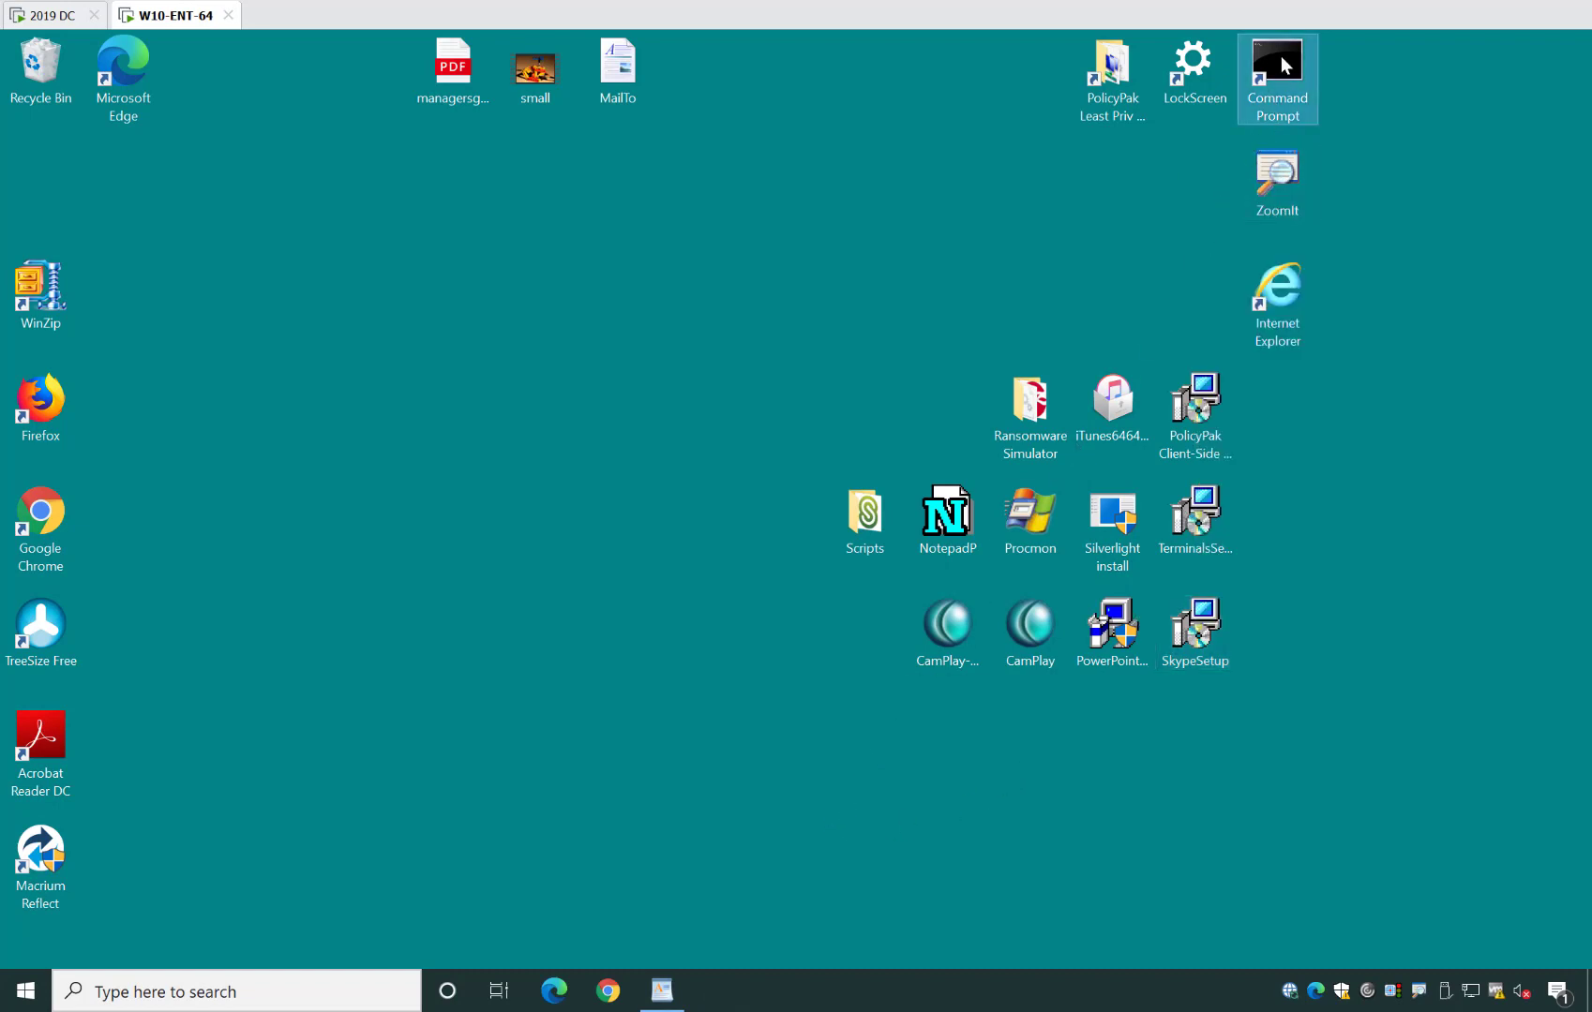
type("gpupdate")
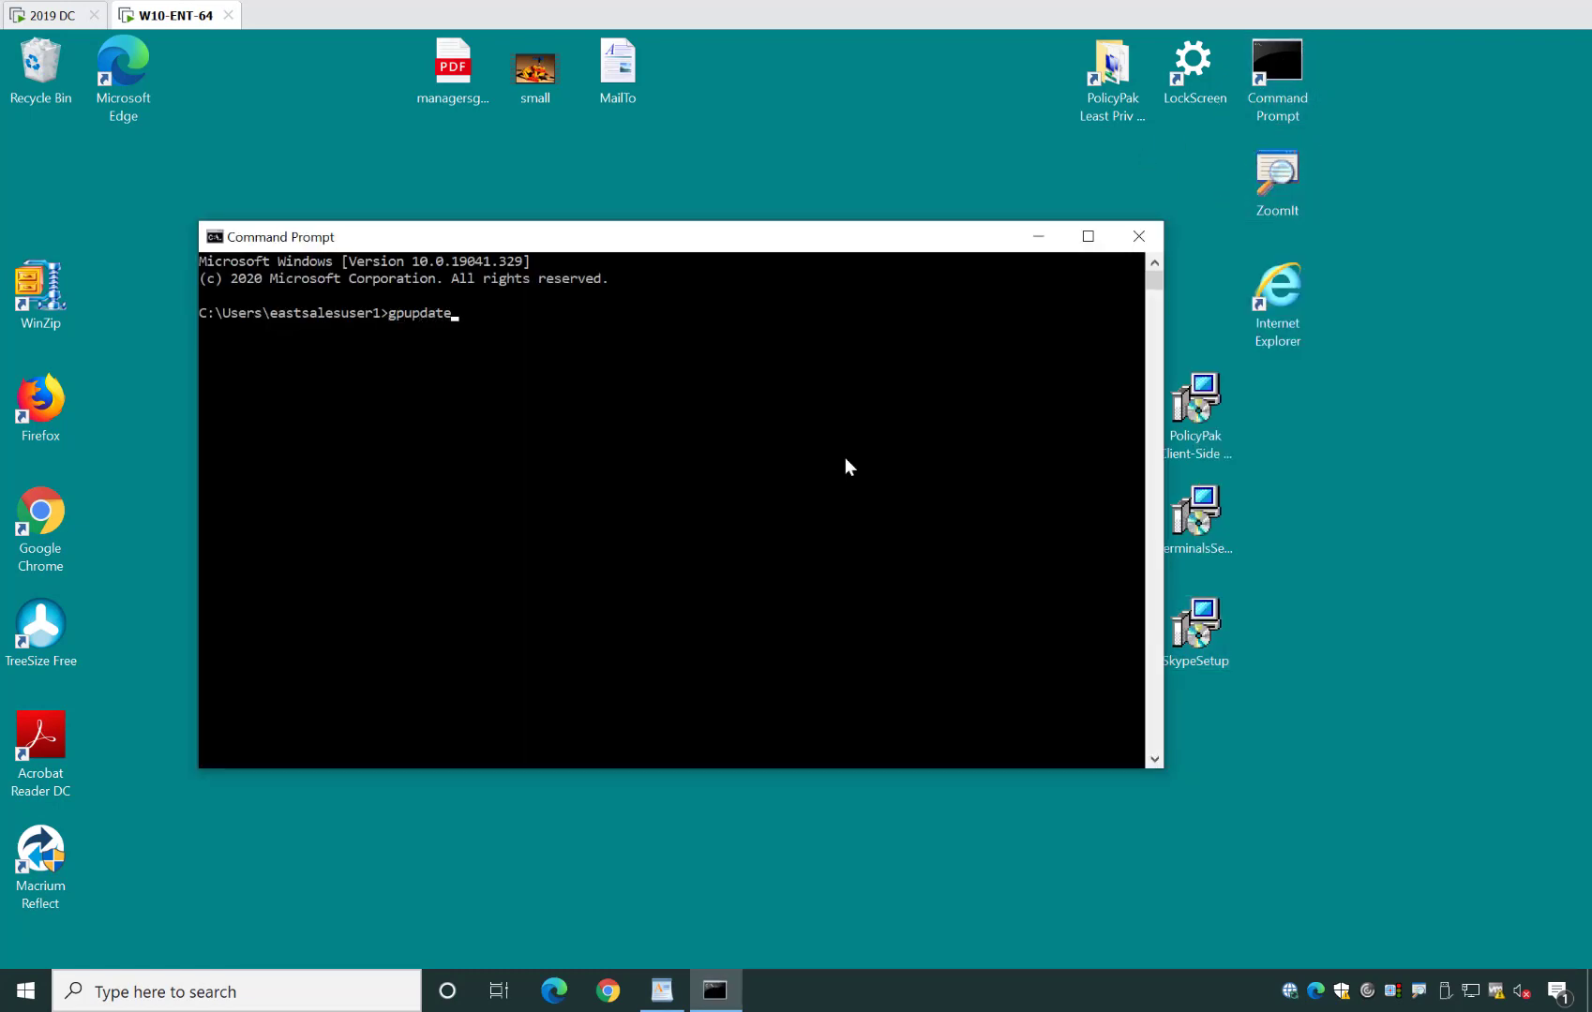
key("Return")
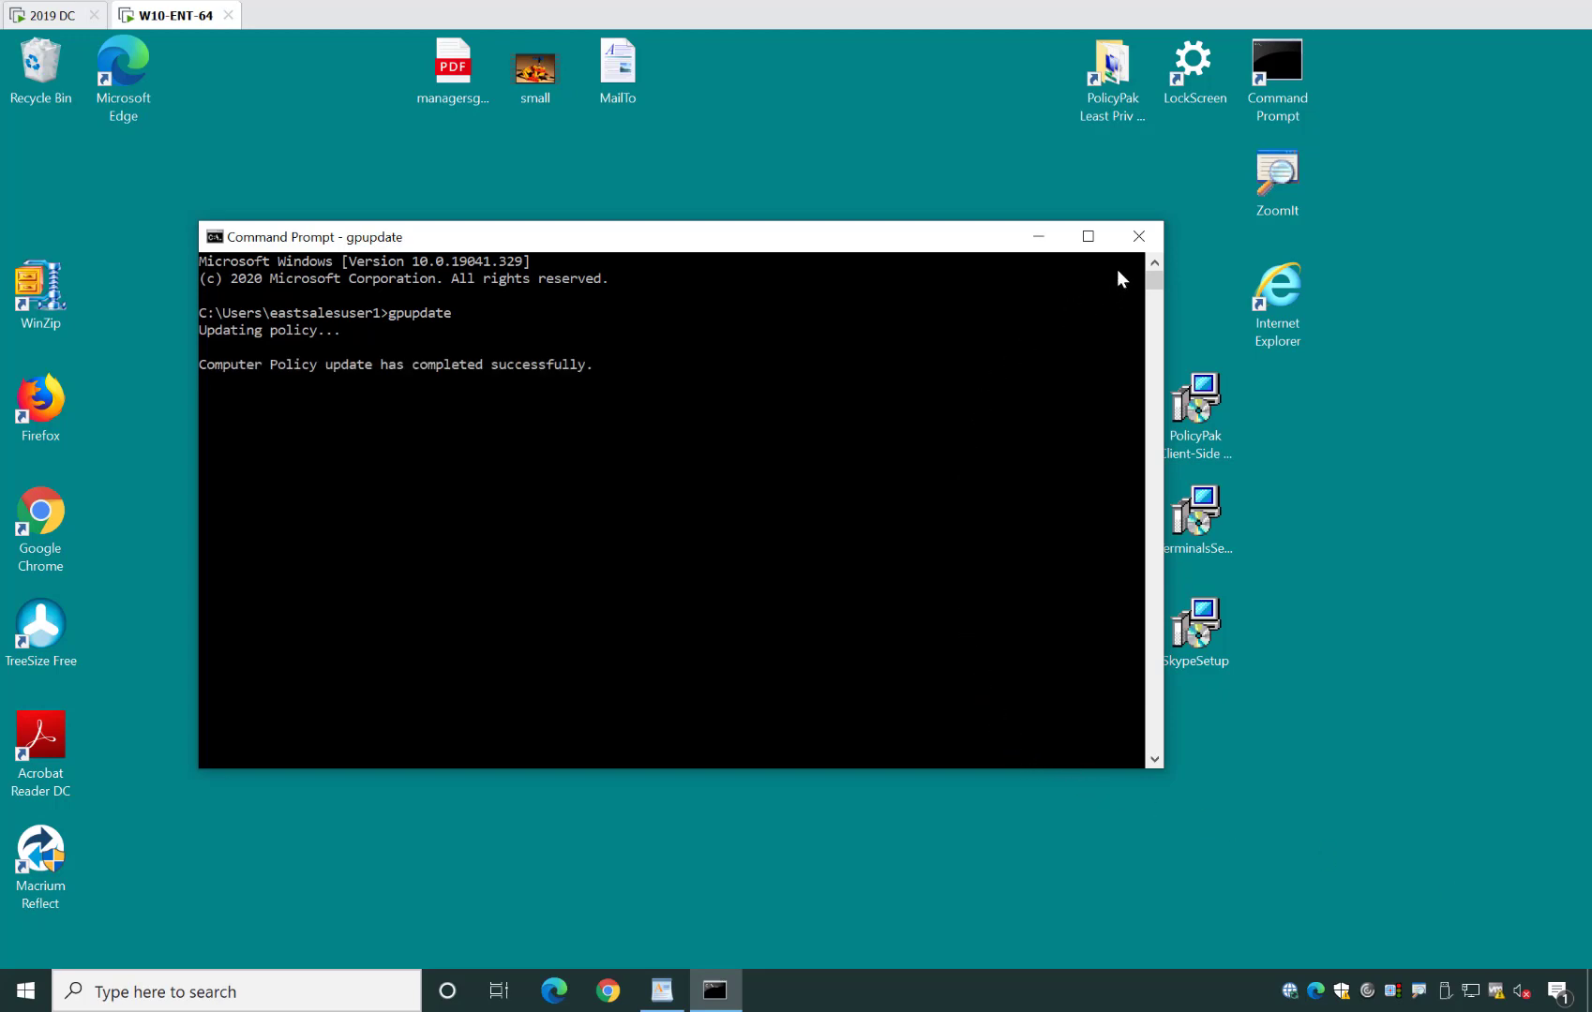
left_click(1137, 238)
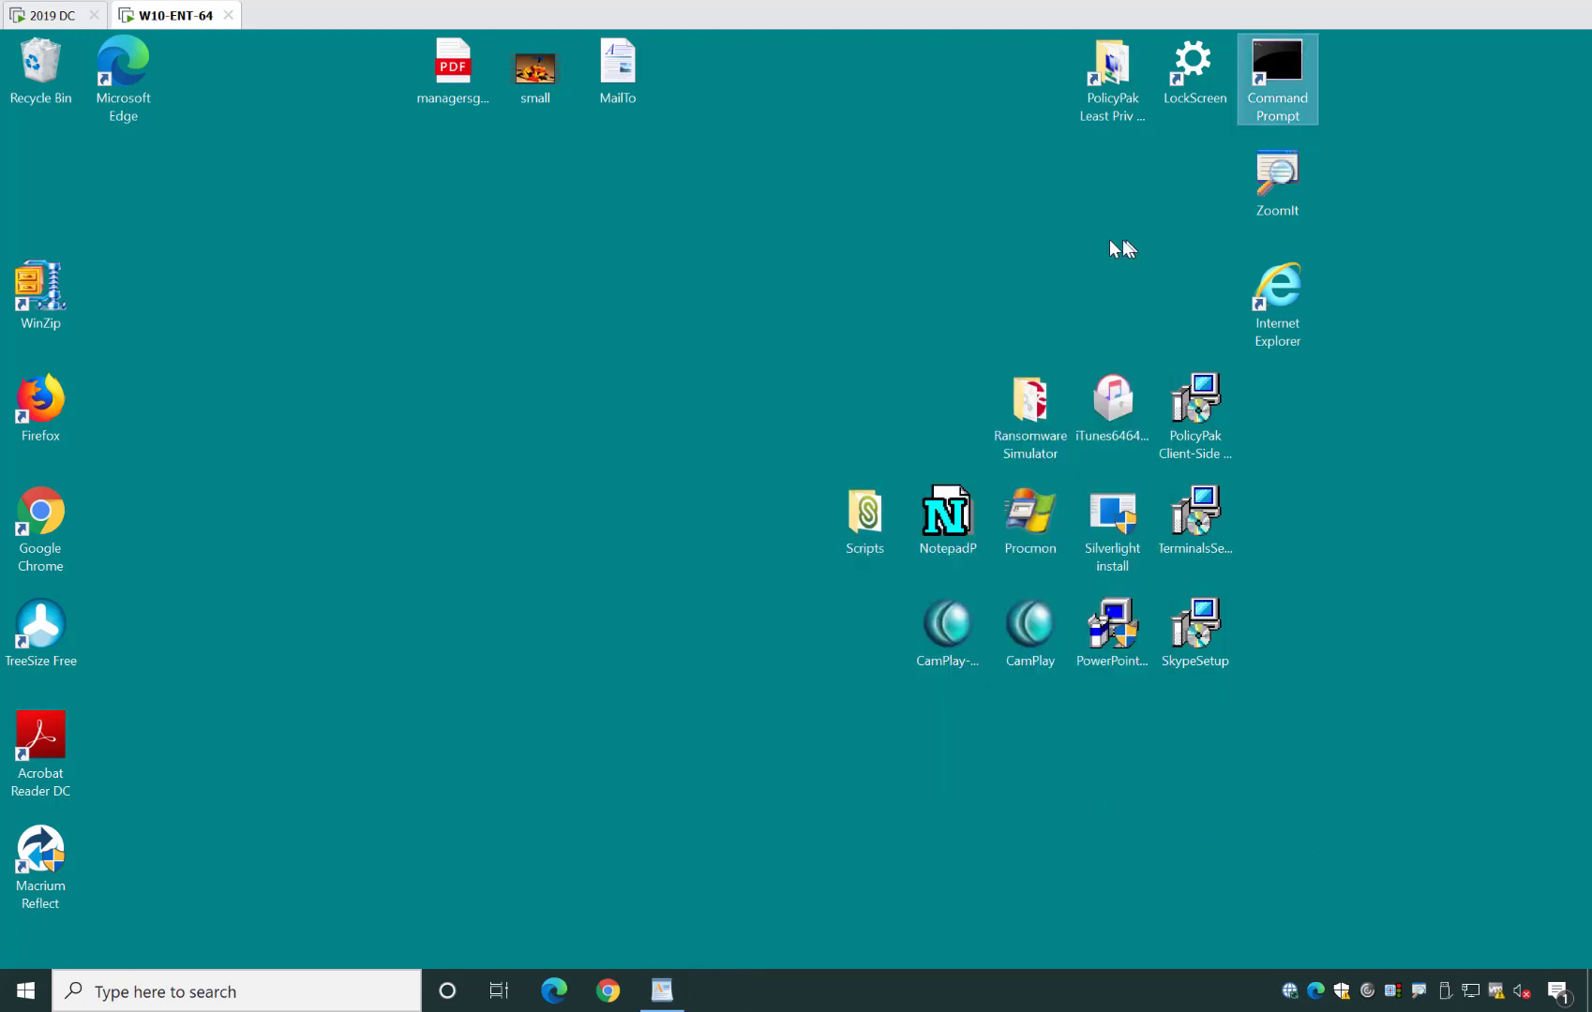
- Test Procmon normally, run it self-elevated with PolicyPak using the reason "This is required for the monthly report.", and close Process Monitor
double_click(1035, 511)
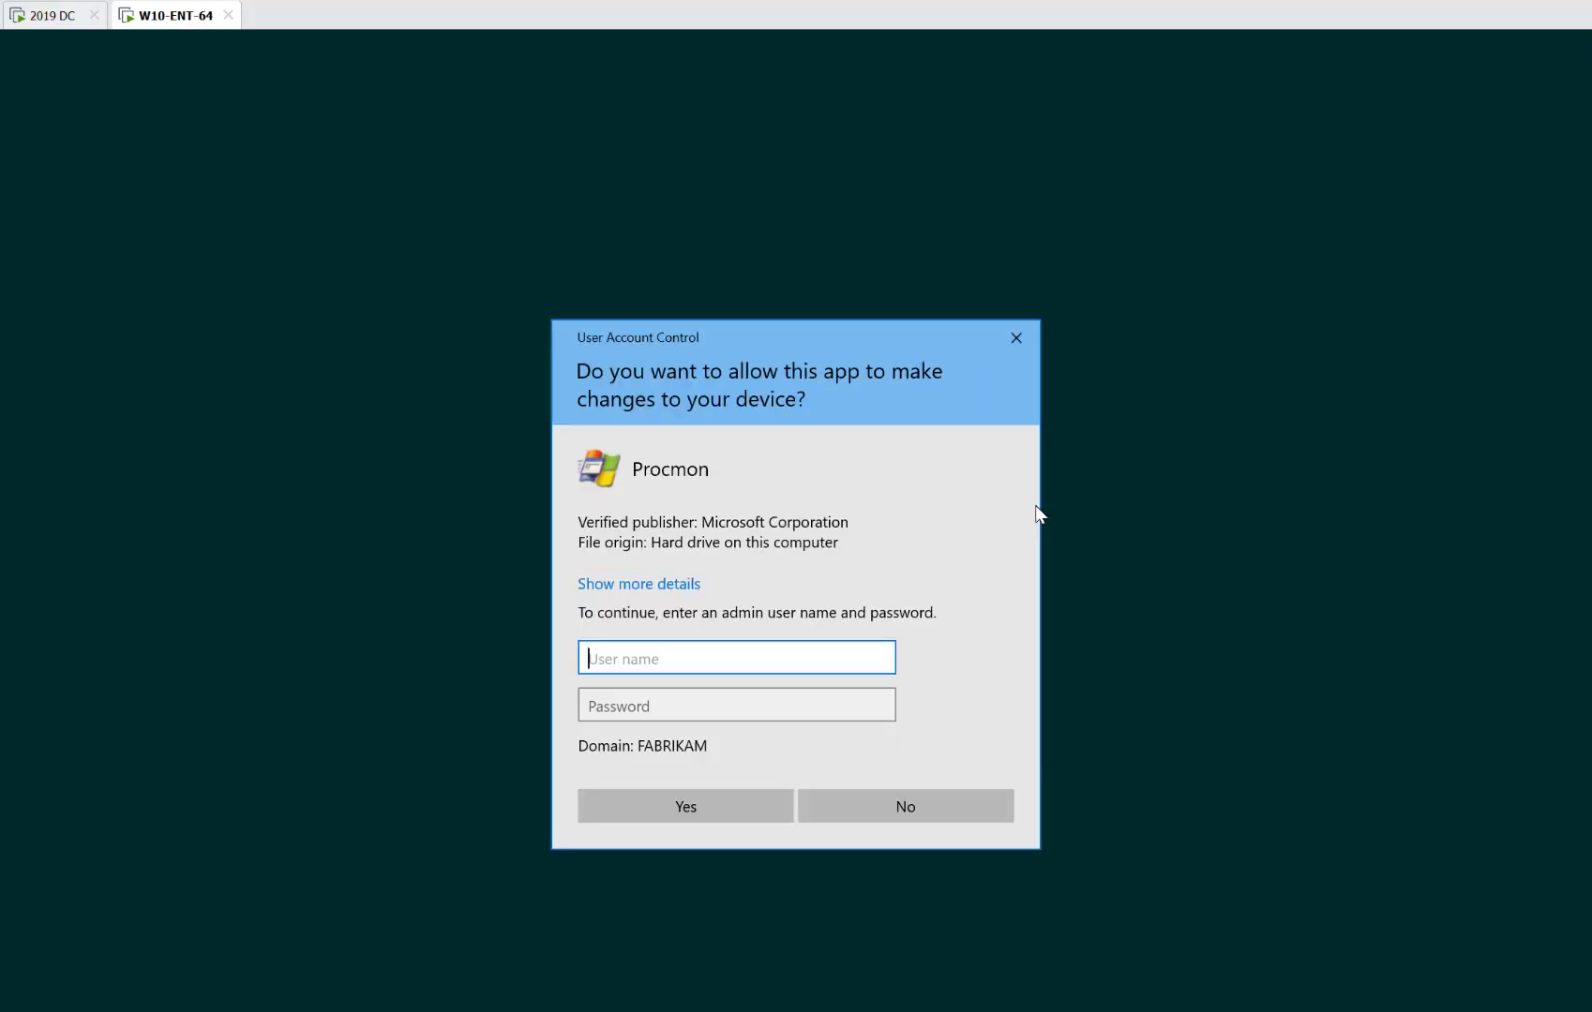
key("Escape")
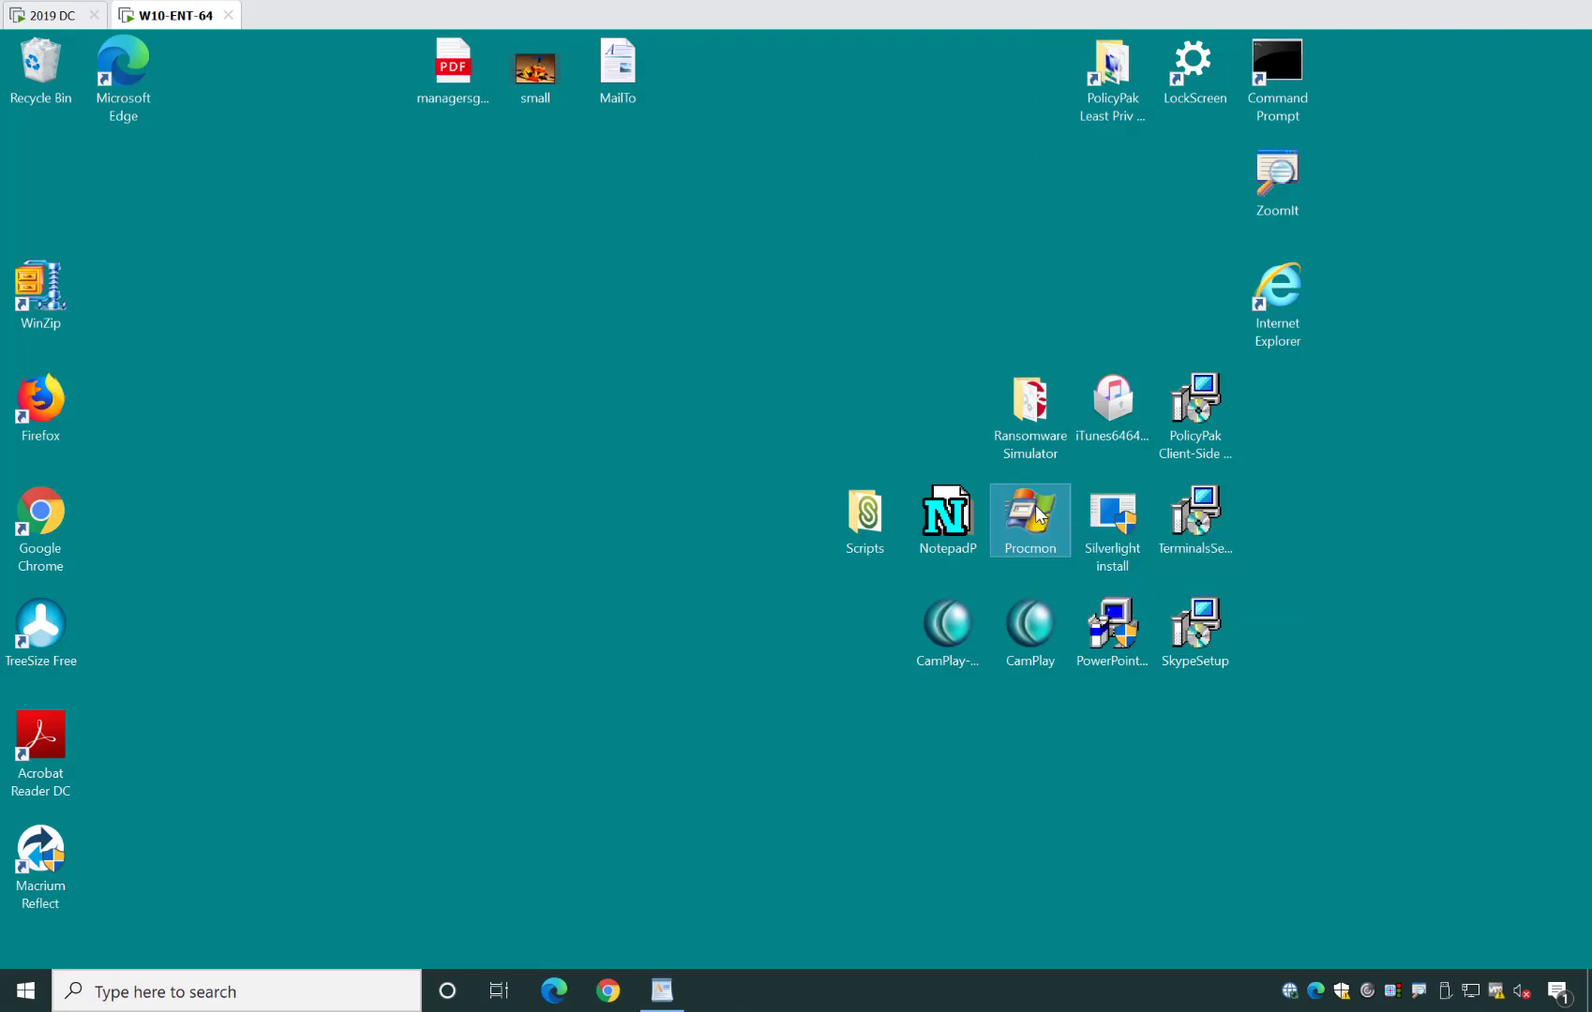
right_click(1037, 514)
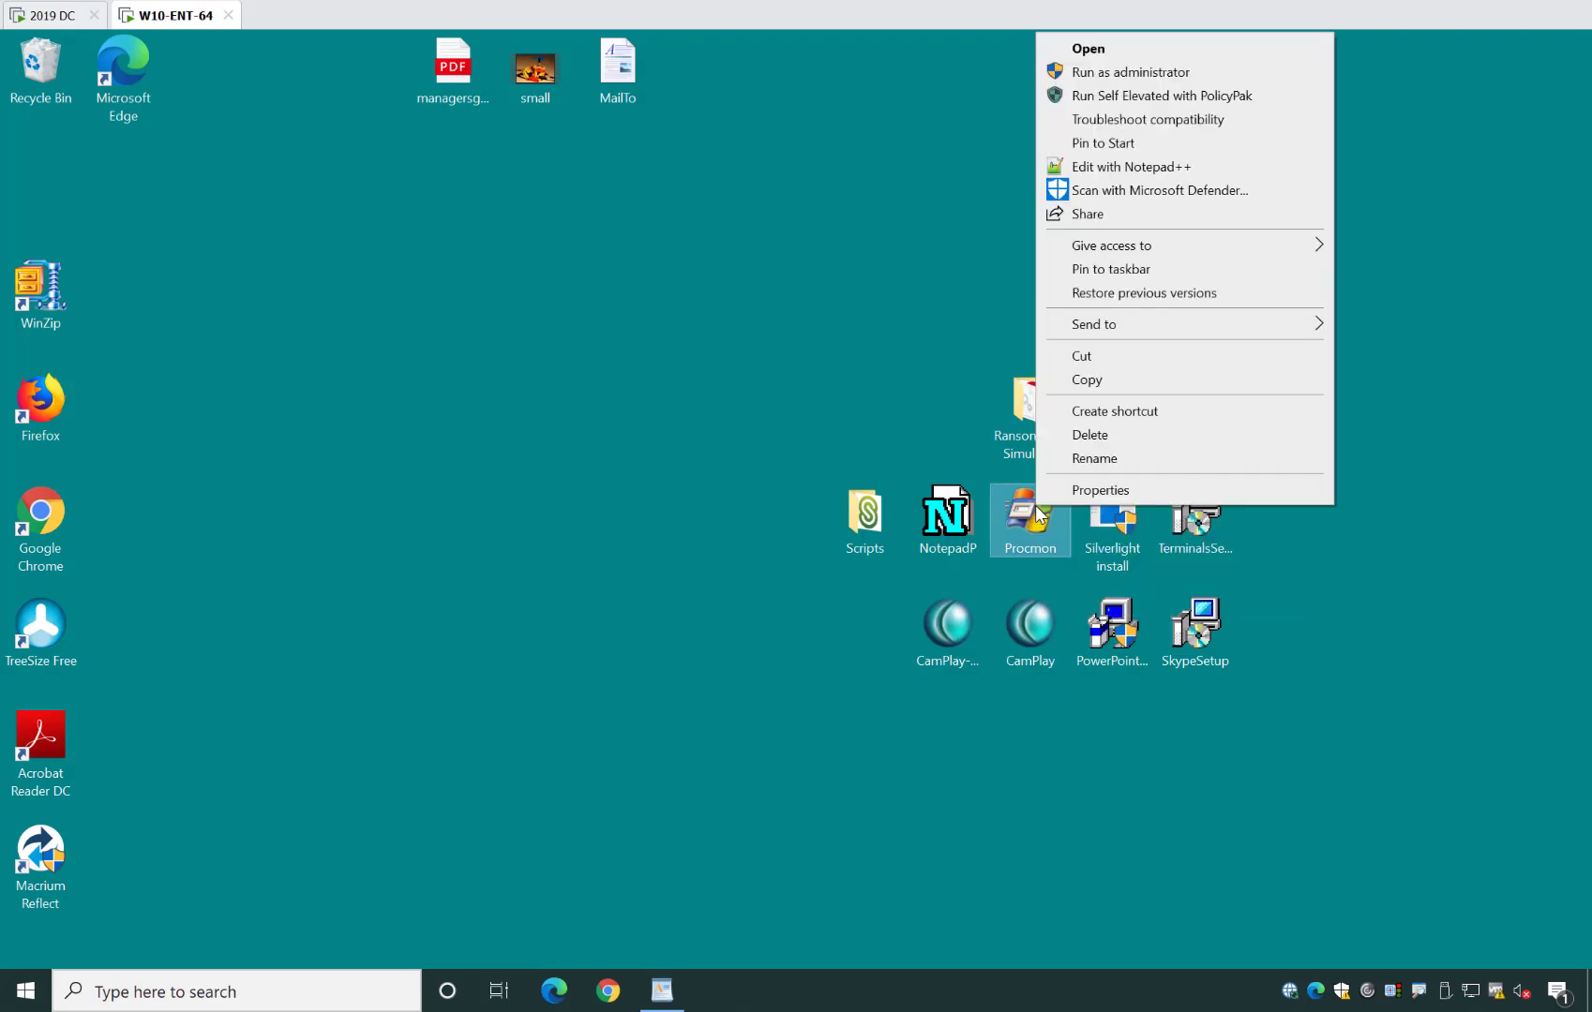
left_click(1146, 97)
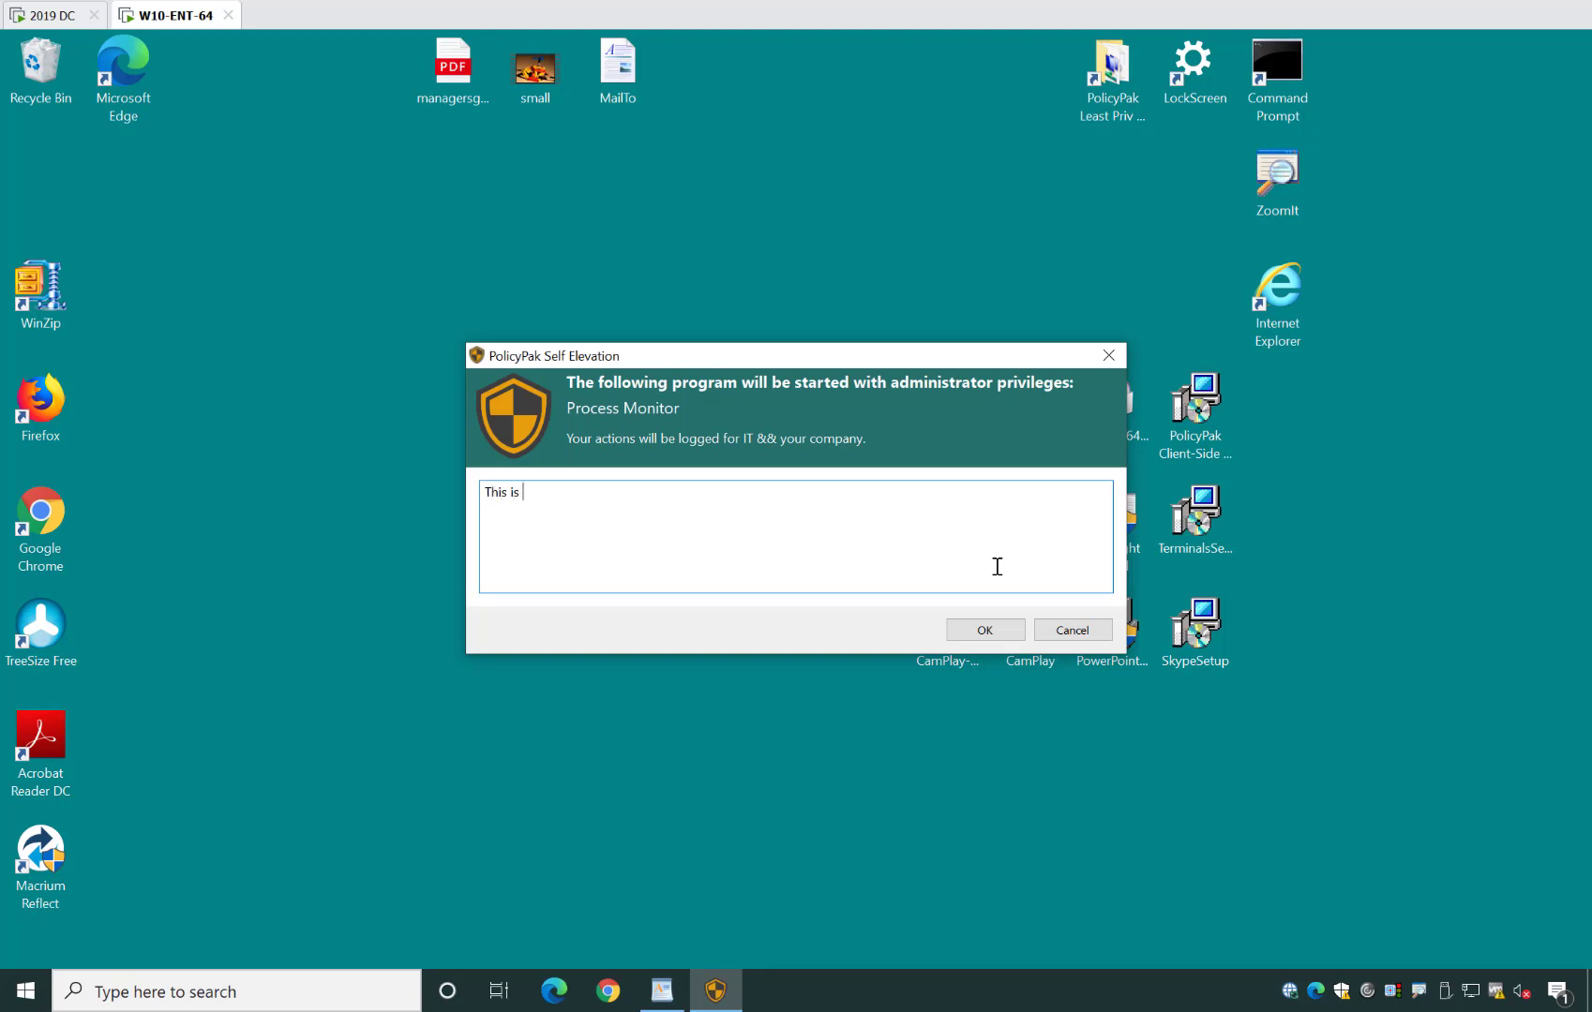
type("equire")
type("d for the monthly report.")
left_click(987, 630)
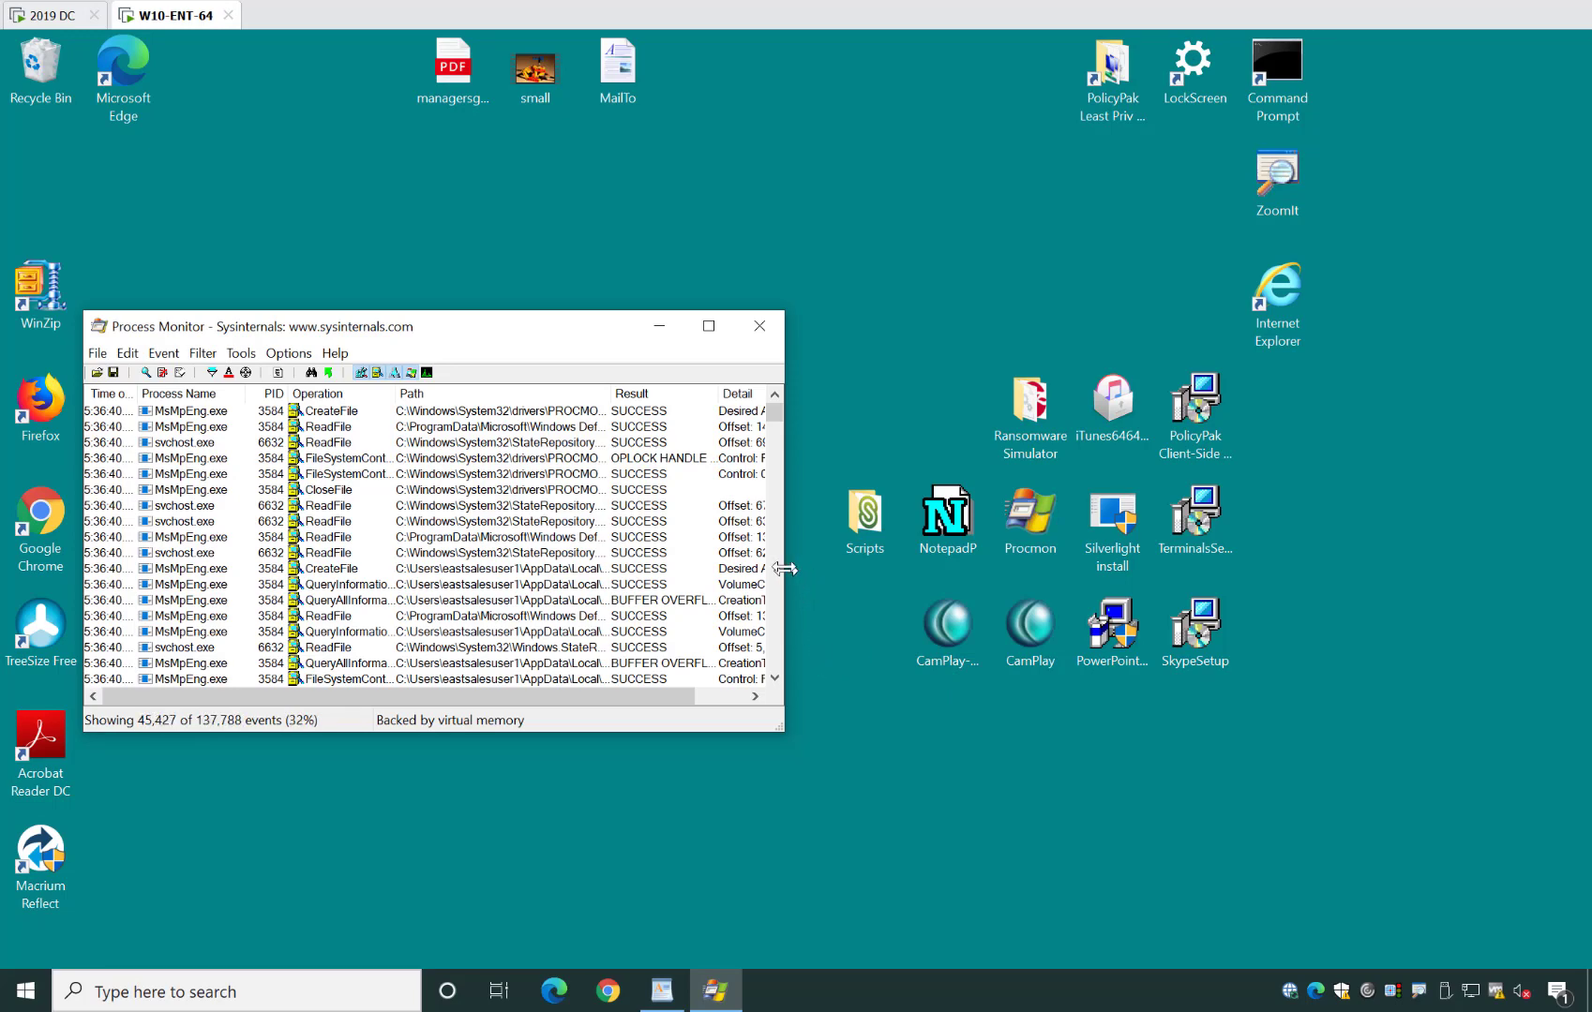
left_click(759, 326)
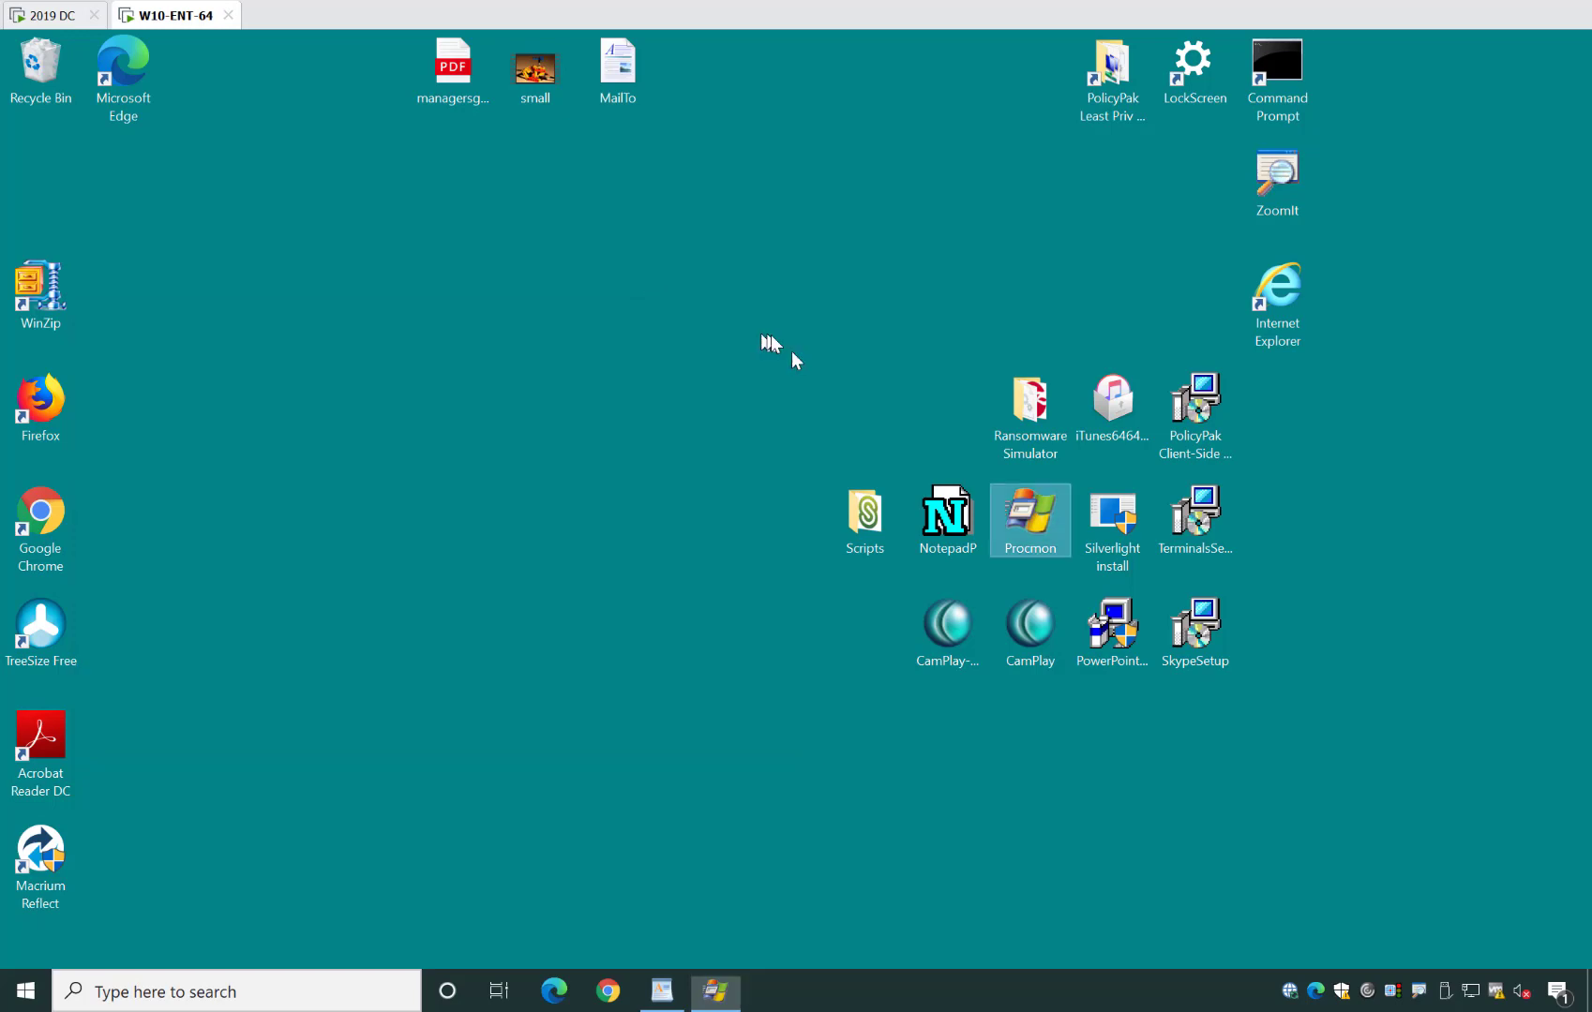
- Run SkypeSetup self-elevated with PolicyPak, giving the reason "Need this to communite"
right_click(1207, 633)
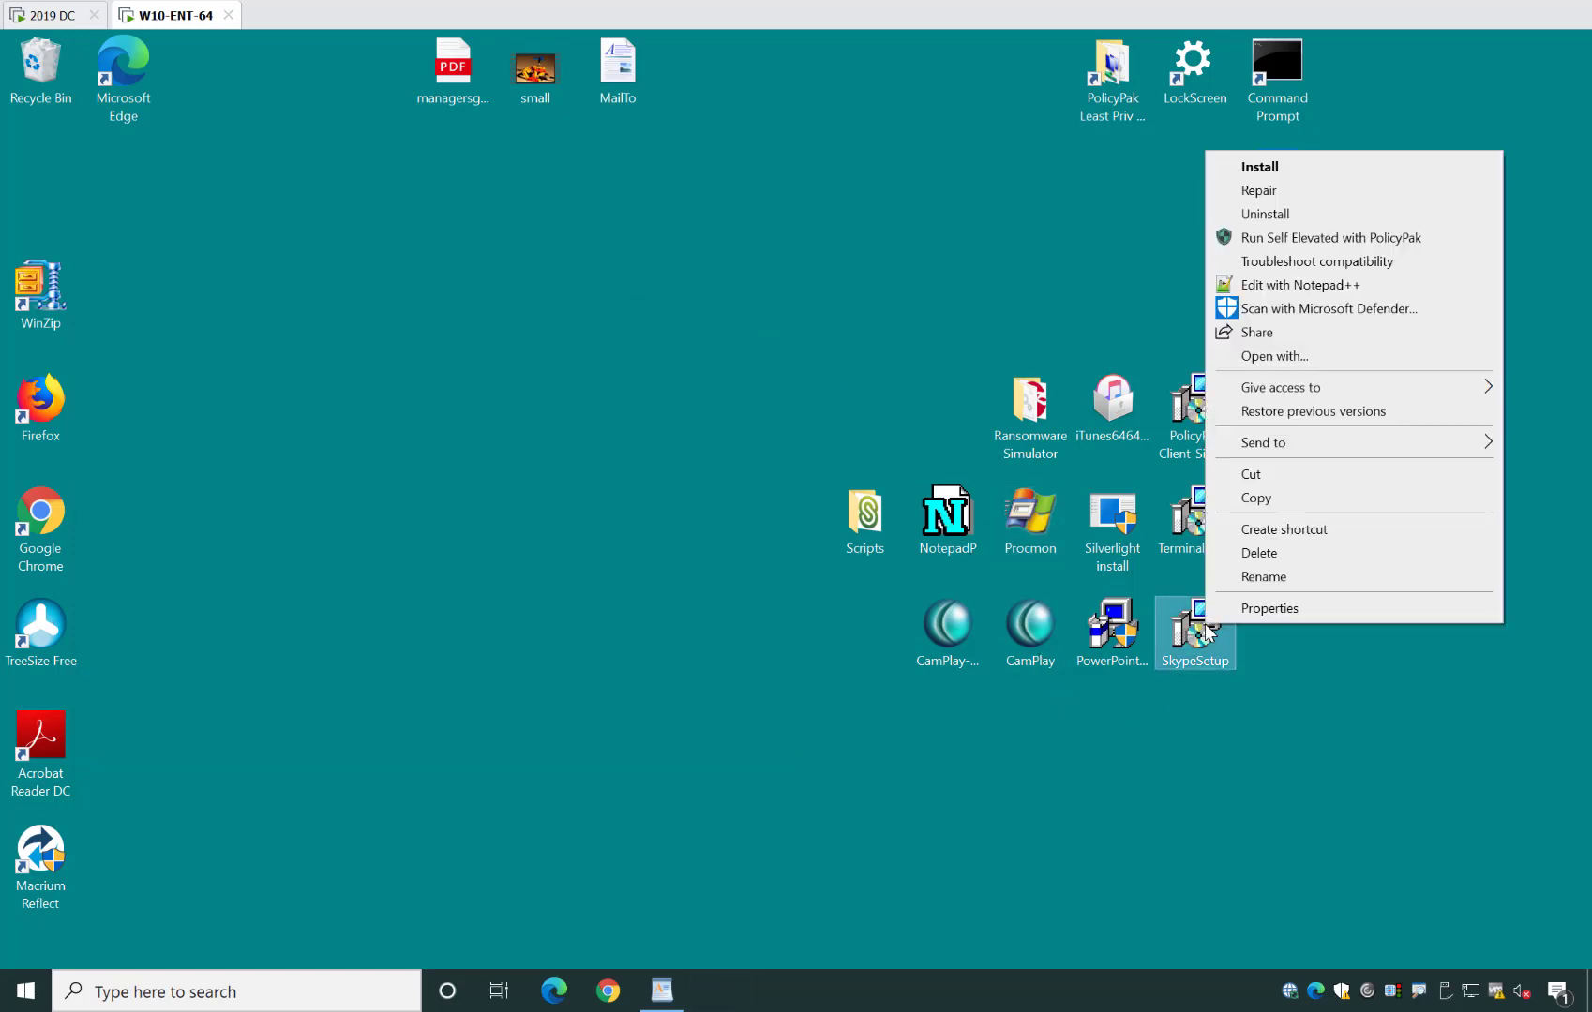
left_click(1255, 241)
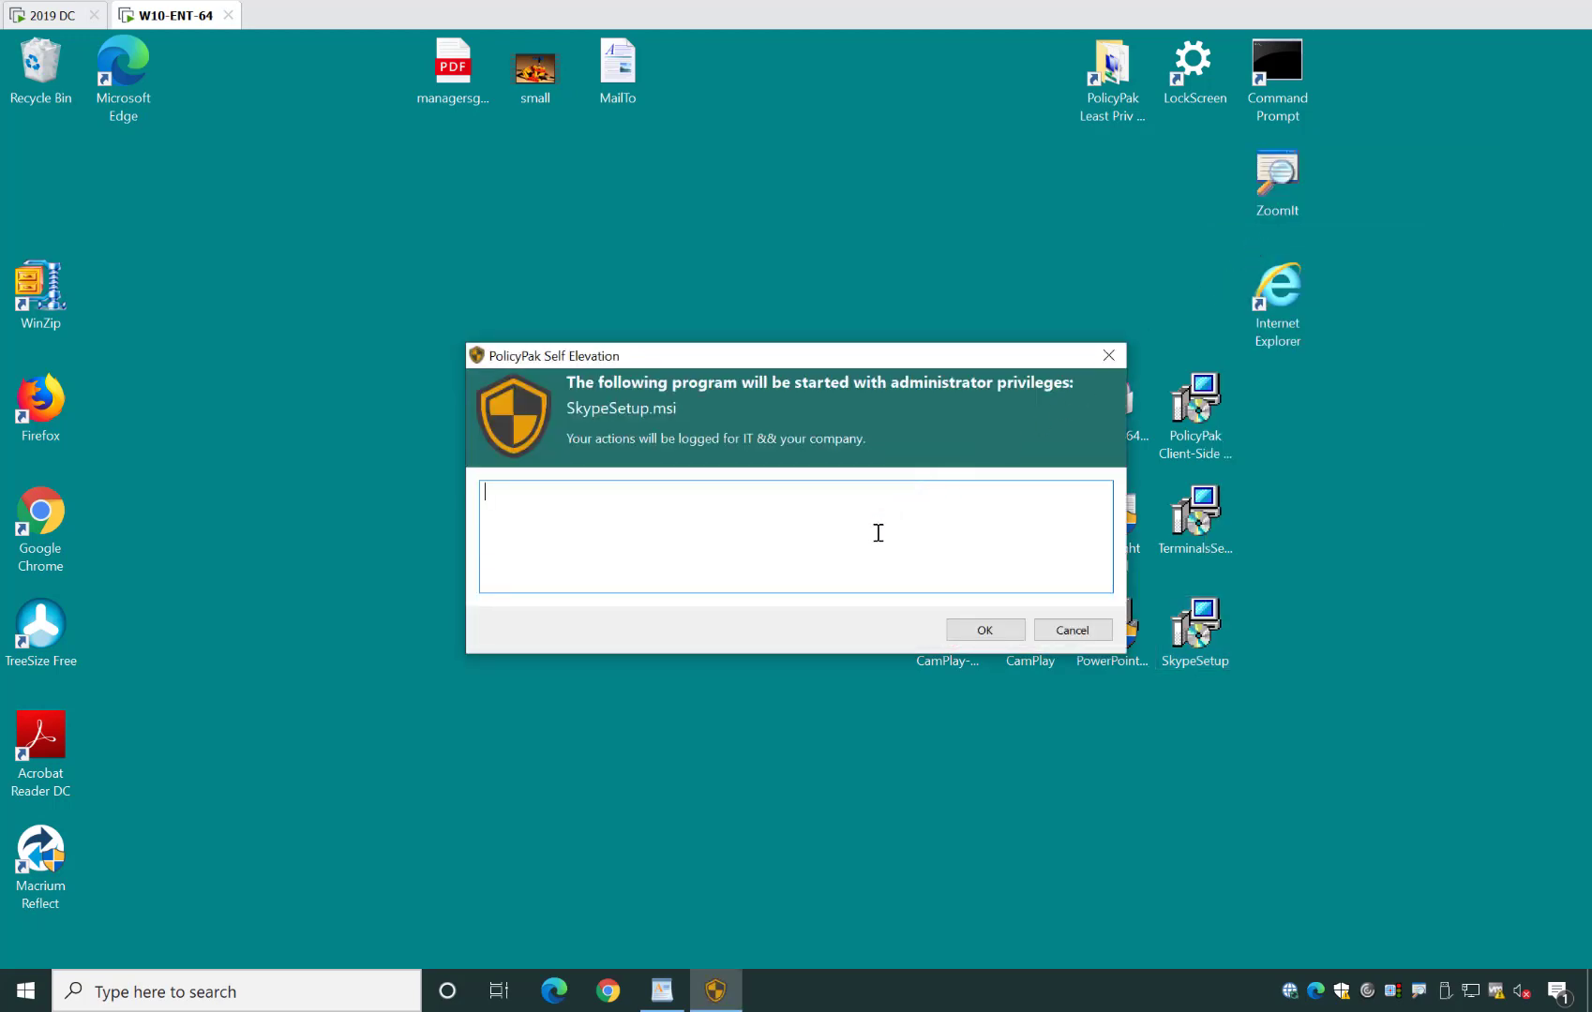
type("Need this to communite")
left_click(991, 637)
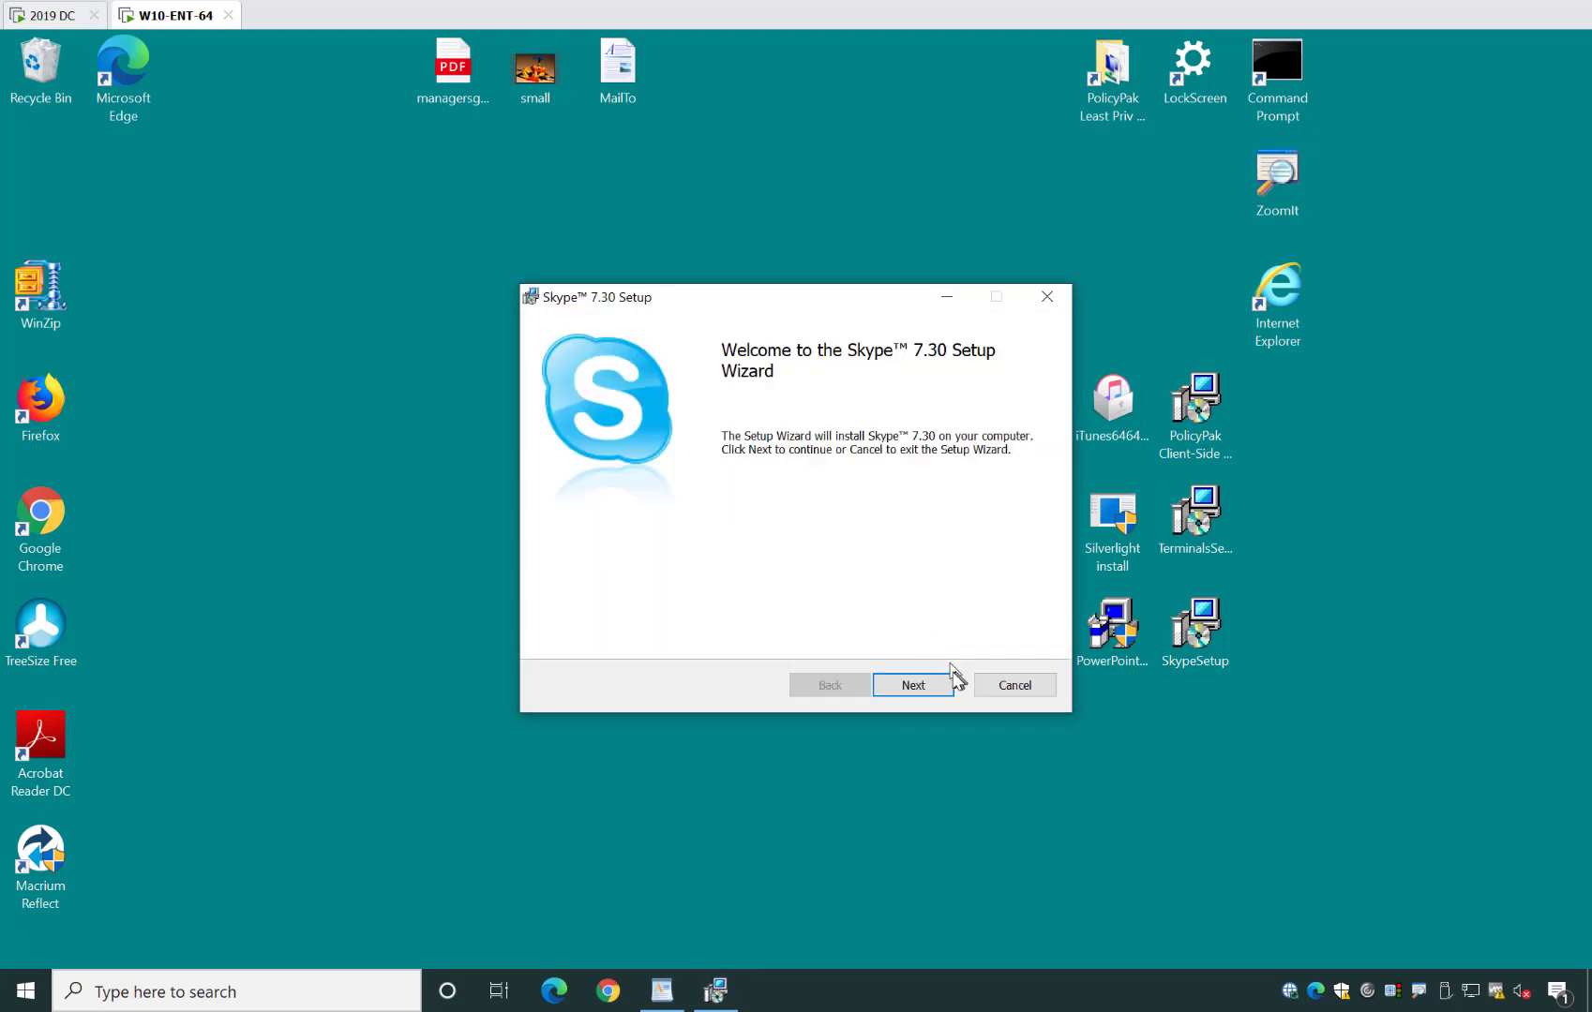
- Install Skype 7.30, accepting the license agreement and keeping the default destination folder
left_click(914, 685)
left_click(770, 636)
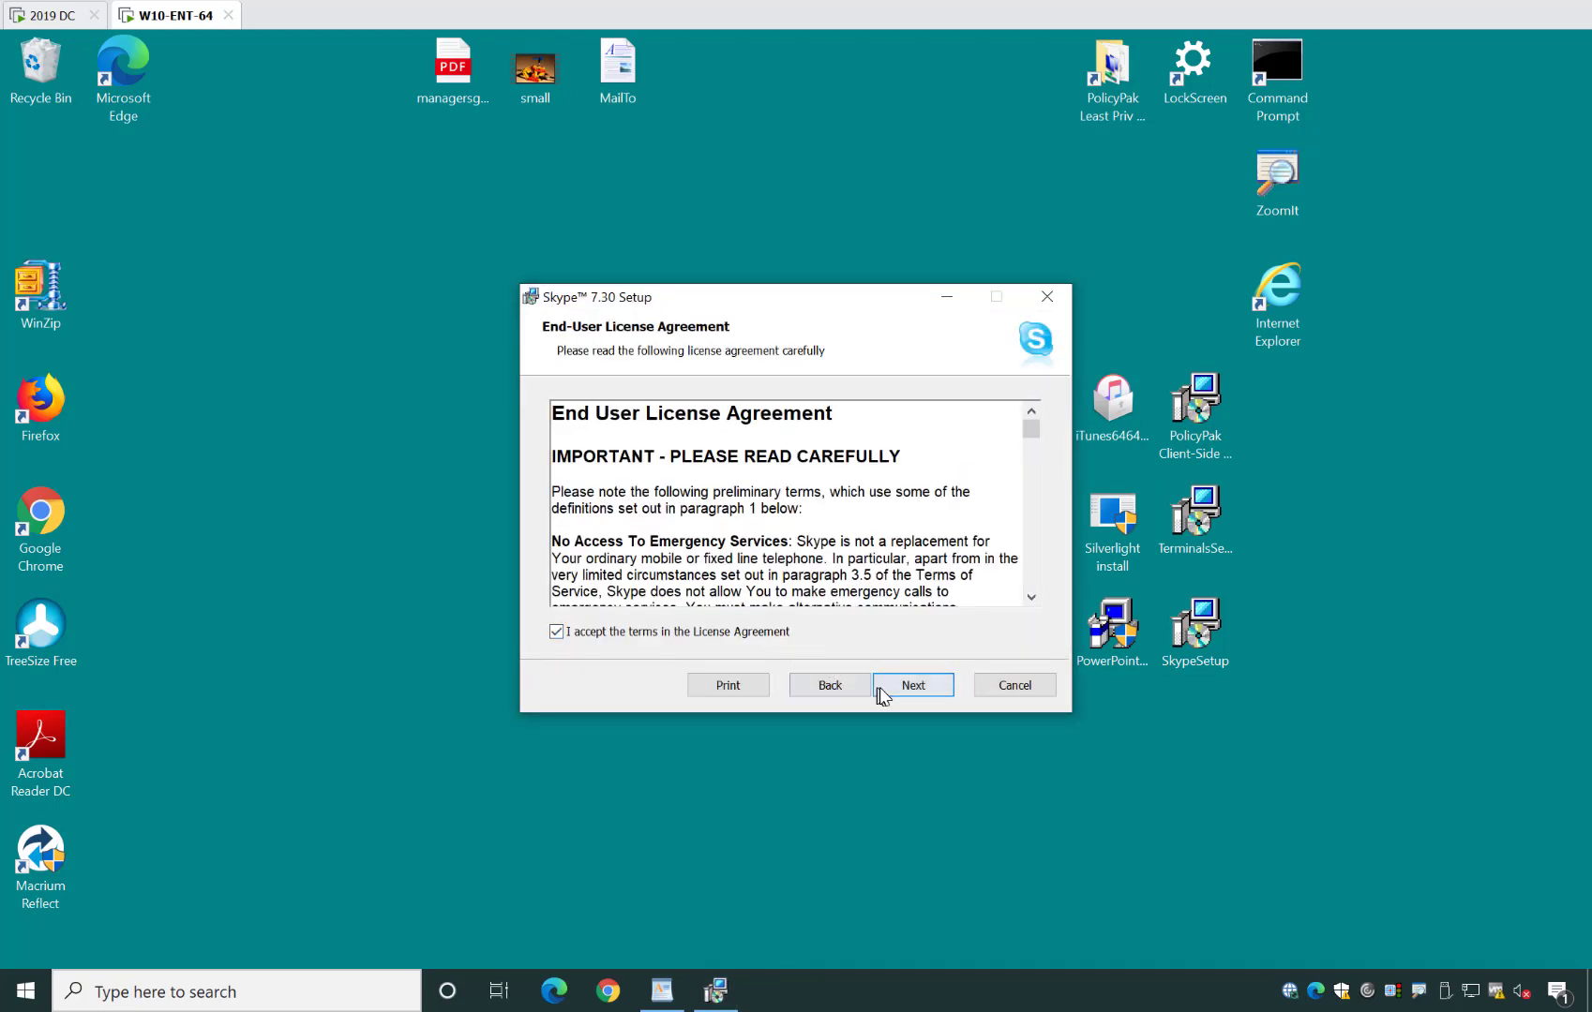
left_click(900, 688)
left_click(909, 687)
left_click(900, 686)
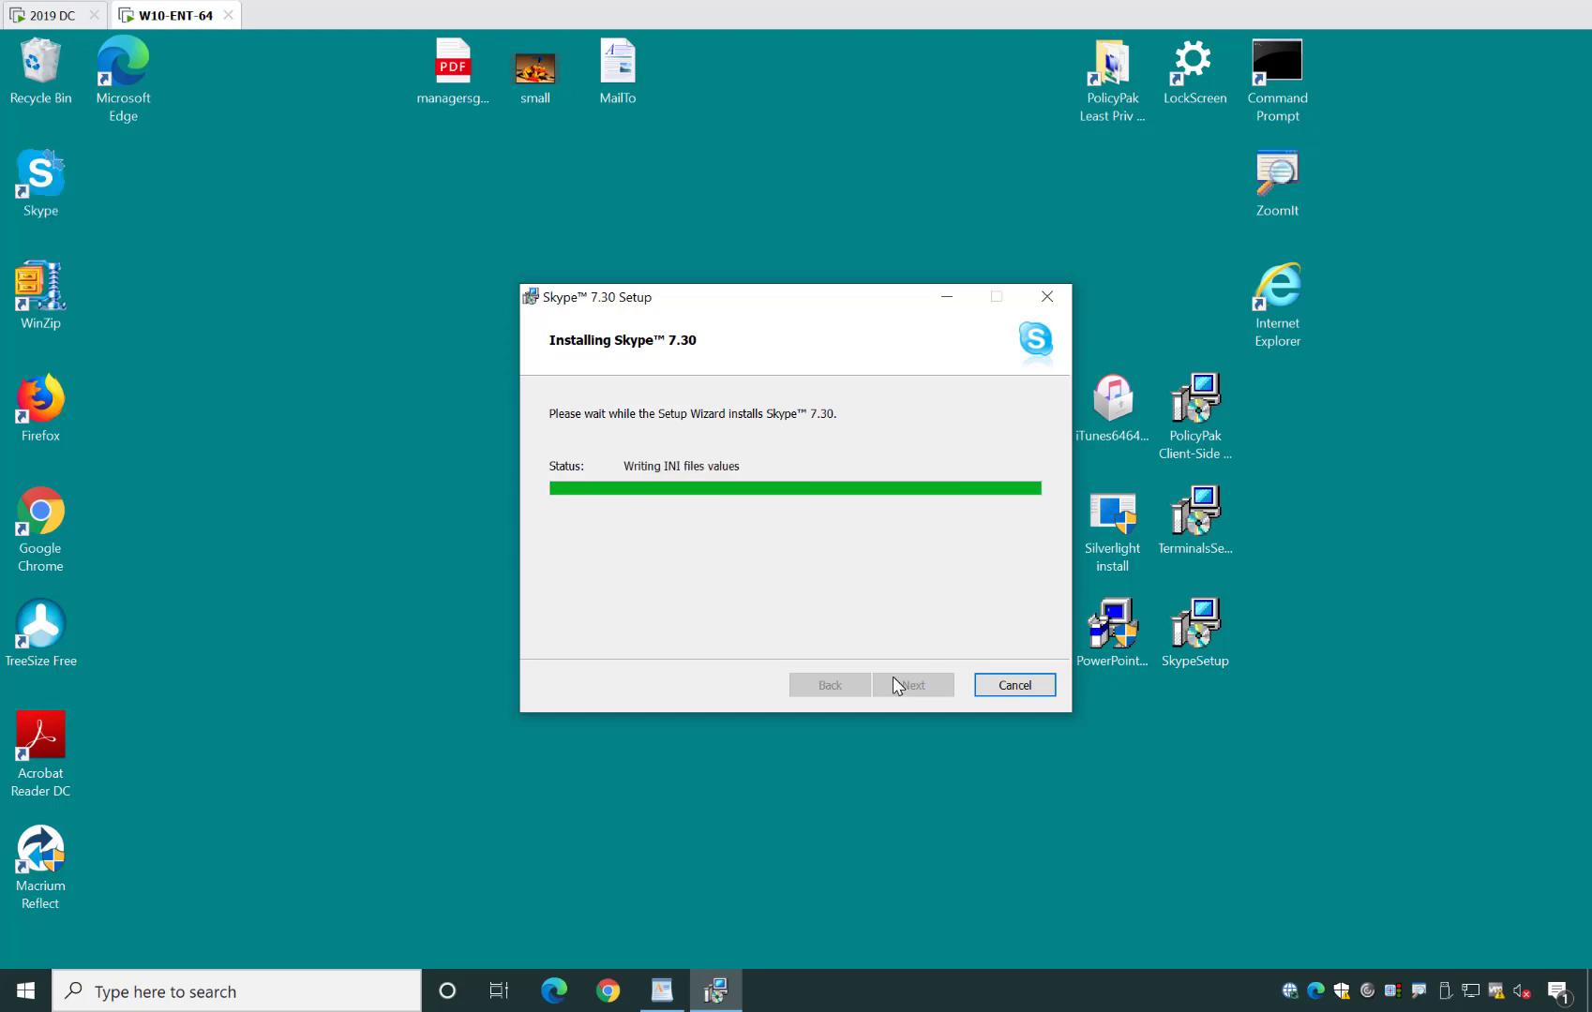
- On the 2019 DC, edit the "Self Elevation for East Sales" policy to use the custom command name "Audited Self Elevate for IT"
left_click(21, 16)
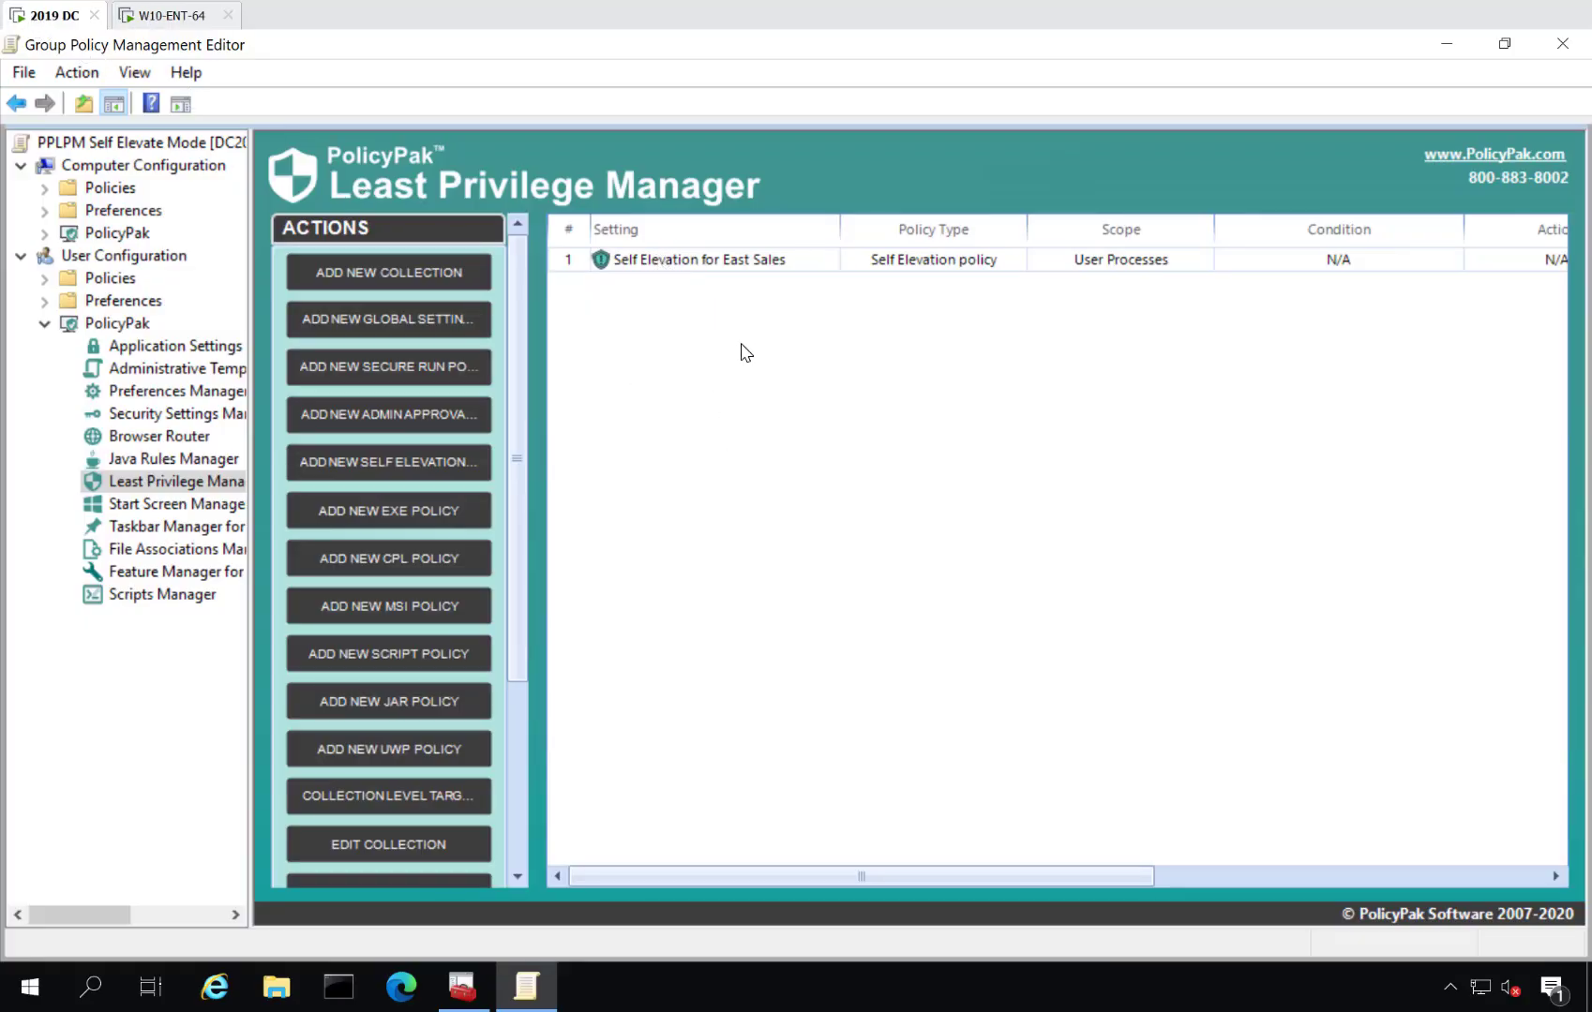
double_click(742, 258)
left_click(328, 240)
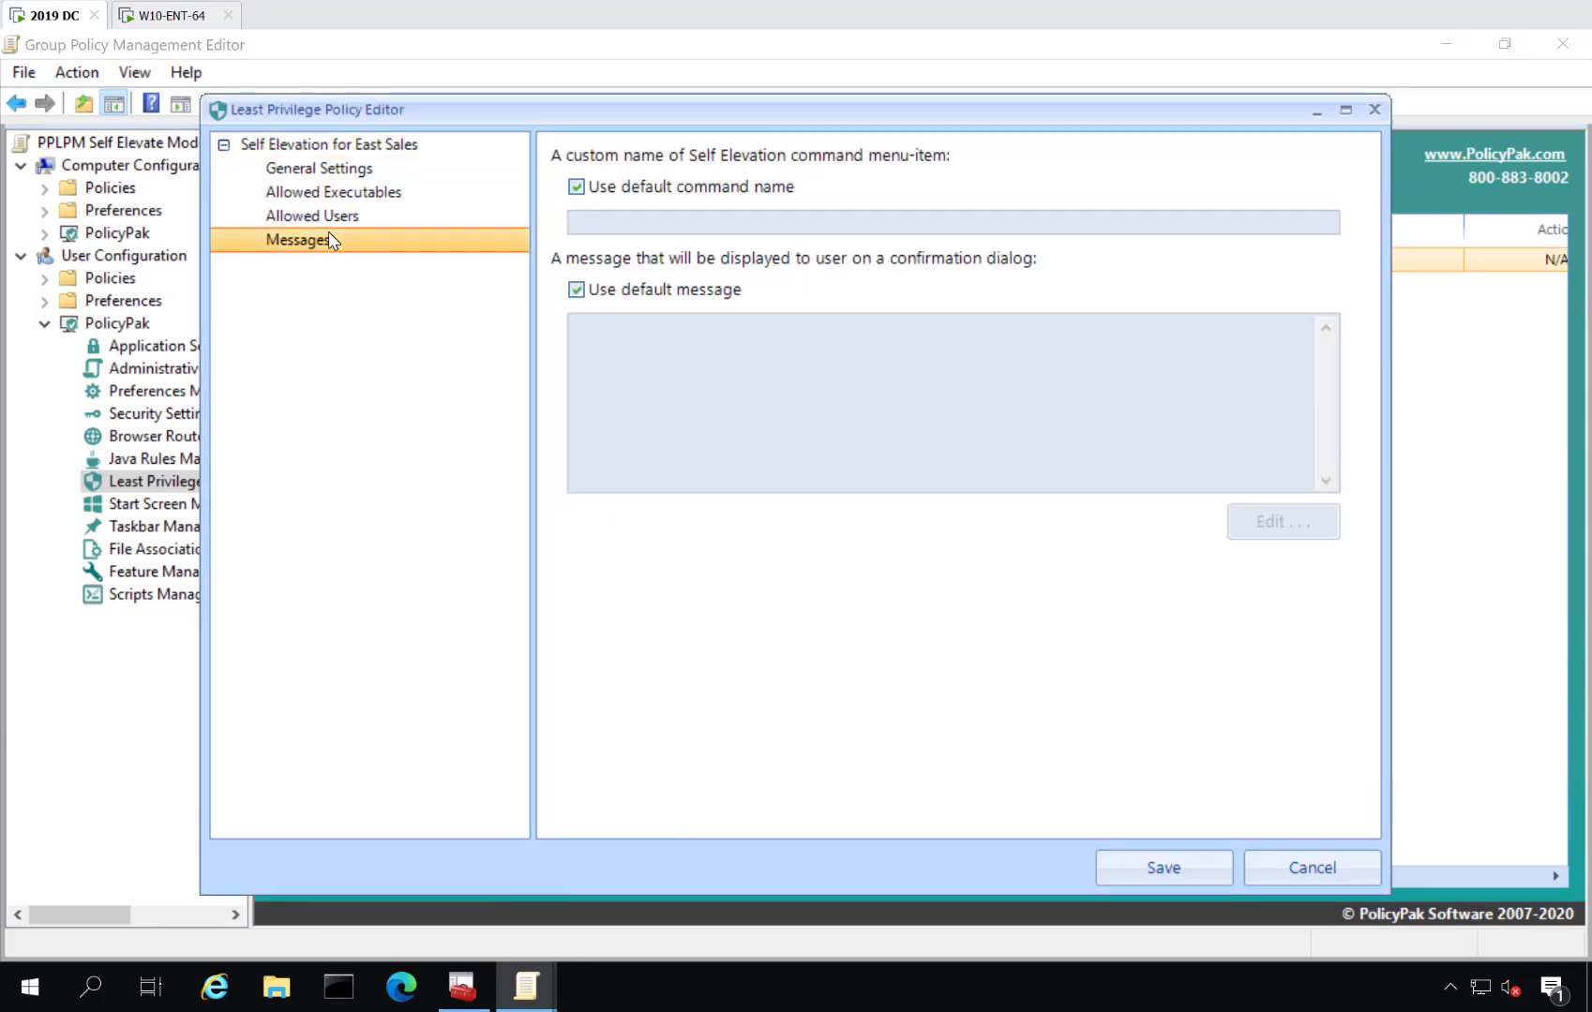
left_click(694, 190)
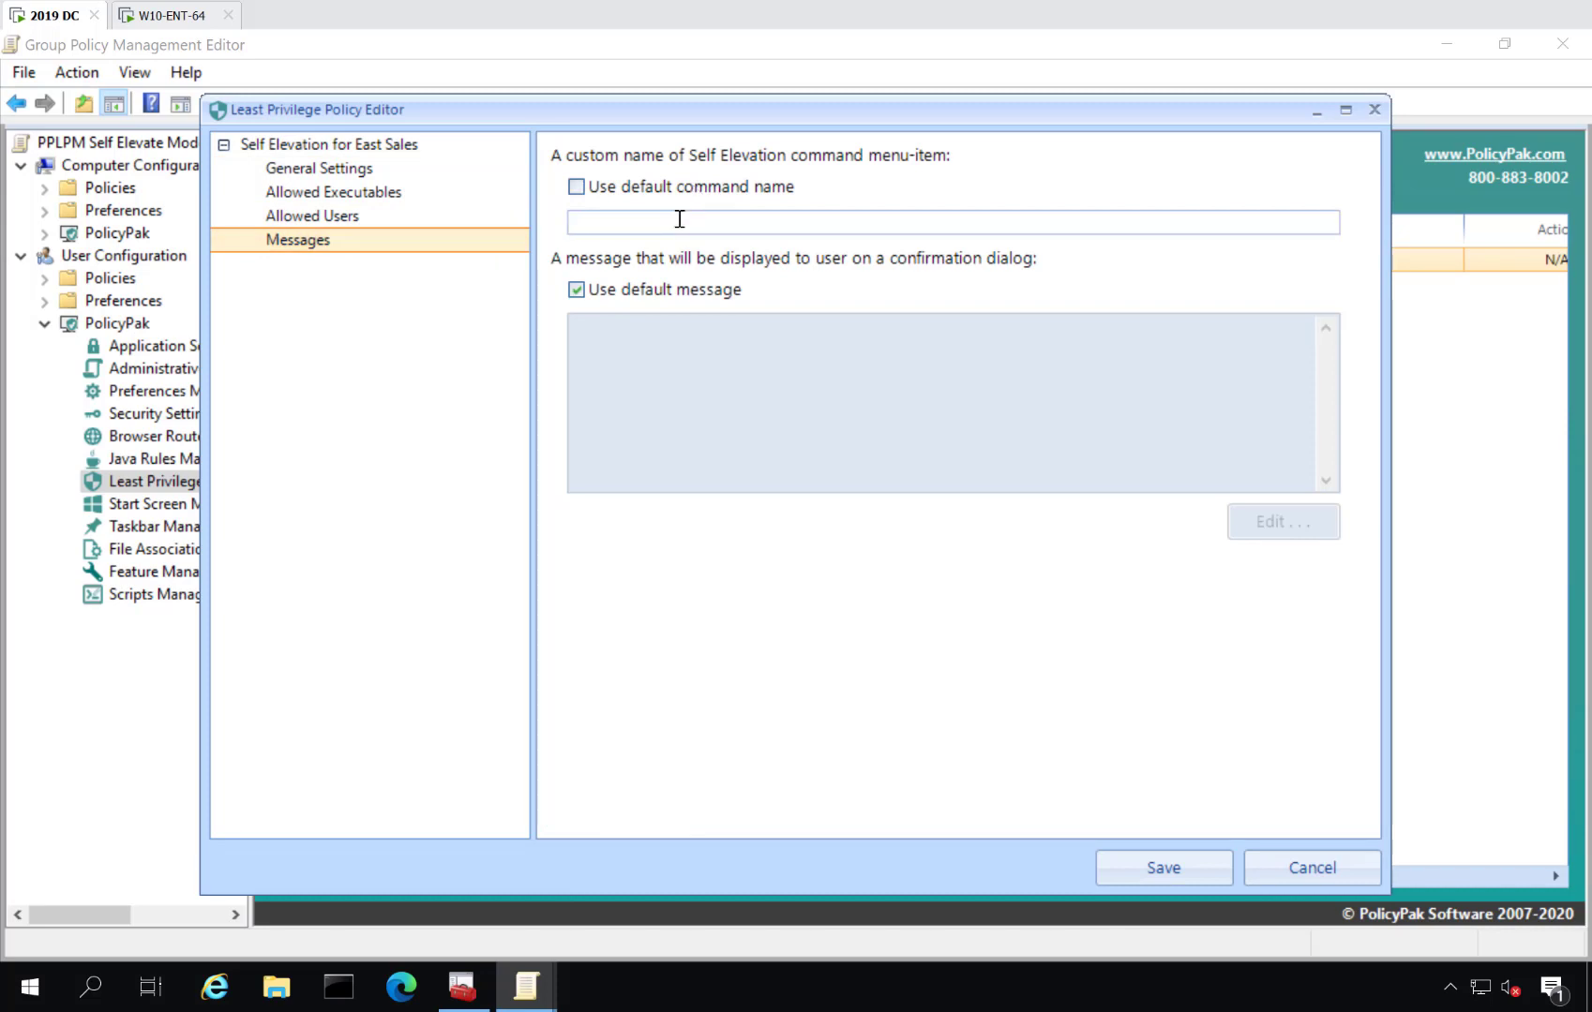
type("Audited Self Elevate for IT")
- Replace the policy's default confirmation message with "Every action here is audited. Please think twice before elevating." followed by a new line
left_click(660, 291)
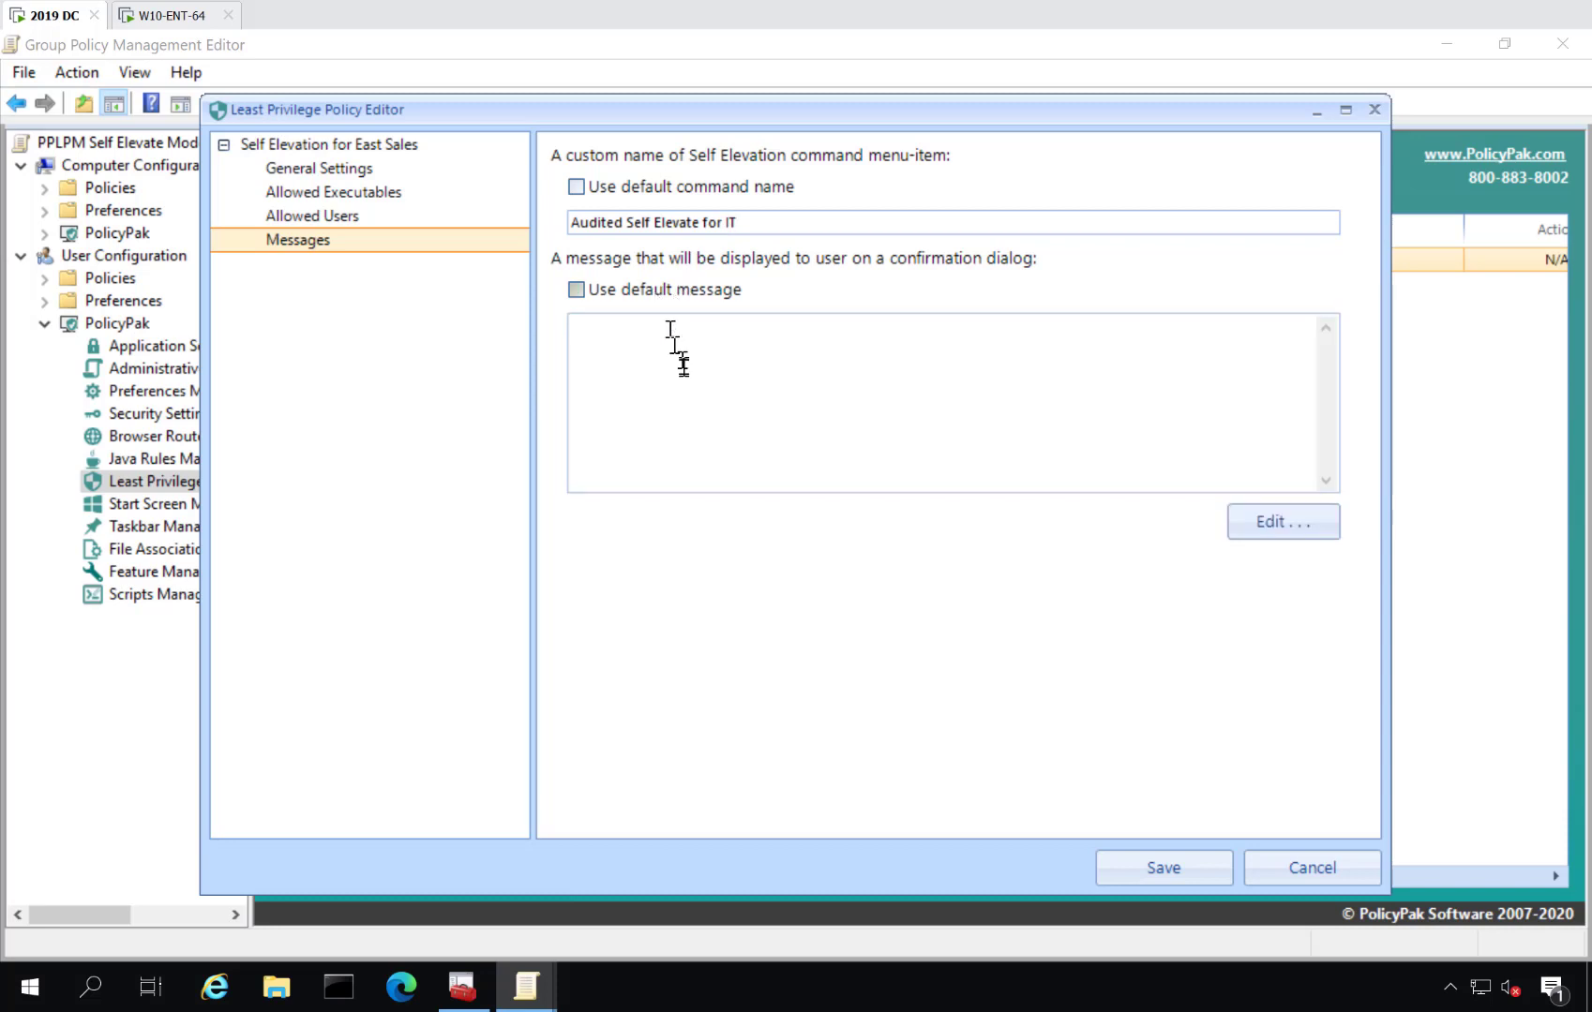
type("Every action here is aud")
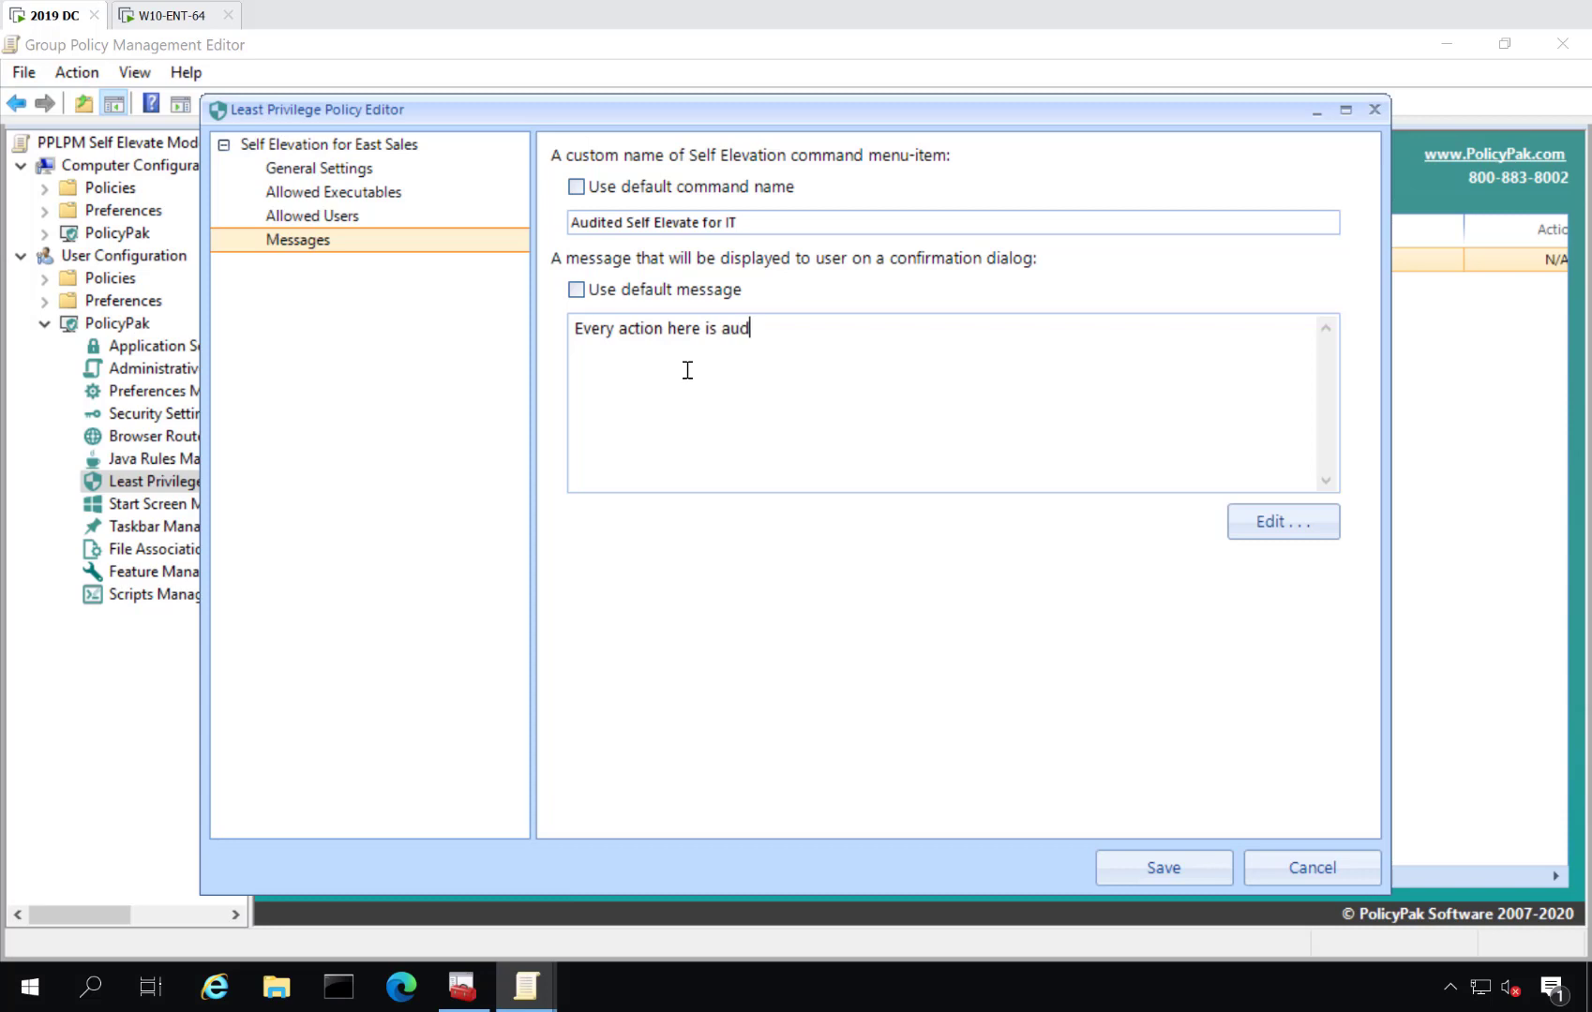
type("ited. Please think twice be")
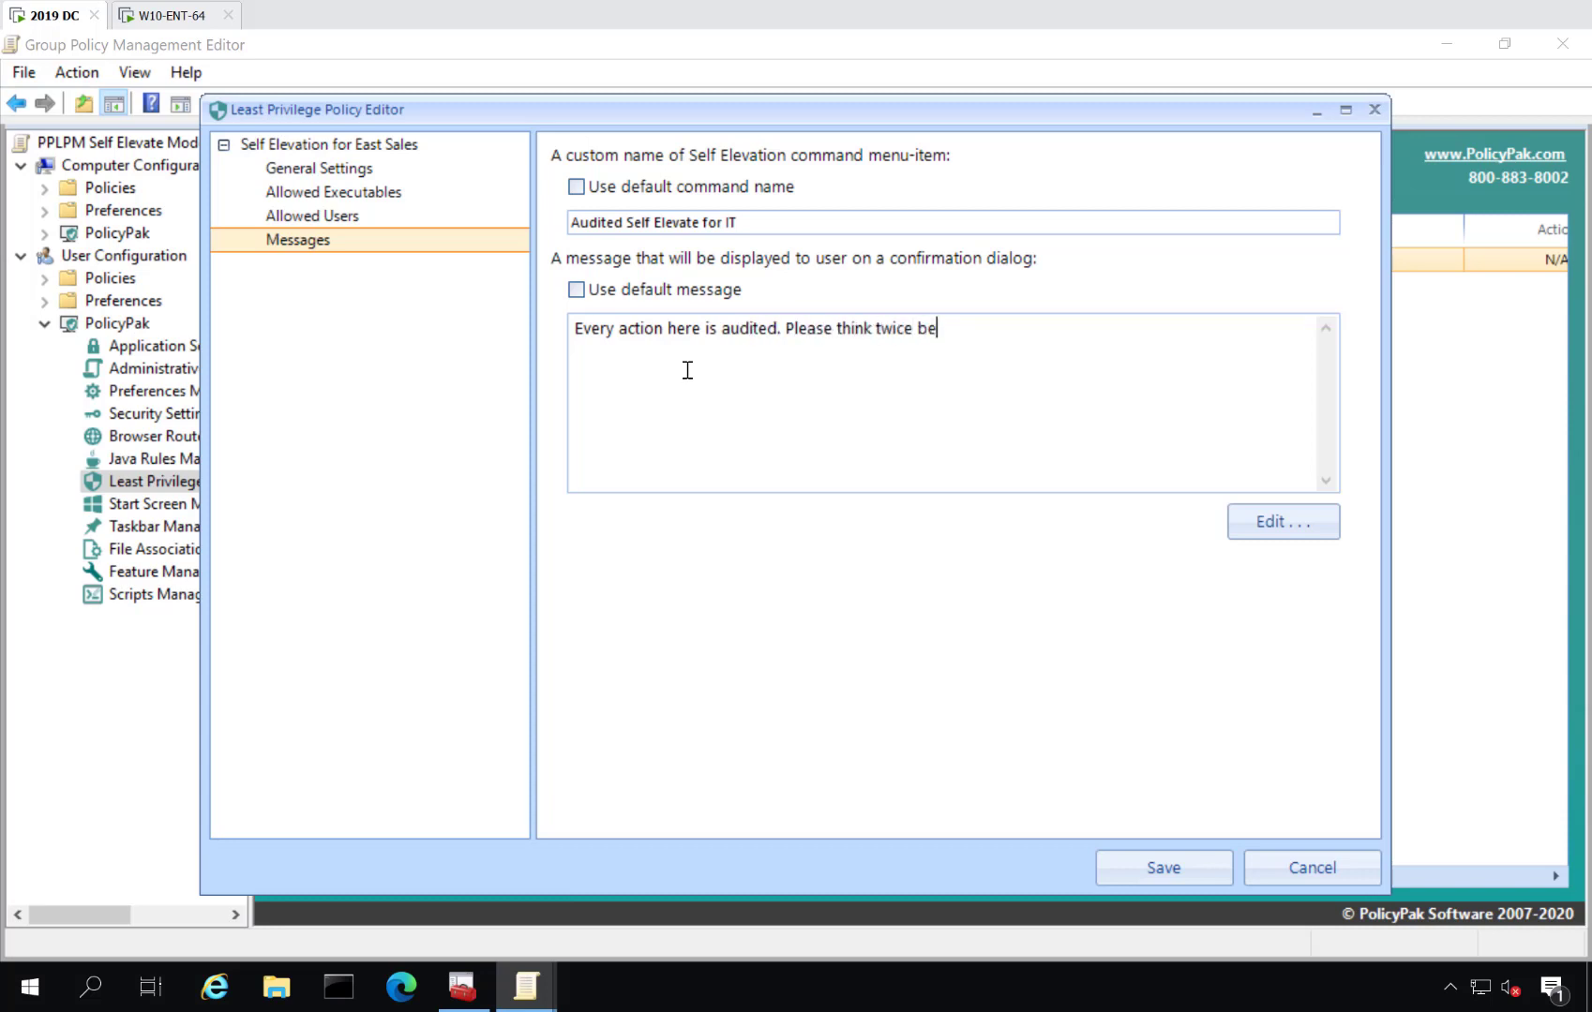
type("fore elevating.")
key("Return")
- Replace the confirmation message text with the PROCESS_COMMAND_LINE variable using the message editor
left_click(1233, 527)
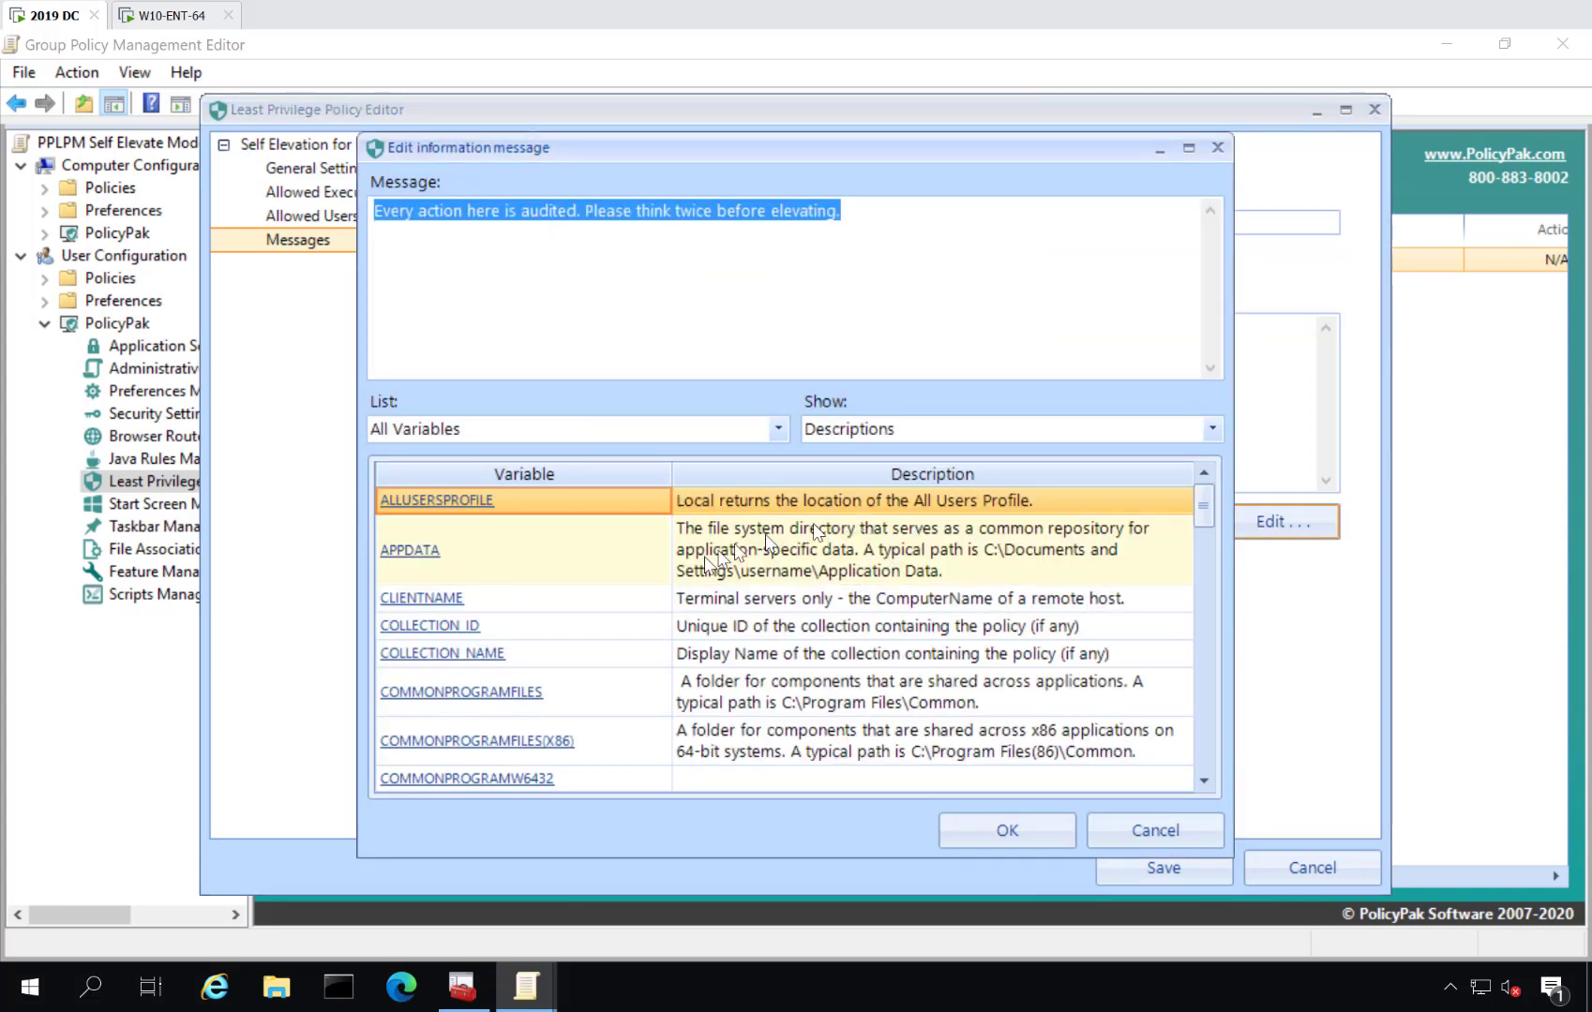
scroll(650, 616, "down", 5)
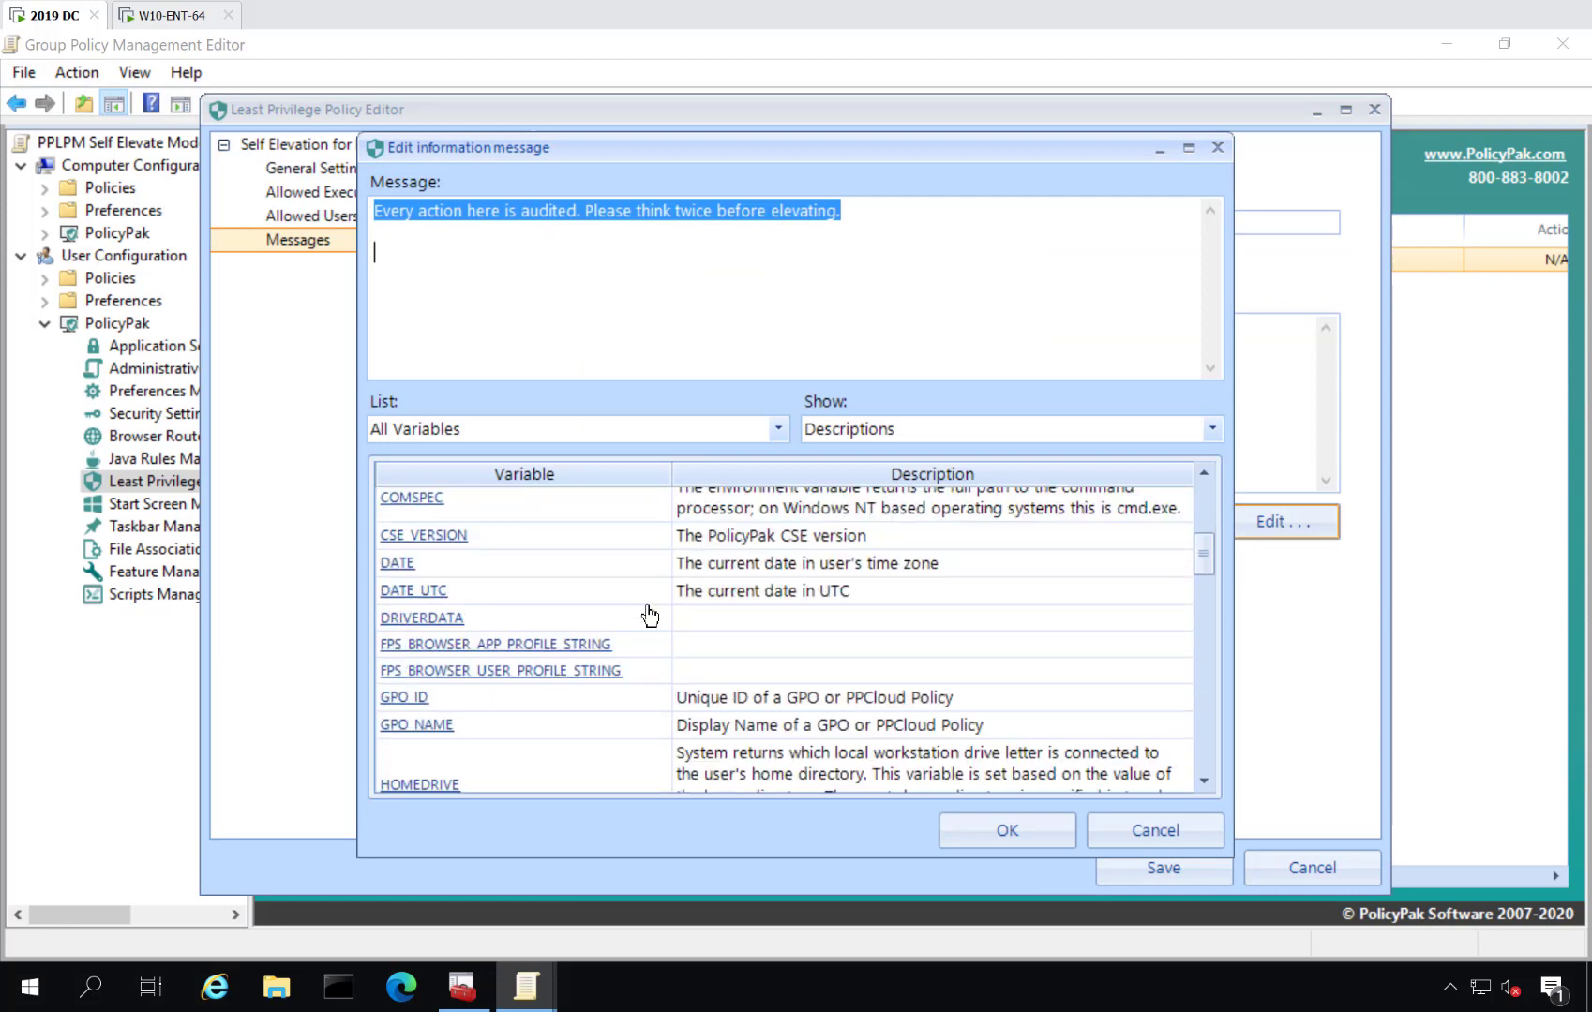
scroll(650, 616, "down", 8)
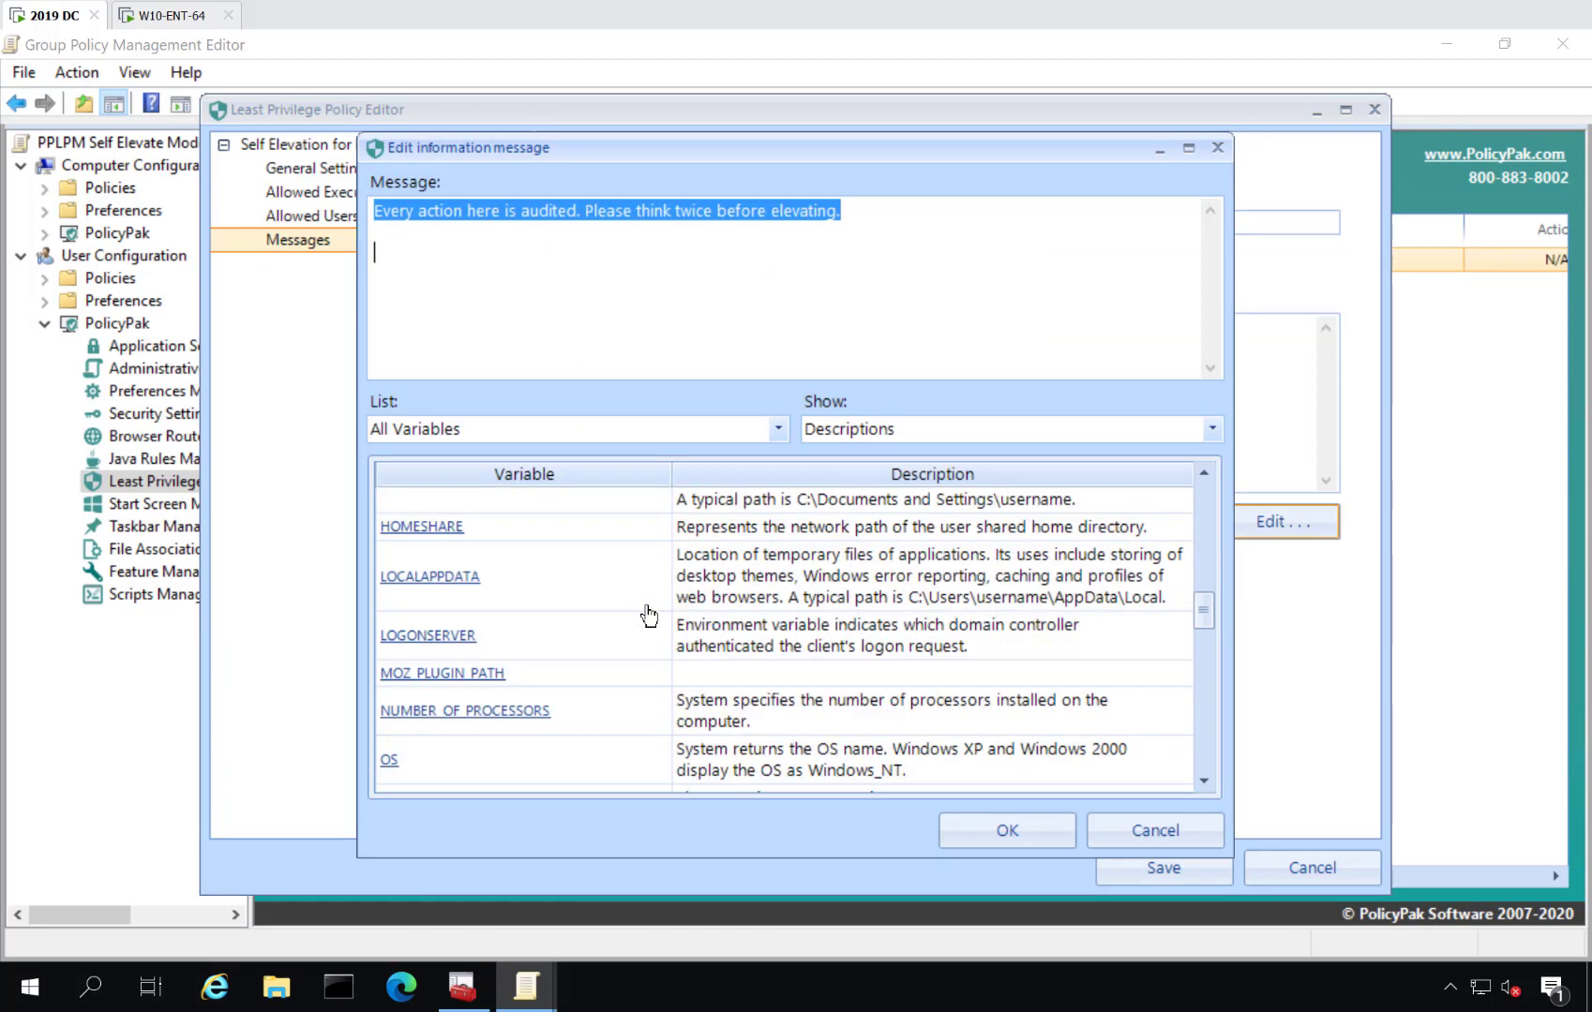
scroll(650, 616, "down", 6)
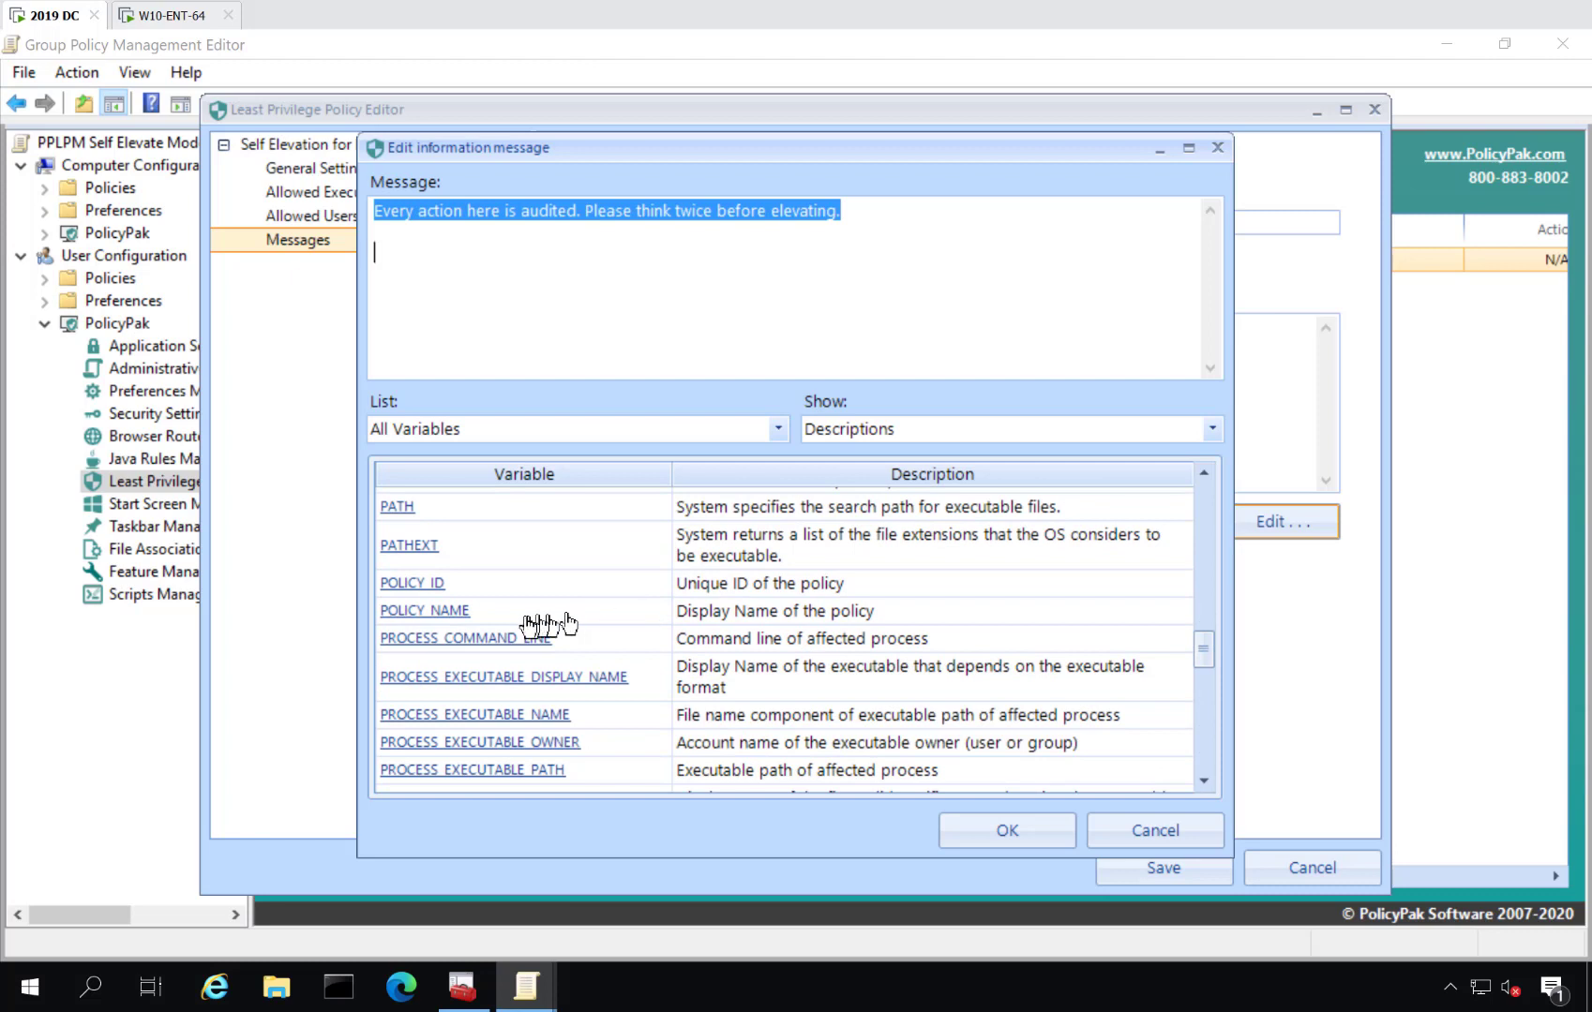
scroll(497, 622, "up", 3)
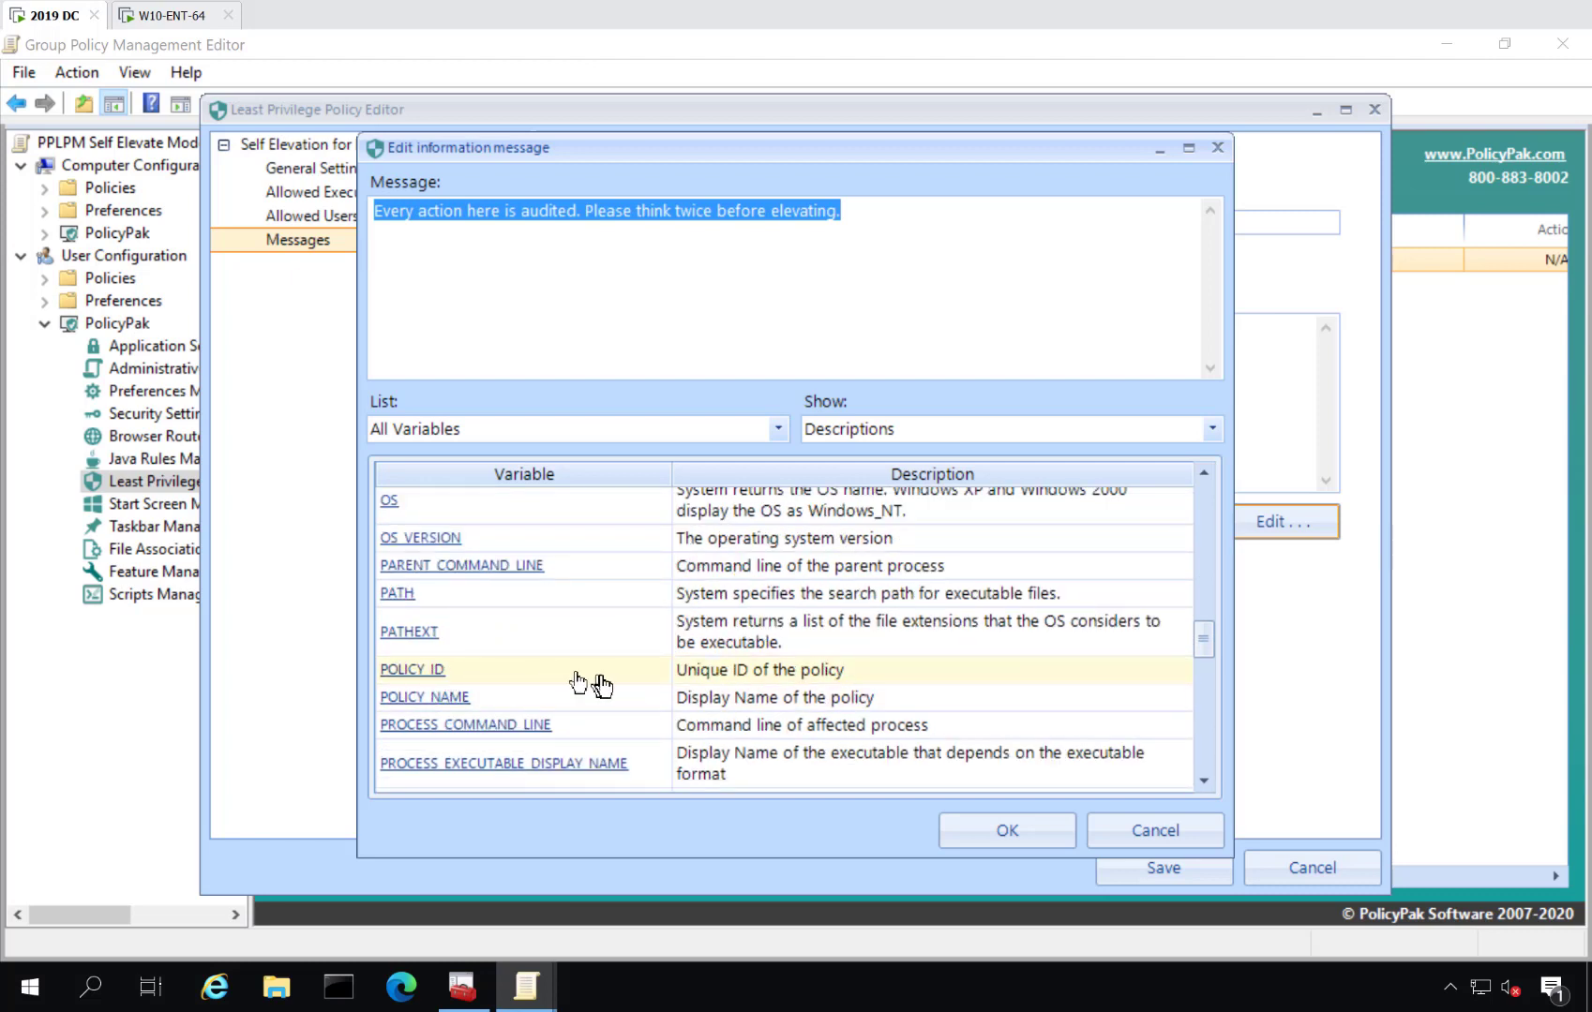
left_click(492, 726)
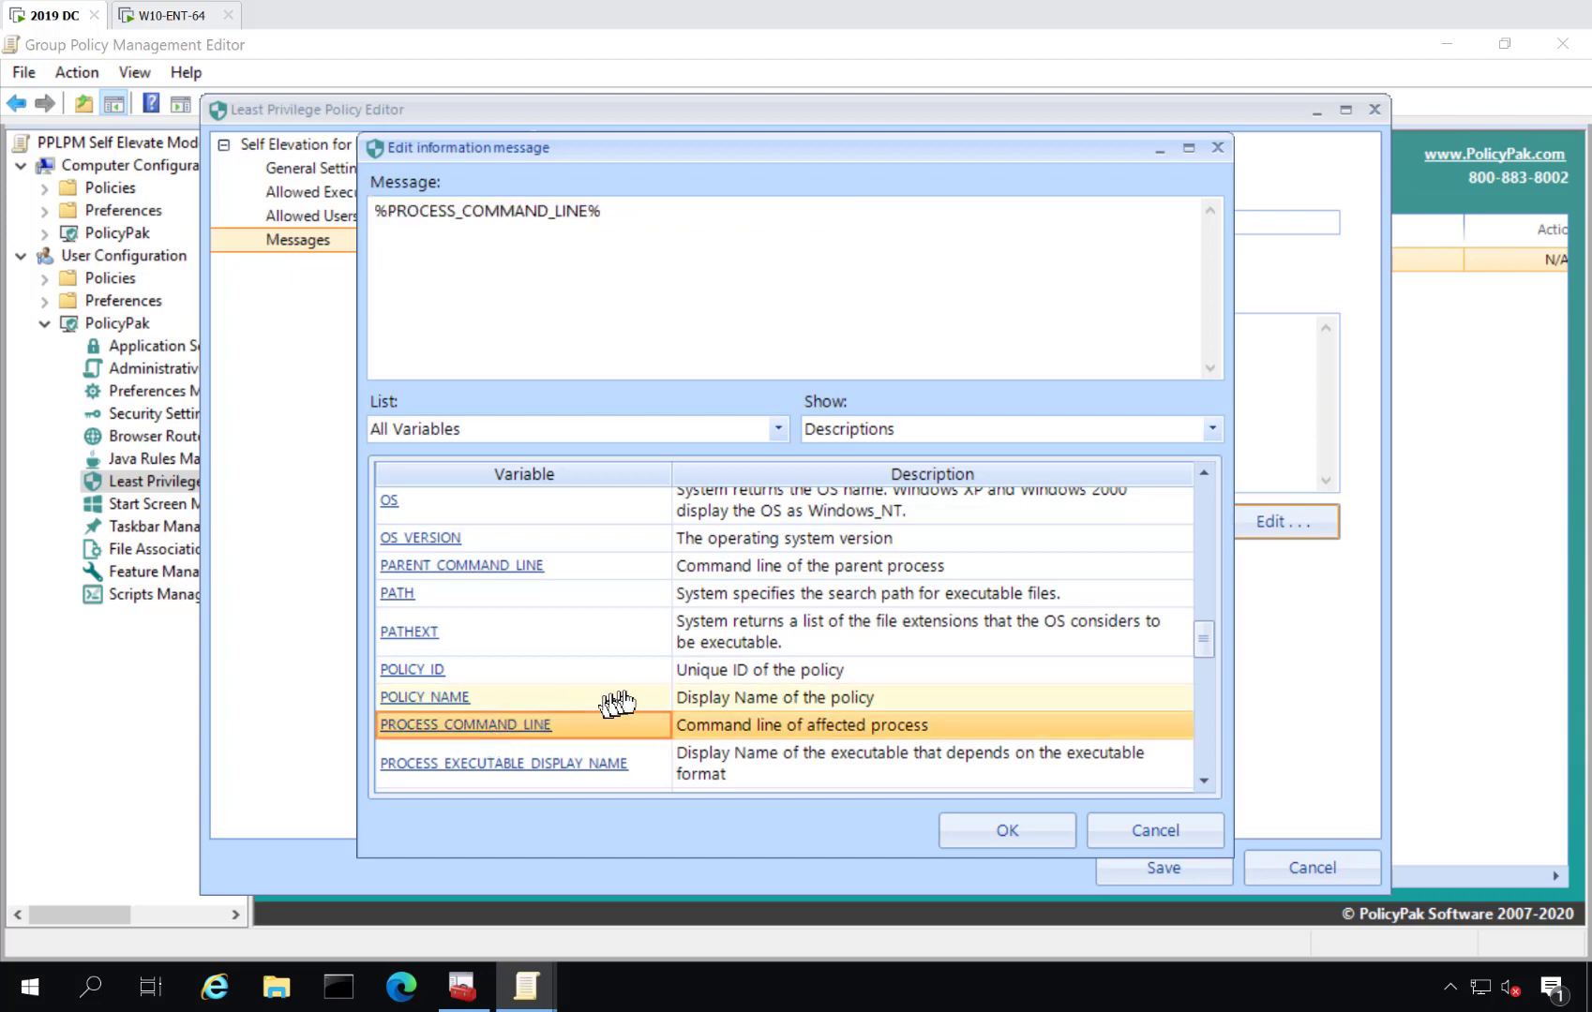
- Add the PROCESS_EXECUTABLE_PUBLISHER variable on a second line of the message and accept the edited message
scroll(619, 656, "down", 6)
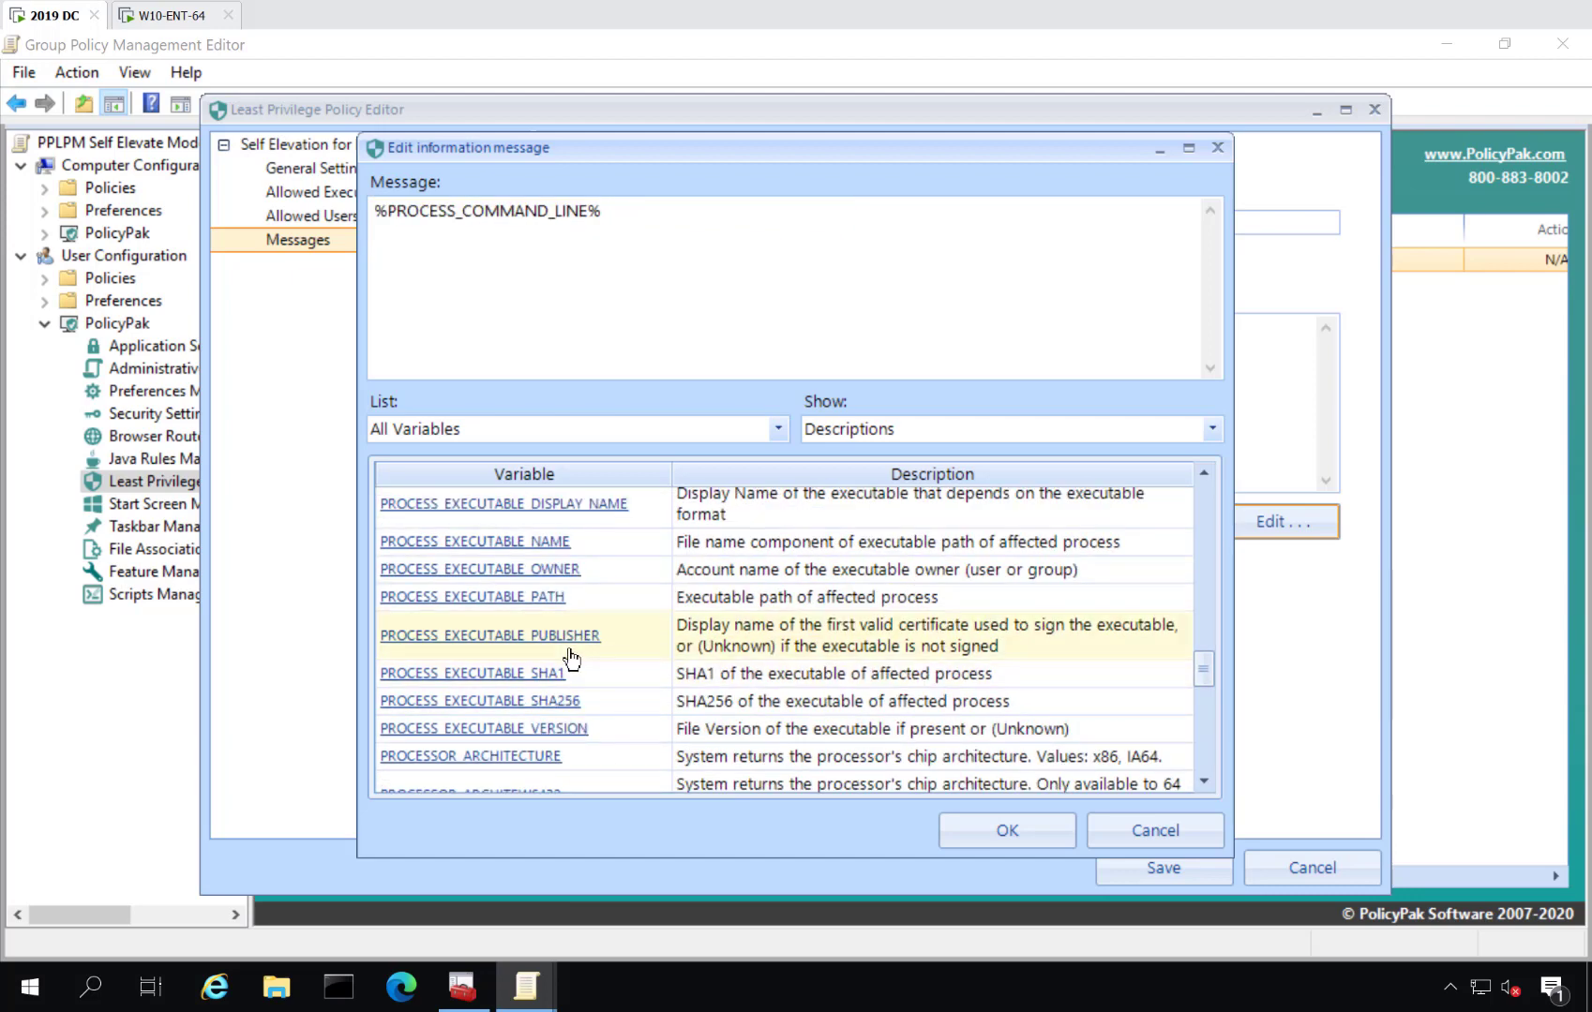
key("Return")
left_click(557, 642)
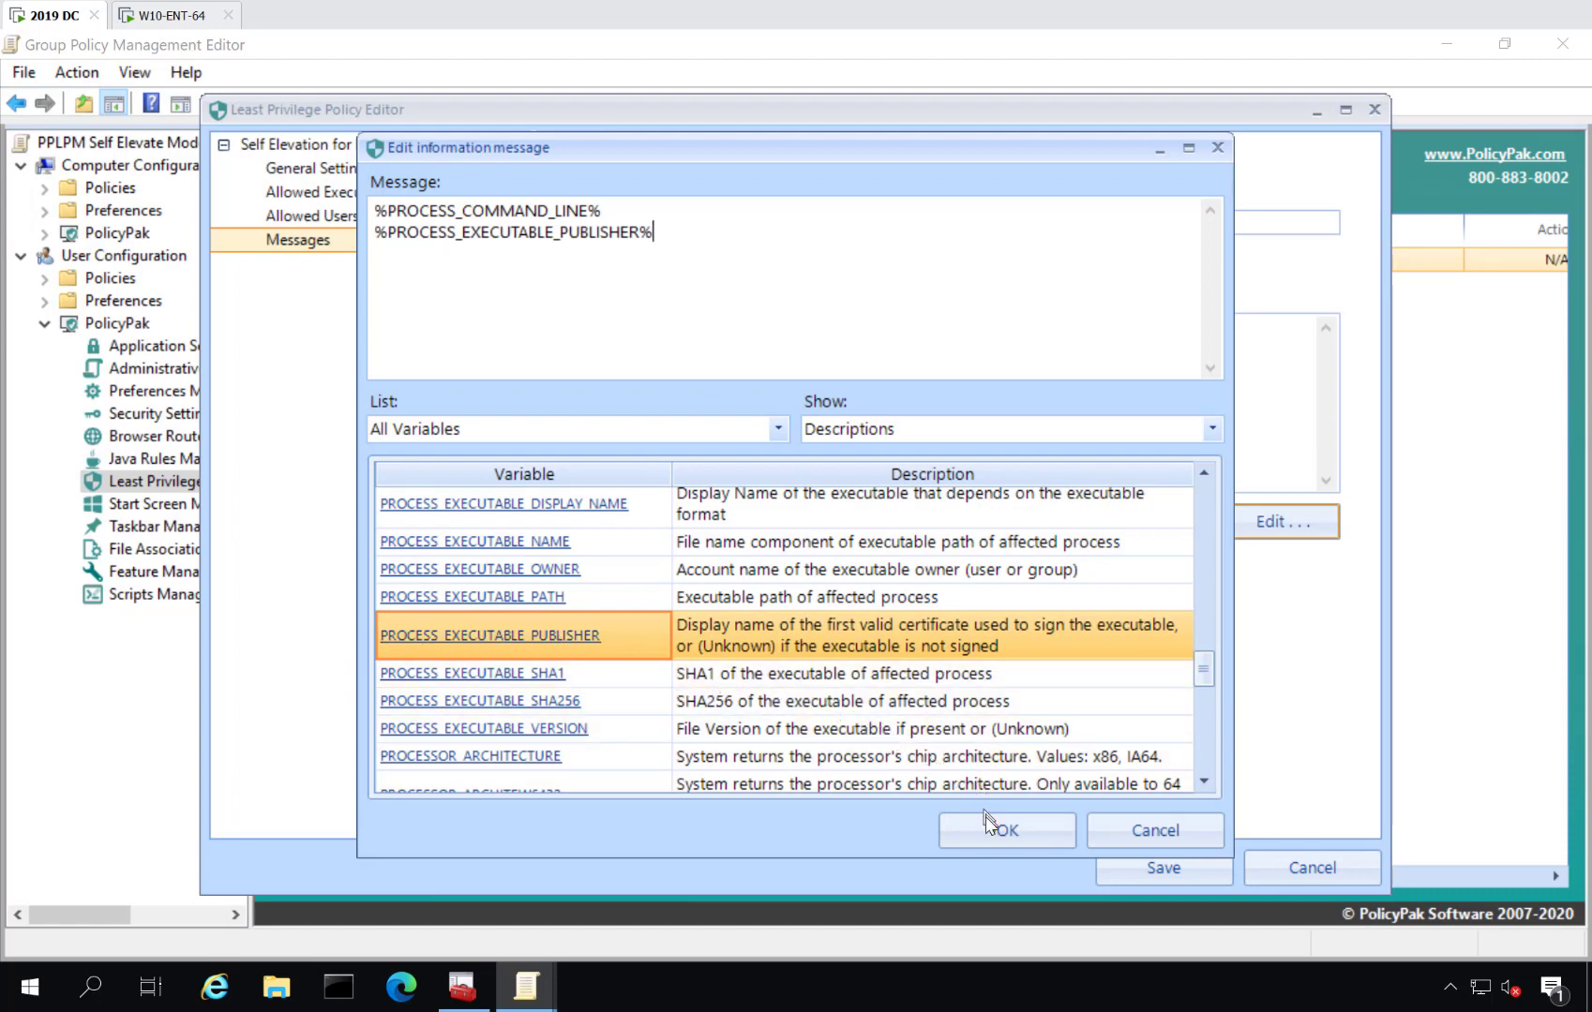
scroll(822, 653, "down", 3)
scroll(823, 654, "down", 3)
scroll(822, 647, "down", 3)
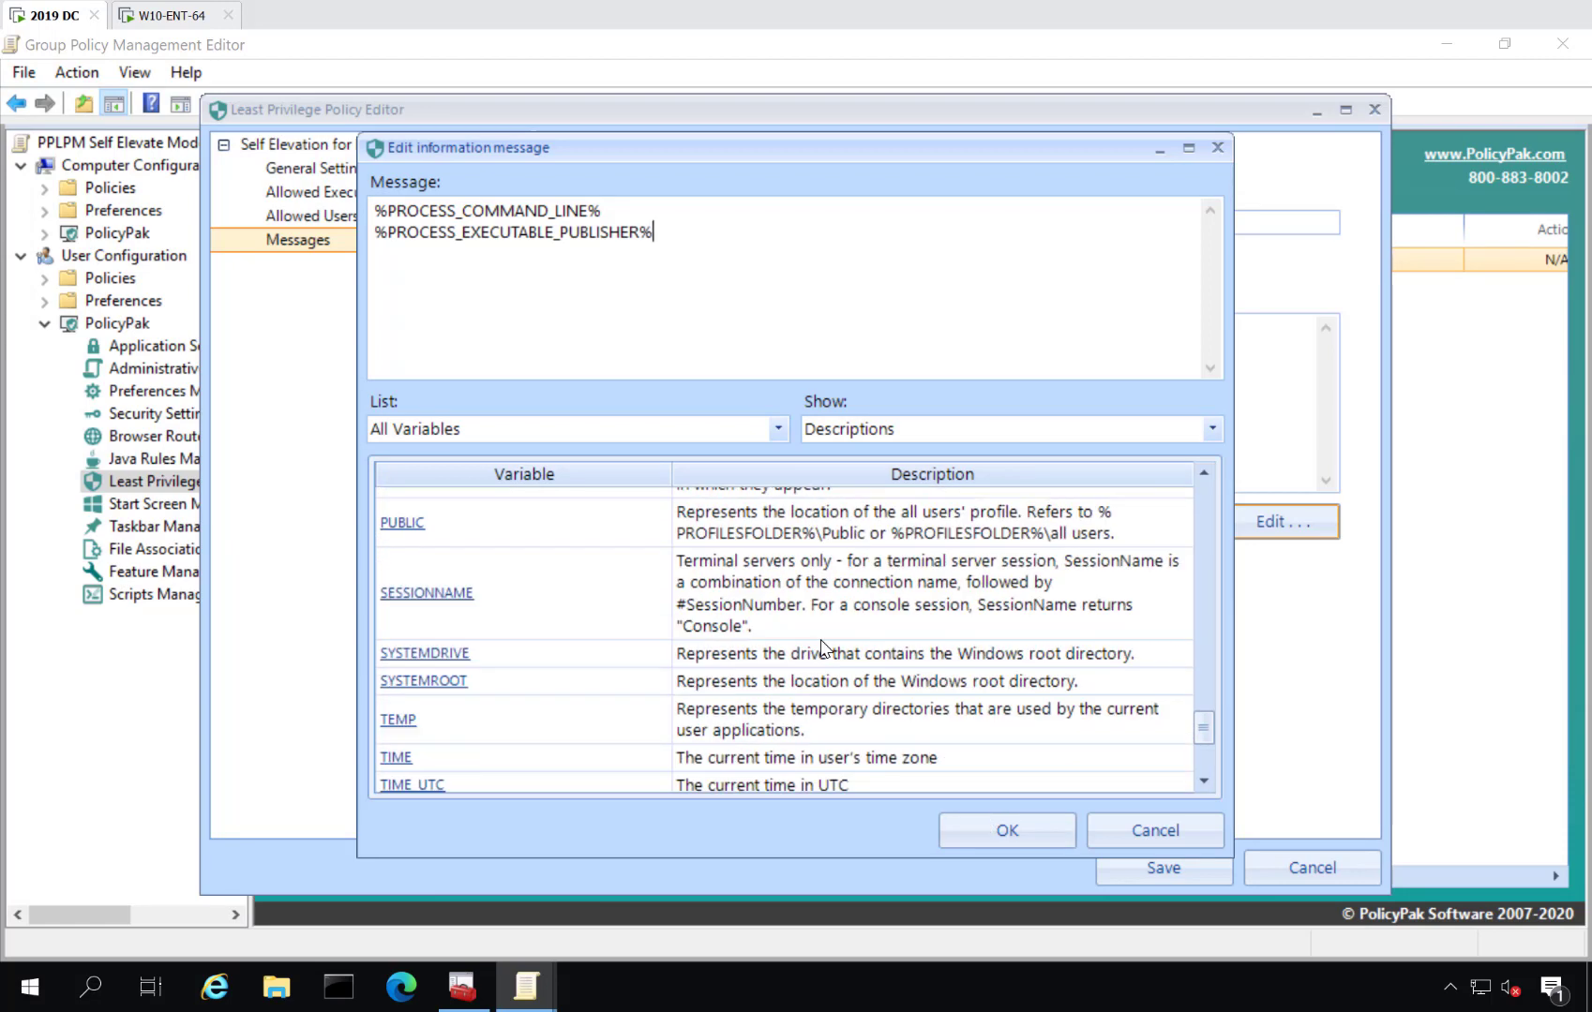
scroll(827, 647, "up", 6)
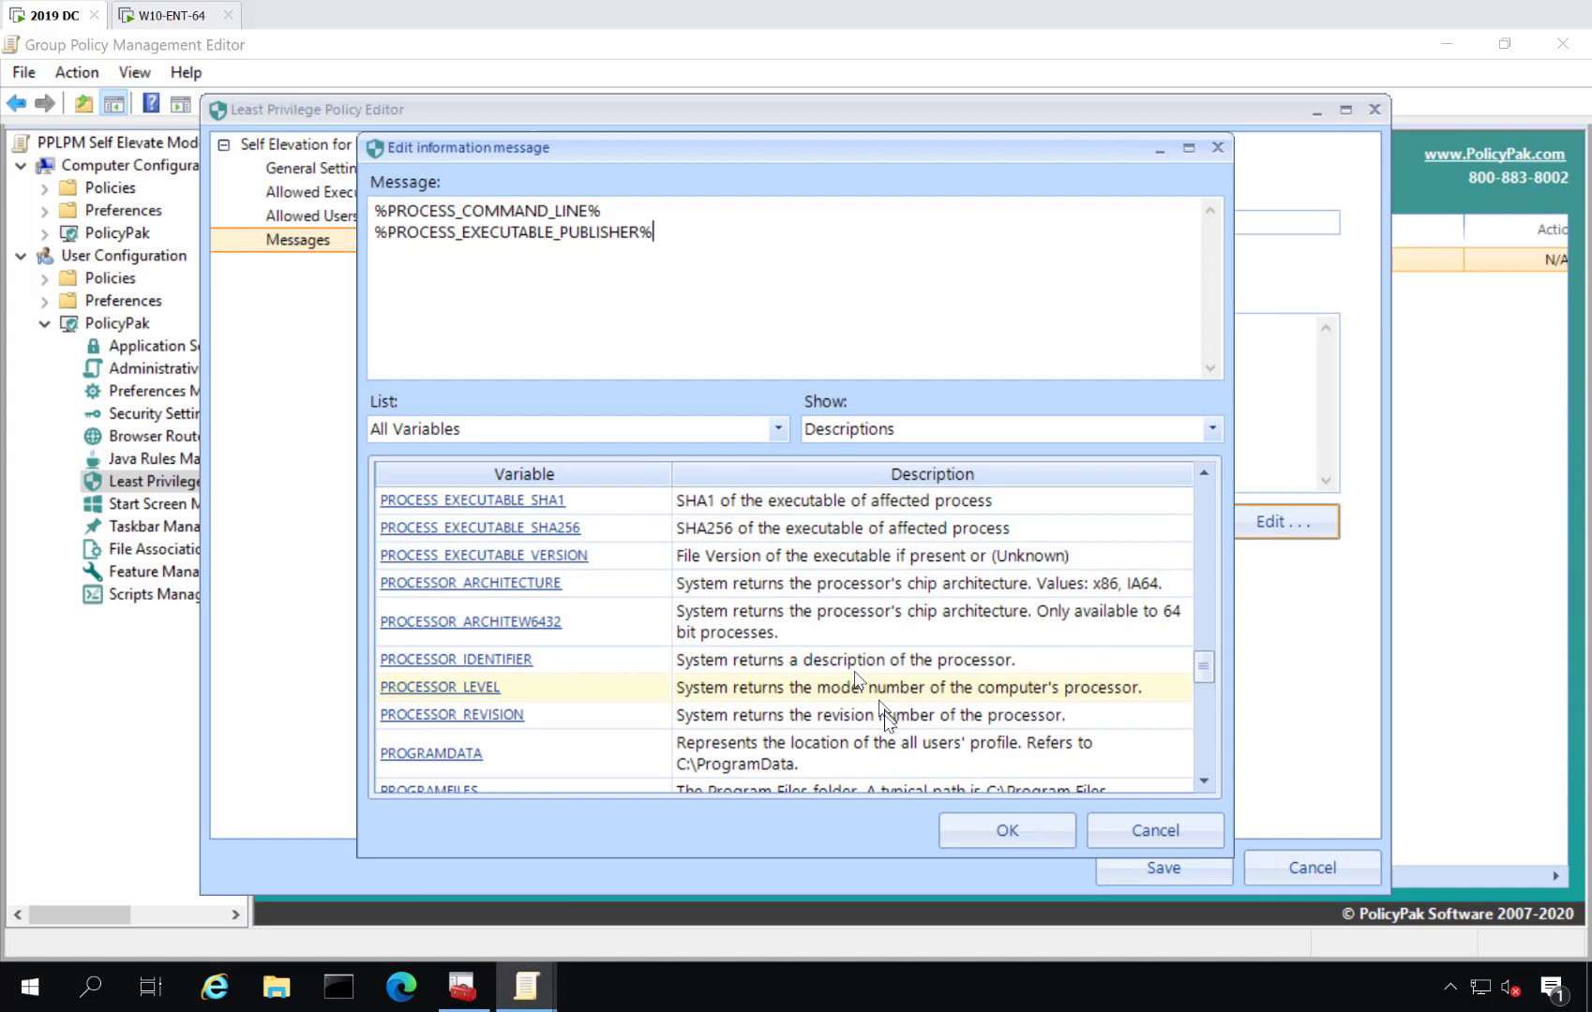
left_click(1006, 829)
- Add "Everything is audited. Think twice... !" above the two variables in the message, separated by a blank line
left_click(772, 348)
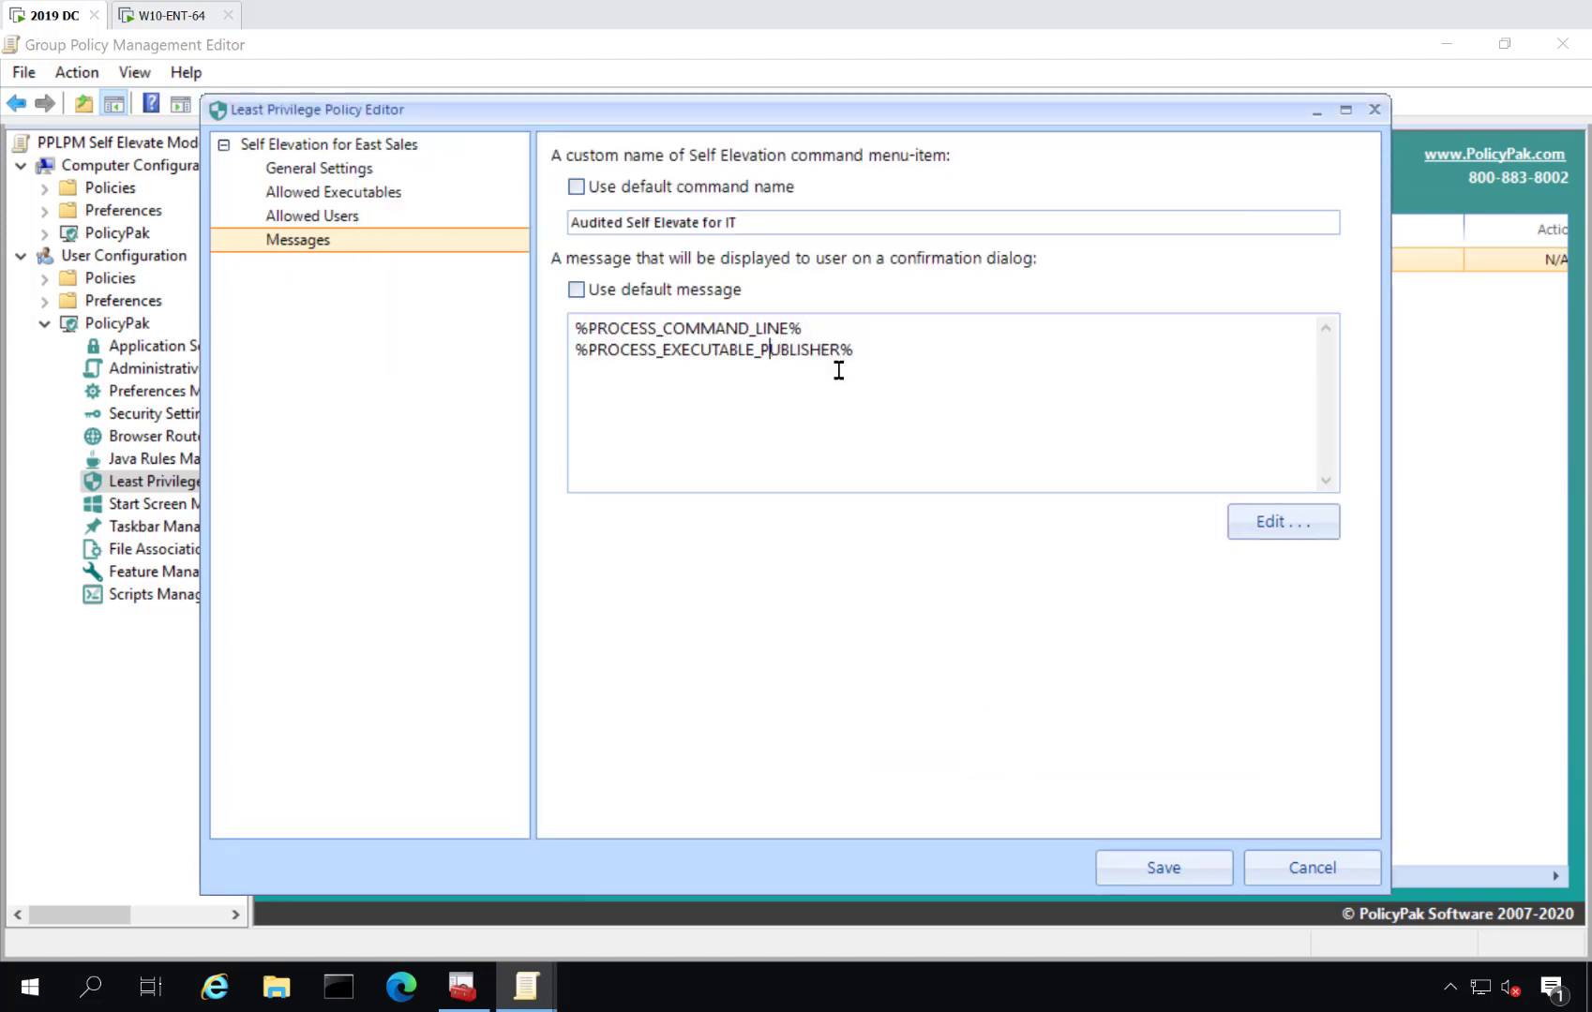
key("Return")
key("Return")
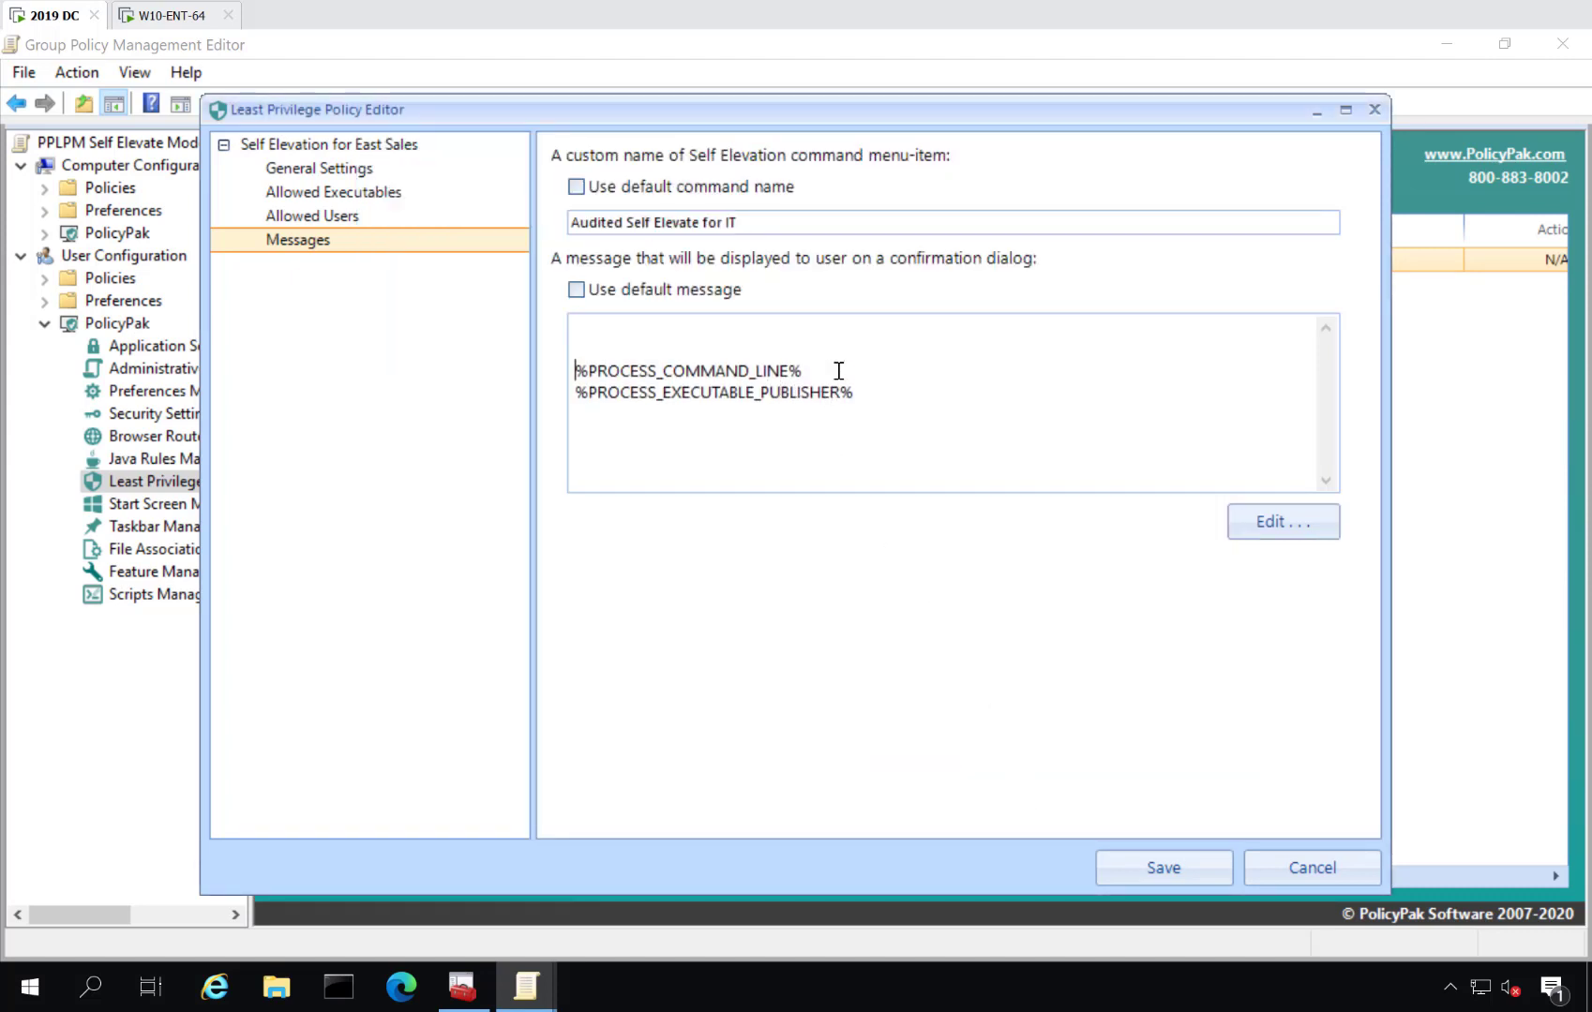
type("Everything is aut")
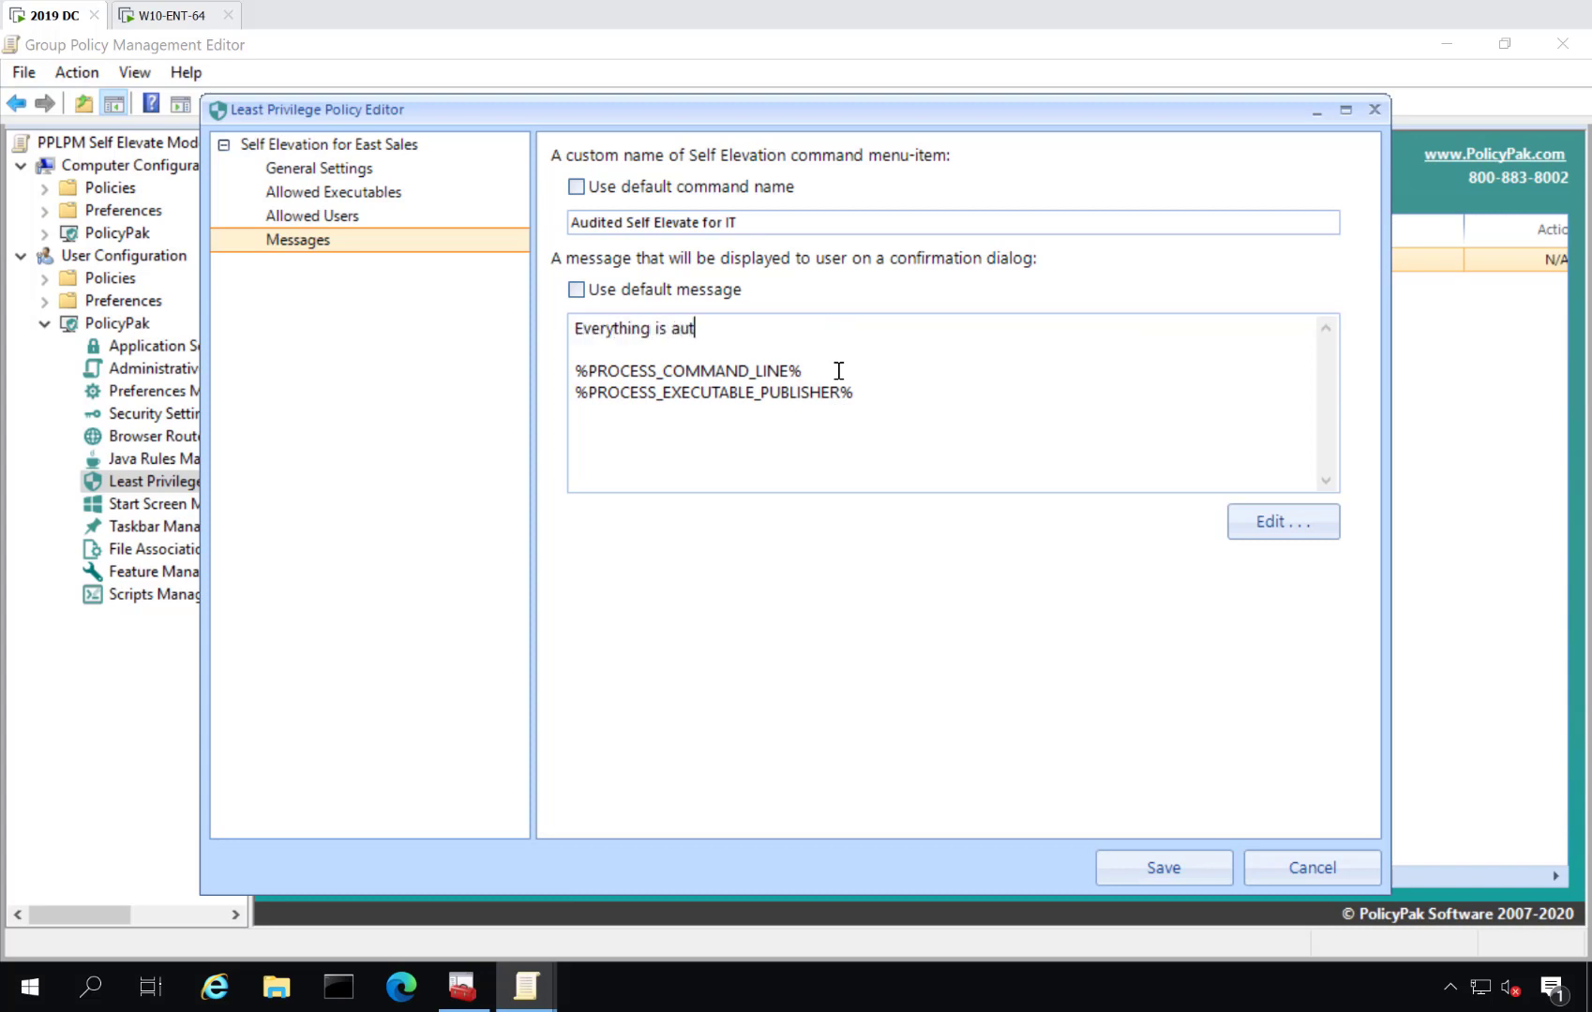
type("ited.")
key("ctrl+shift+Left")
type("audited. Think twice... !")
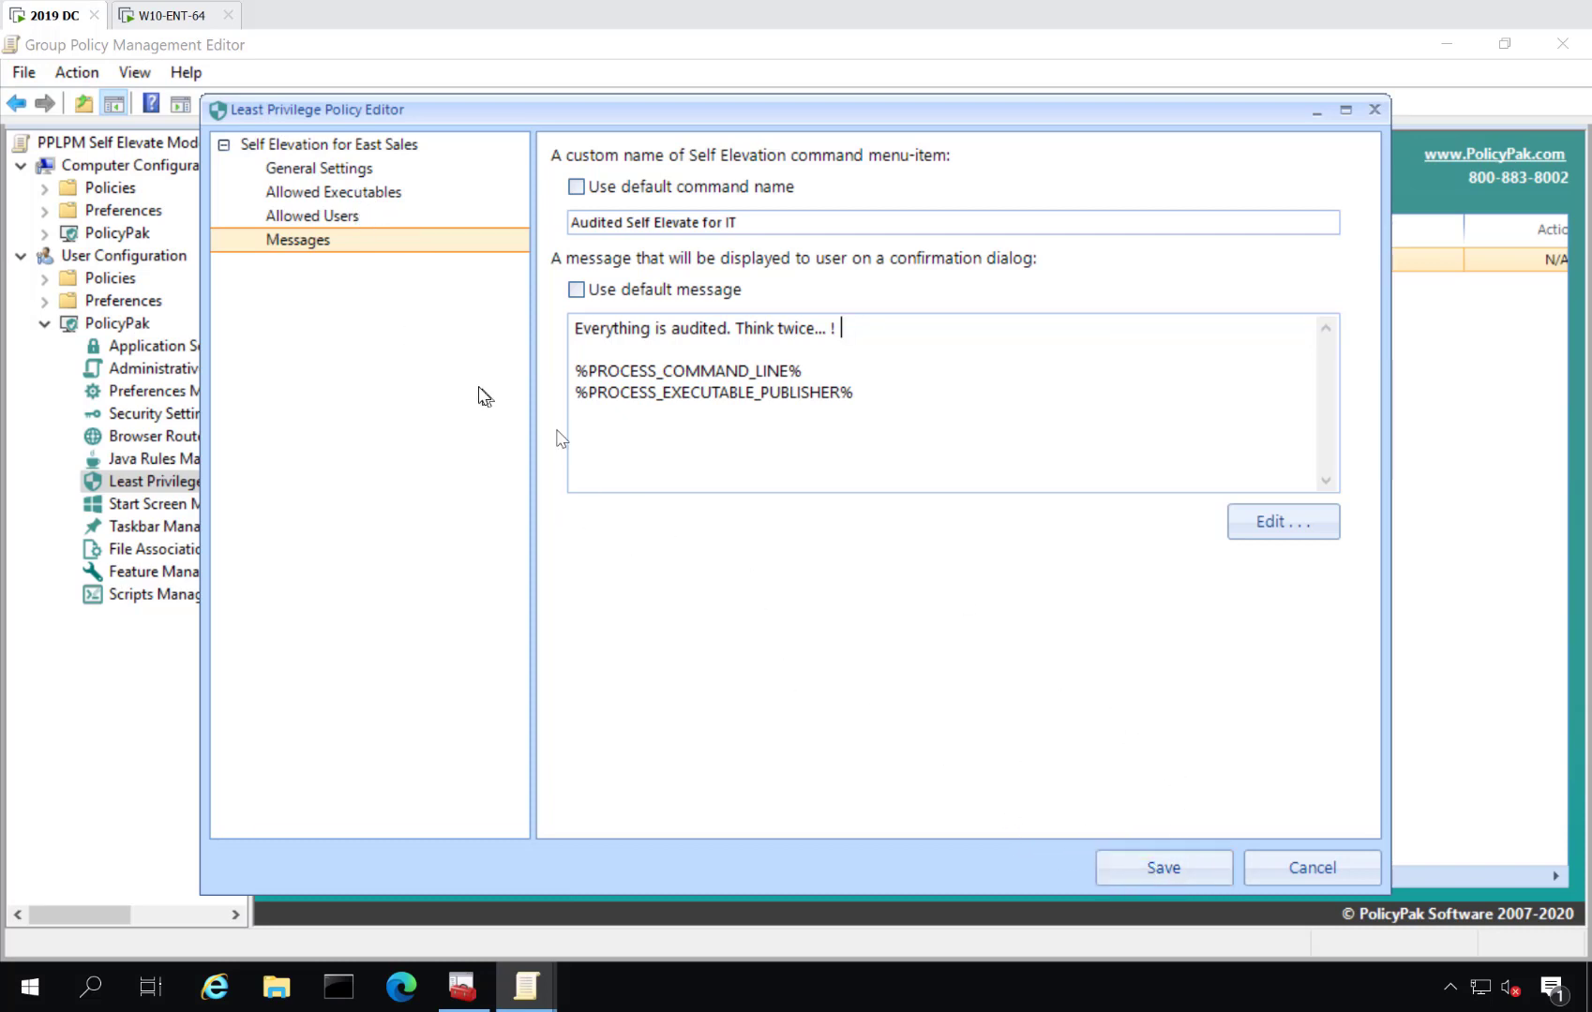
- Review the policy's allowed users, allowed executables and general settings, and save the policy
left_click(367, 218)
left_click(368, 194)
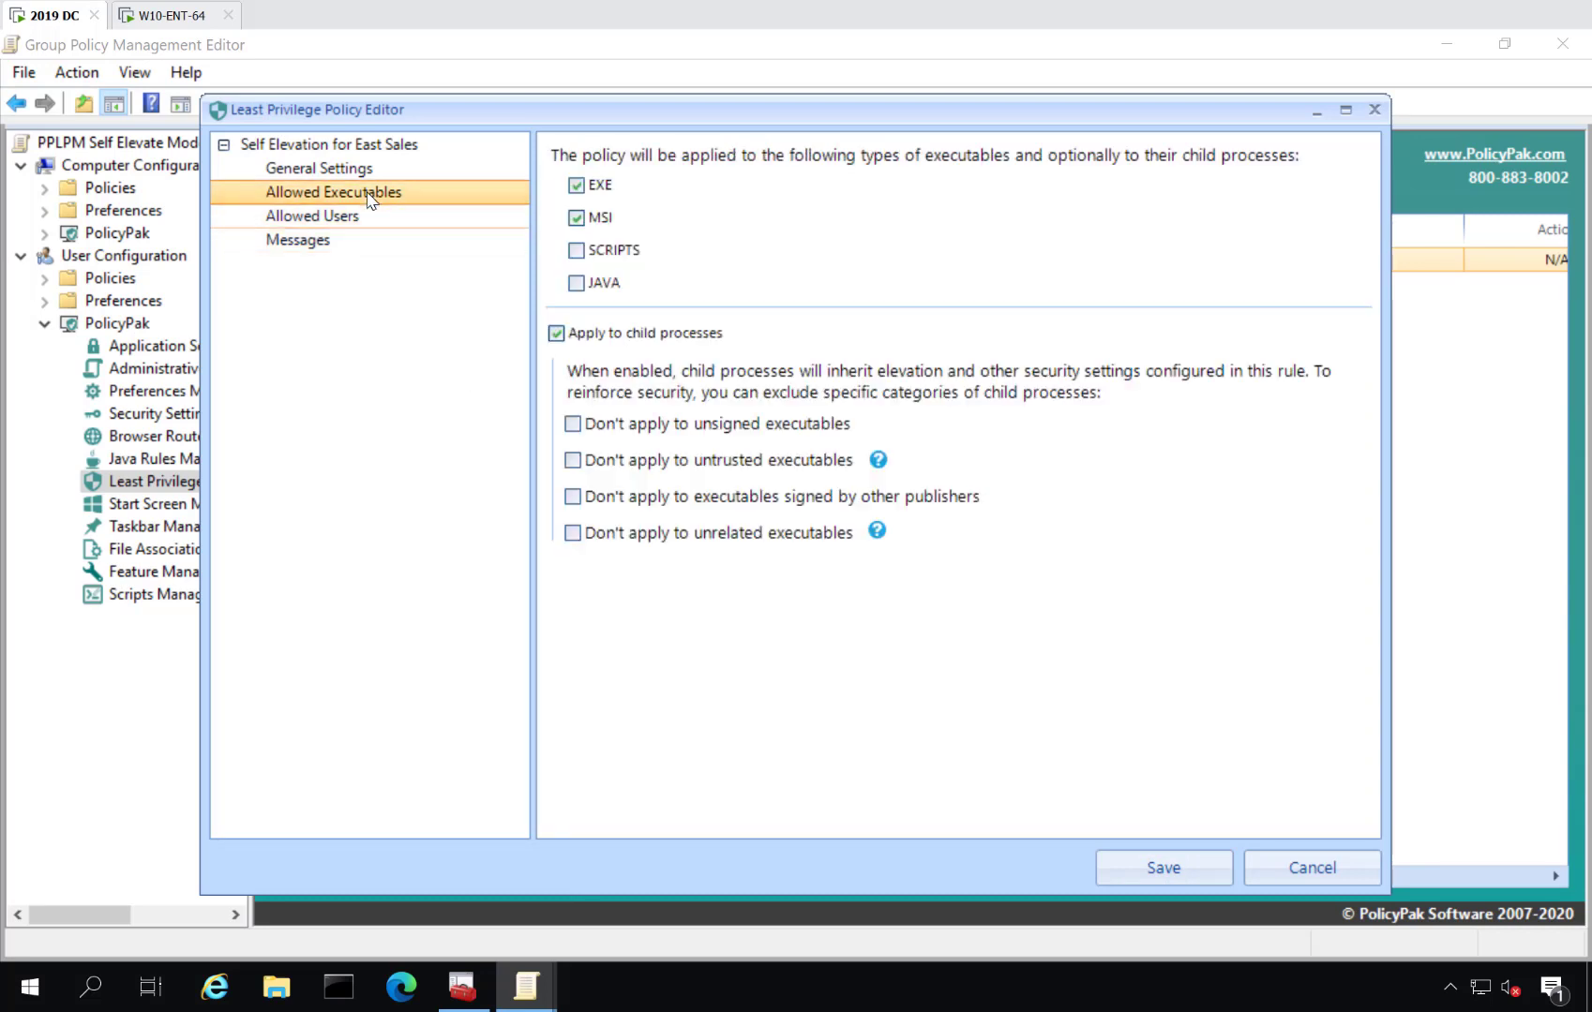
left_click(366, 174)
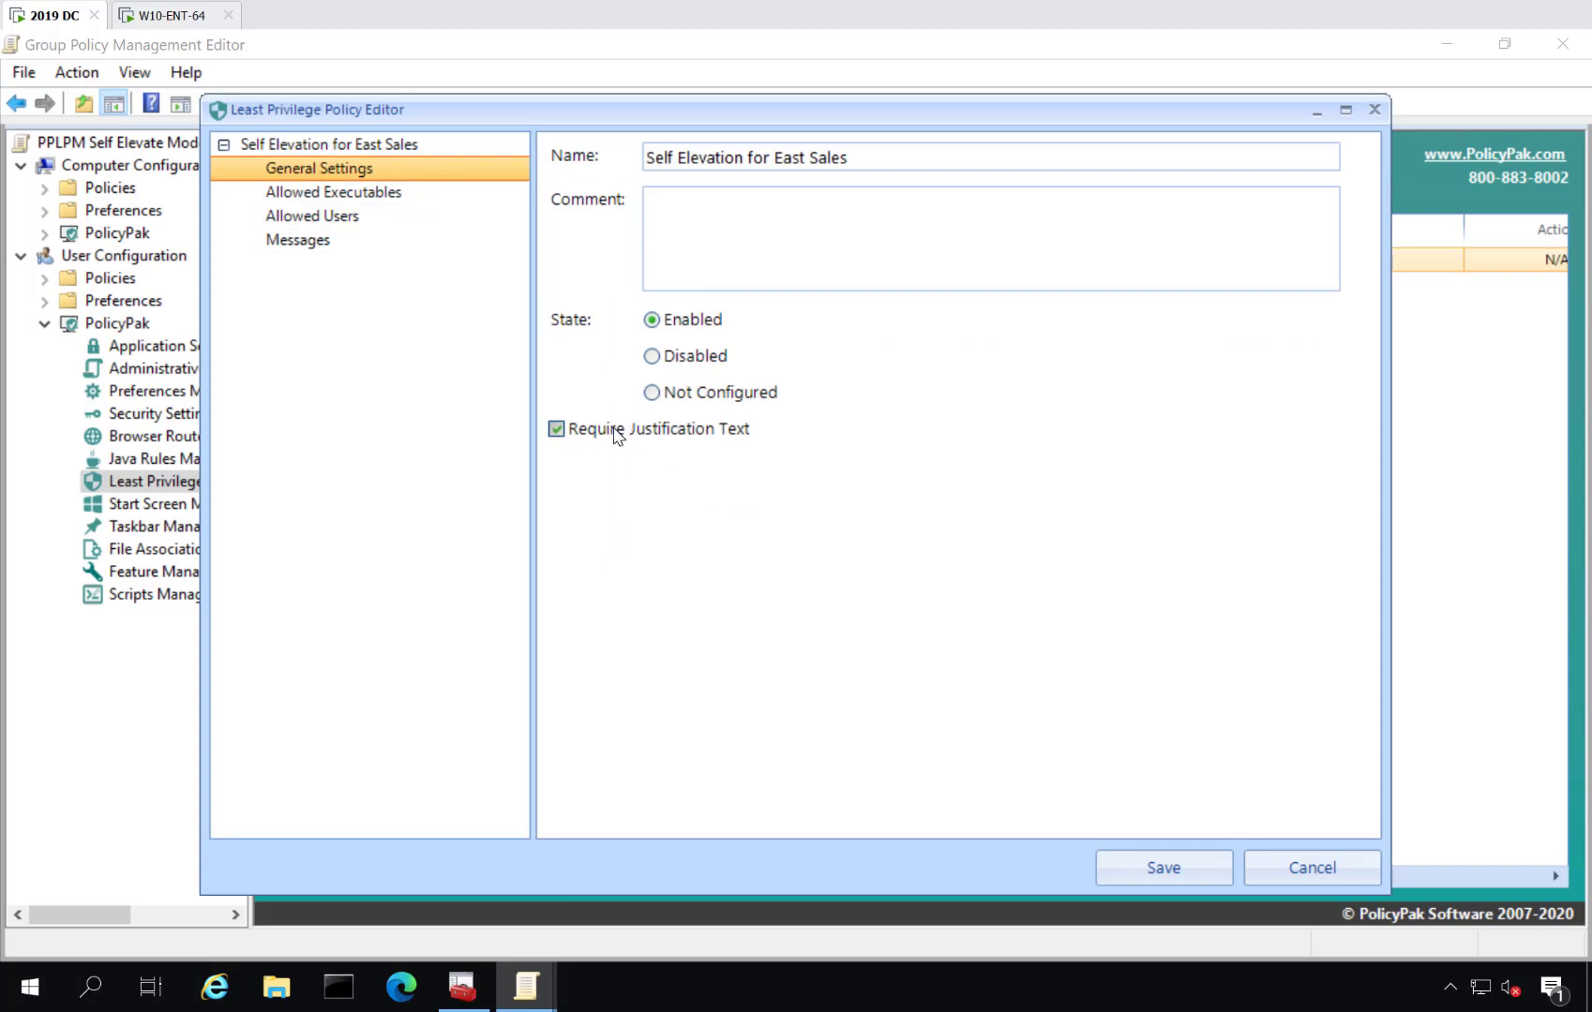
left_click(1124, 870)
- Switch to the W10-ENT-64 machine and finish the completed Skype 7.30 setup wizard
left_click(176, 17)
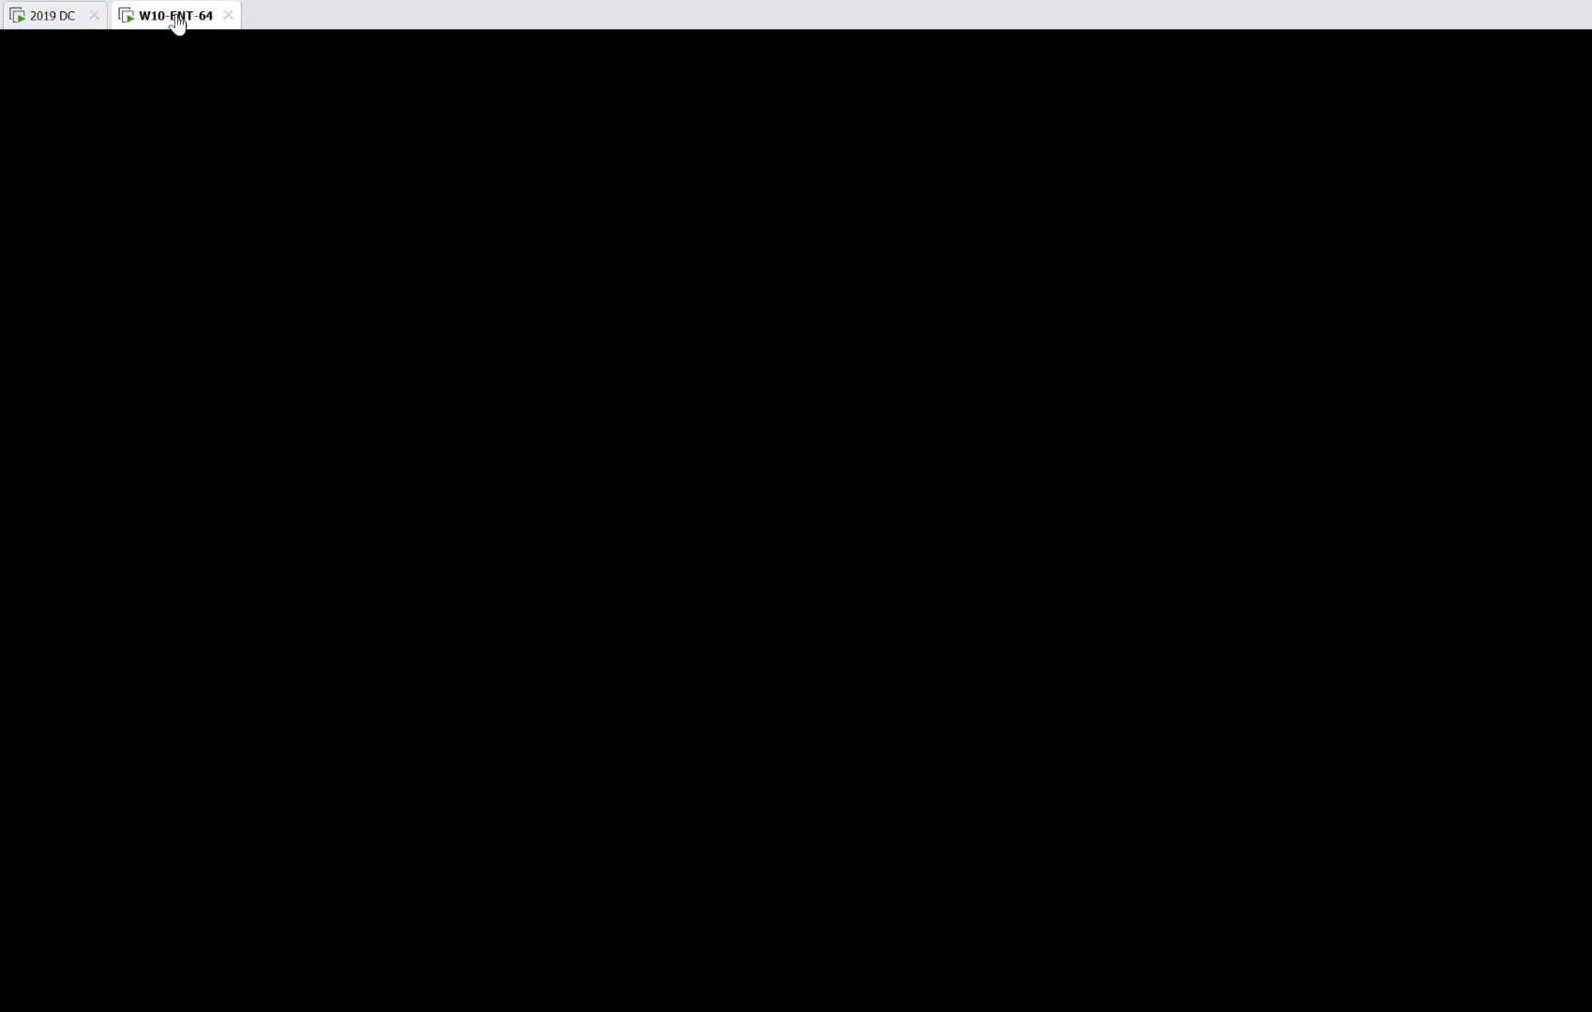
left_click(1165, 234)
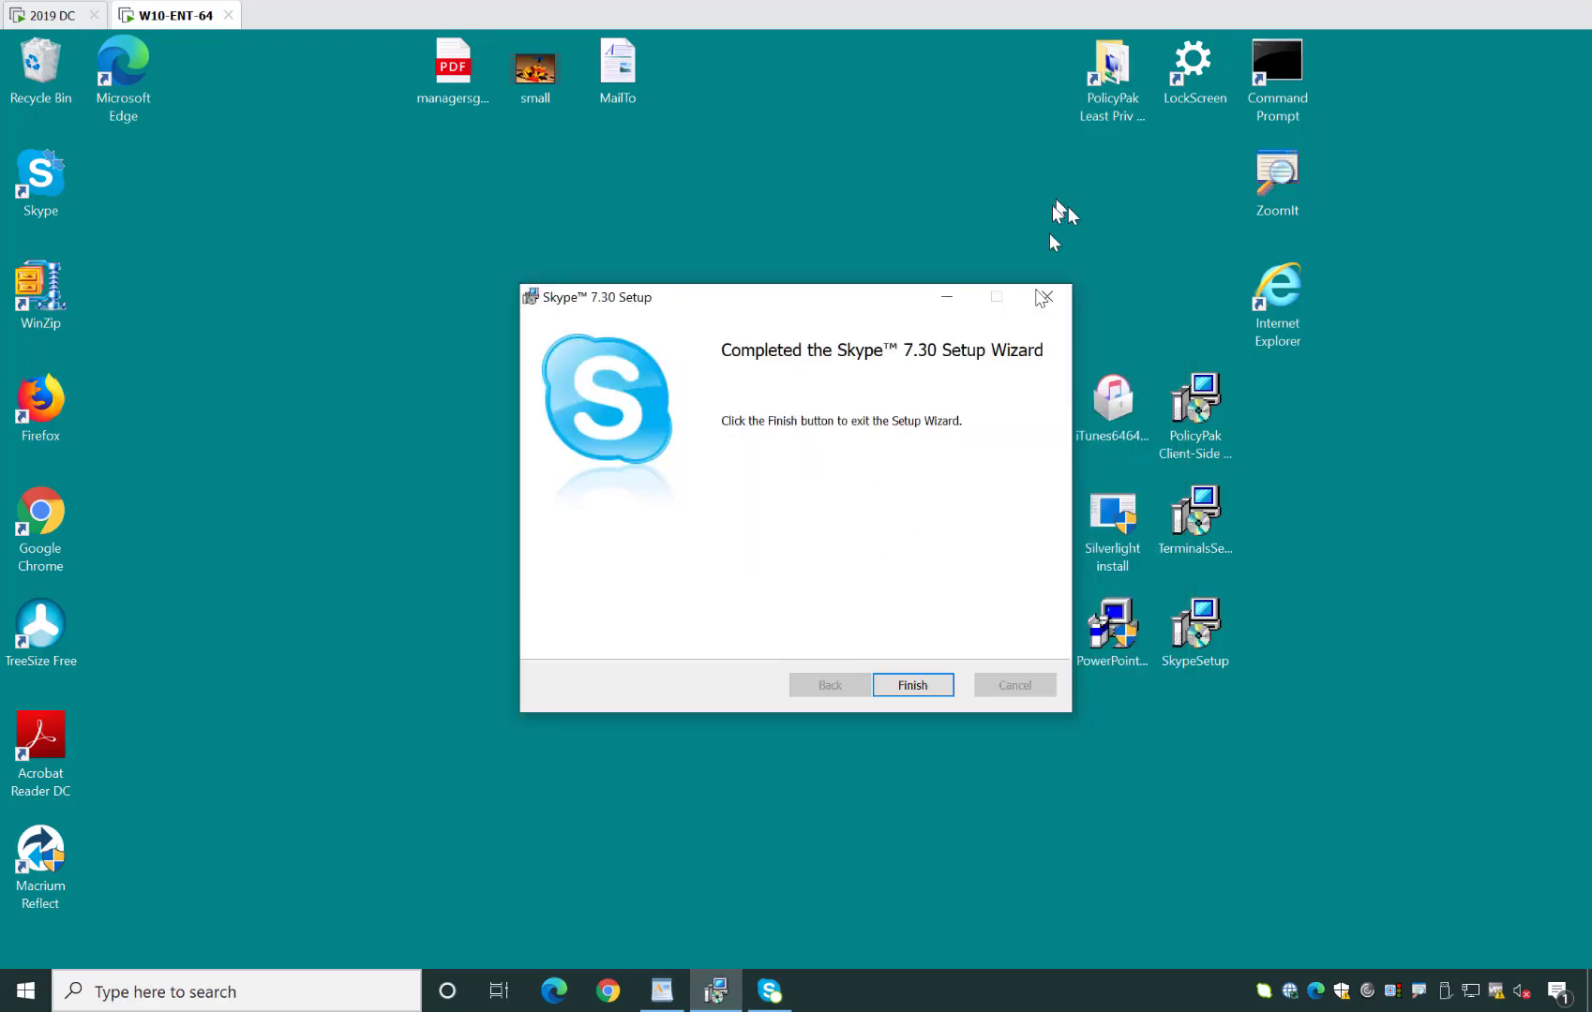
left_click(947, 696)
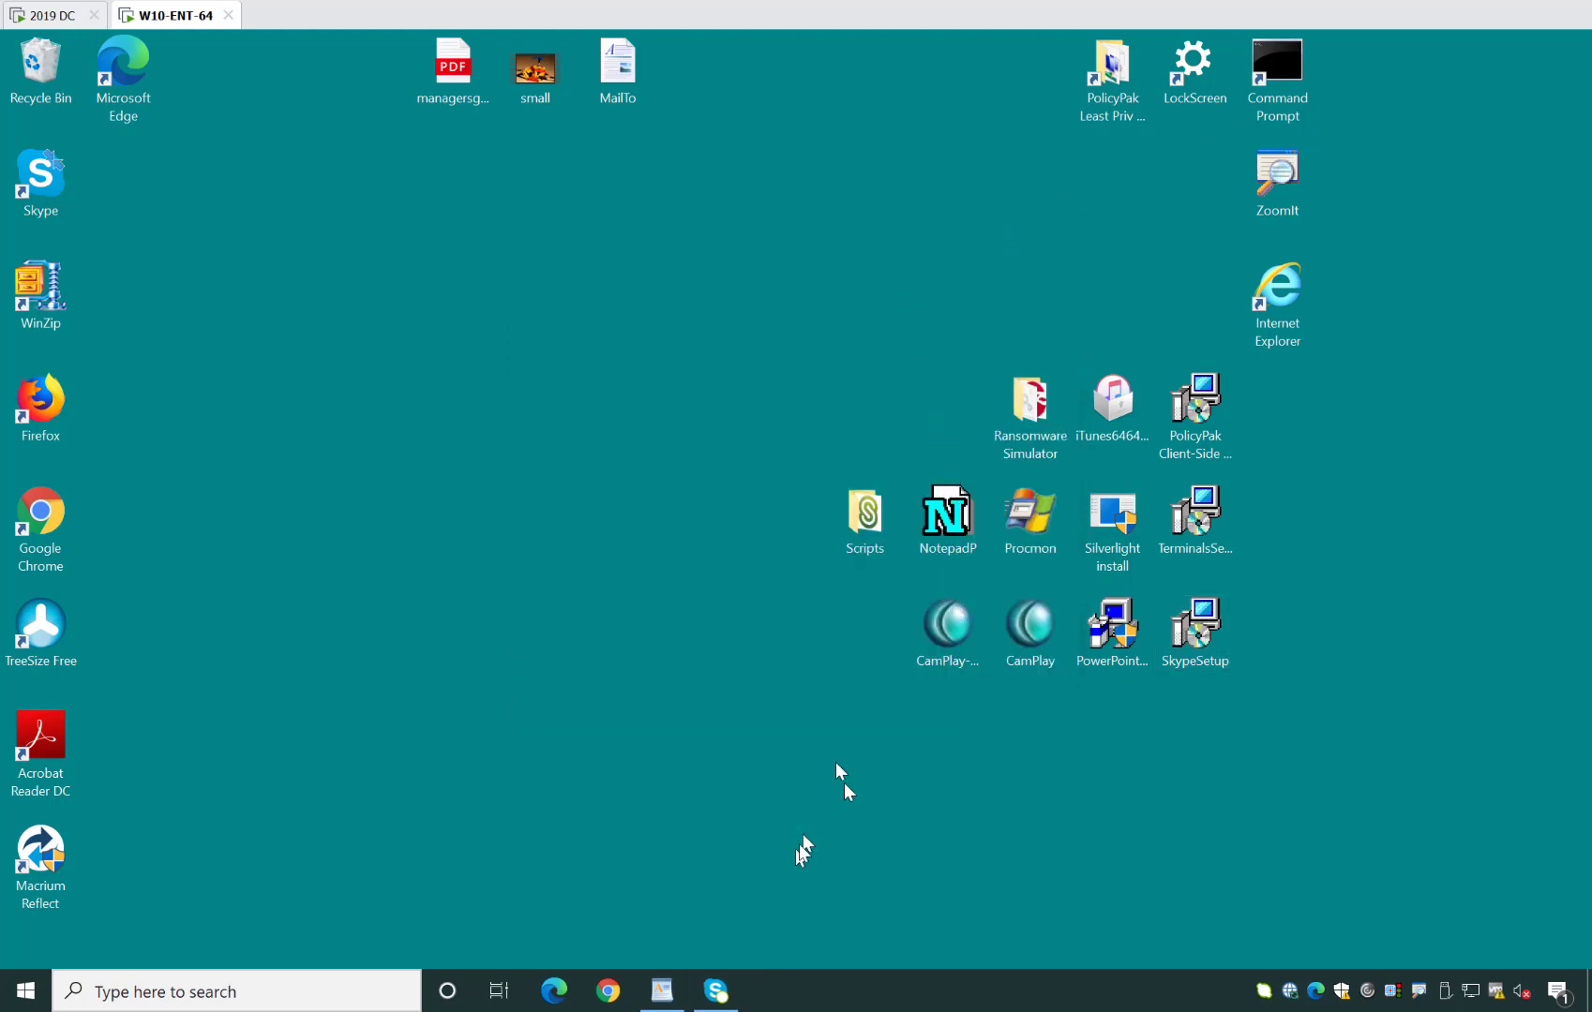
- Refresh Group Policy on the client by running gpupdate in Command Prompt, and close the console
double_click(1277, 75)
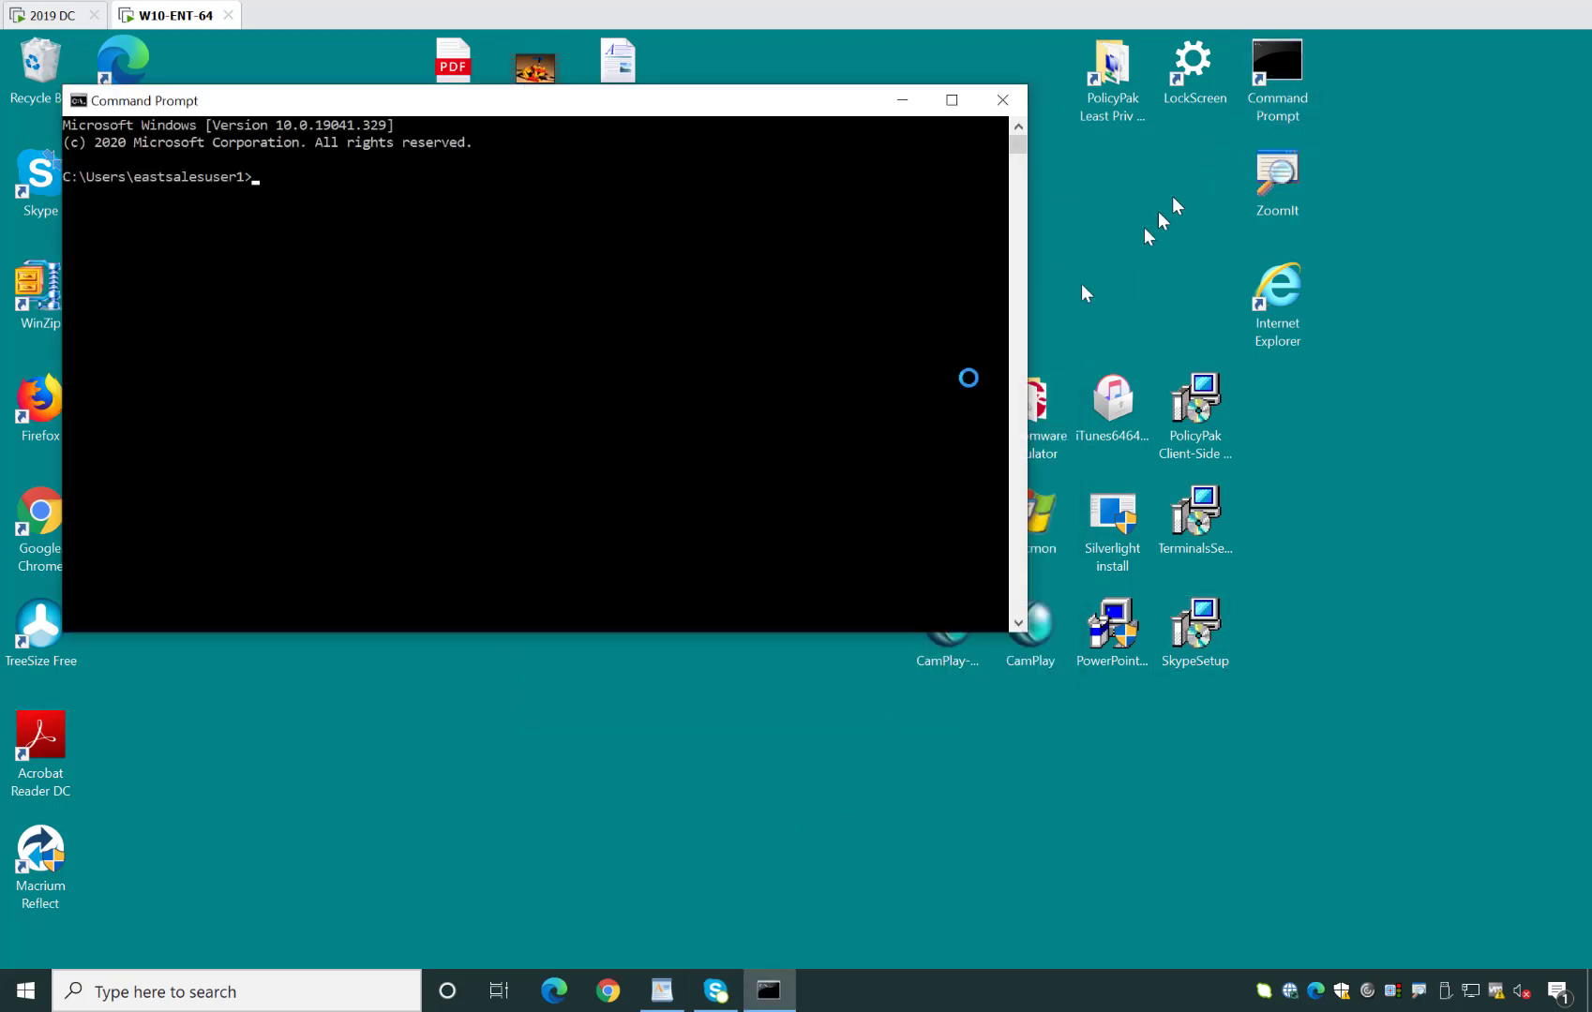
type("te")
key("Return")
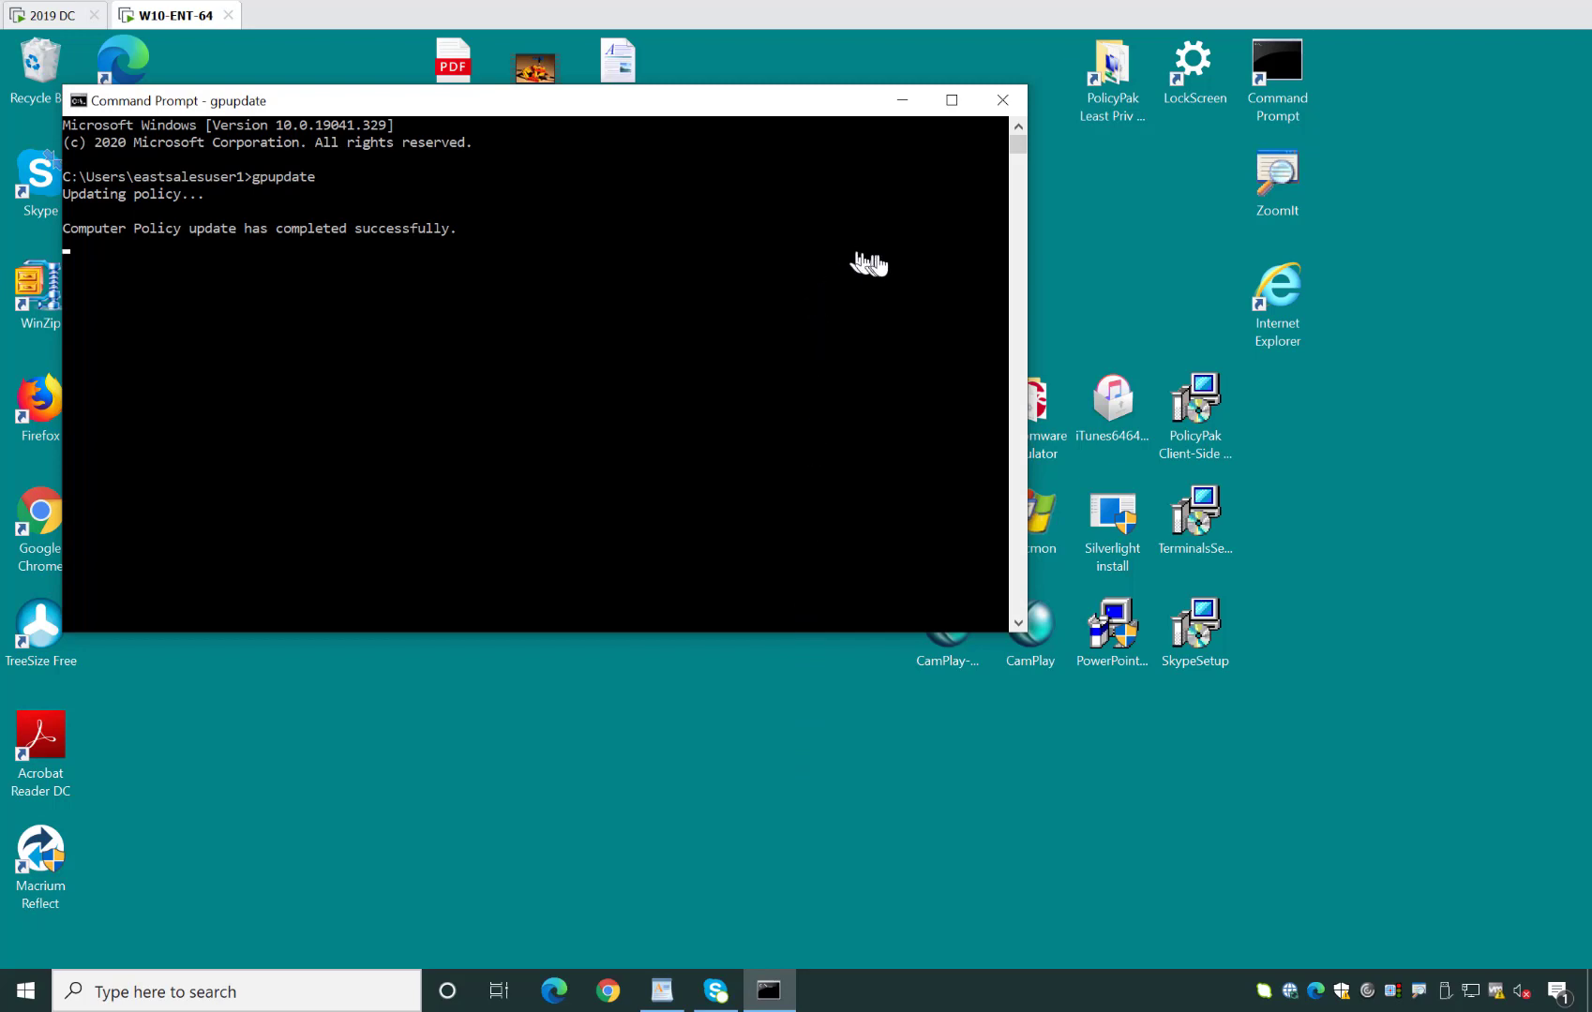
left_click(1002, 101)
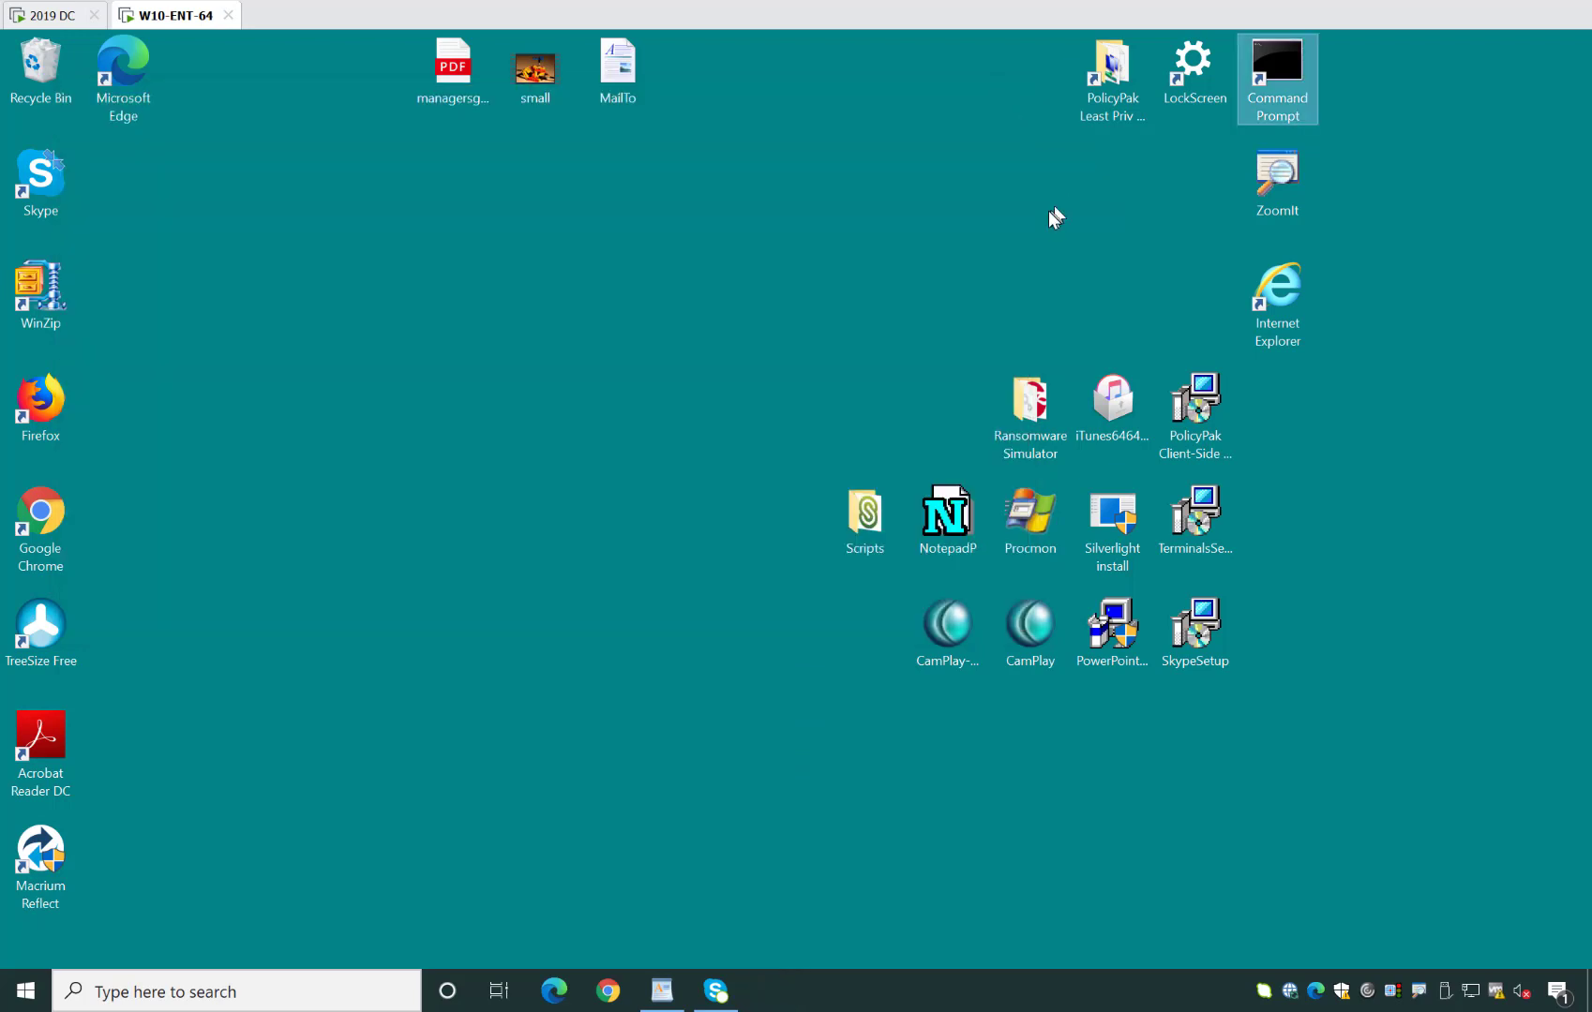
- Run Procmon through "Audited Self Elevate for IT" with the reason "Need to run this for weekly report.", and close Process Monitor
right_click(1032, 530)
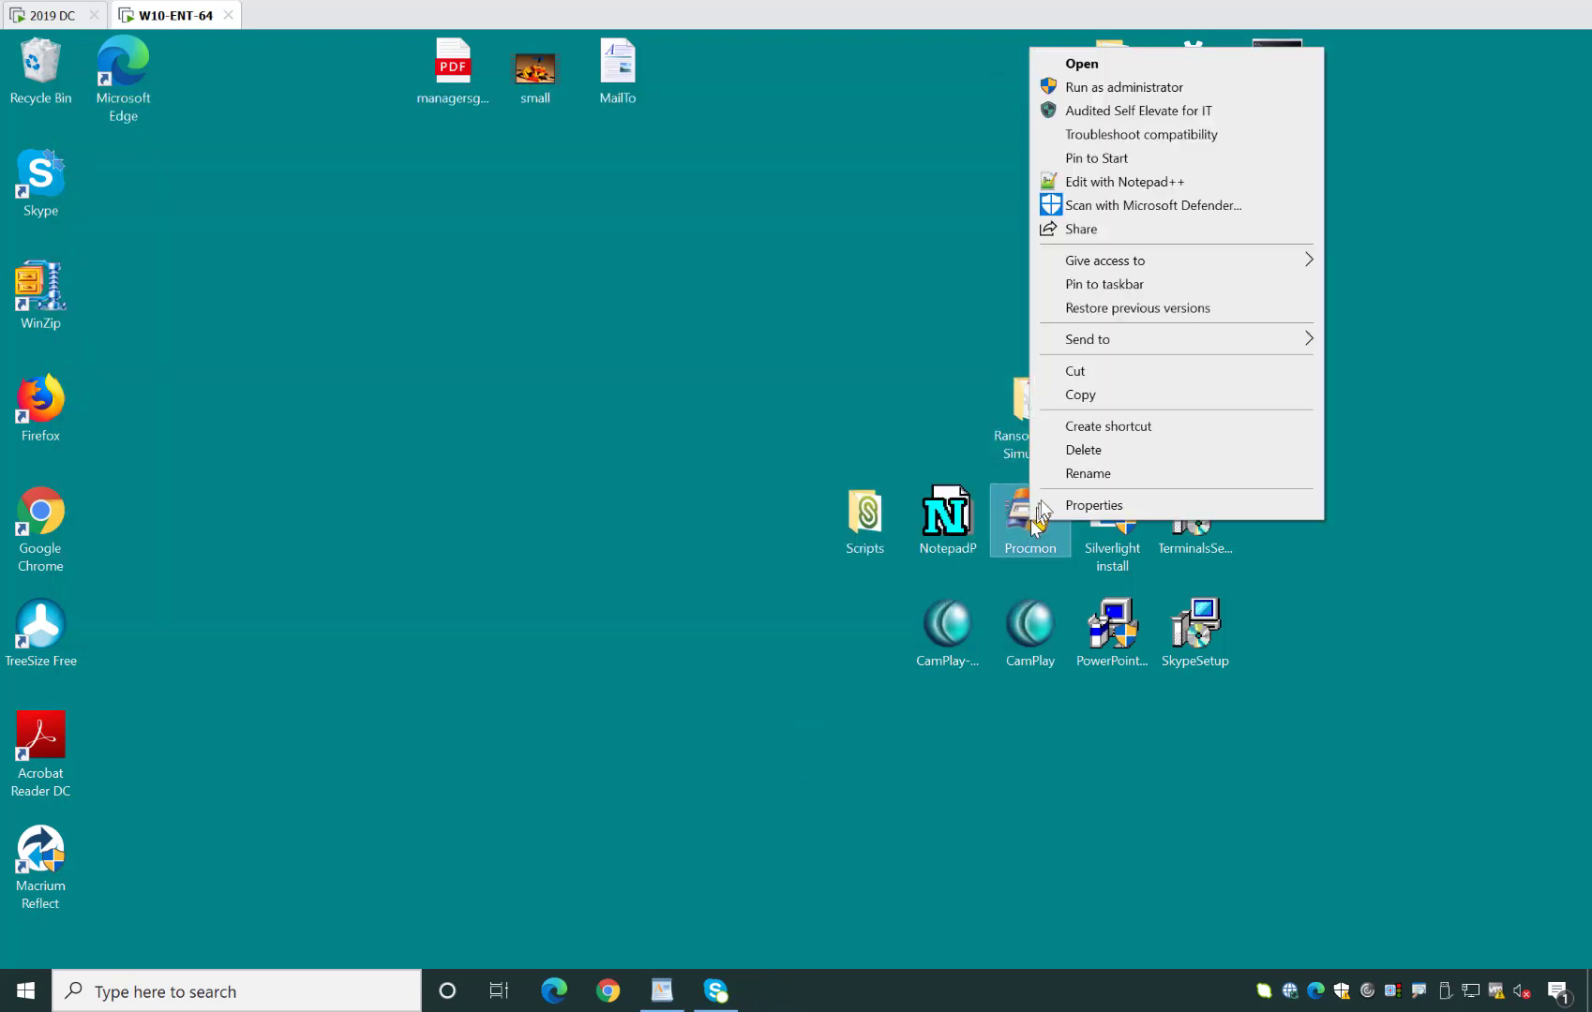
left_click(1124, 111)
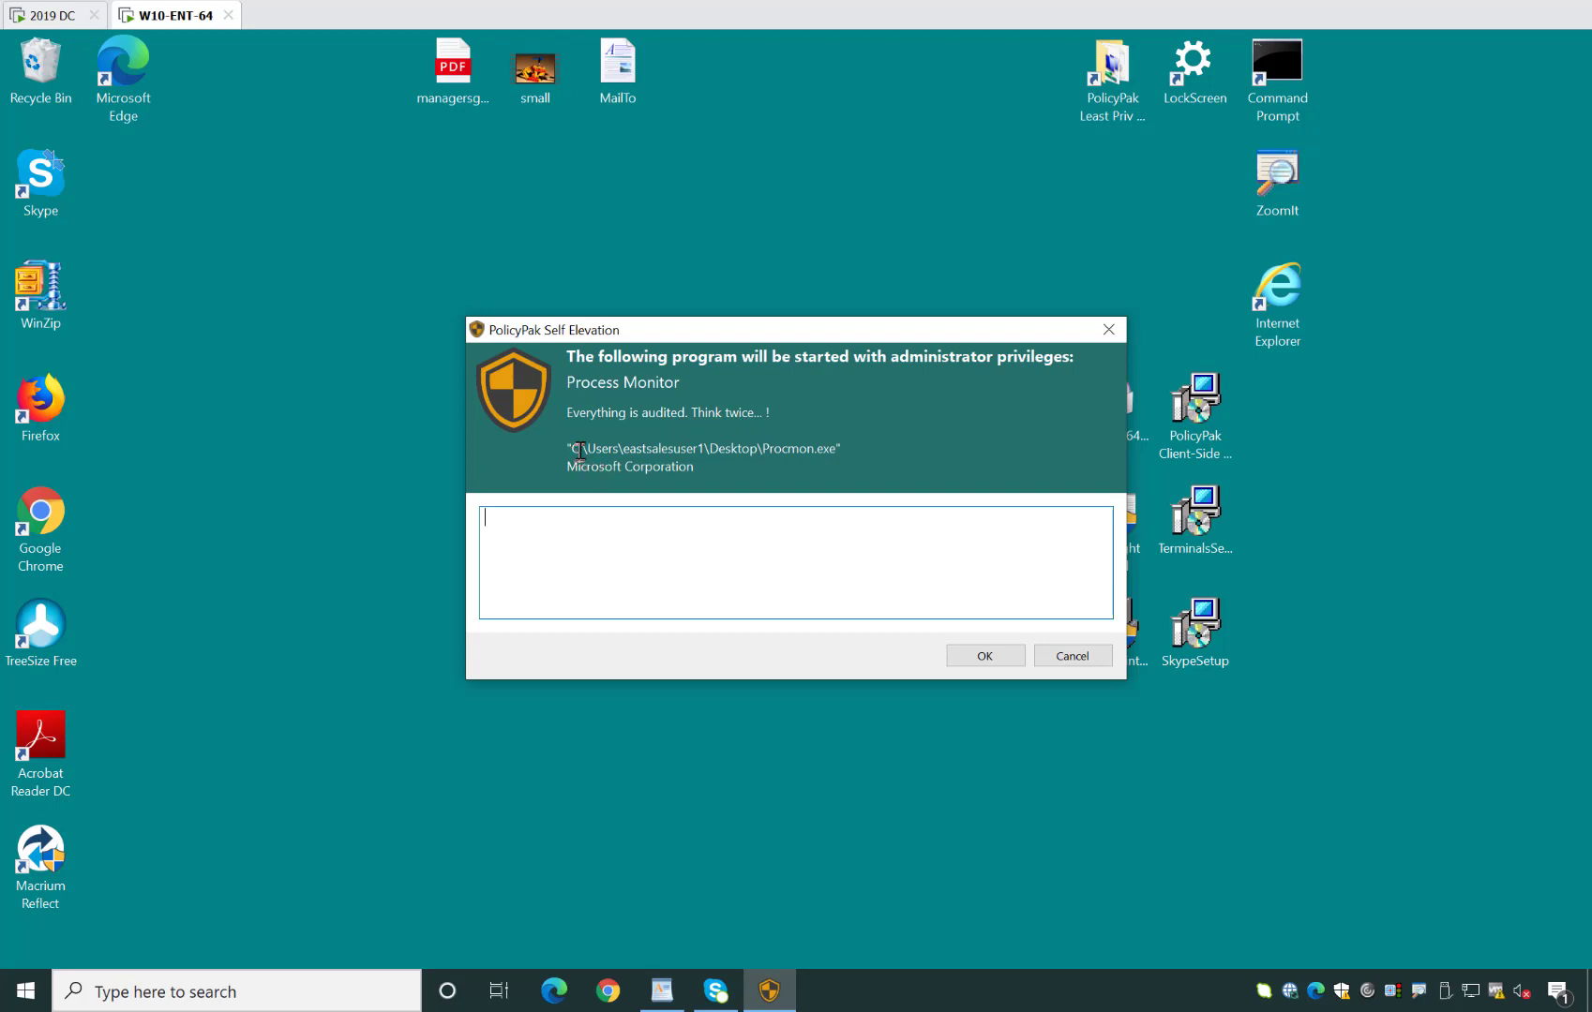
left_click_drag(580, 451, 854, 447)
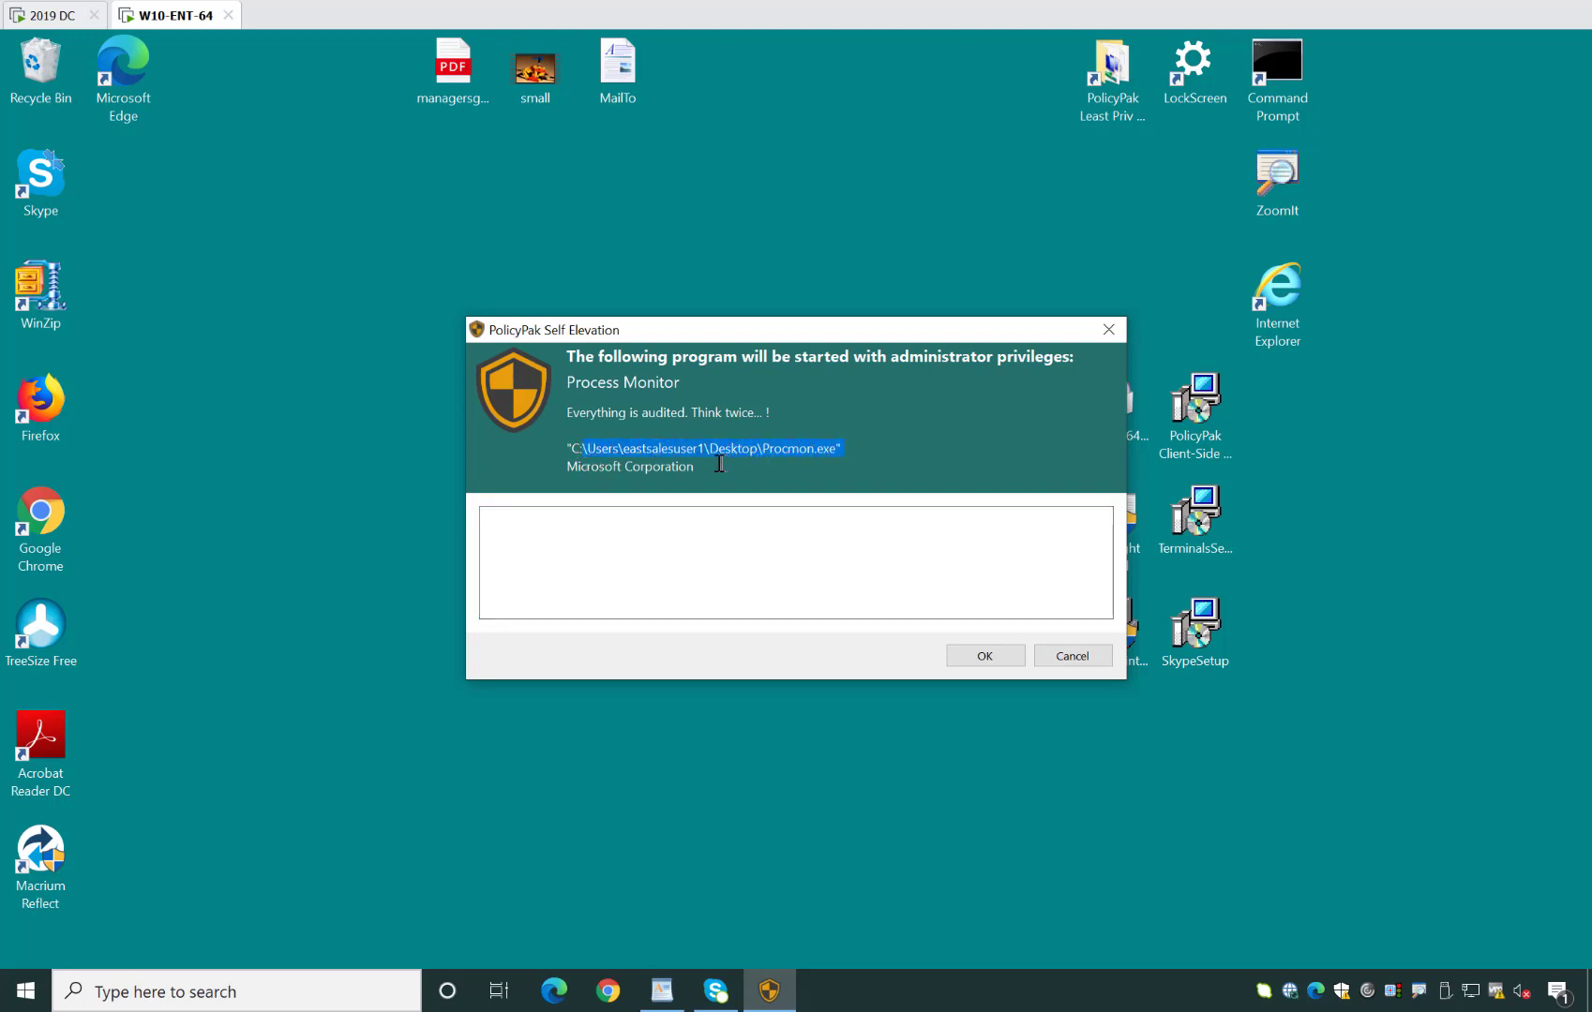
left_click_drag(720, 463, 584, 471)
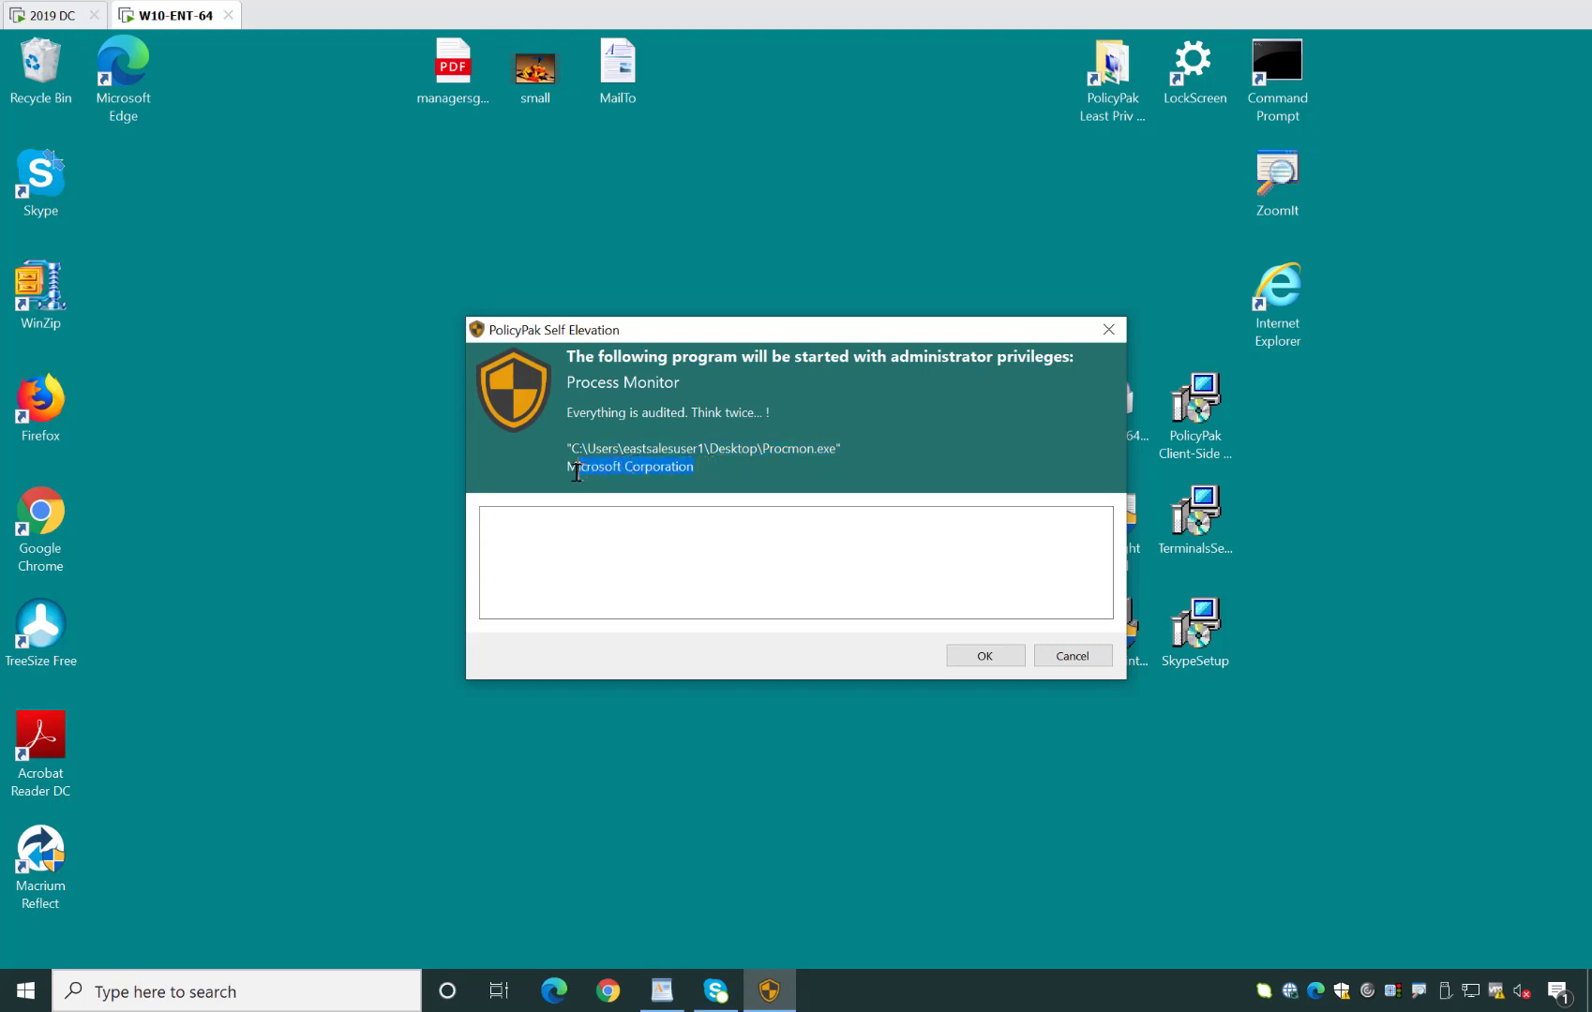
left_click(600, 540)
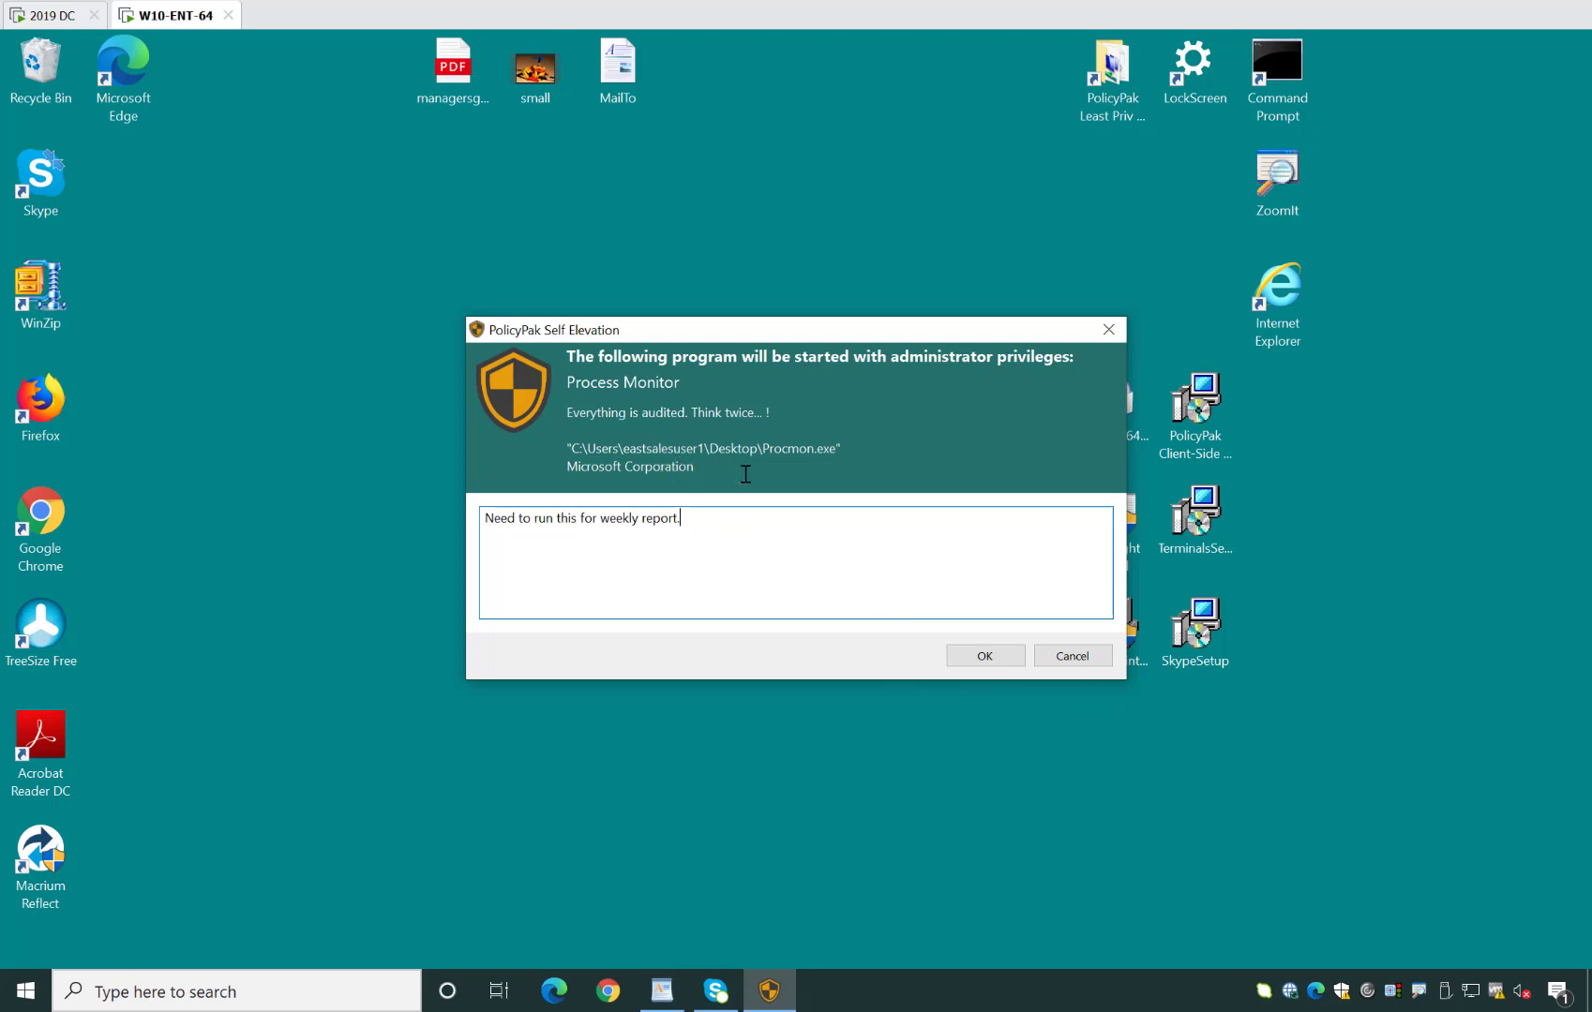
left_click(981, 656)
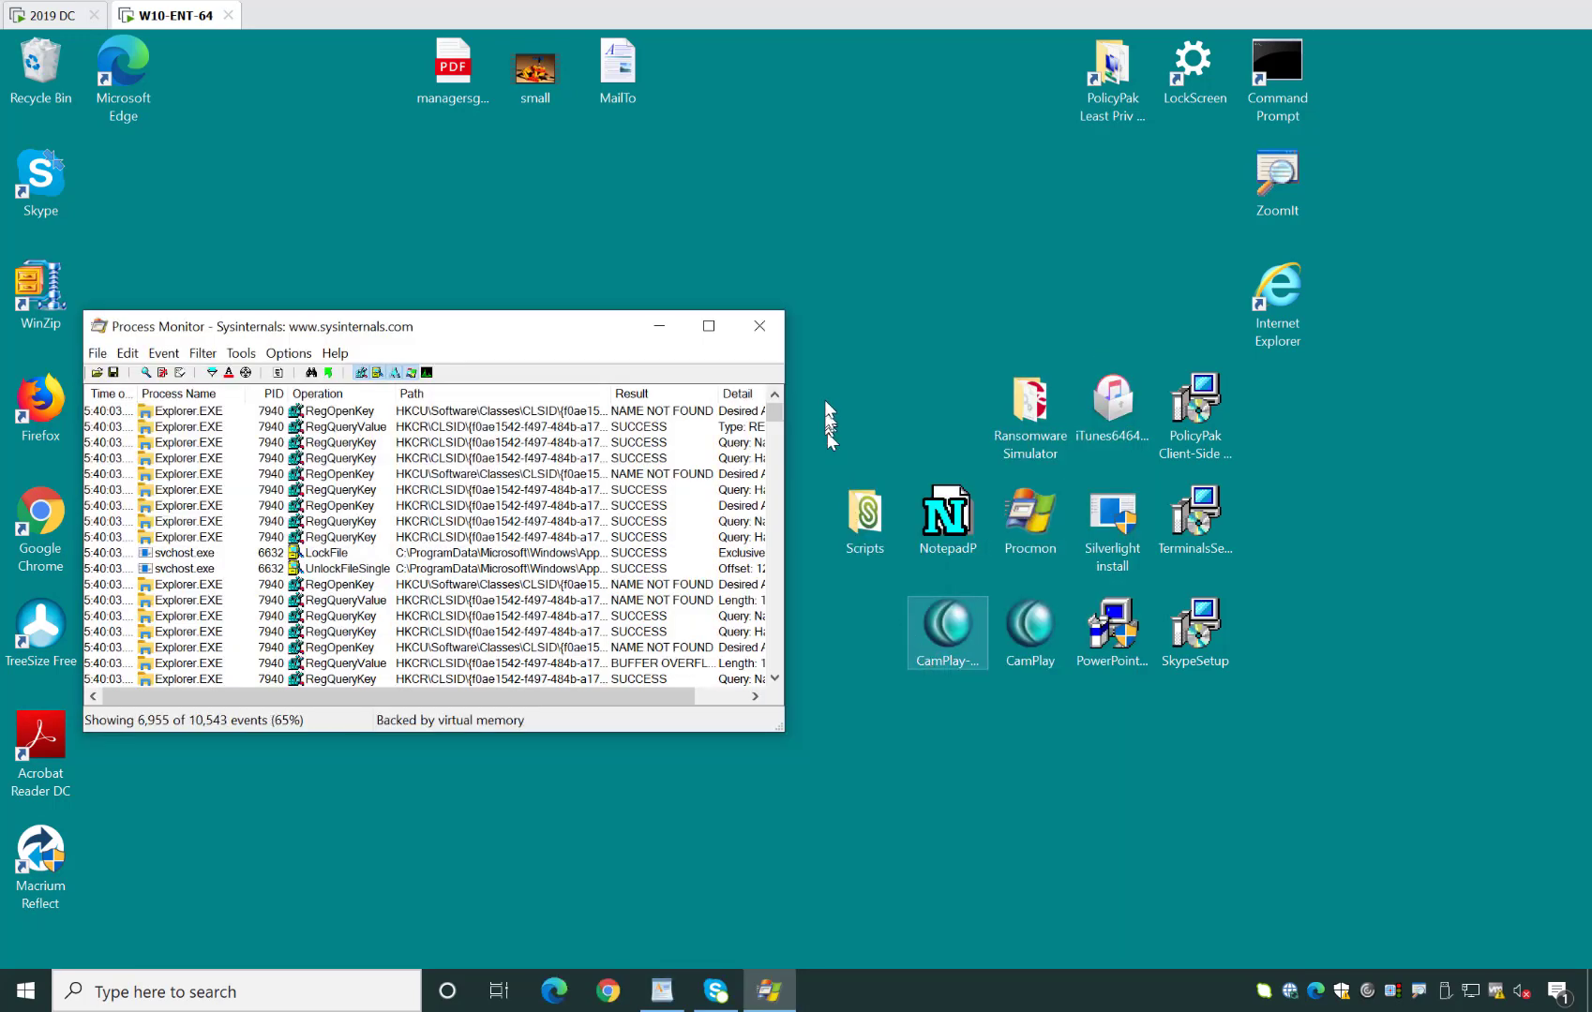
left_click(778, 332)
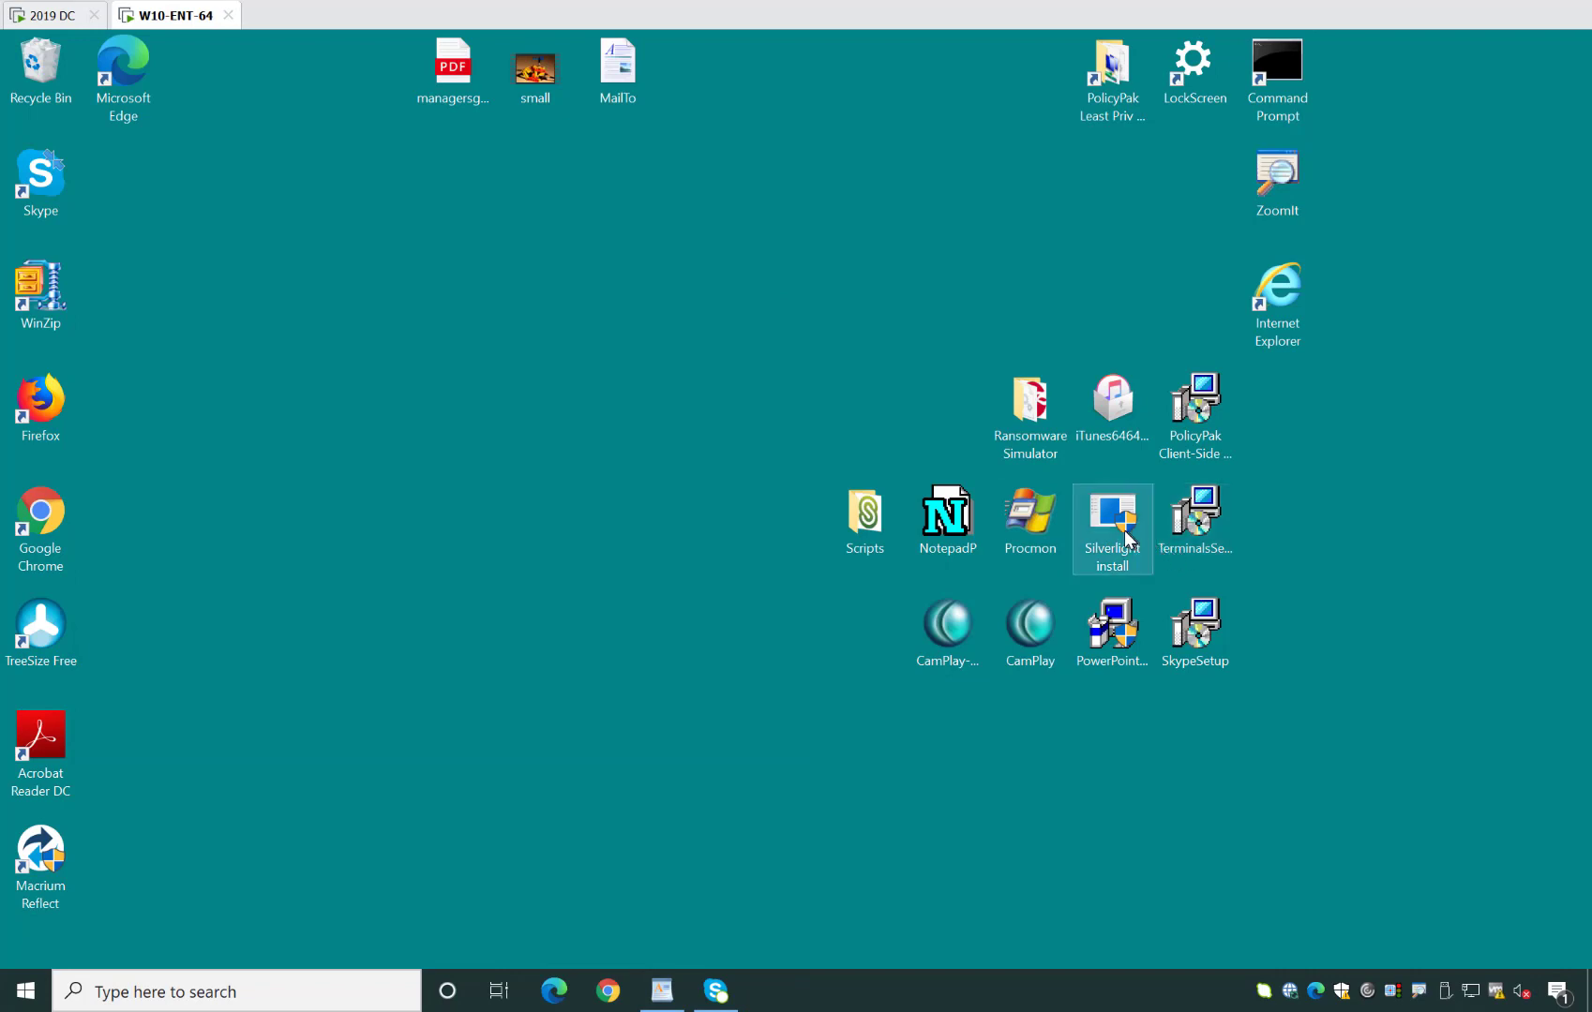
- Install Silverlight through "Audited Self Elevate for IT" with the reason "Need this for old IE website", keeping the default install options
right_click(1108, 518)
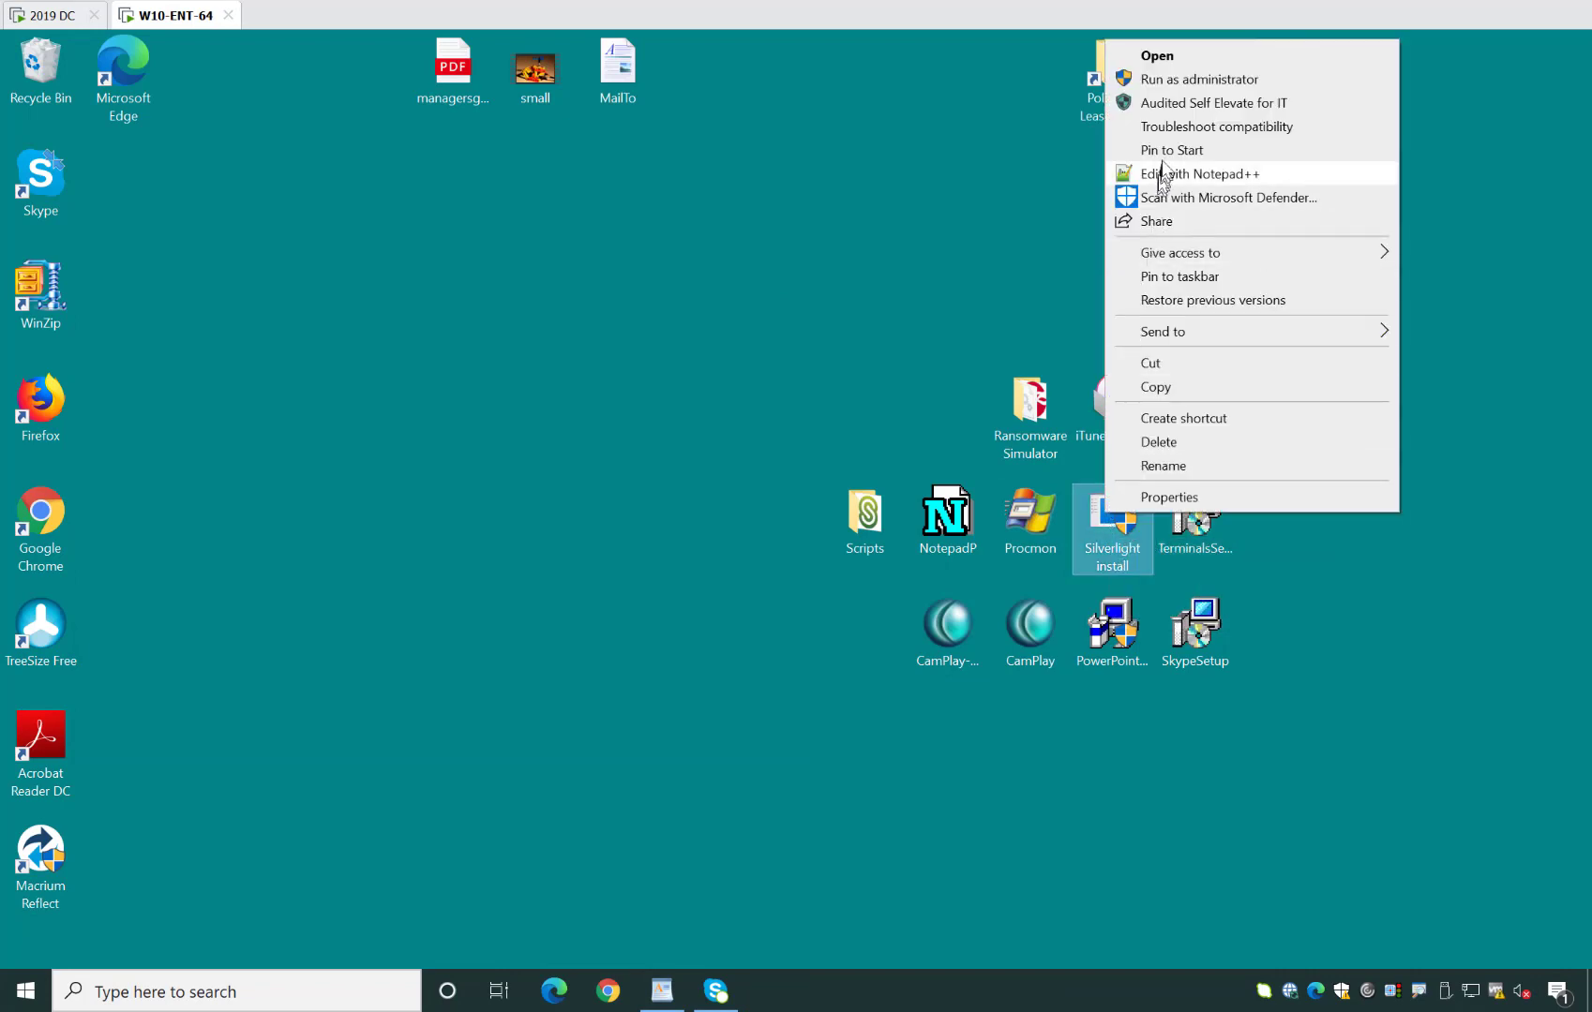
left_click(1196, 105)
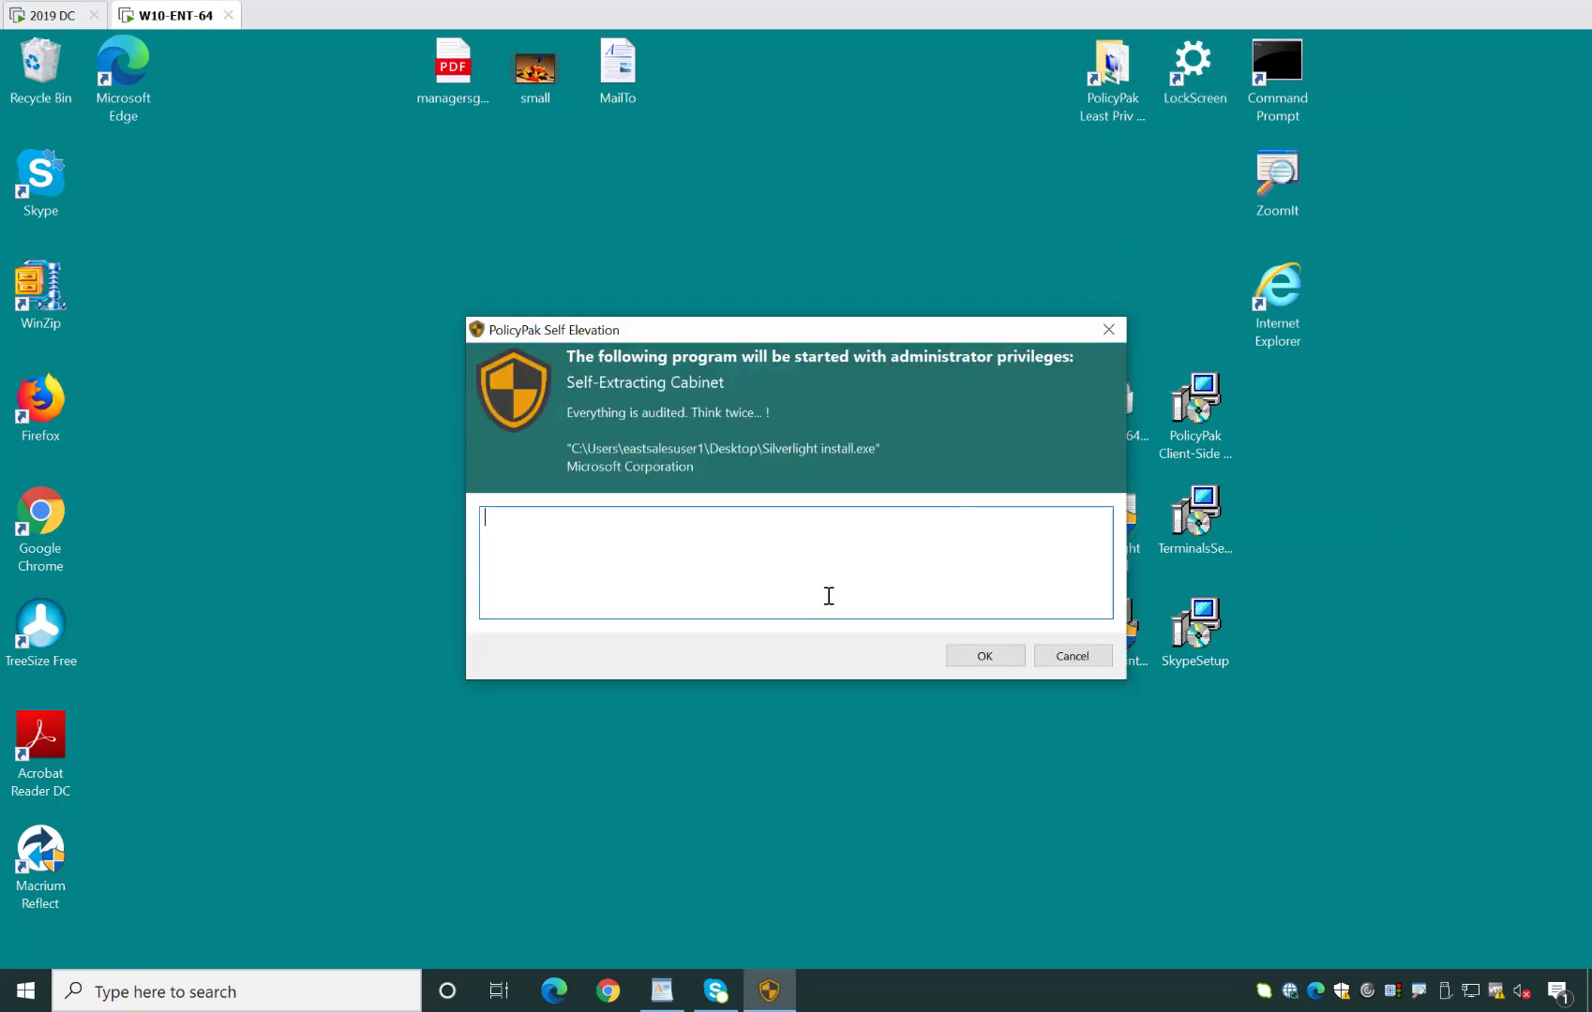
type("Need this for old IE website")
left_click(982, 656)
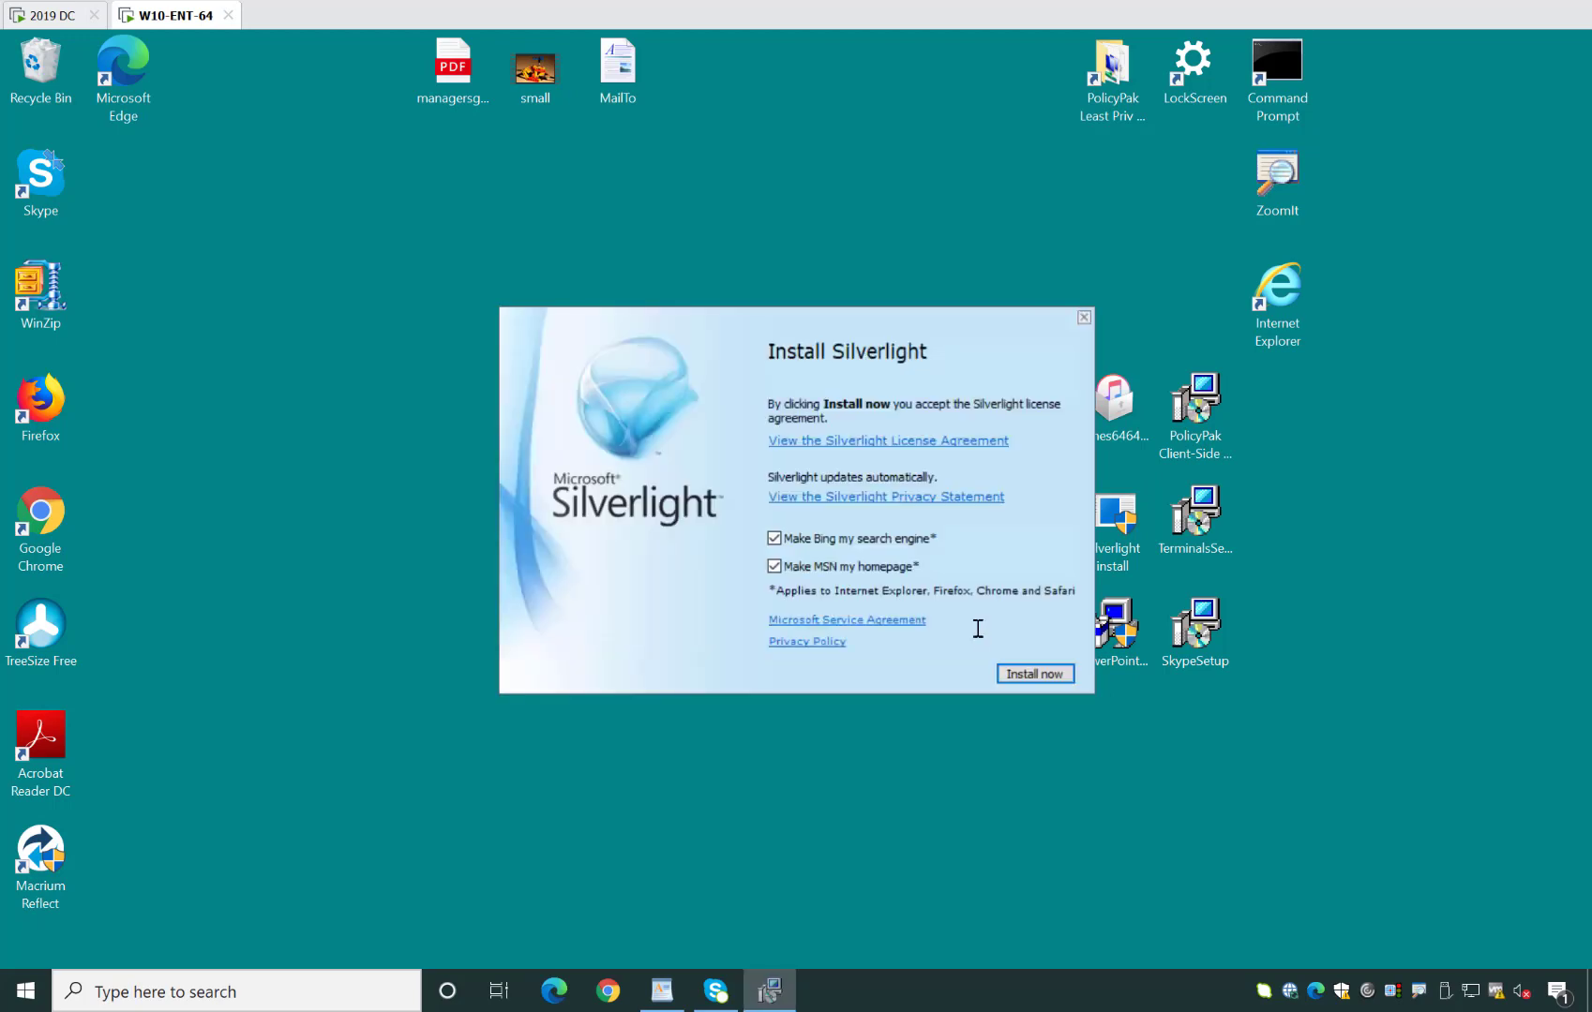
left_click(1035, 676)
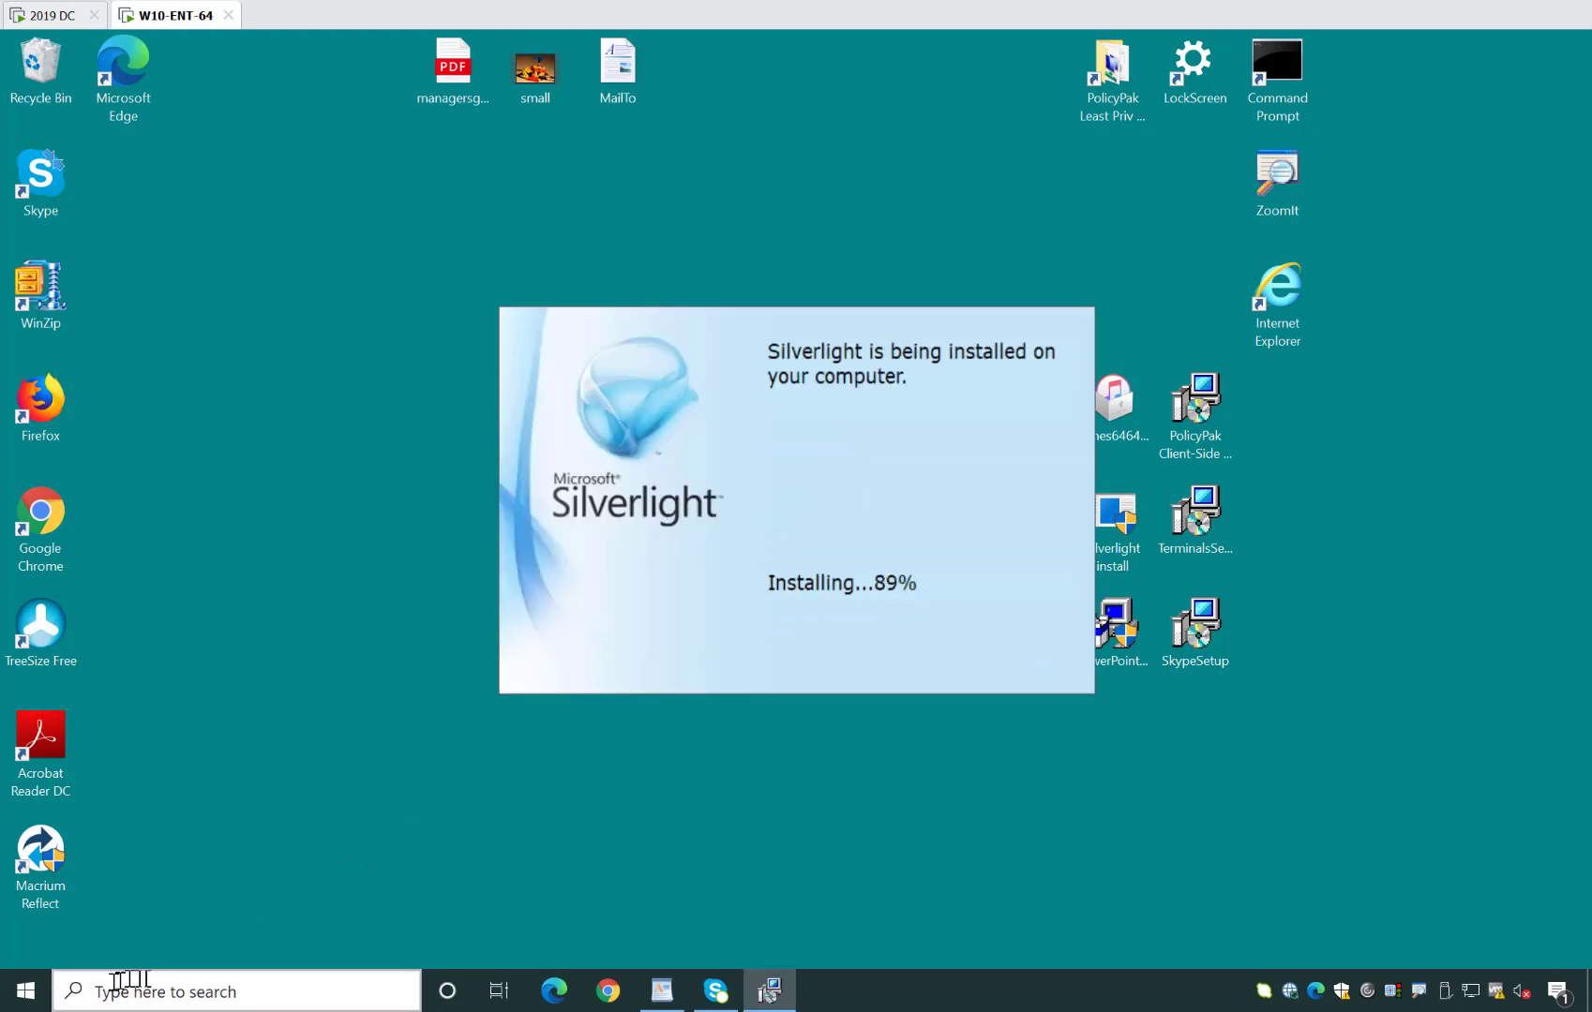
- Close the finished Silverlight installer and open the PolicyPak log under Applications and Services Logs in Event Viewer
right_click(26, 990)
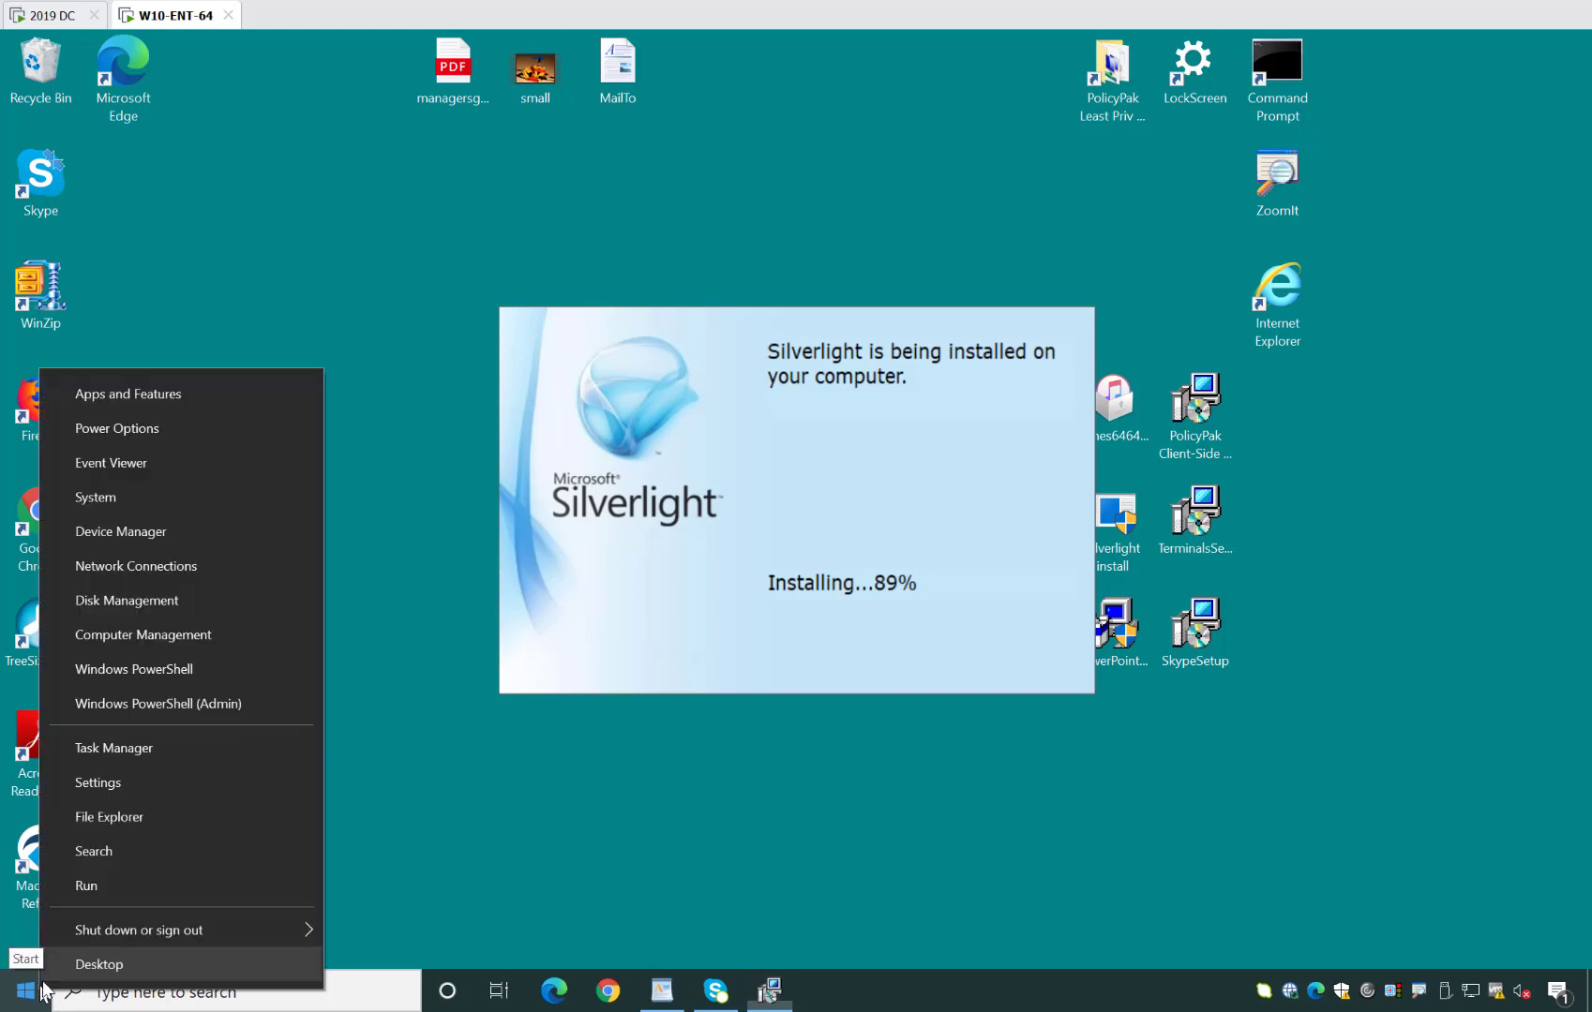
left_click(175, 462)
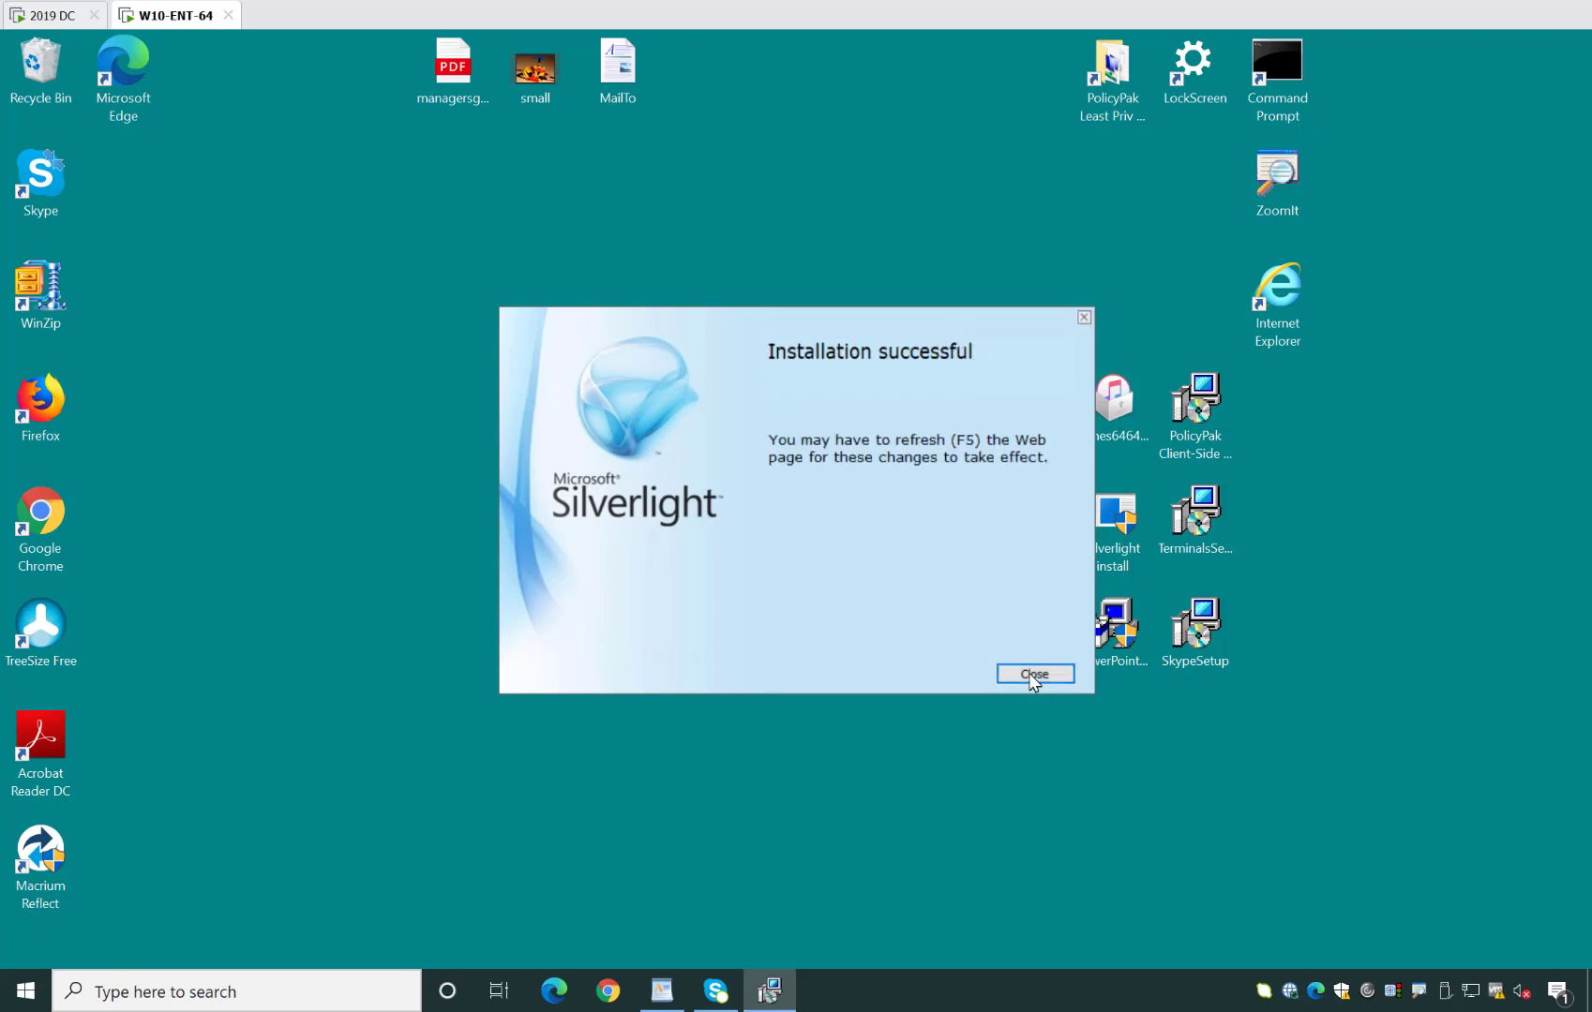
left_click(1033, 677)
double_click(614, 383)
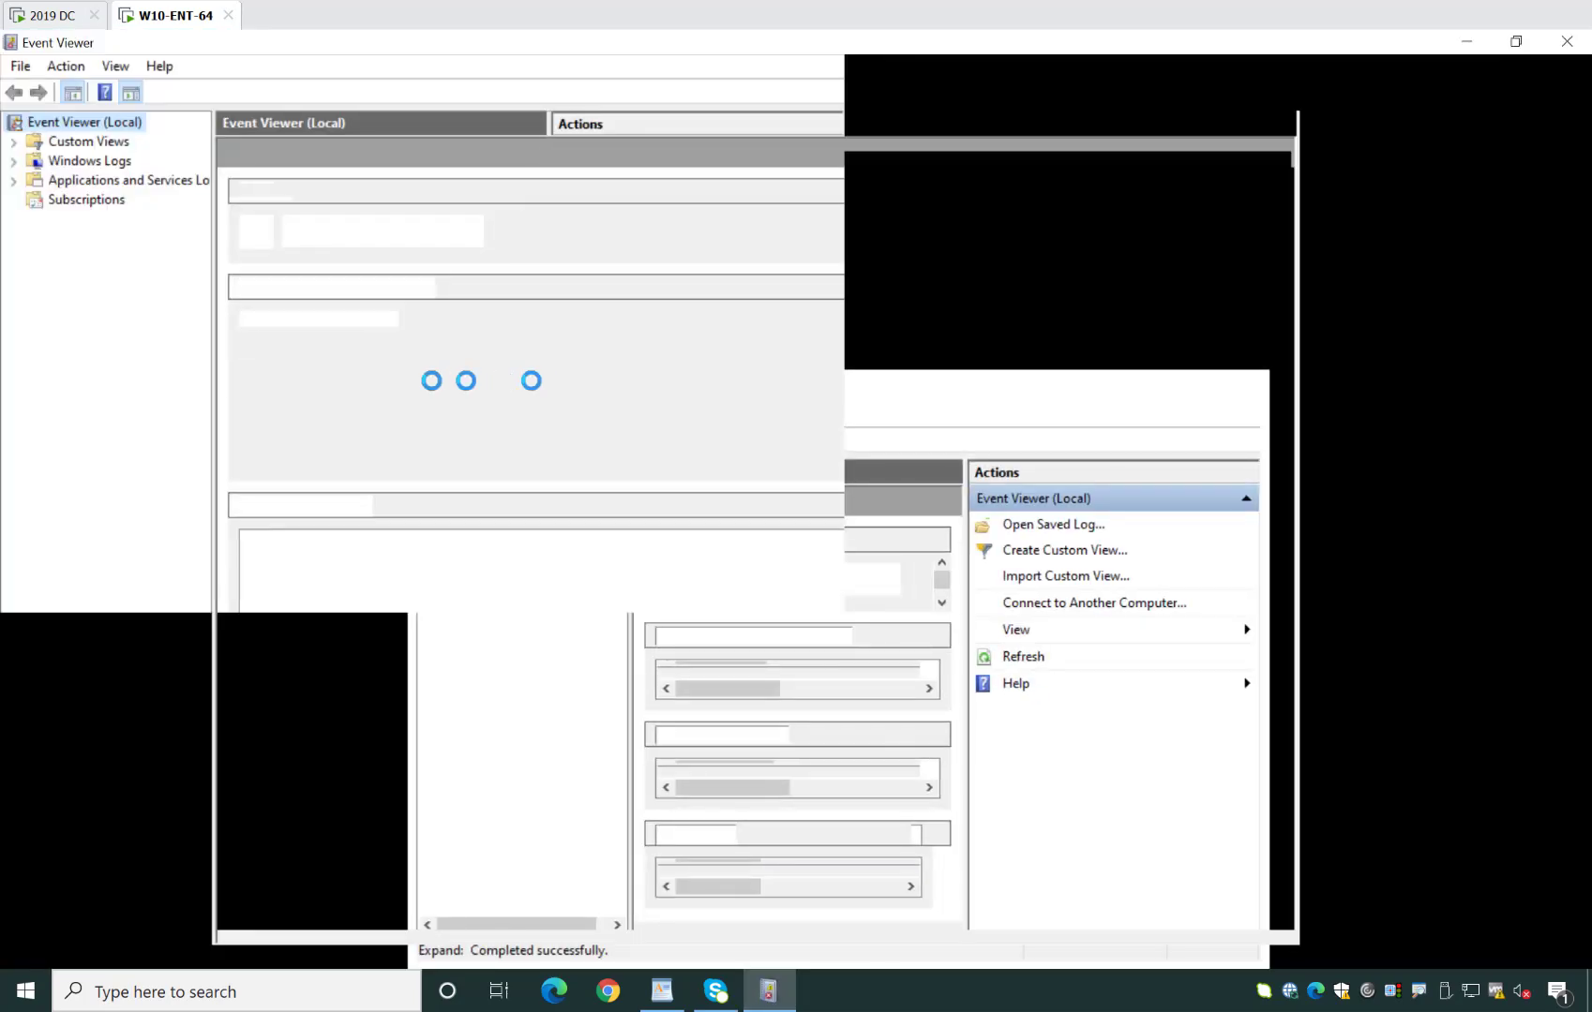
left_click(13, 161)
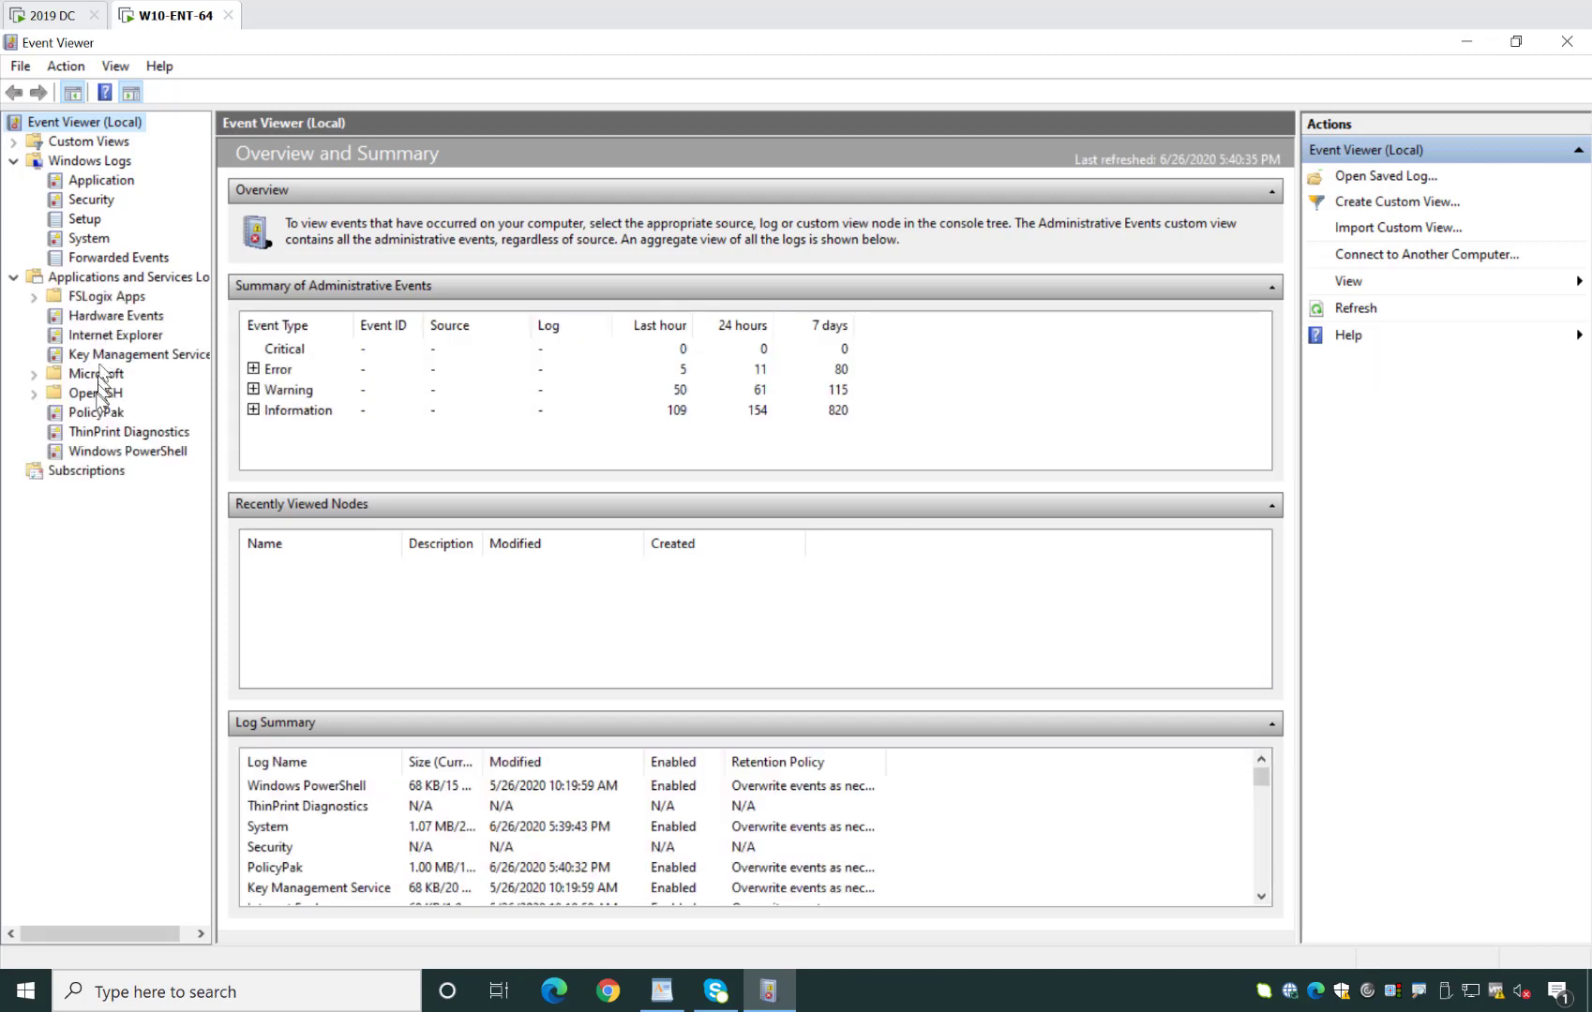
left_click(91, 415)
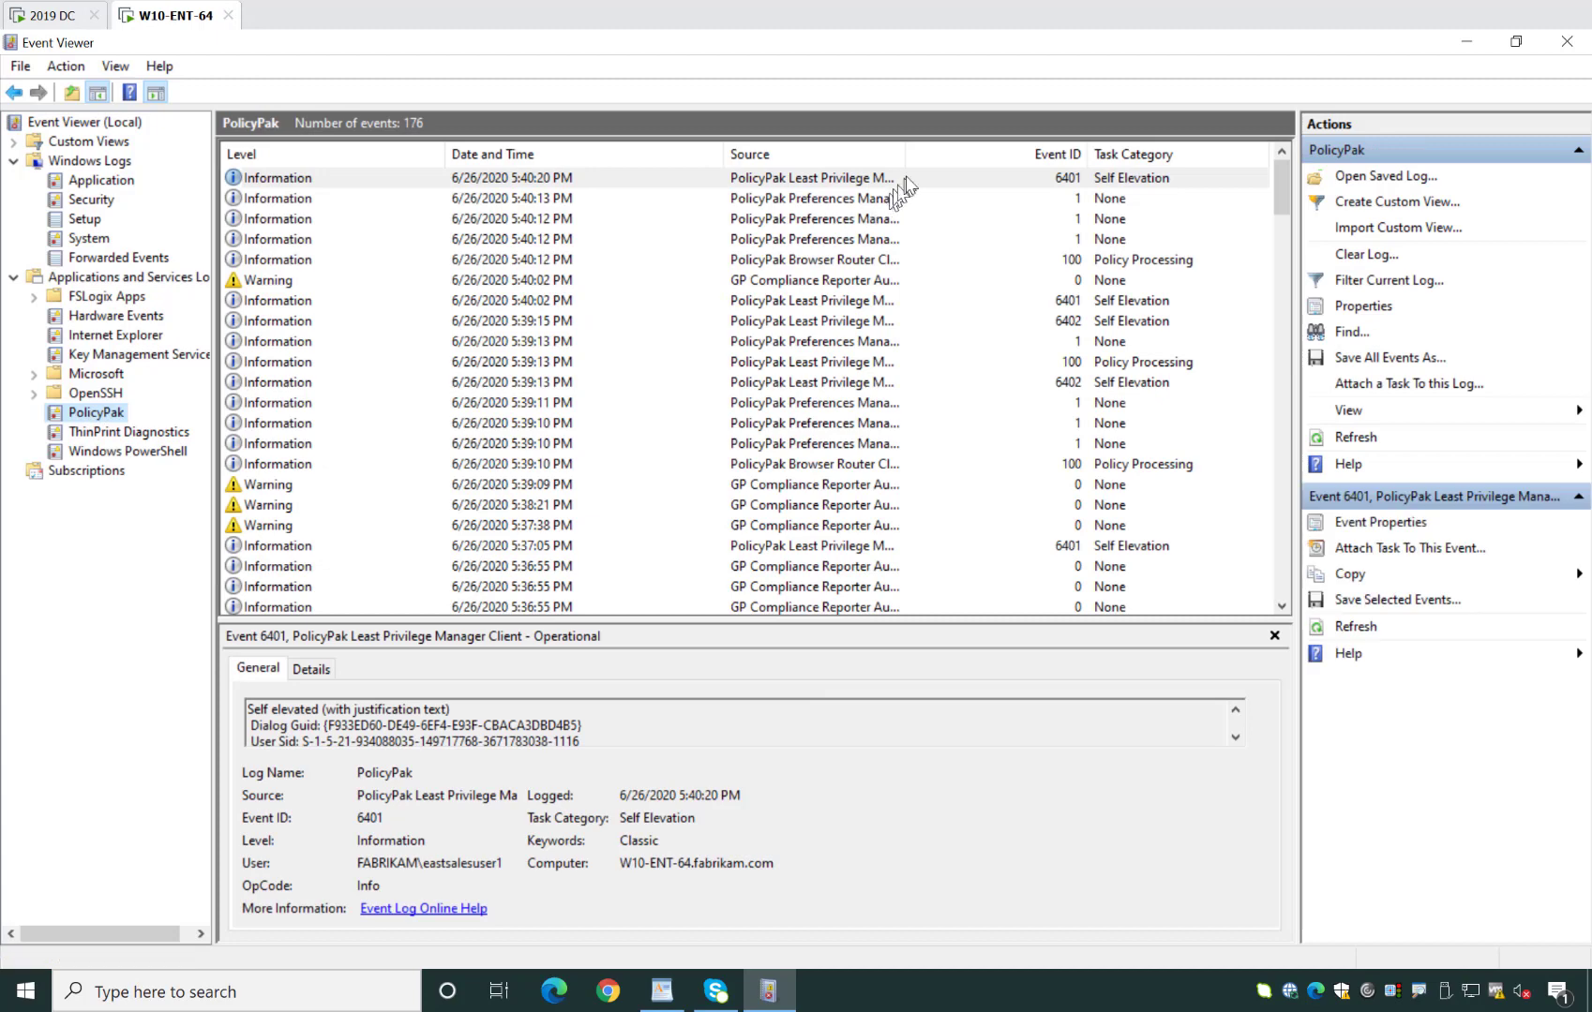
- Widen the Source column, enlarge the event details, and examine the Silverlight self-elevation event's process path and justification text
left_click_drag(908, 154, 1024, 154)
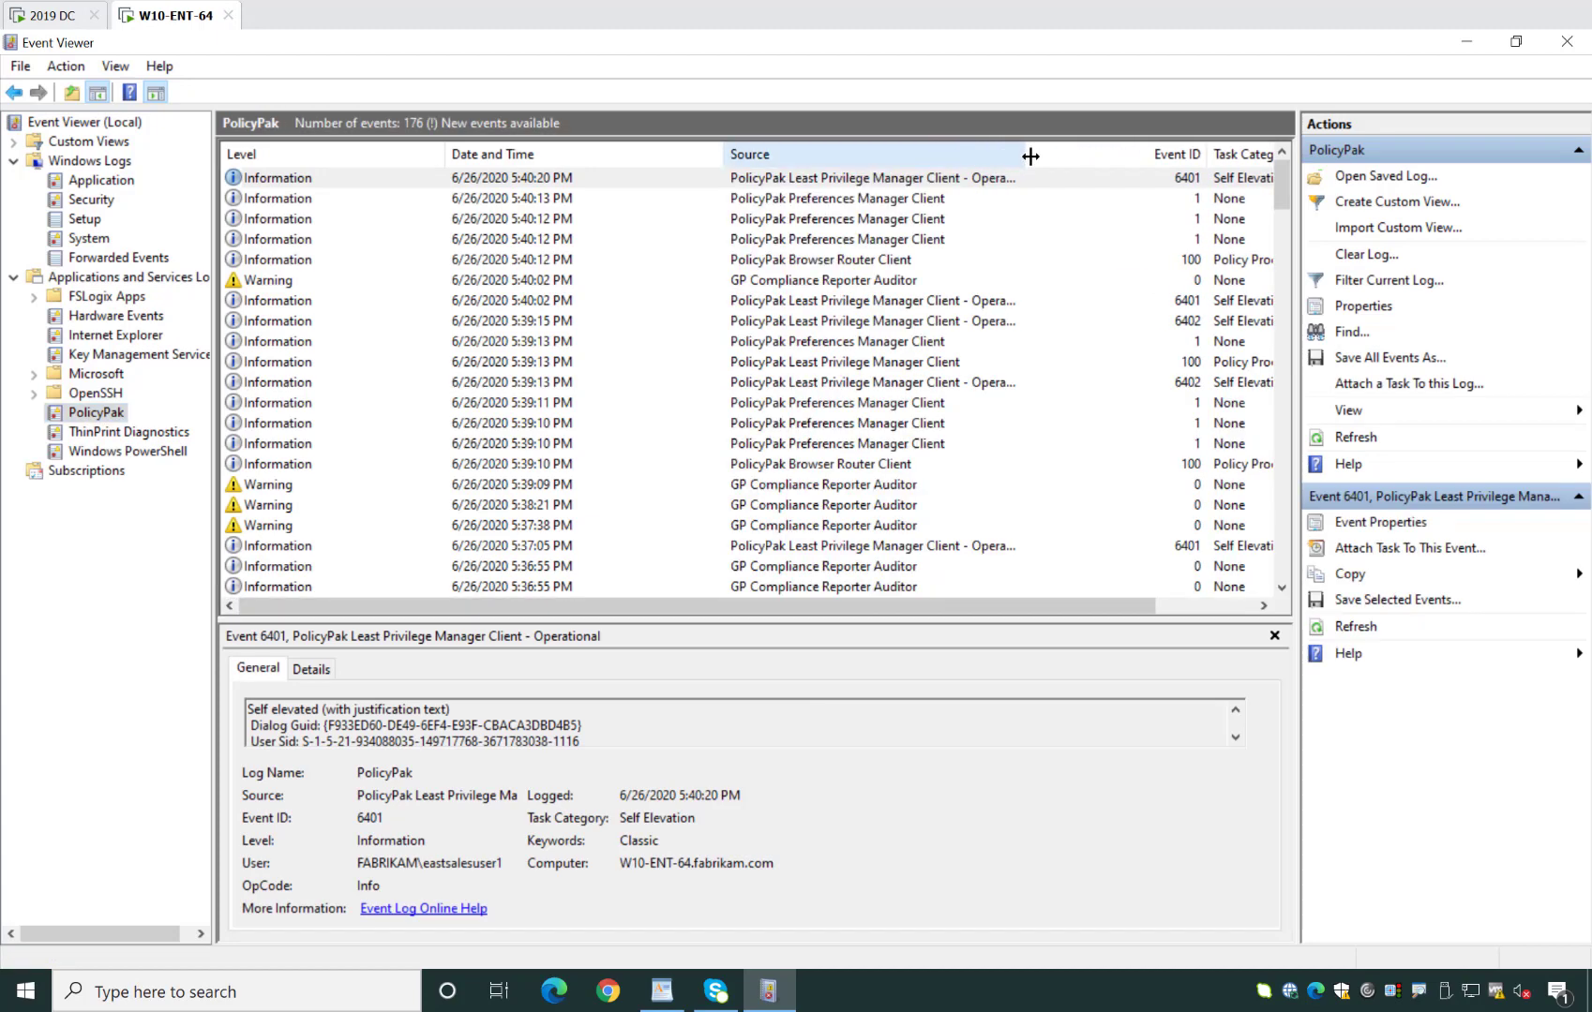
left_click(1014, 178)
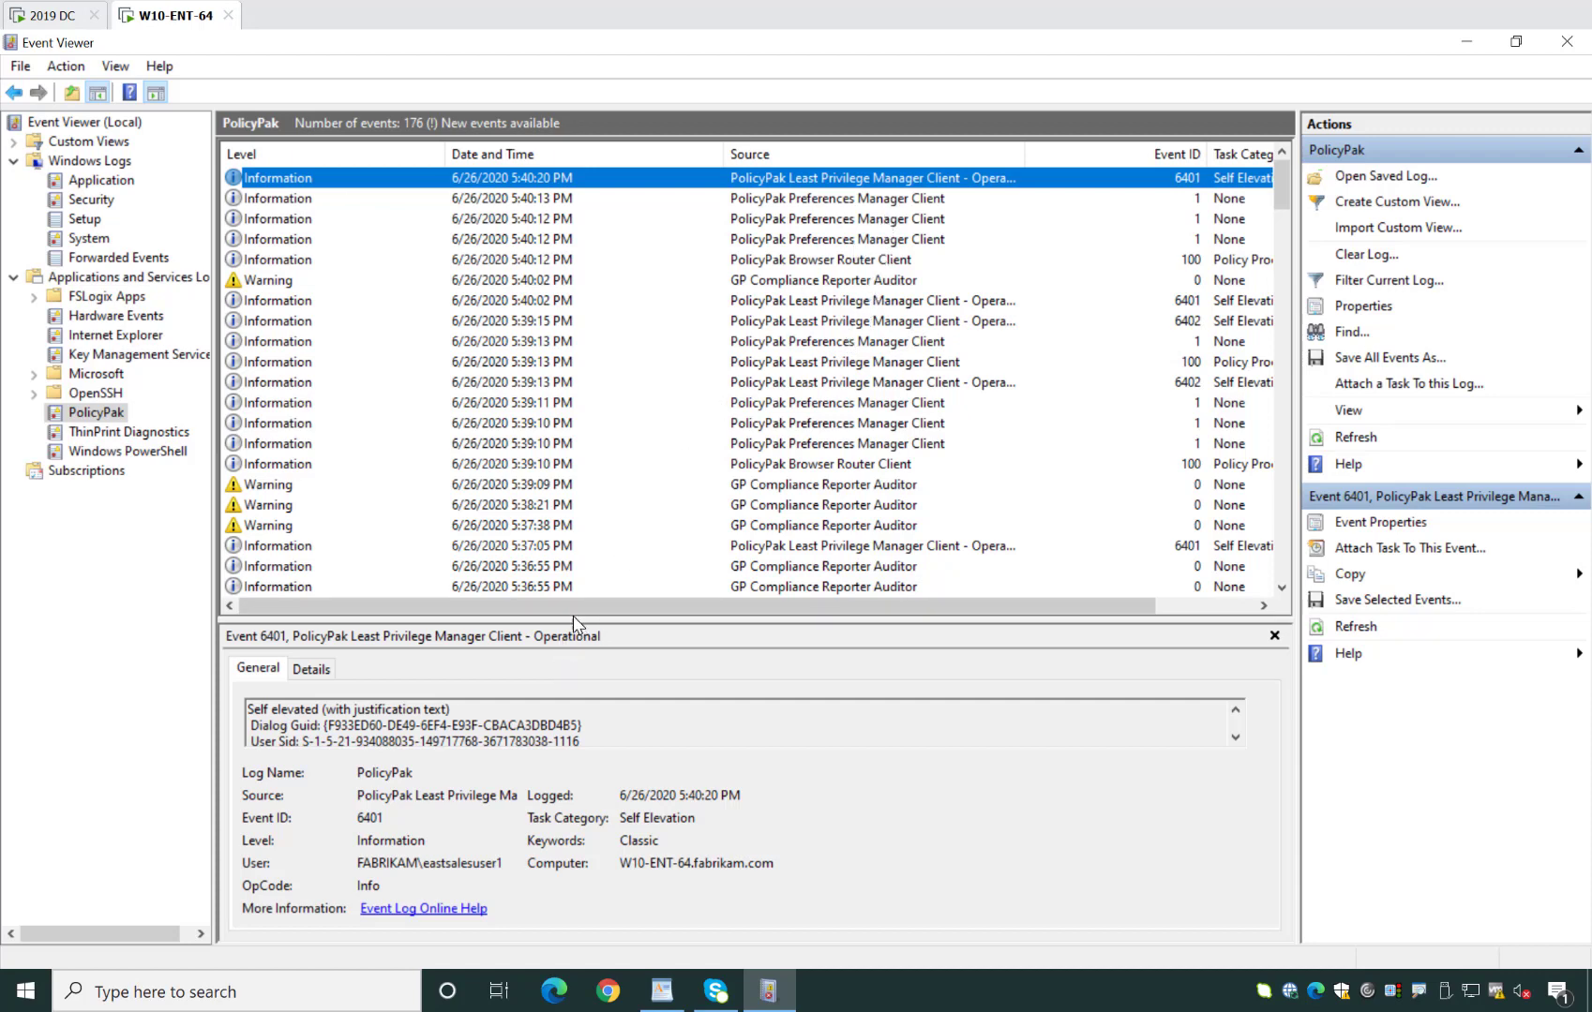
left_click_drag(573, 616, 603, 420)
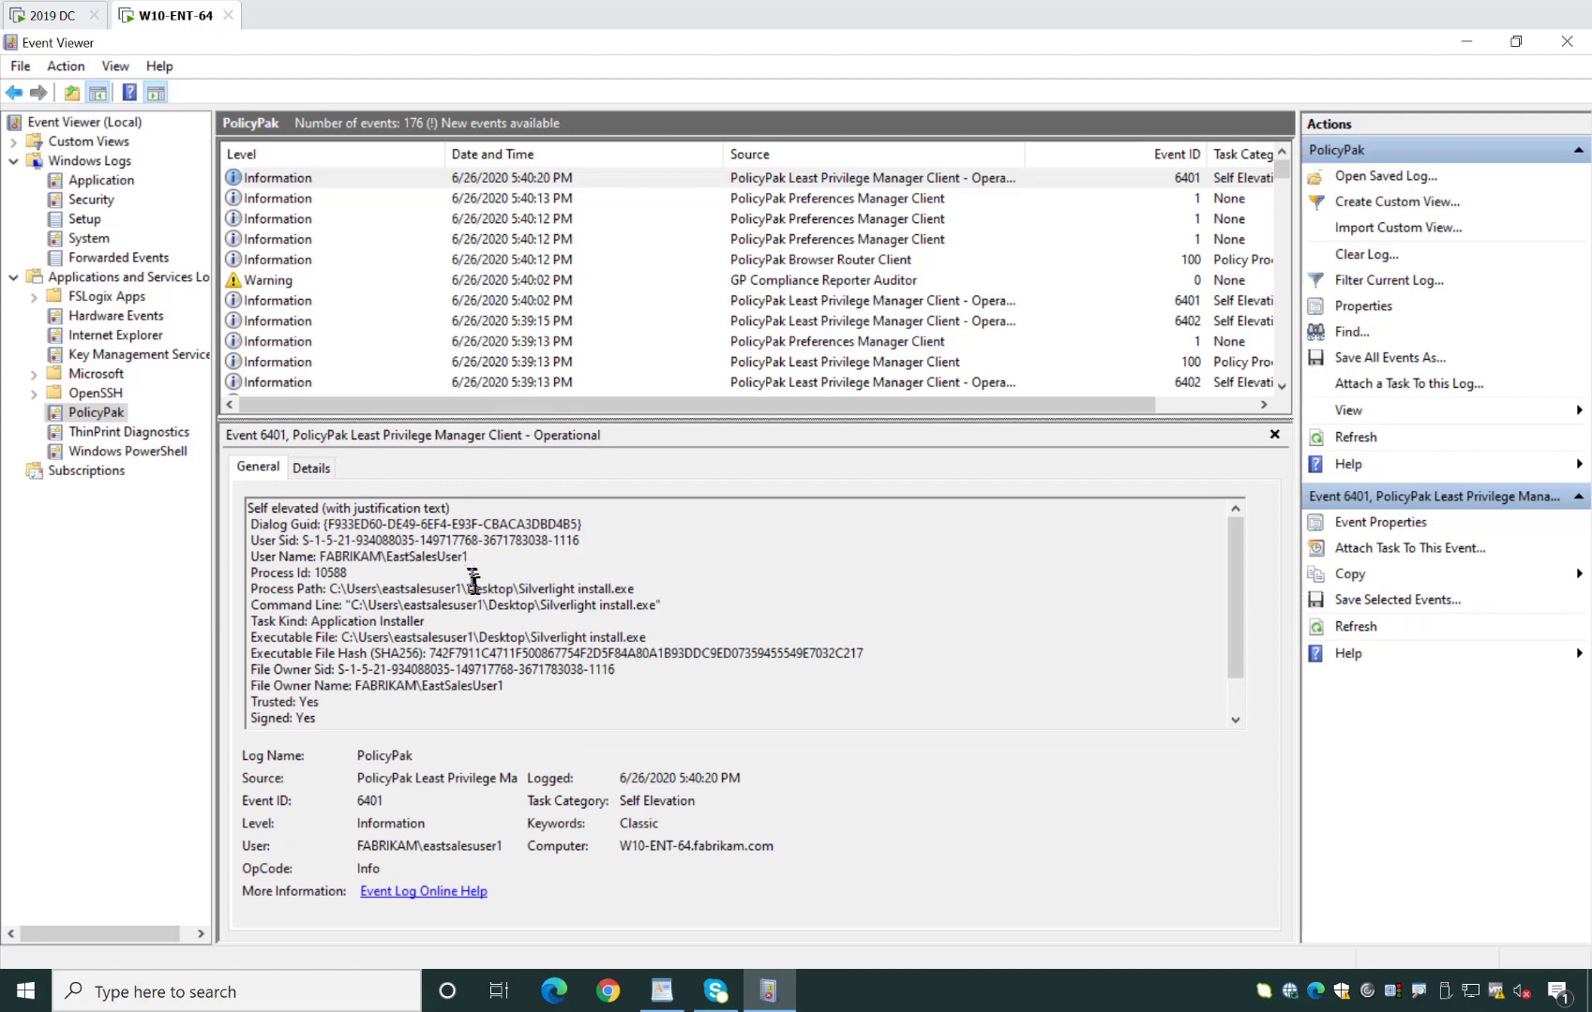
left_click_drag(467, 589, 576, 590)
scroll(538, 616, "down", 1)
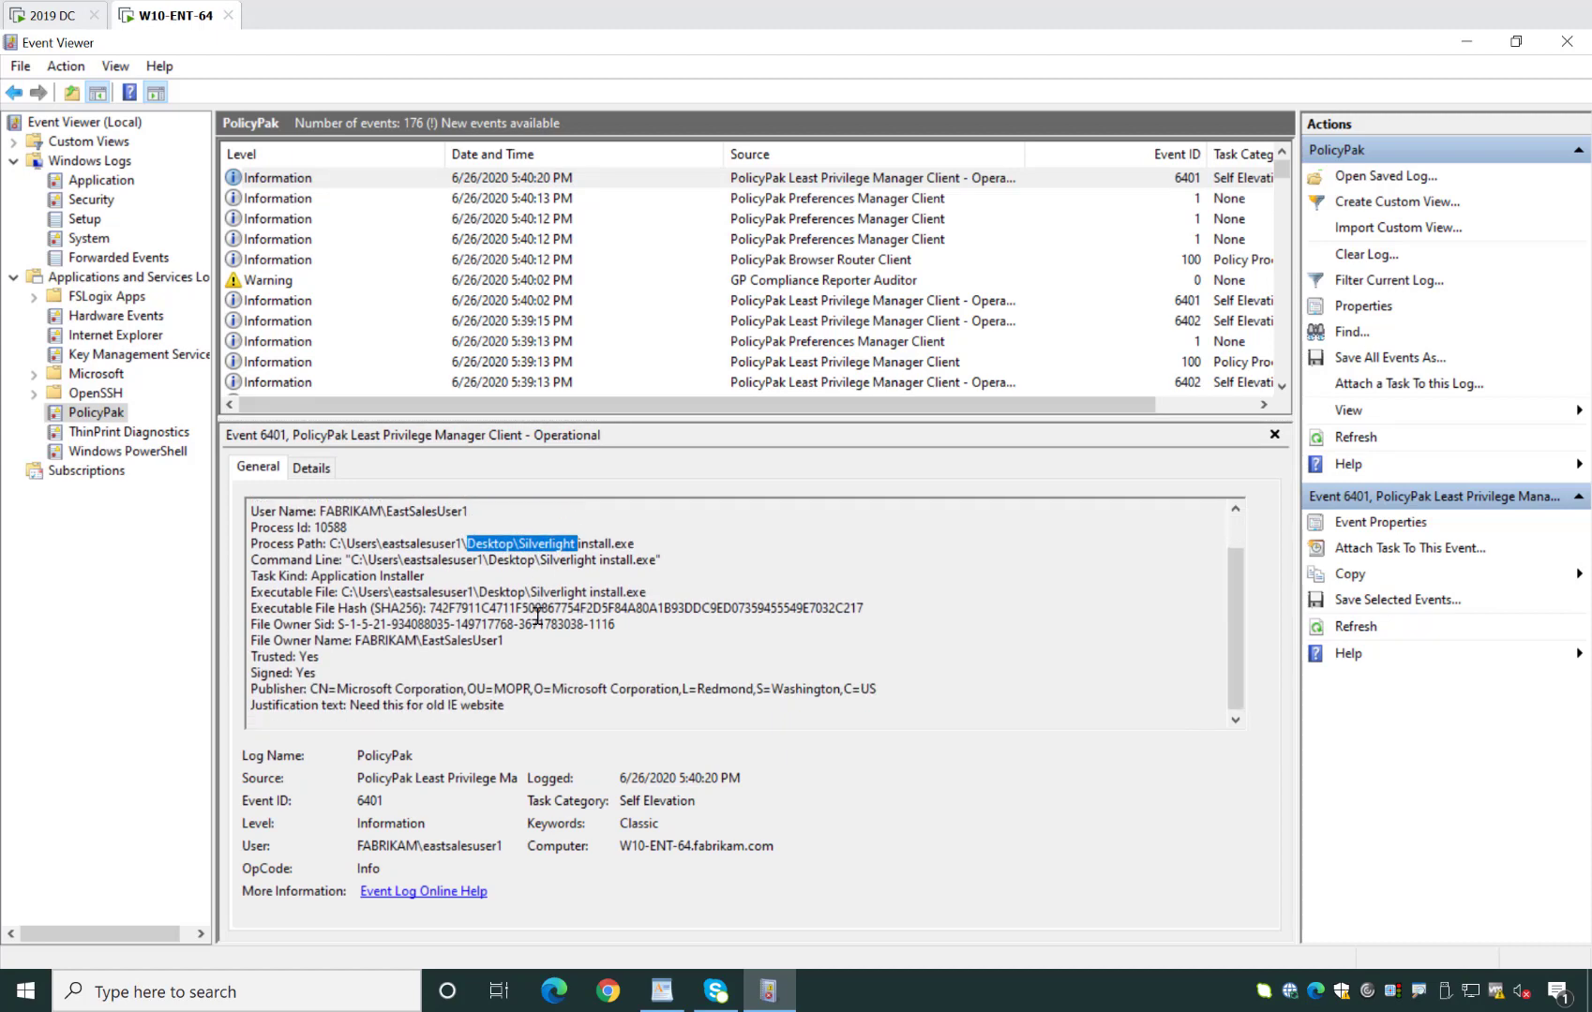
left_click_drag(508, 705, 397, 704)
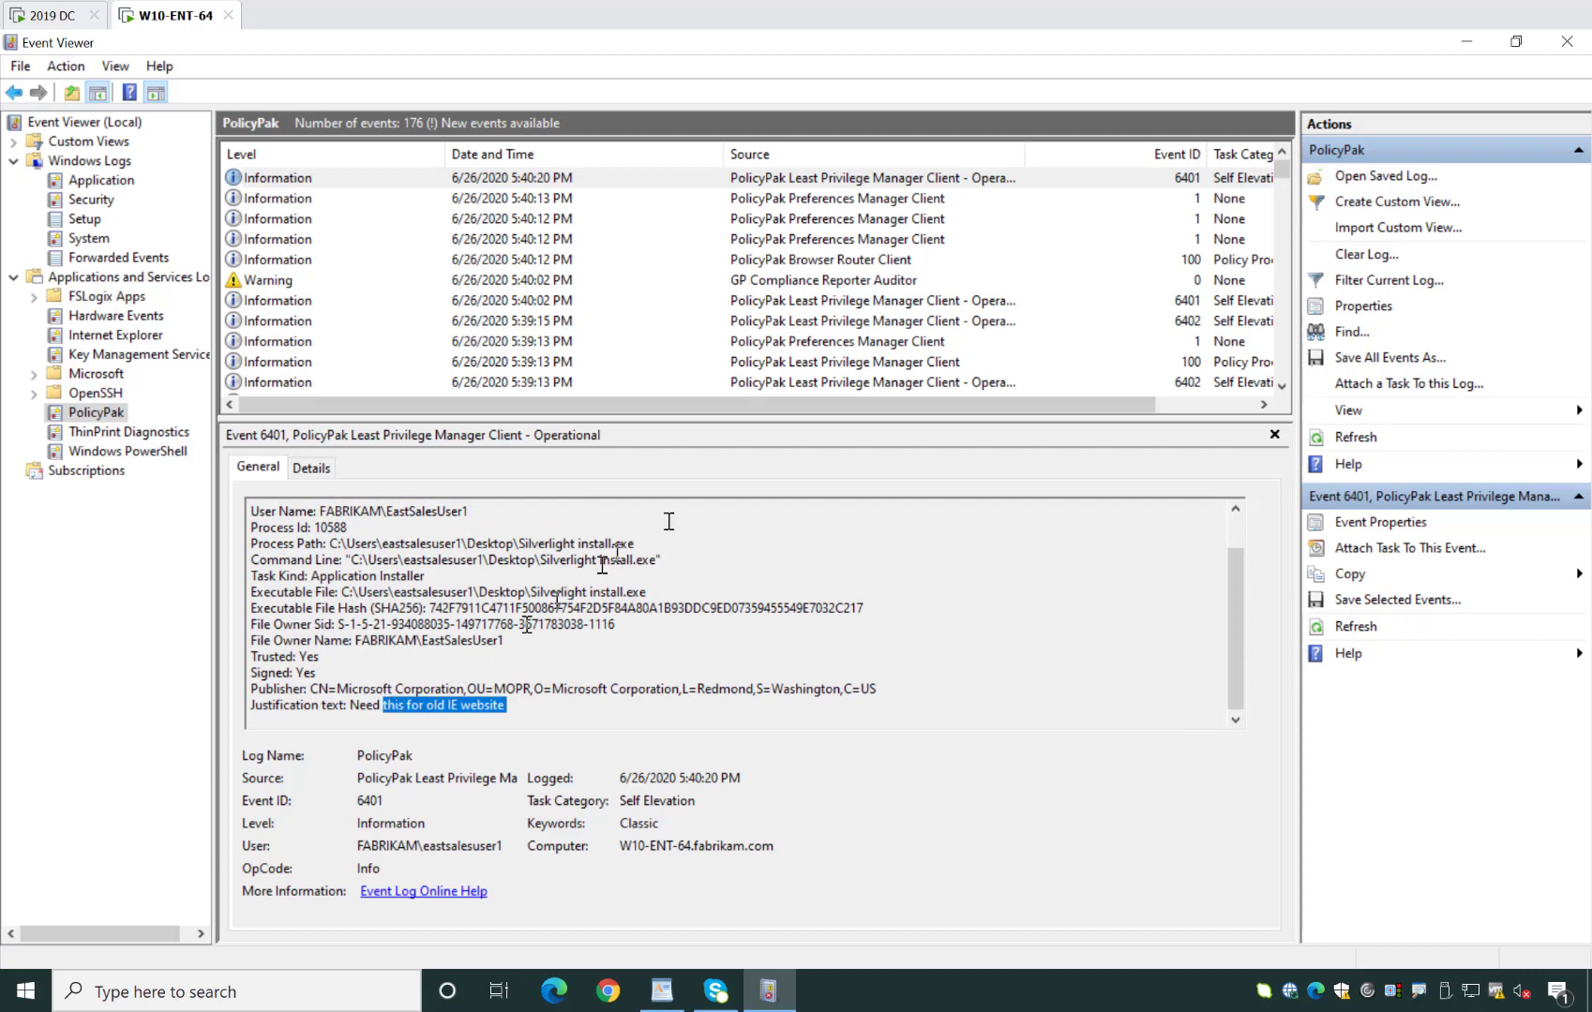
- Examine the Procmon self-elevation event's justification text and the newest 6402 allowed-versus-blocked event, and close Event Viewer
left_click(924, 302)
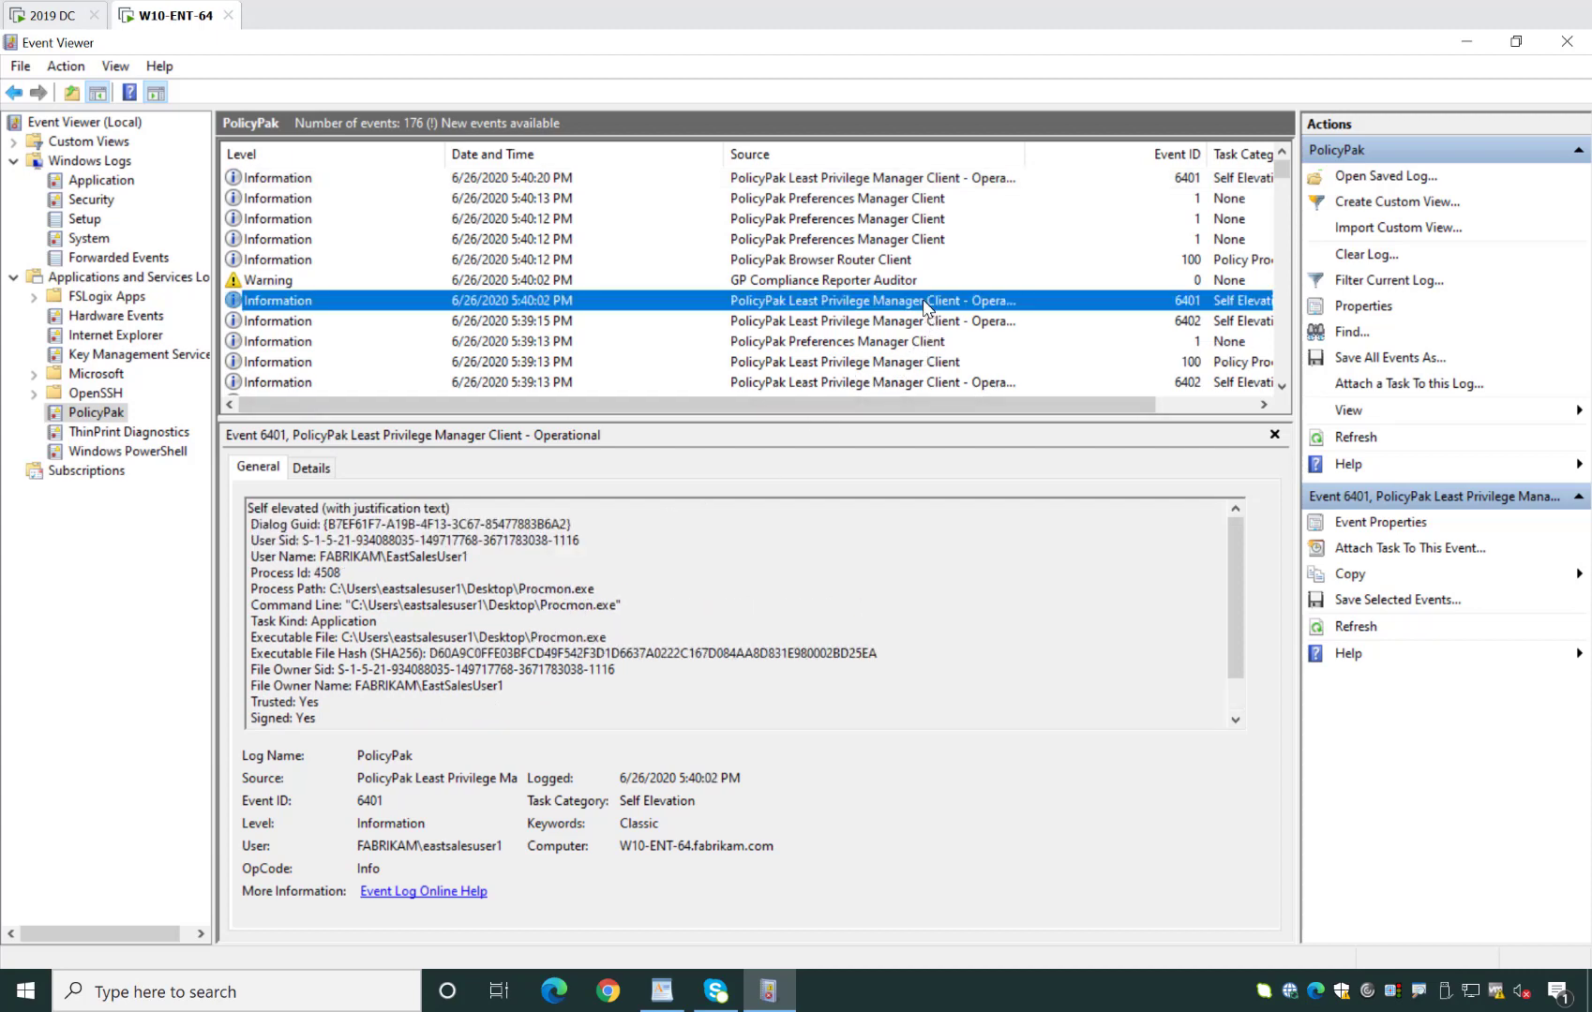
scroll(667, 632, "down", 1)
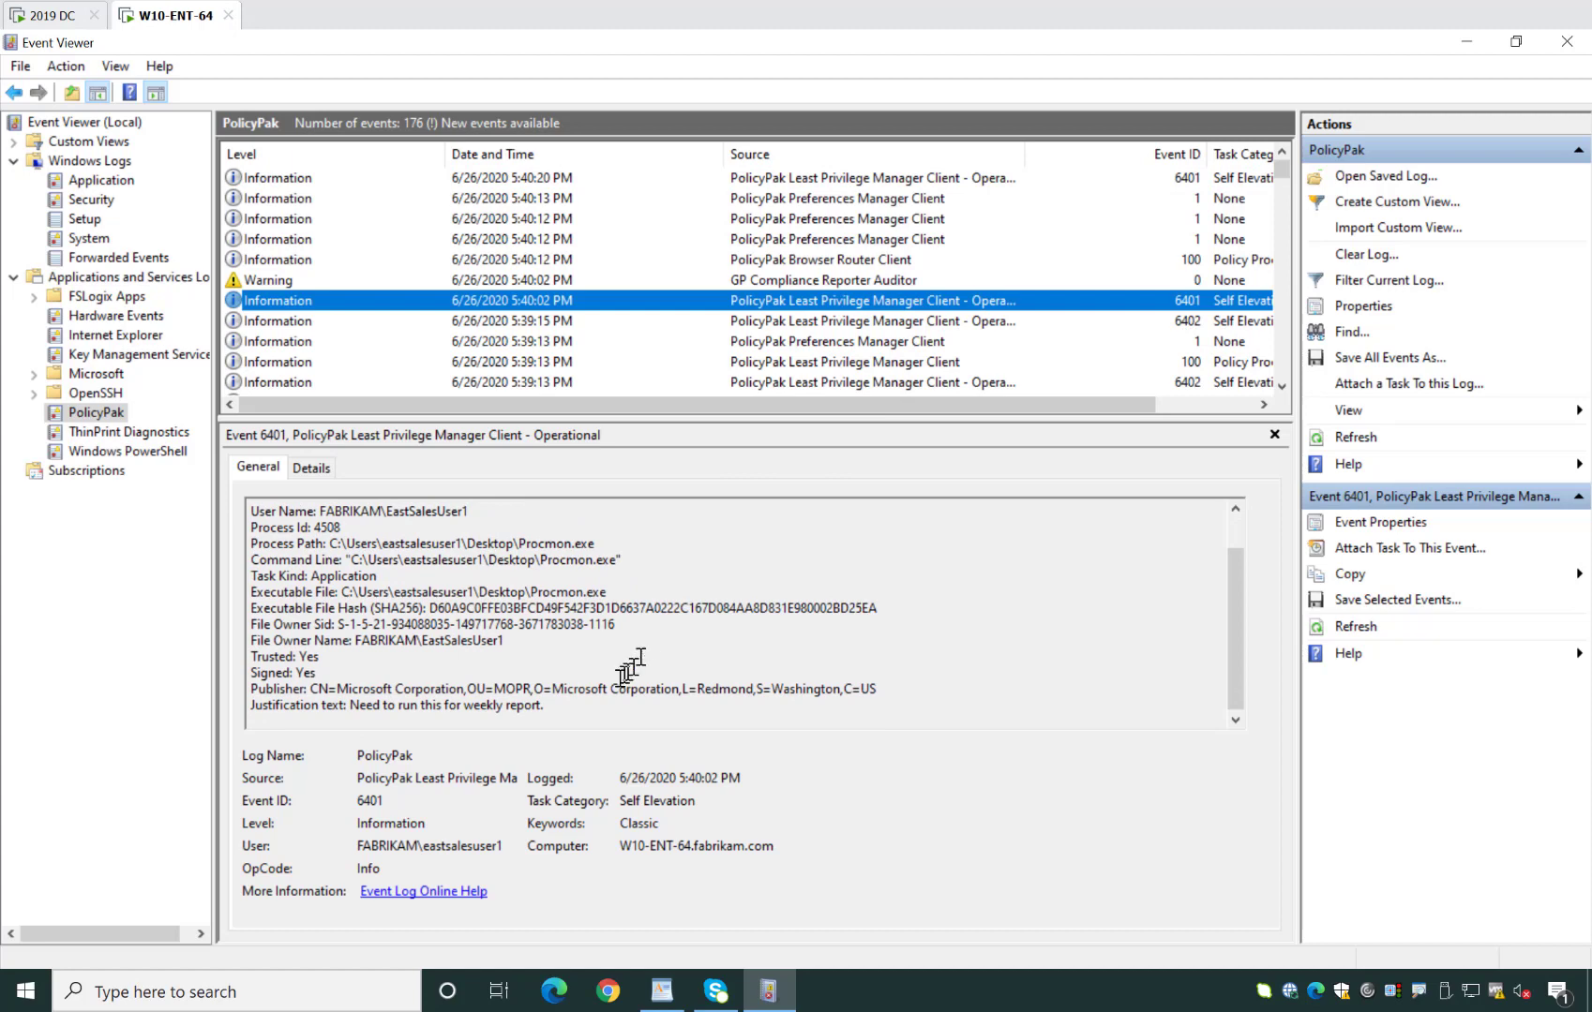
left_click_drag(557, 707, 447, 712)
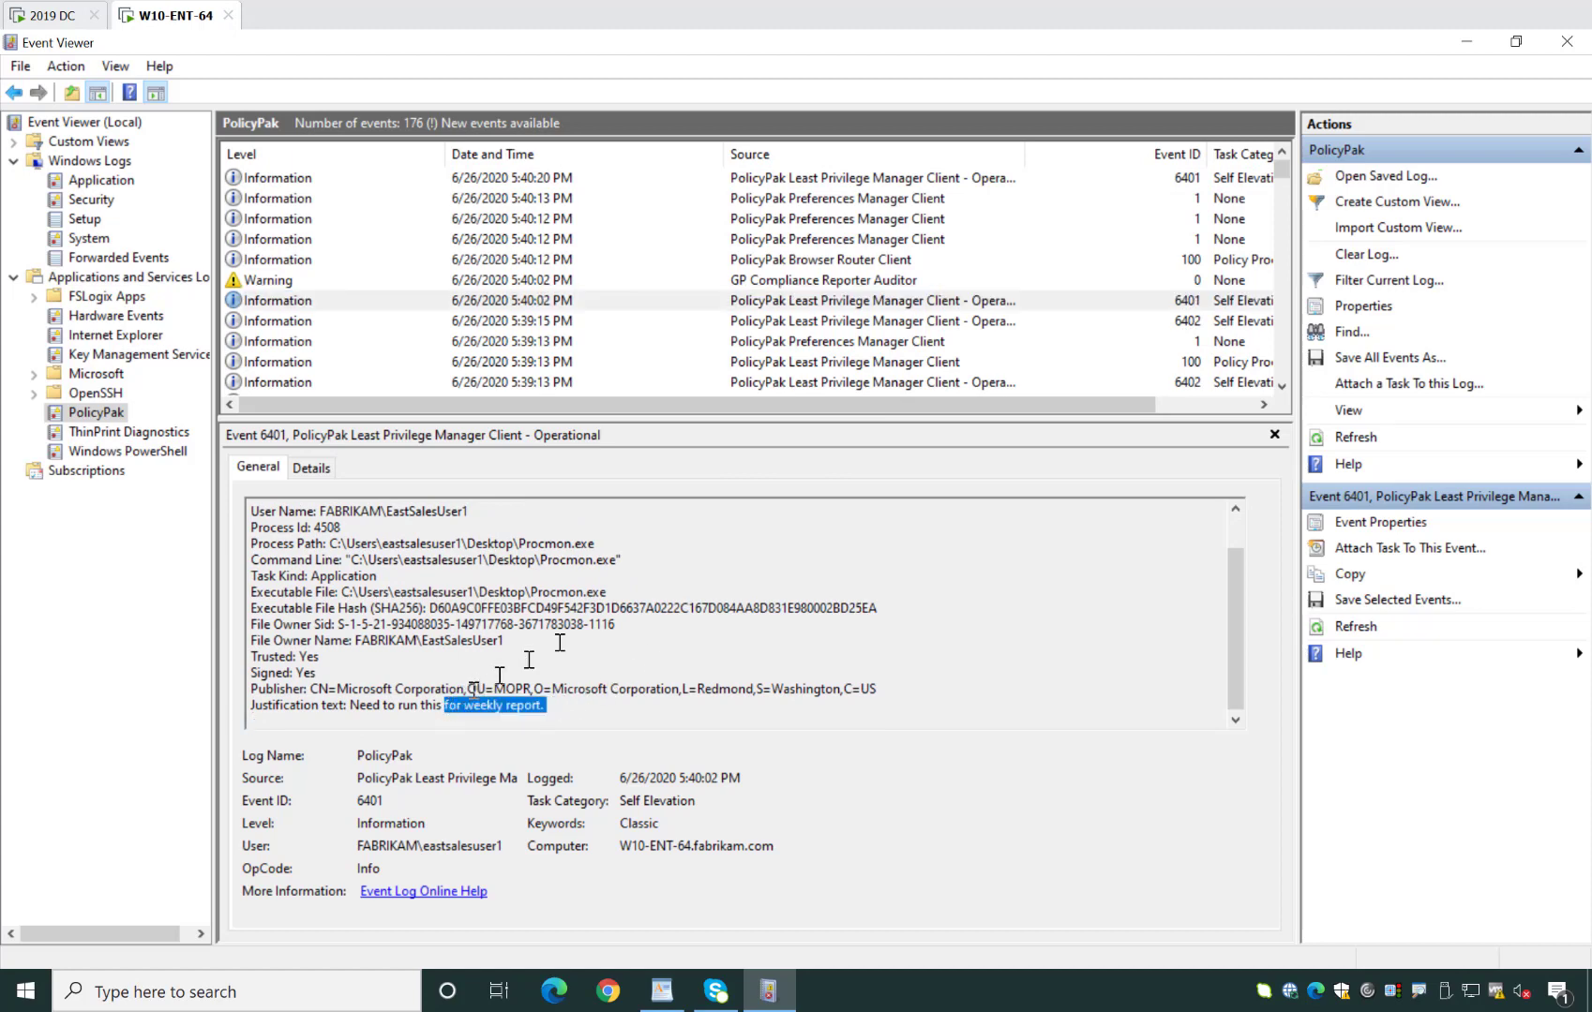
left_click(910, 322)
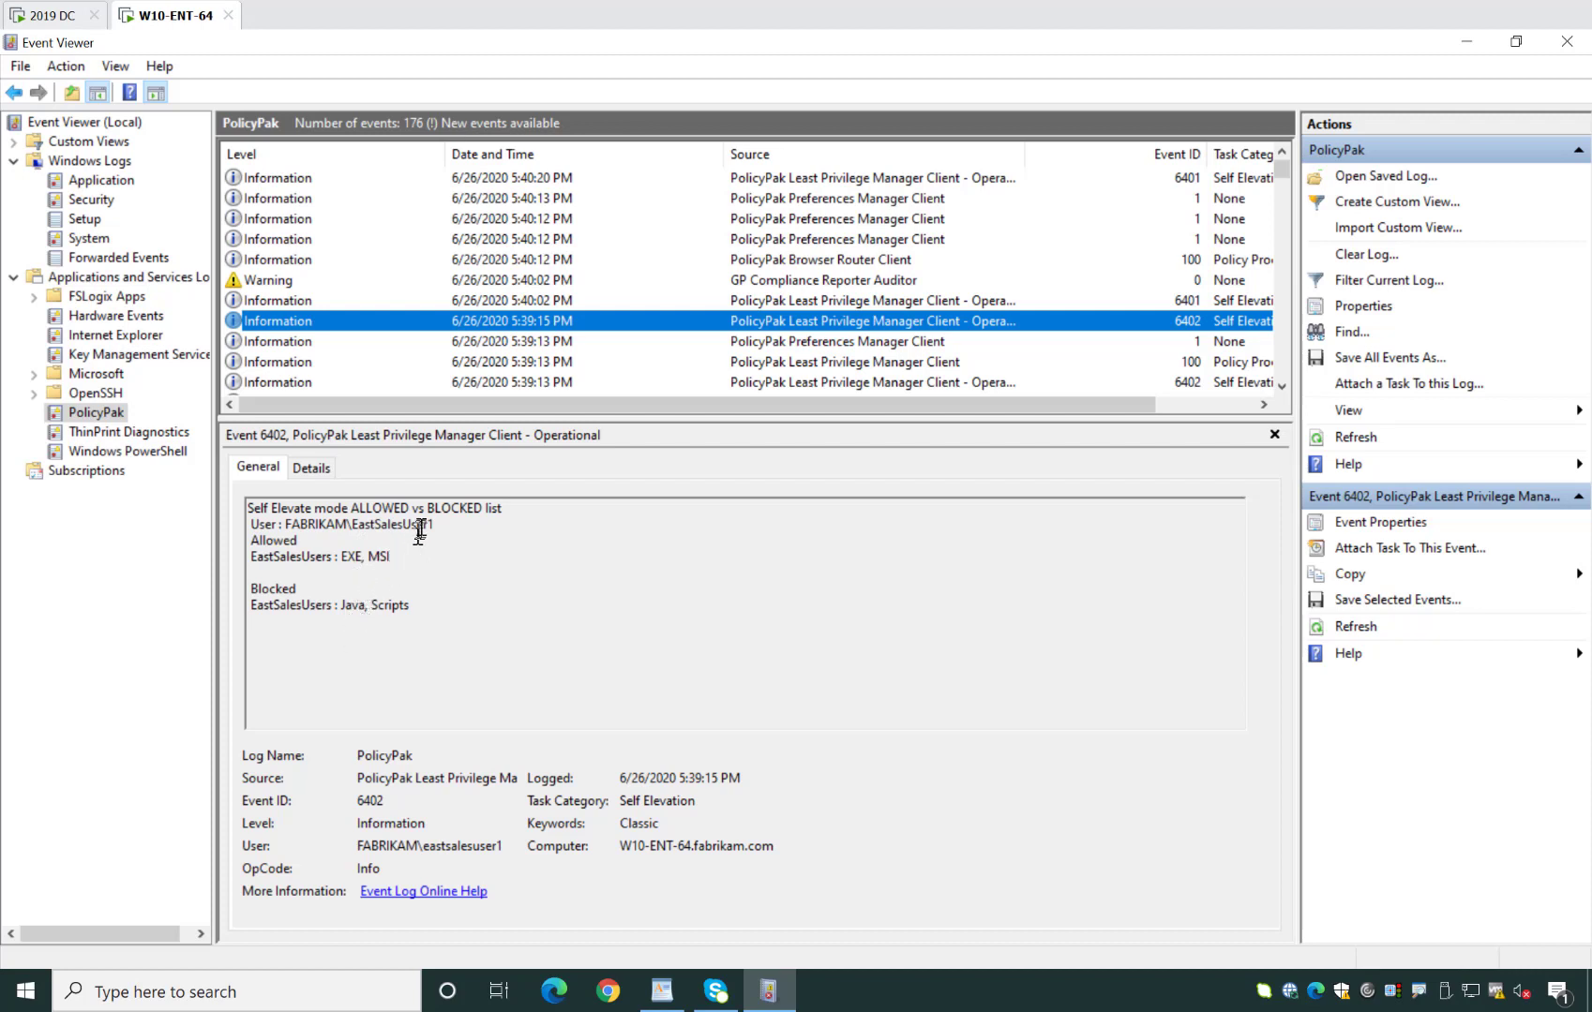
left_click(1562, 41)
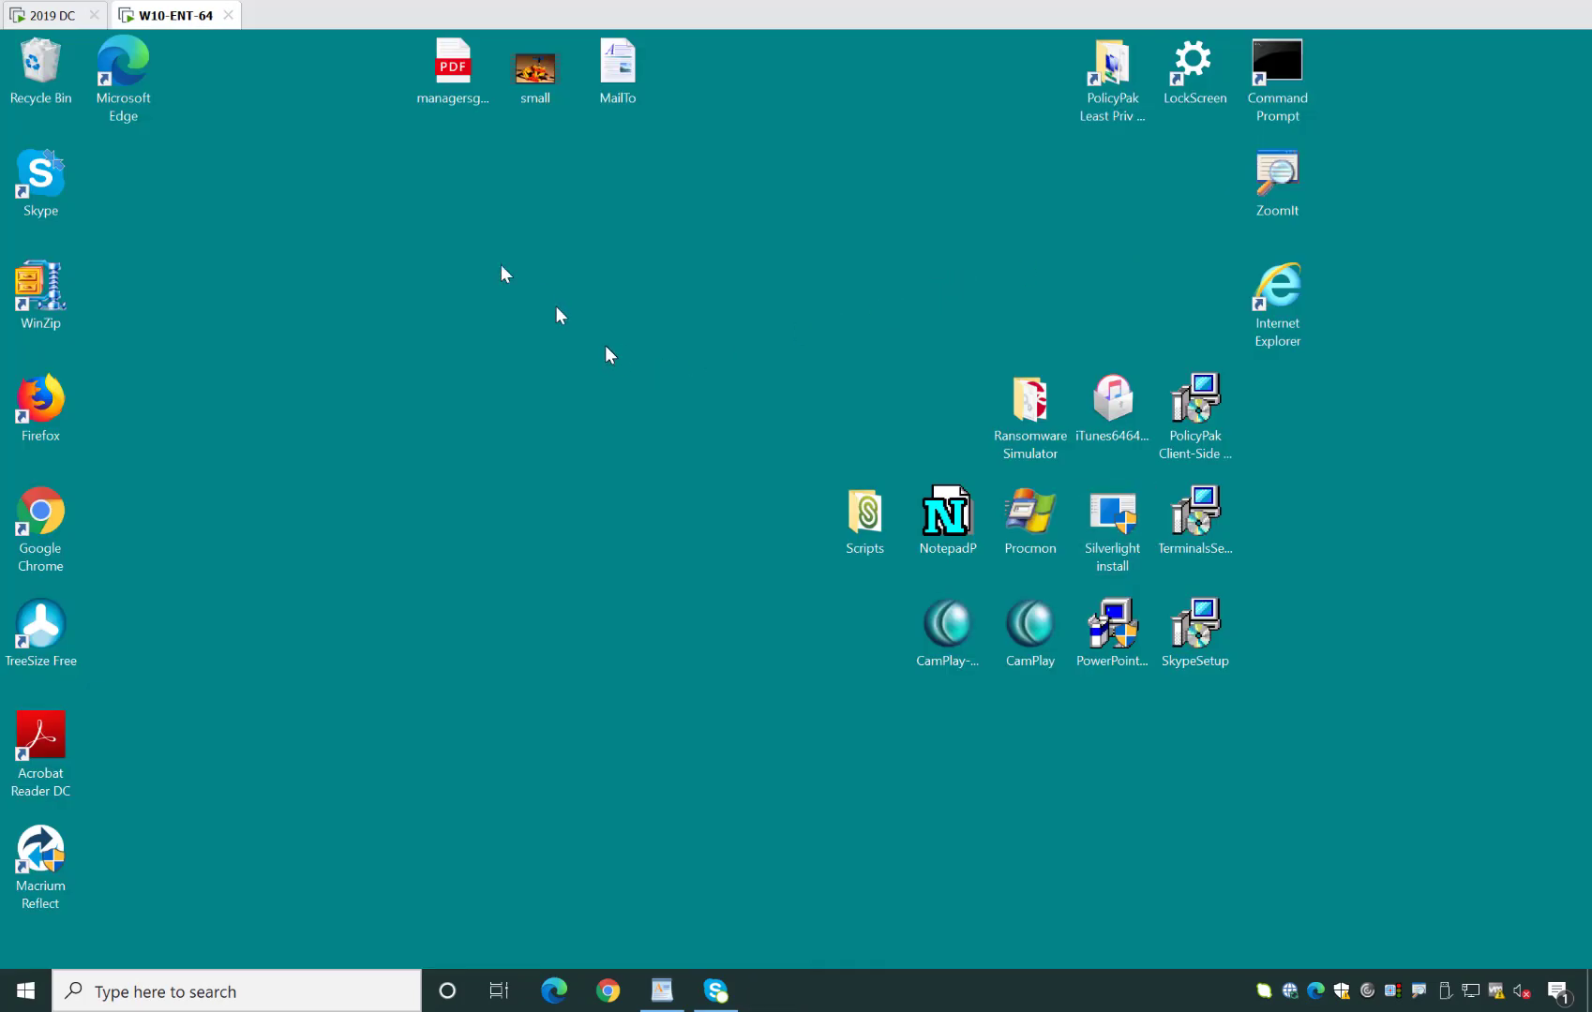
- Switch to the 2019 DC machine and review the allowed users of the "Self Elevation for East Sales" policy without changing it
left_click(55, 14)
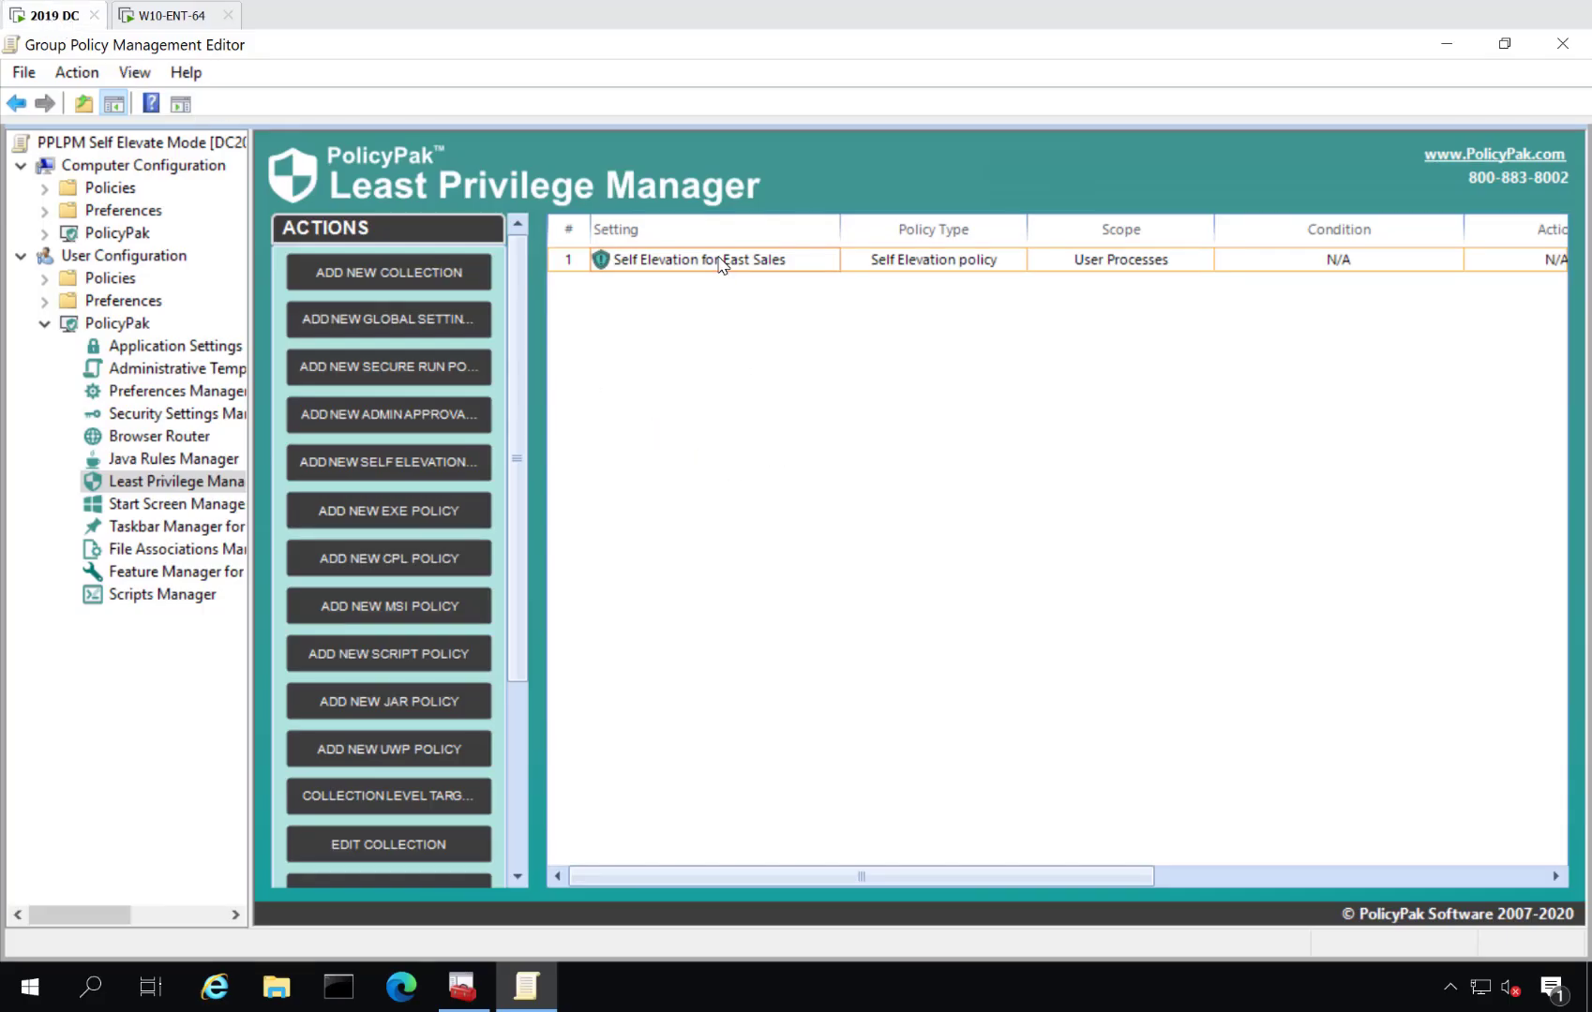
left_click(721, 266)
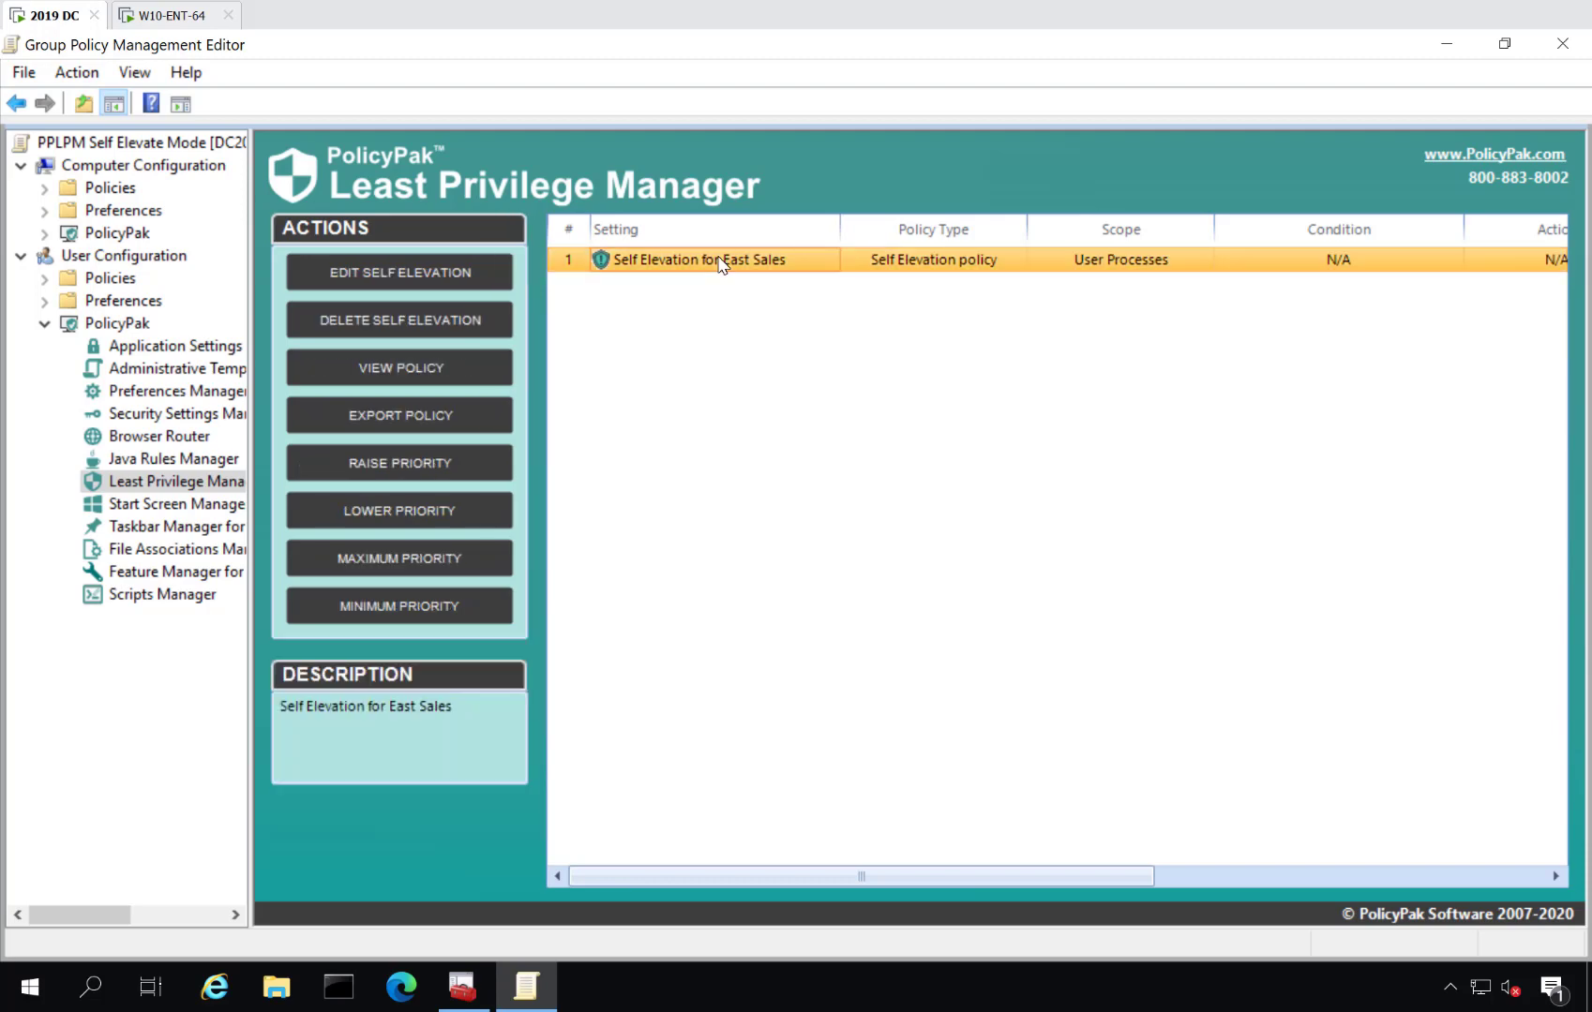
double_click(721, 265)
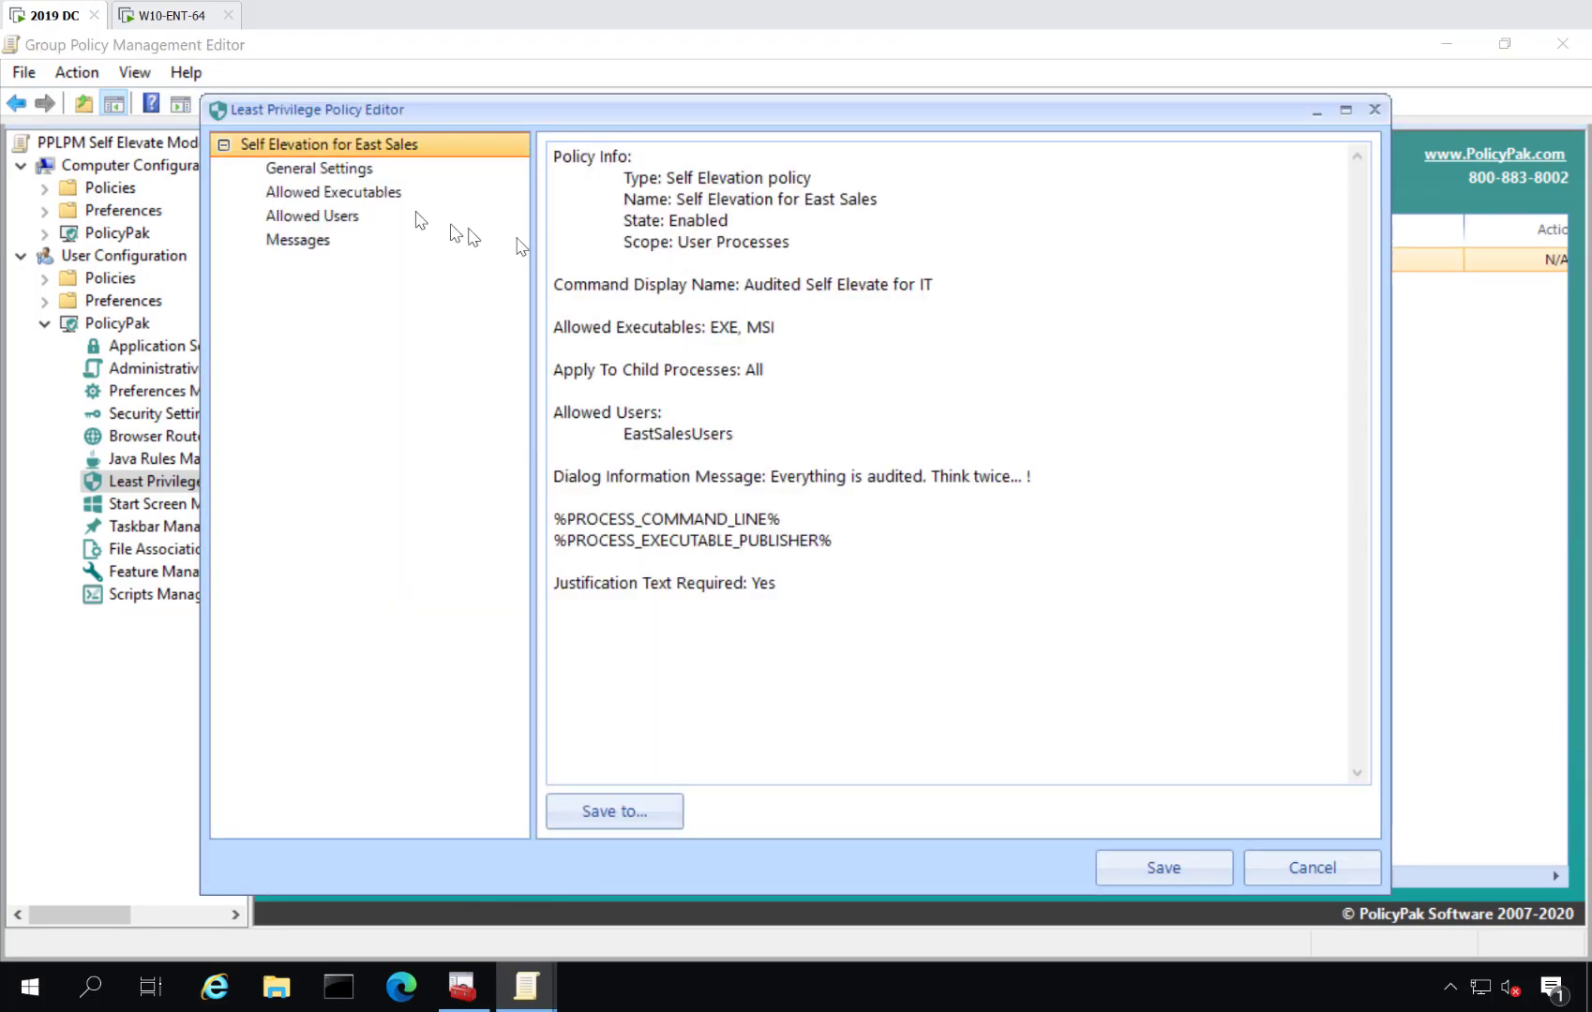
left_click(321, 221)
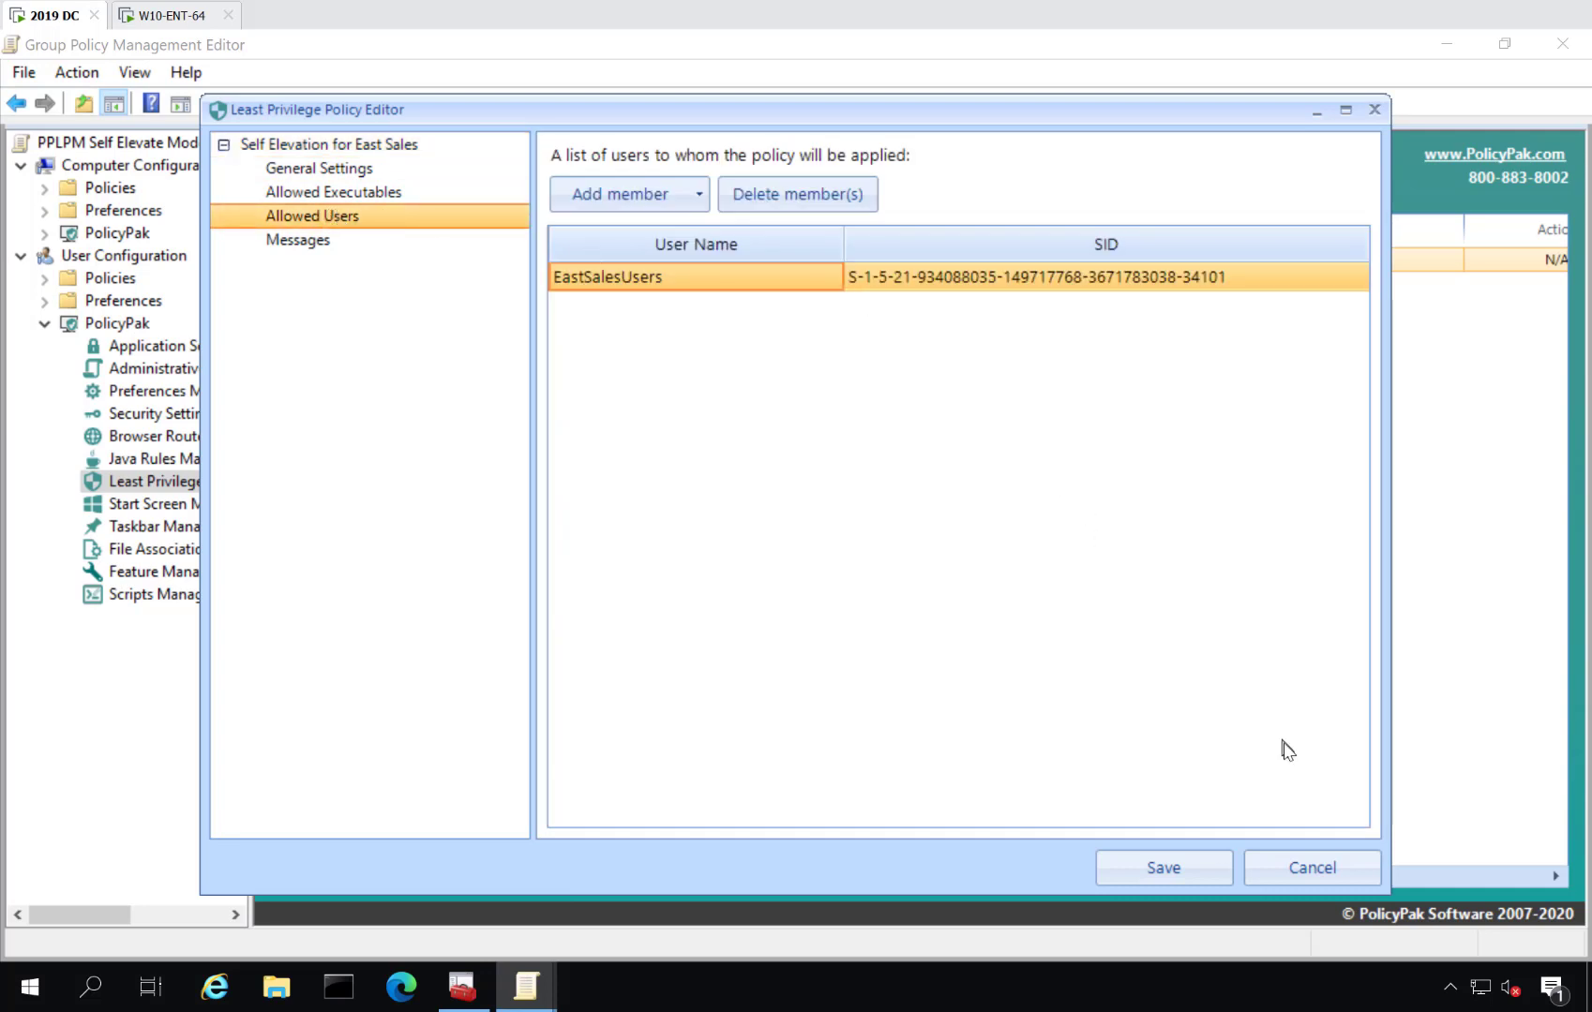
left_click(1317, 876)
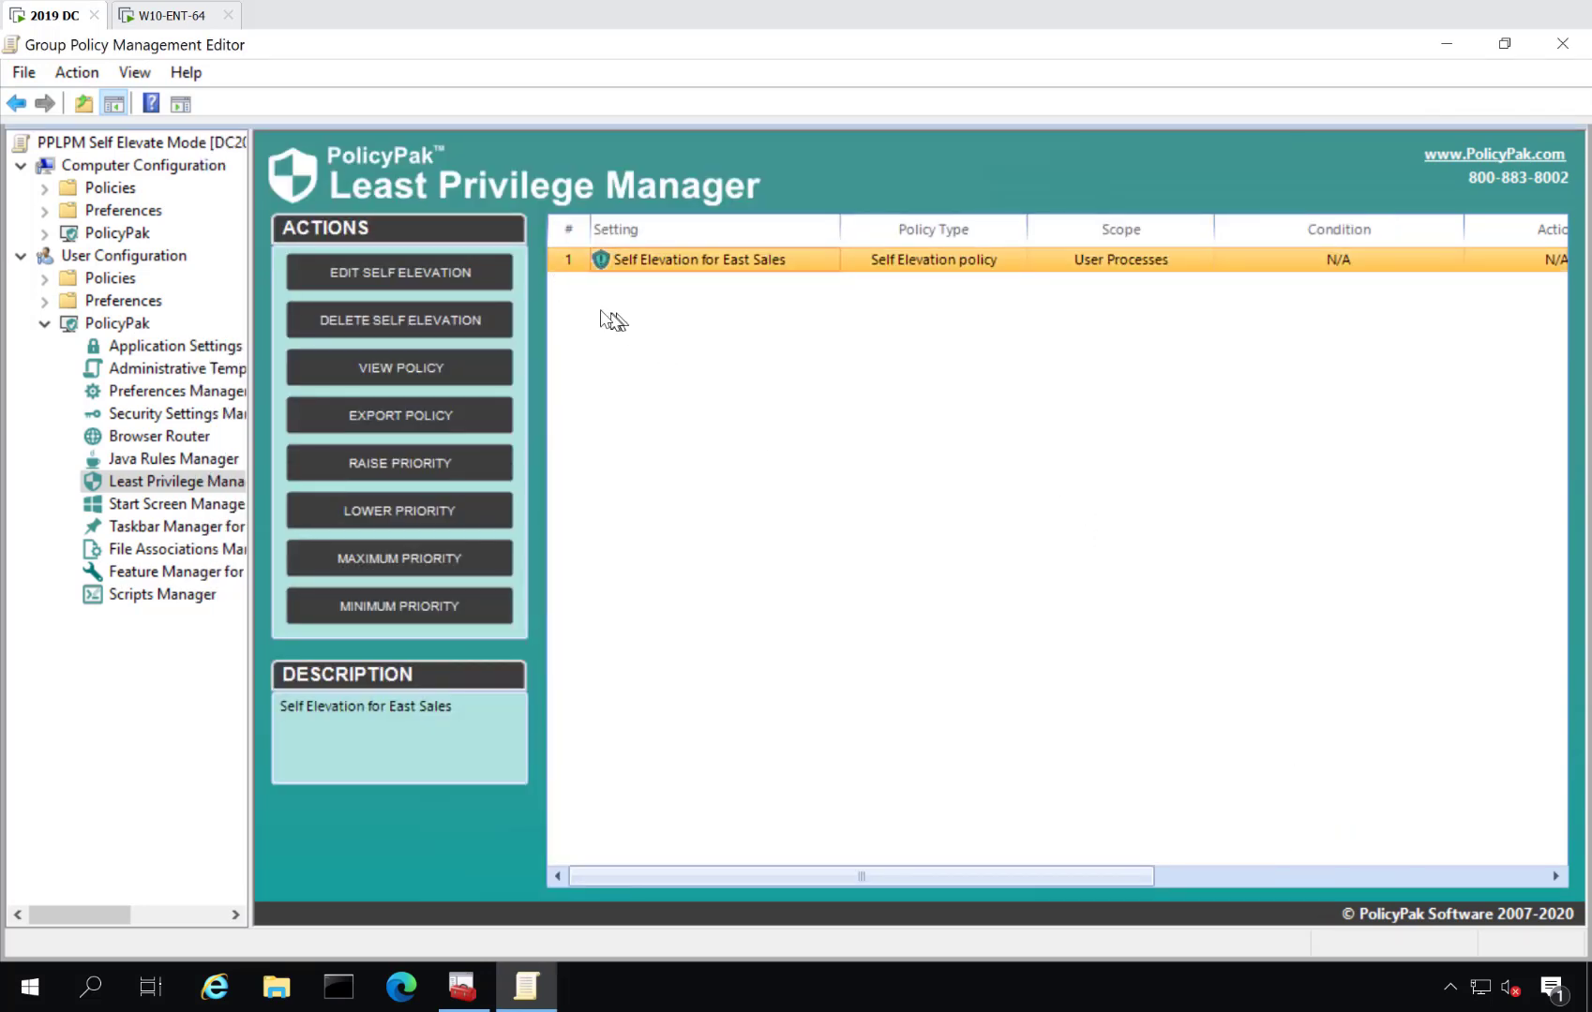
- Start a new Self Elevation policy in Least Privilege Manager with its Self Elevation state set to Disabled
right_click(591, 309)
mouse_move(609, 322)
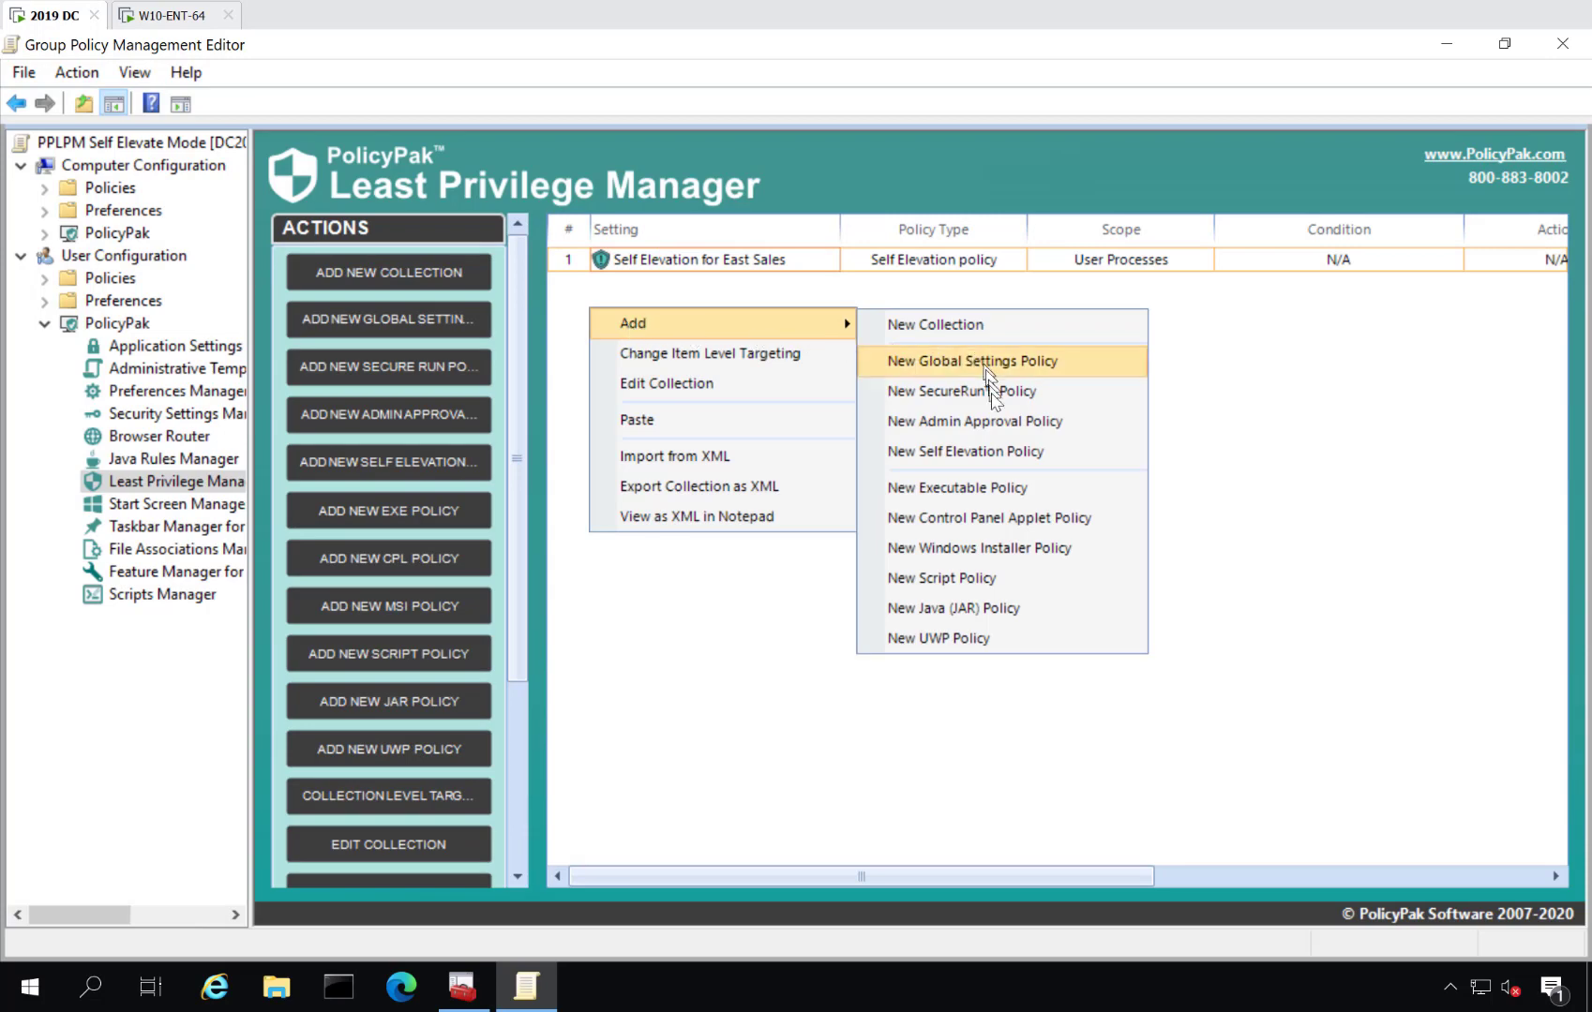
left_click(1001, 451)
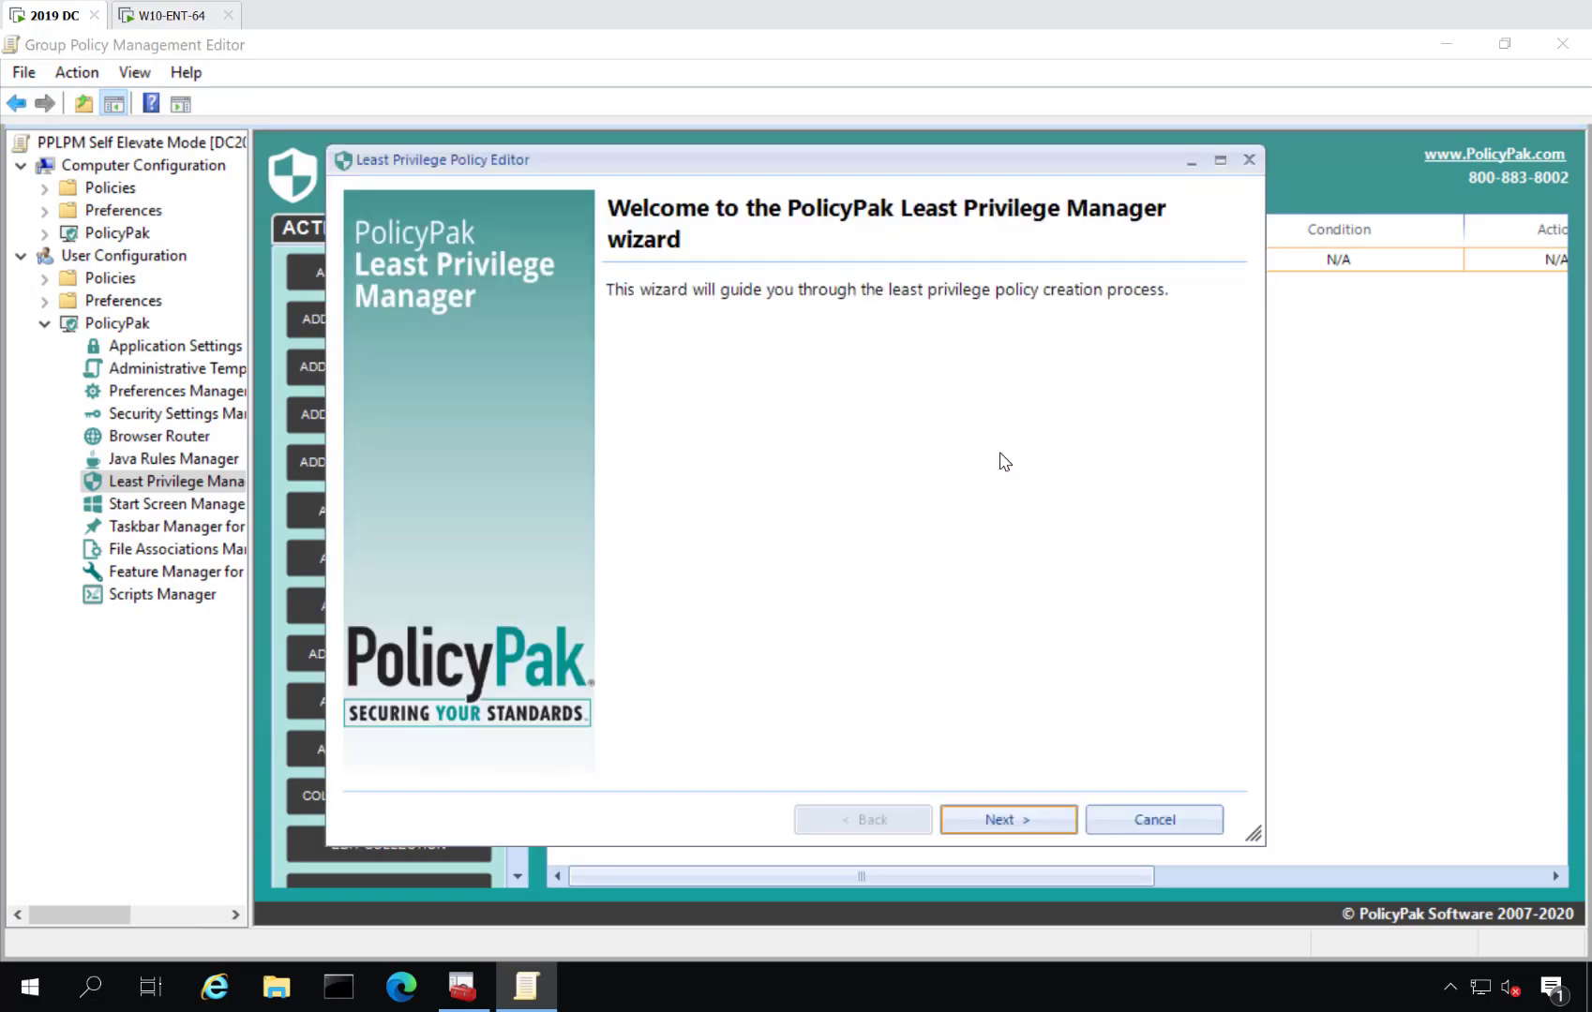
key("Return")
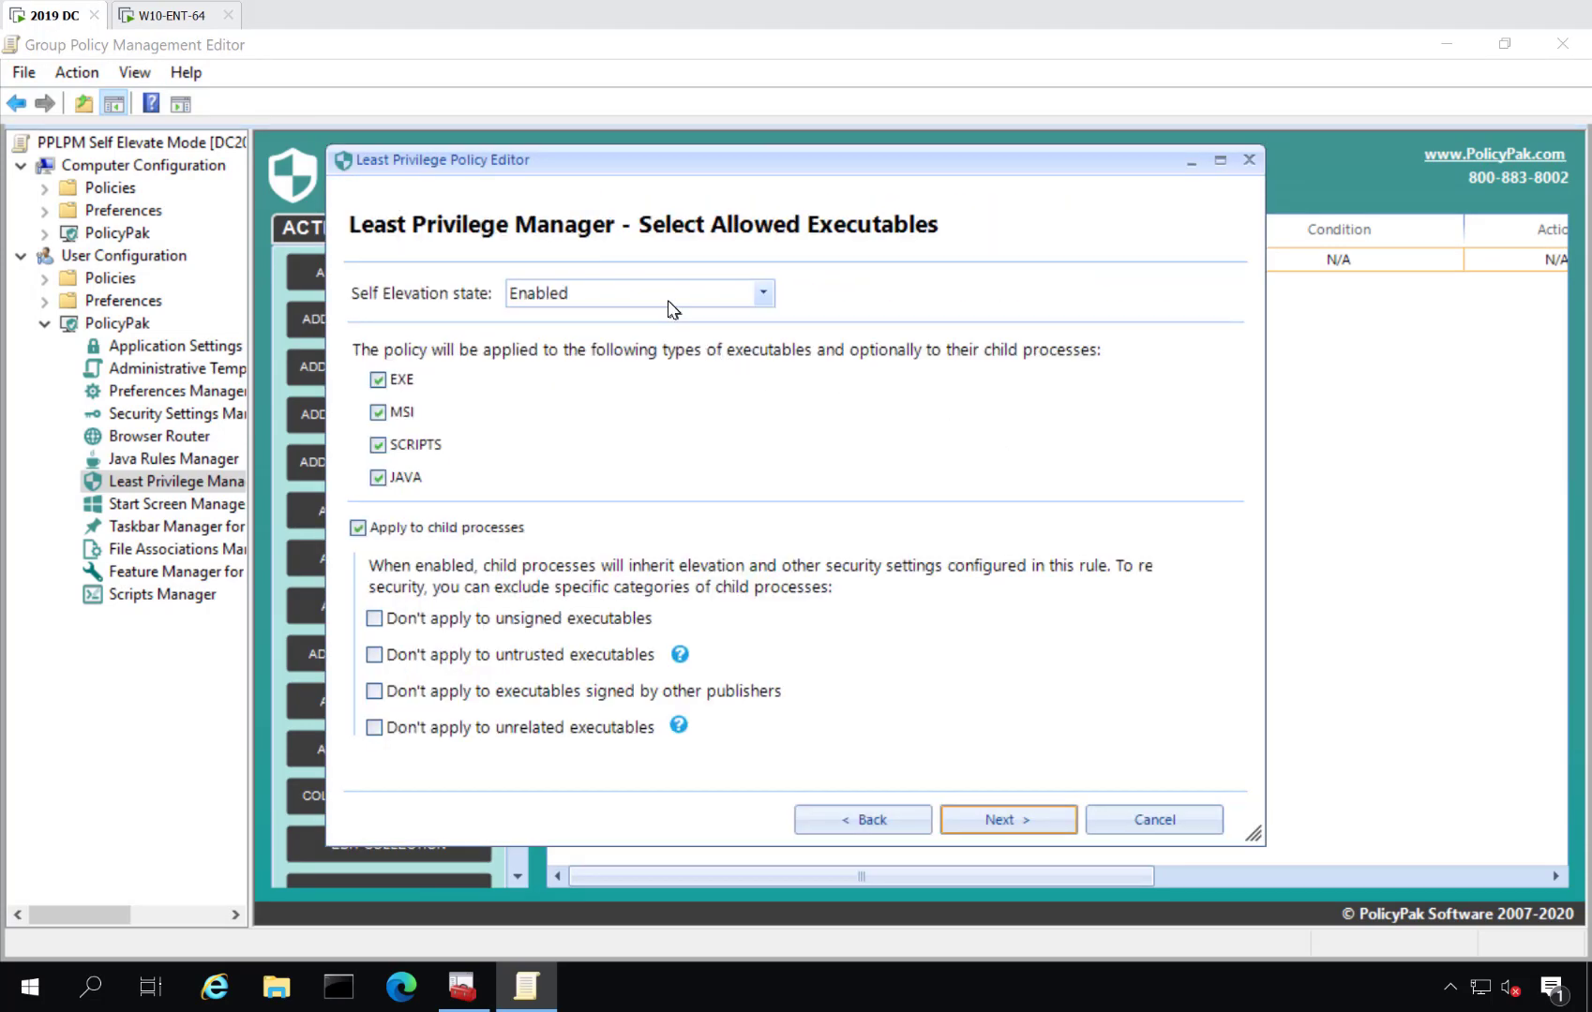
left_click(757, 294)
left_click(629, 344)
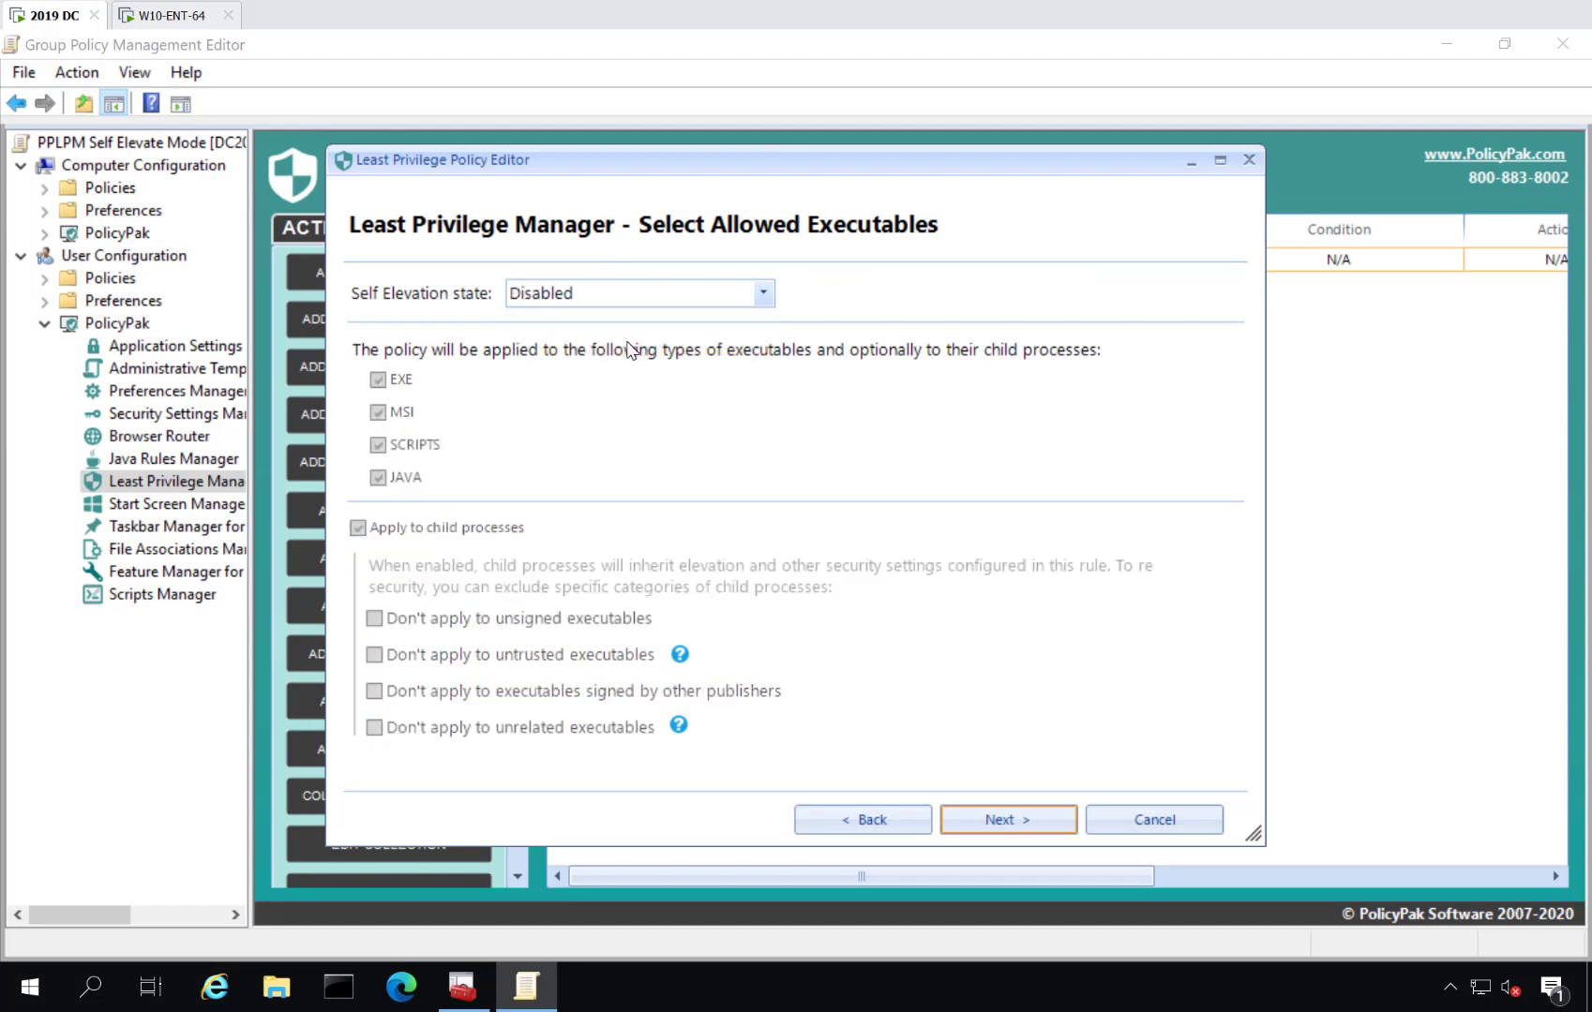
key("Return")
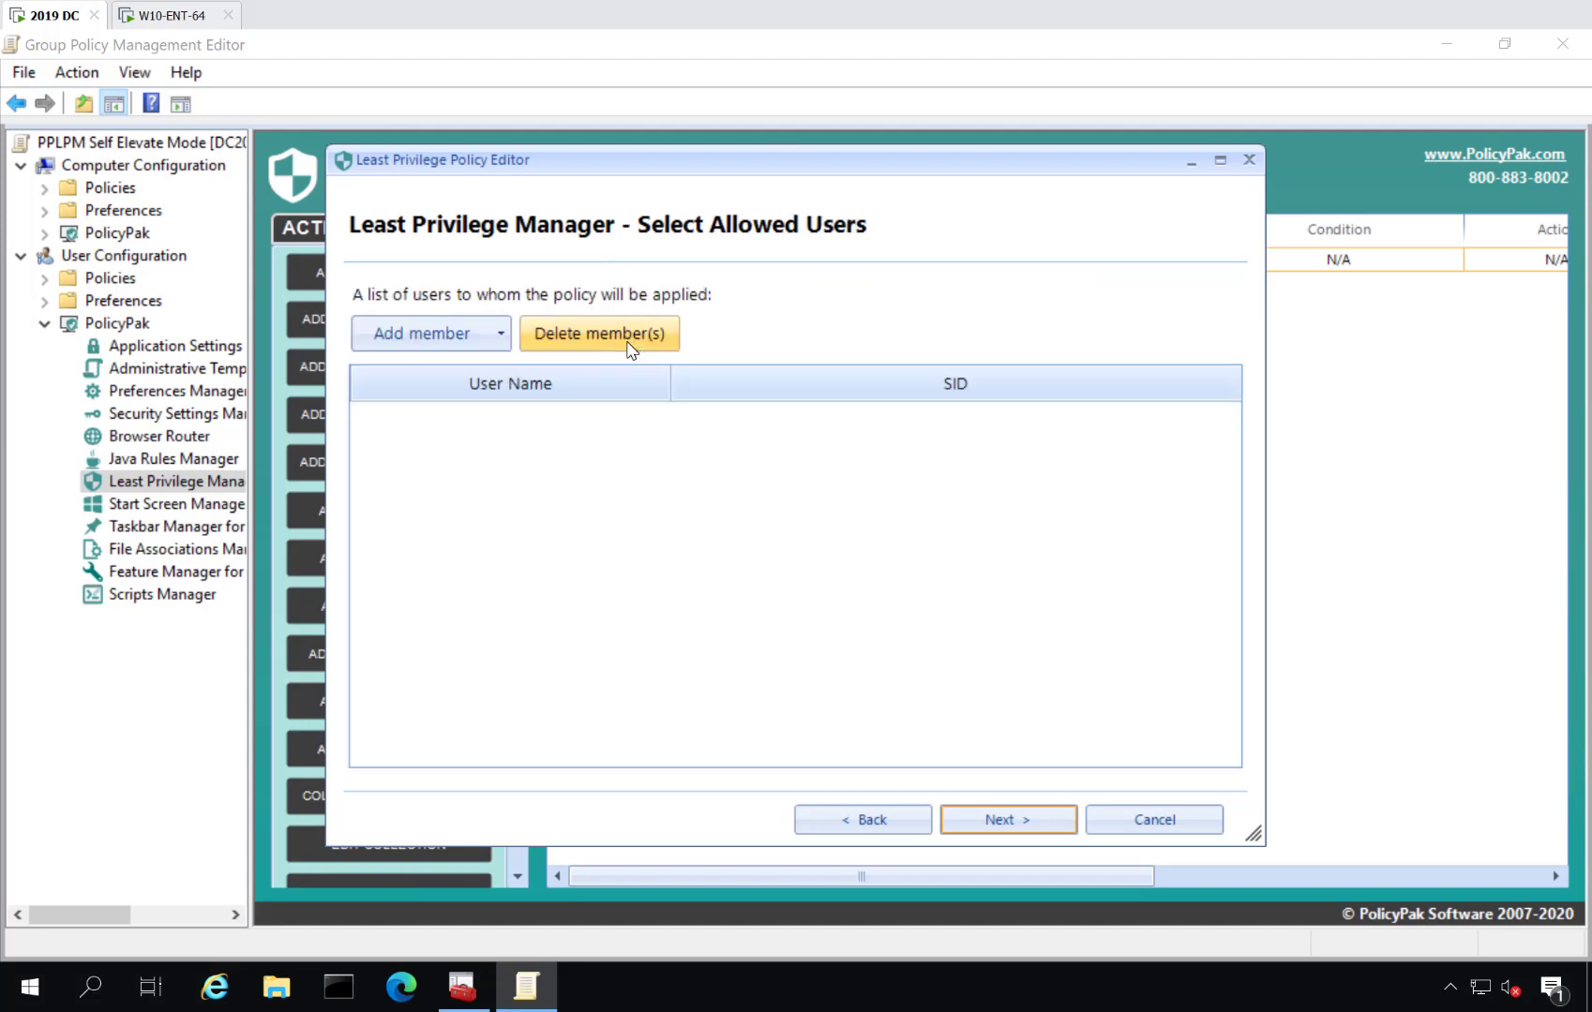
- Add the domain user EastSalesUser1, found by searching for "east", as the member the new policy applies to
left_click(471, 349)
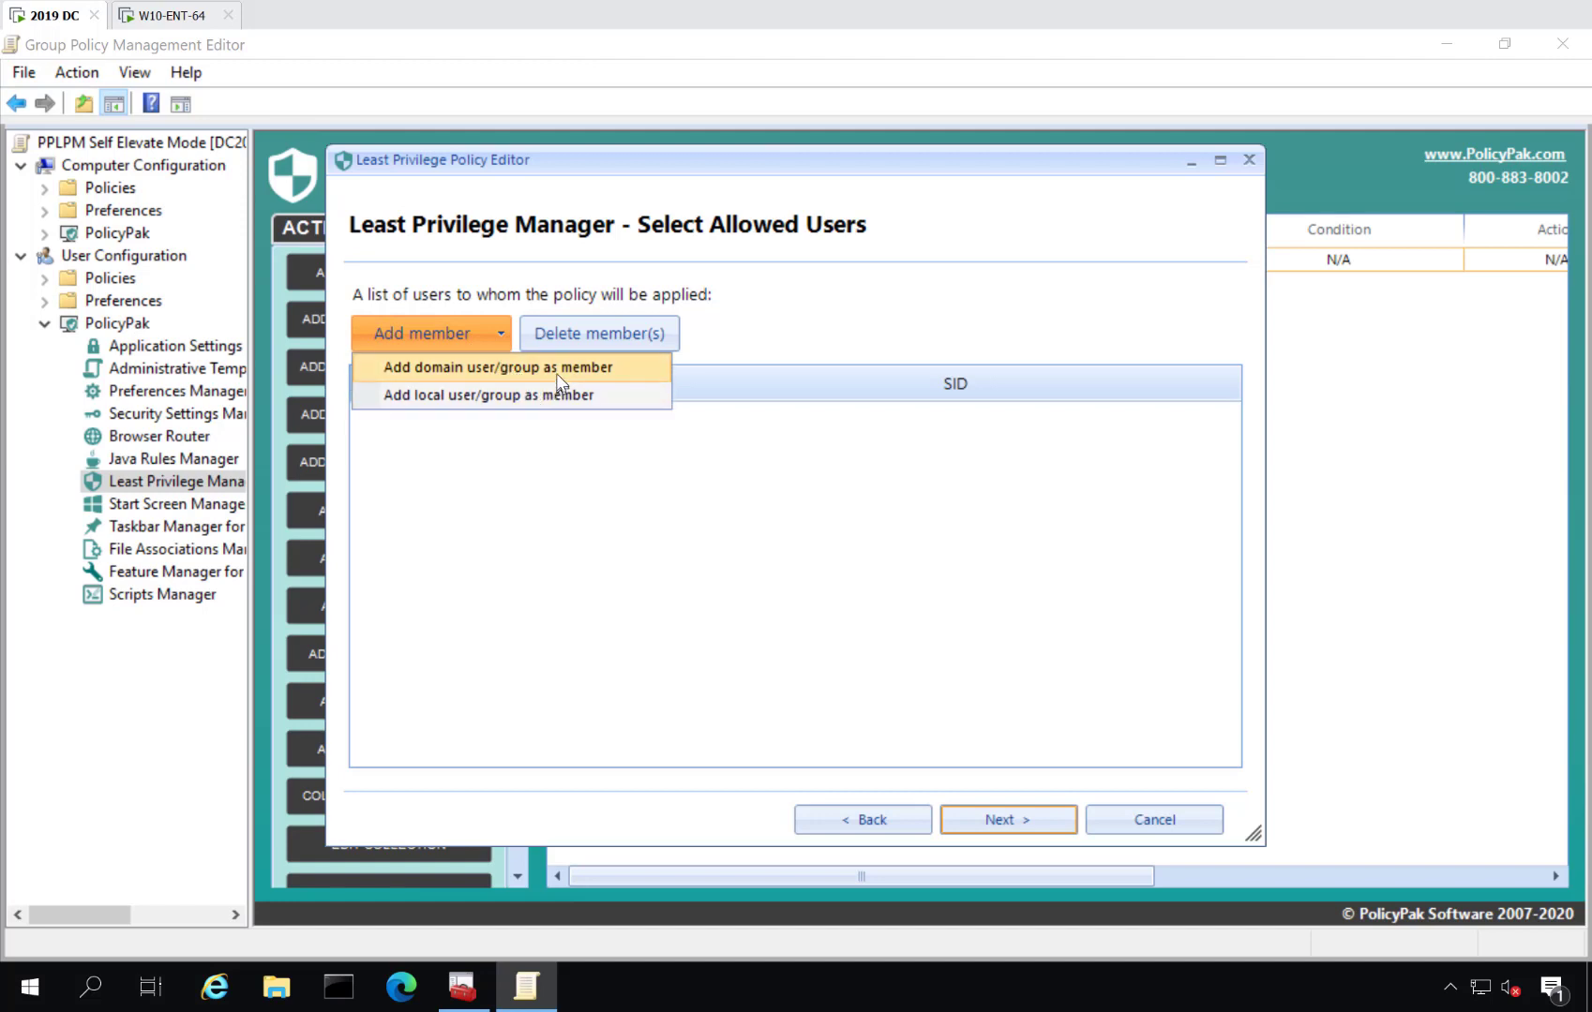
left_click(481, 368)
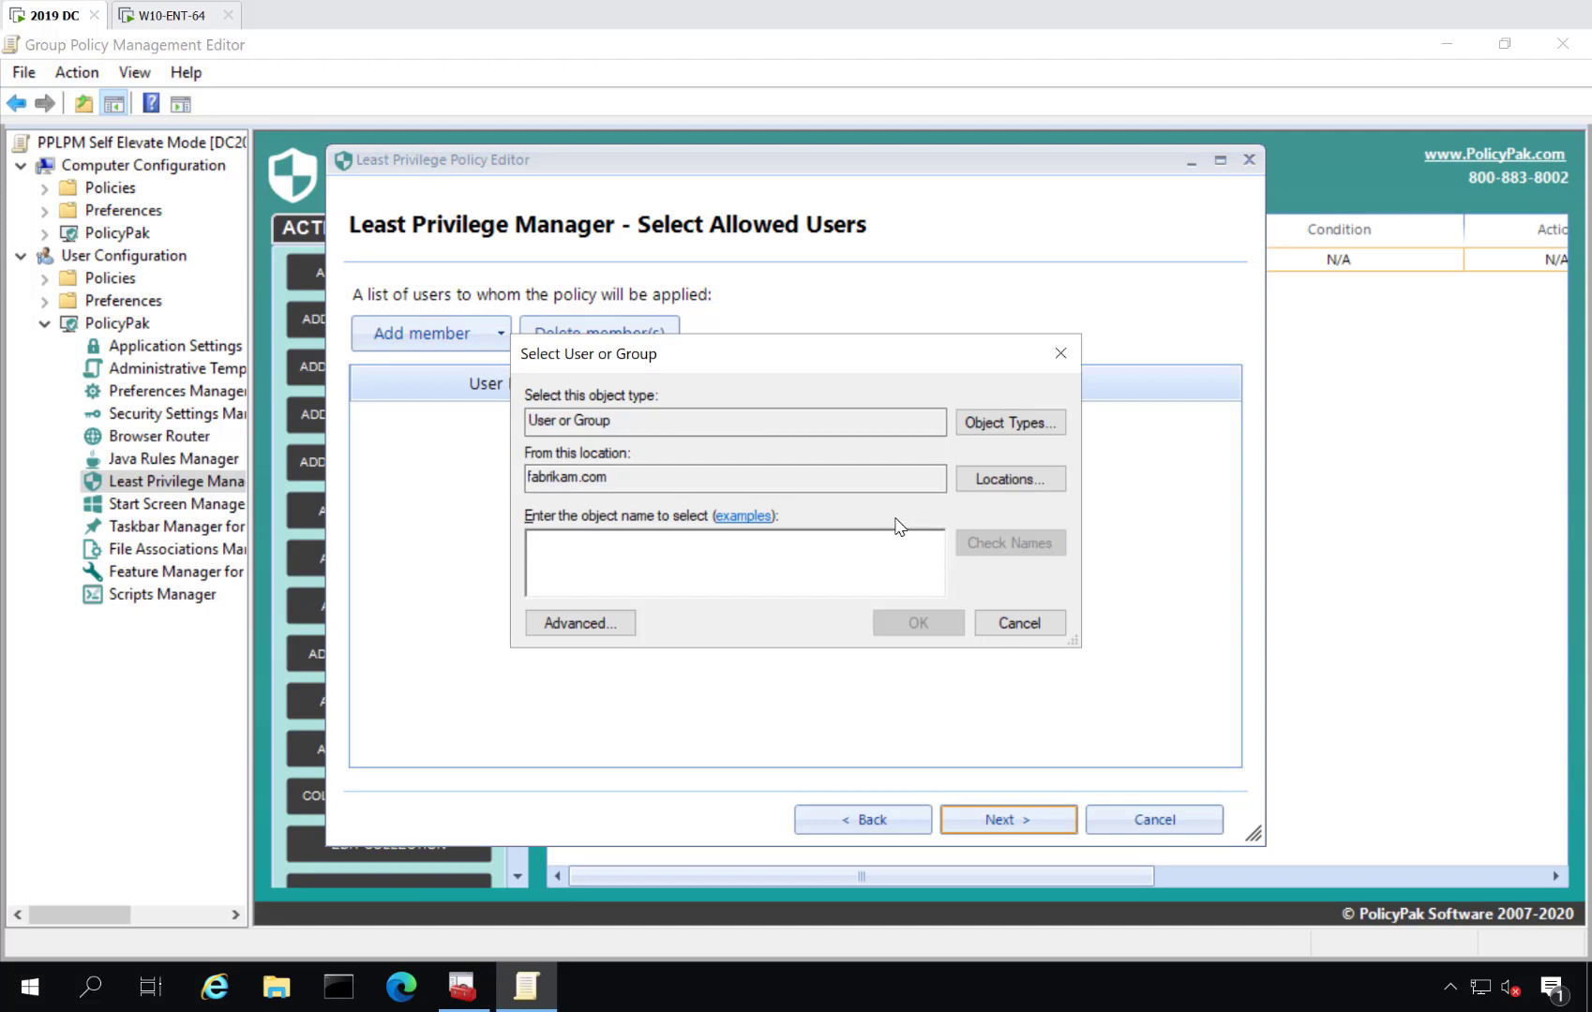
type("east")
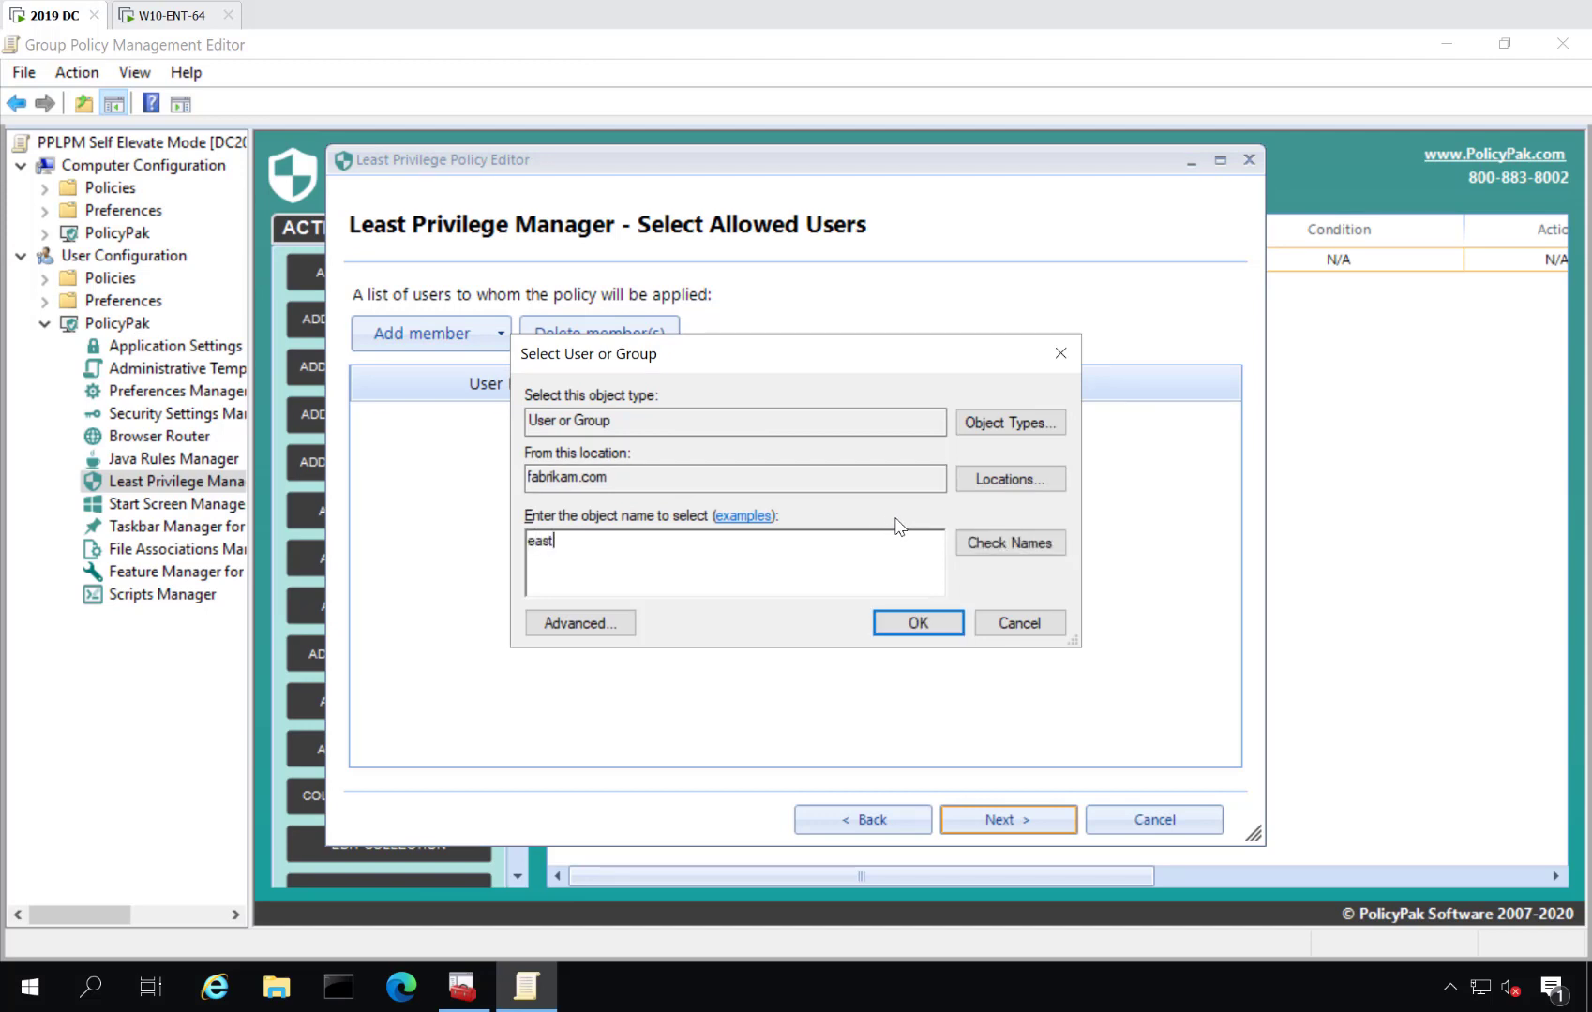
key("Return")
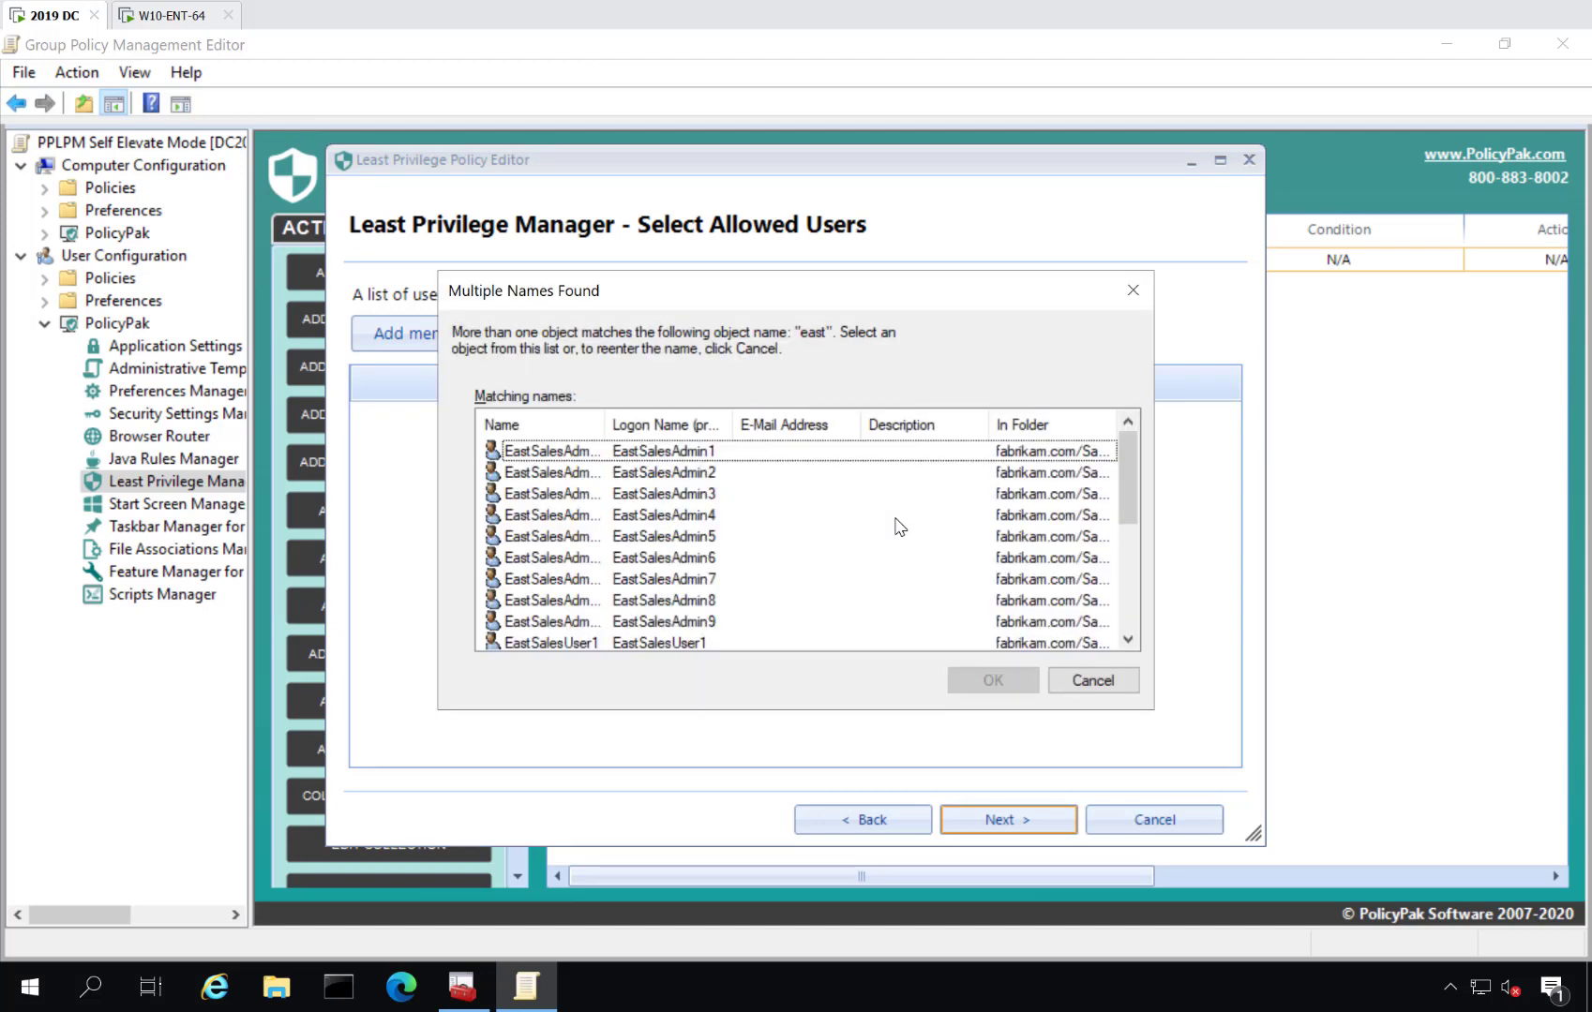
left_click(679, 647)
left_click(989, 682)
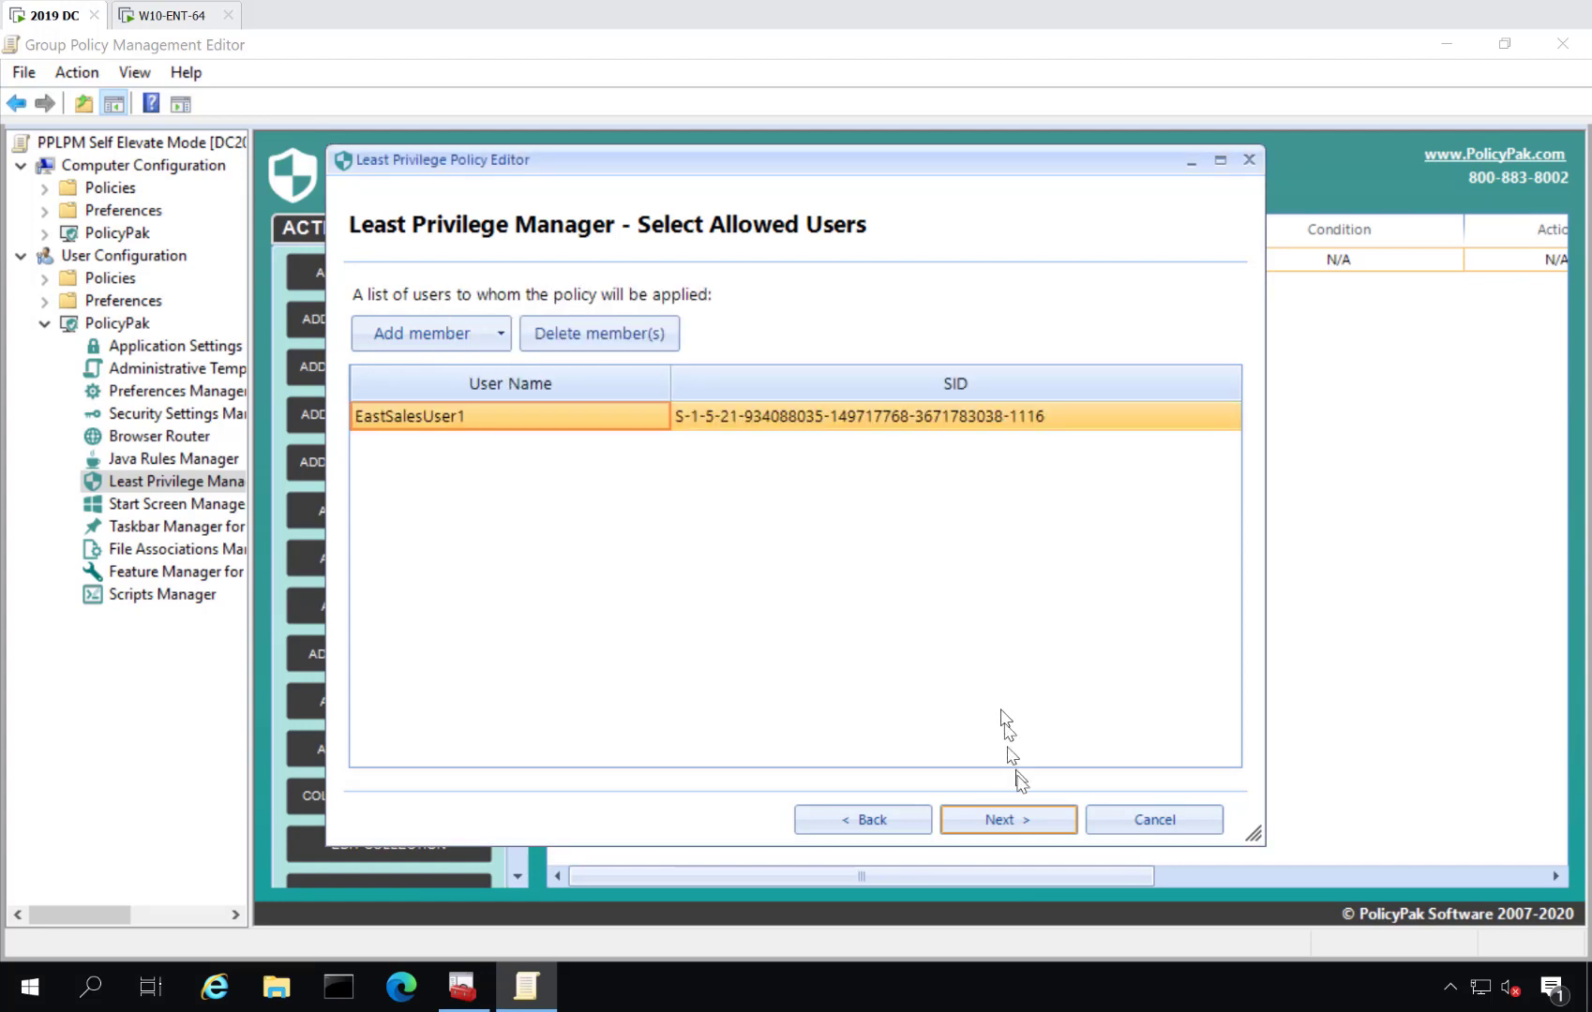
left_click(1029, 825)
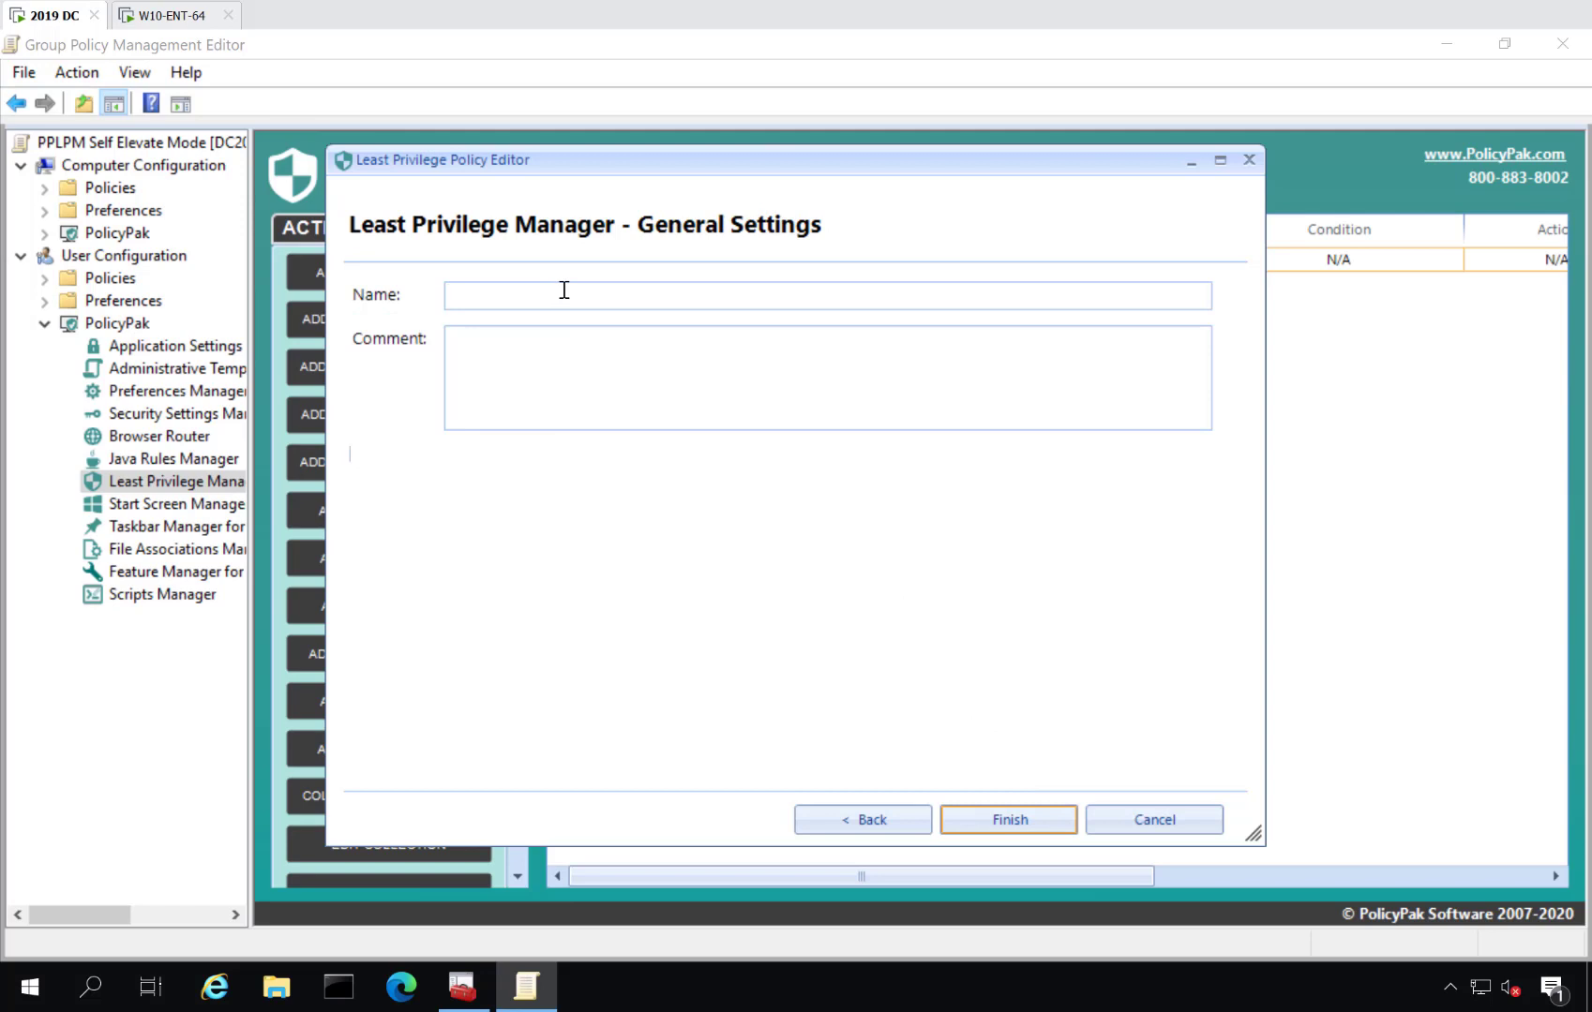
- Name the new policy "Blocking East Sales User 1" and finish the wizard
type("This")
key("BackSpace")
key("BackSpace")
key("BackSpace")
key("BackSpace")
type("Blocking")
left_click(1020, 827)
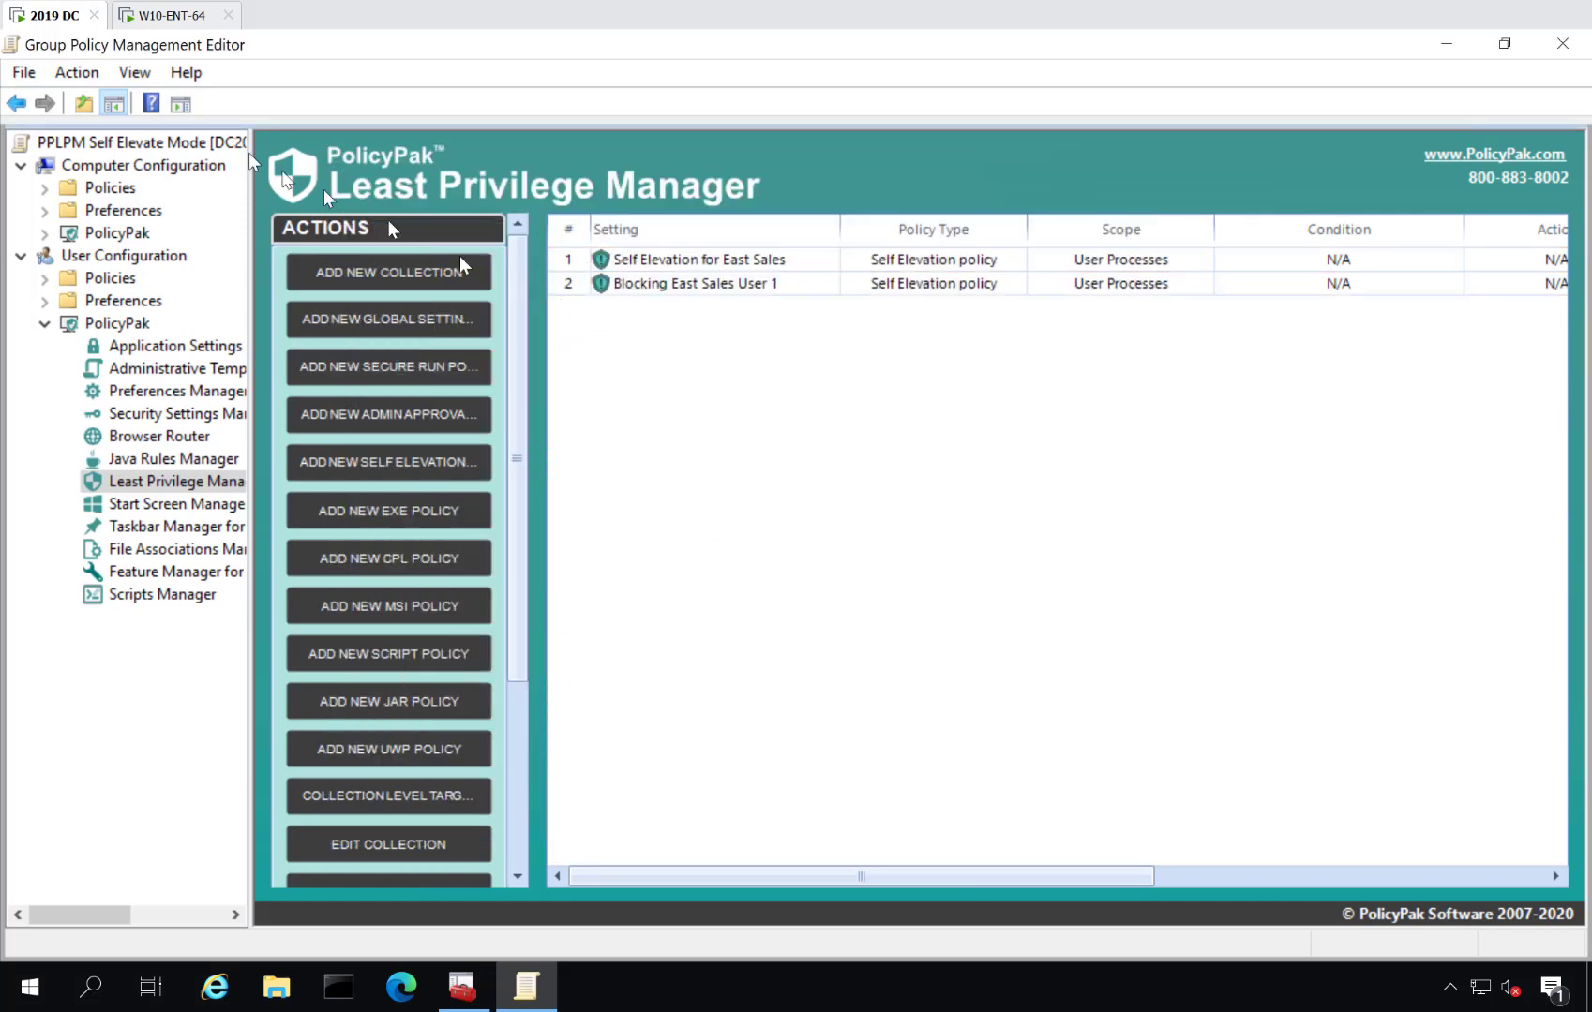
- Switch to the W10-ENT-64 machine and run gpupdate in Command Prompt to refresh Group Policy
left_click(154, 15)
double_click(1276, 70)
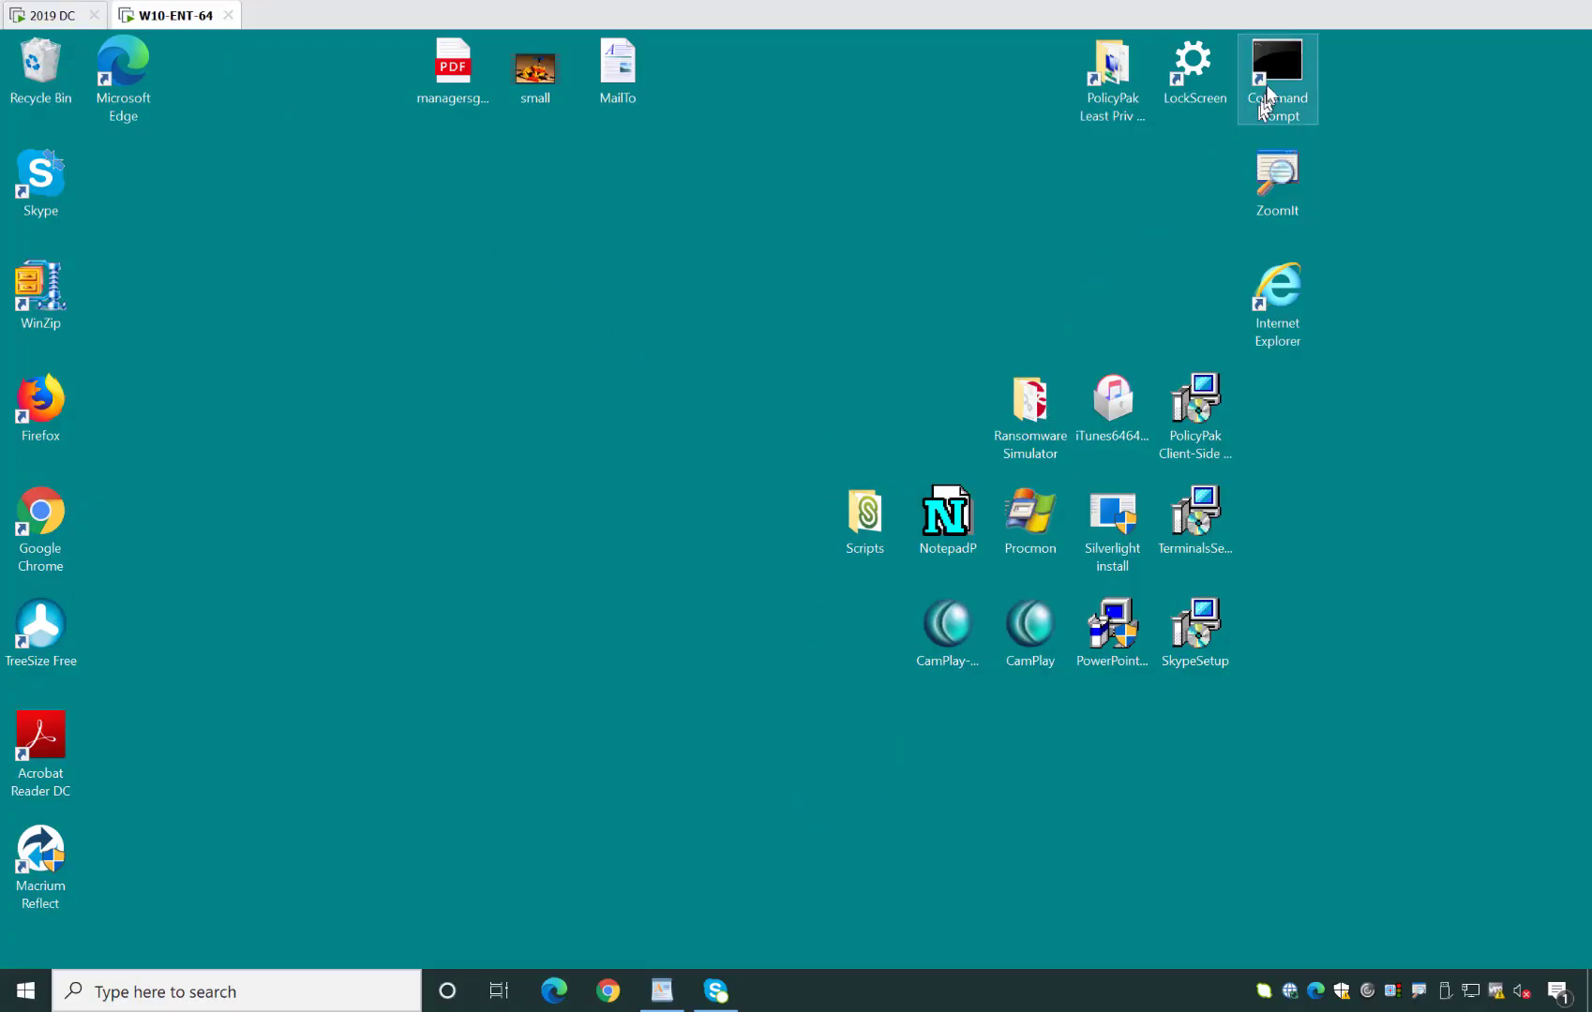
type("gpupdate")
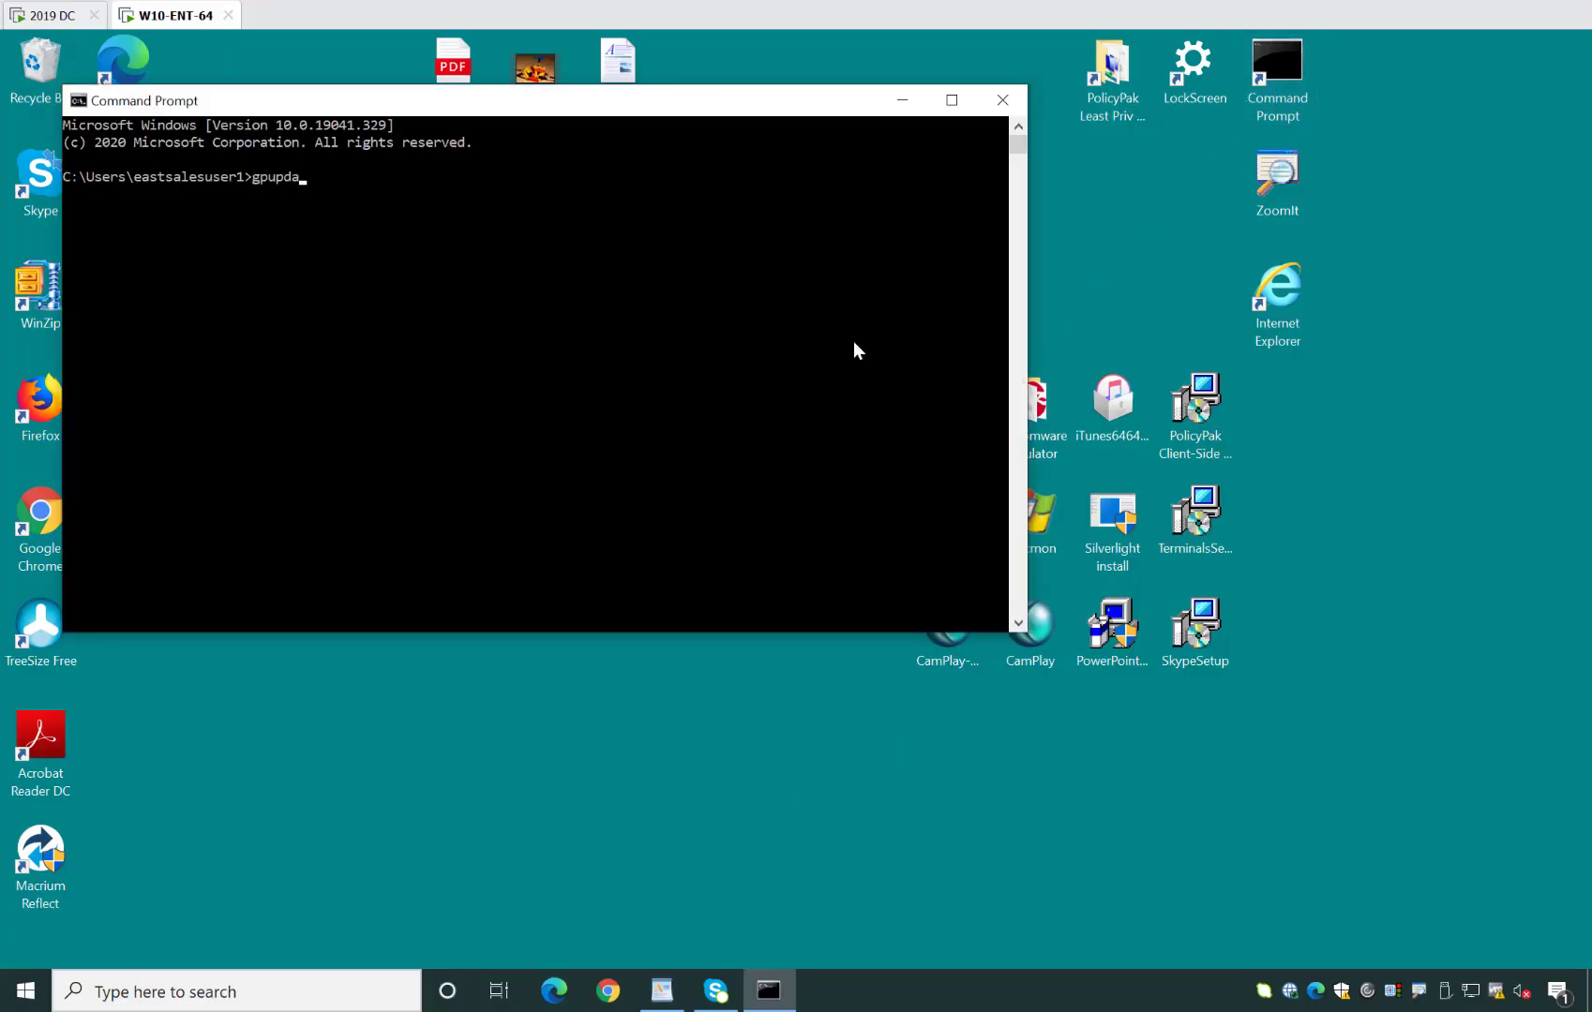
key("Return")
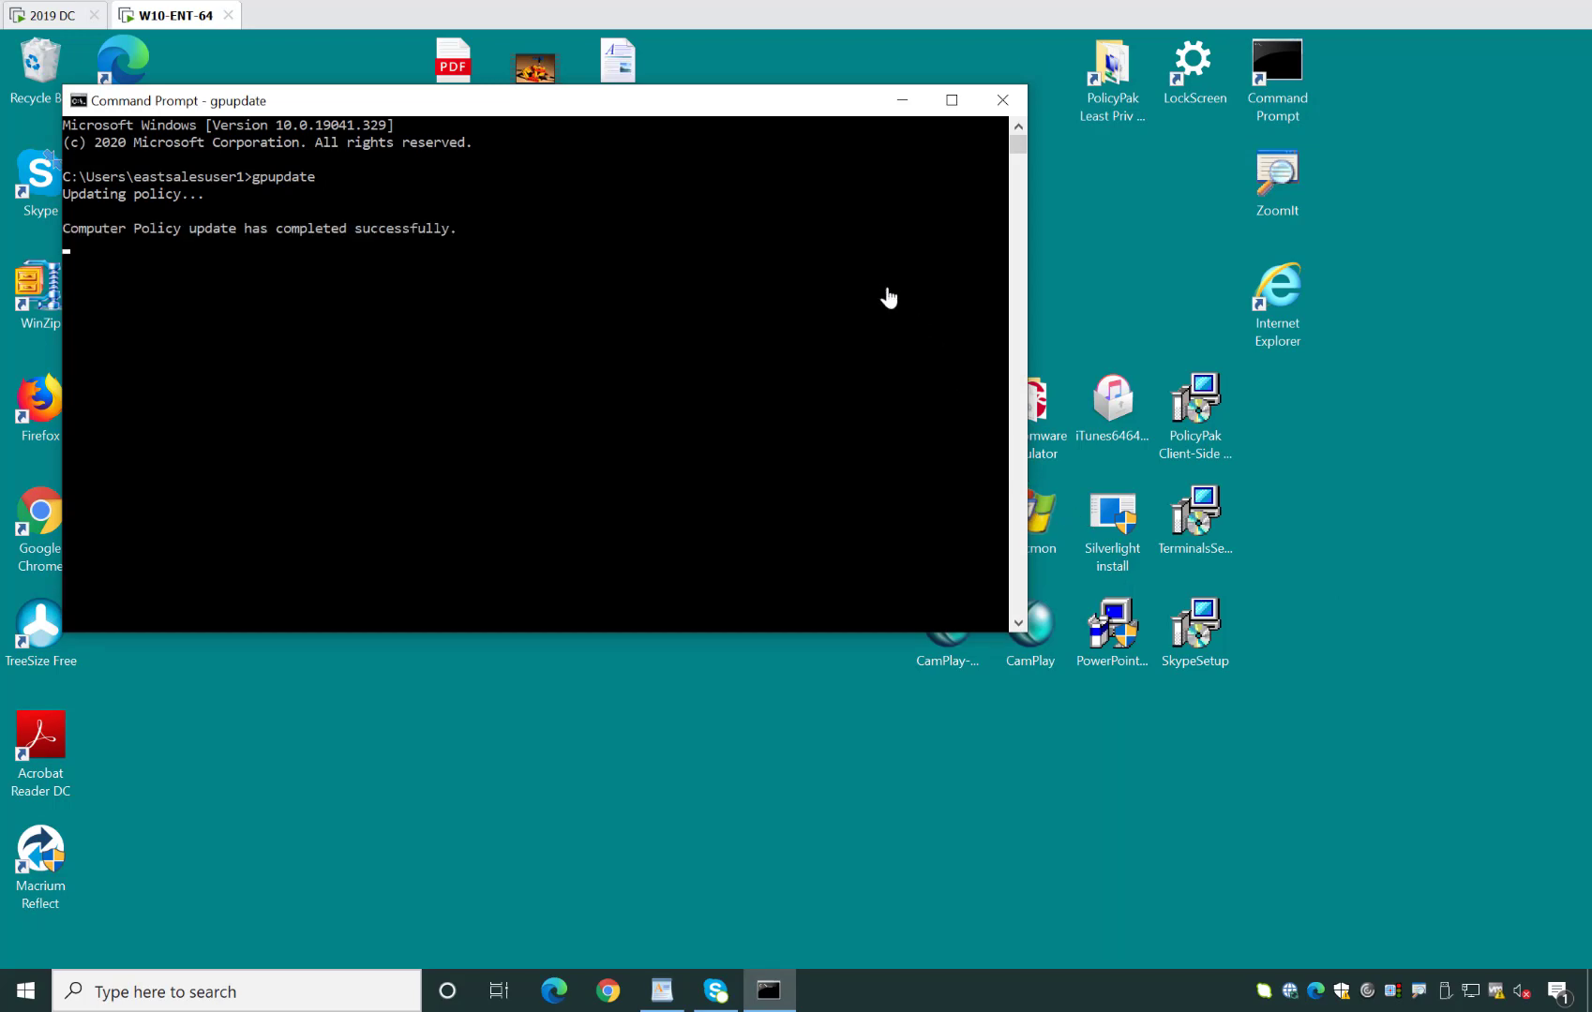
- Close Command Prompt and test launching Procmon as a standard user, cancelling the User Account Control request
left_click(1002, 99)
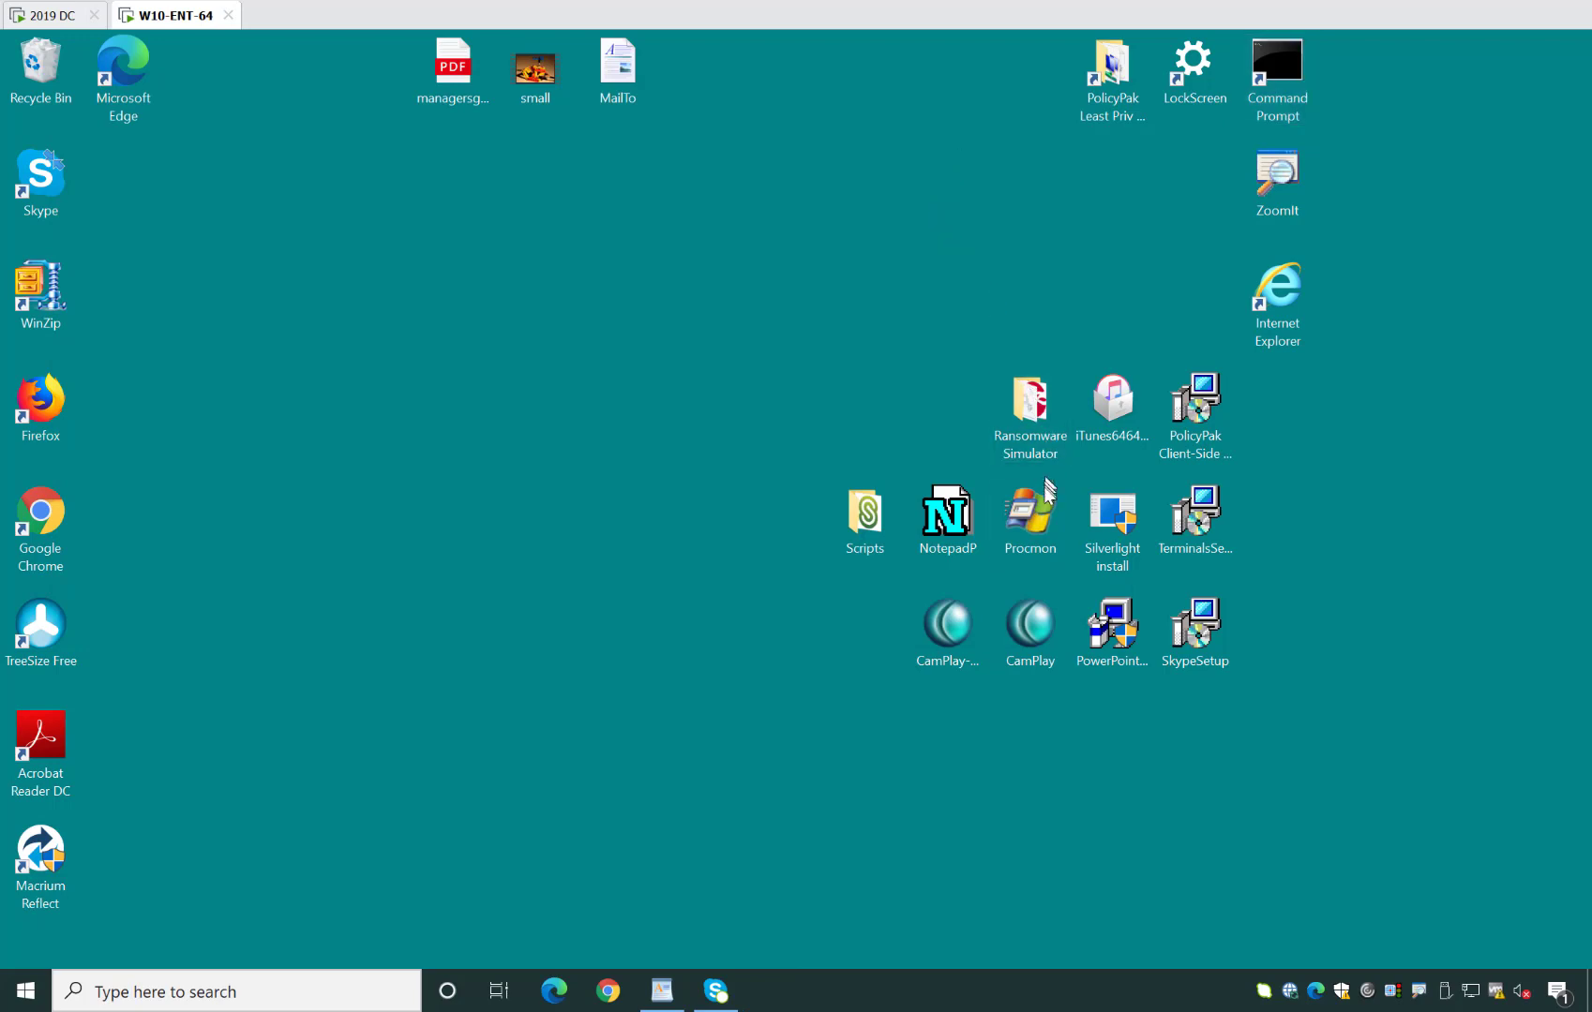
left_click(1027, 511)
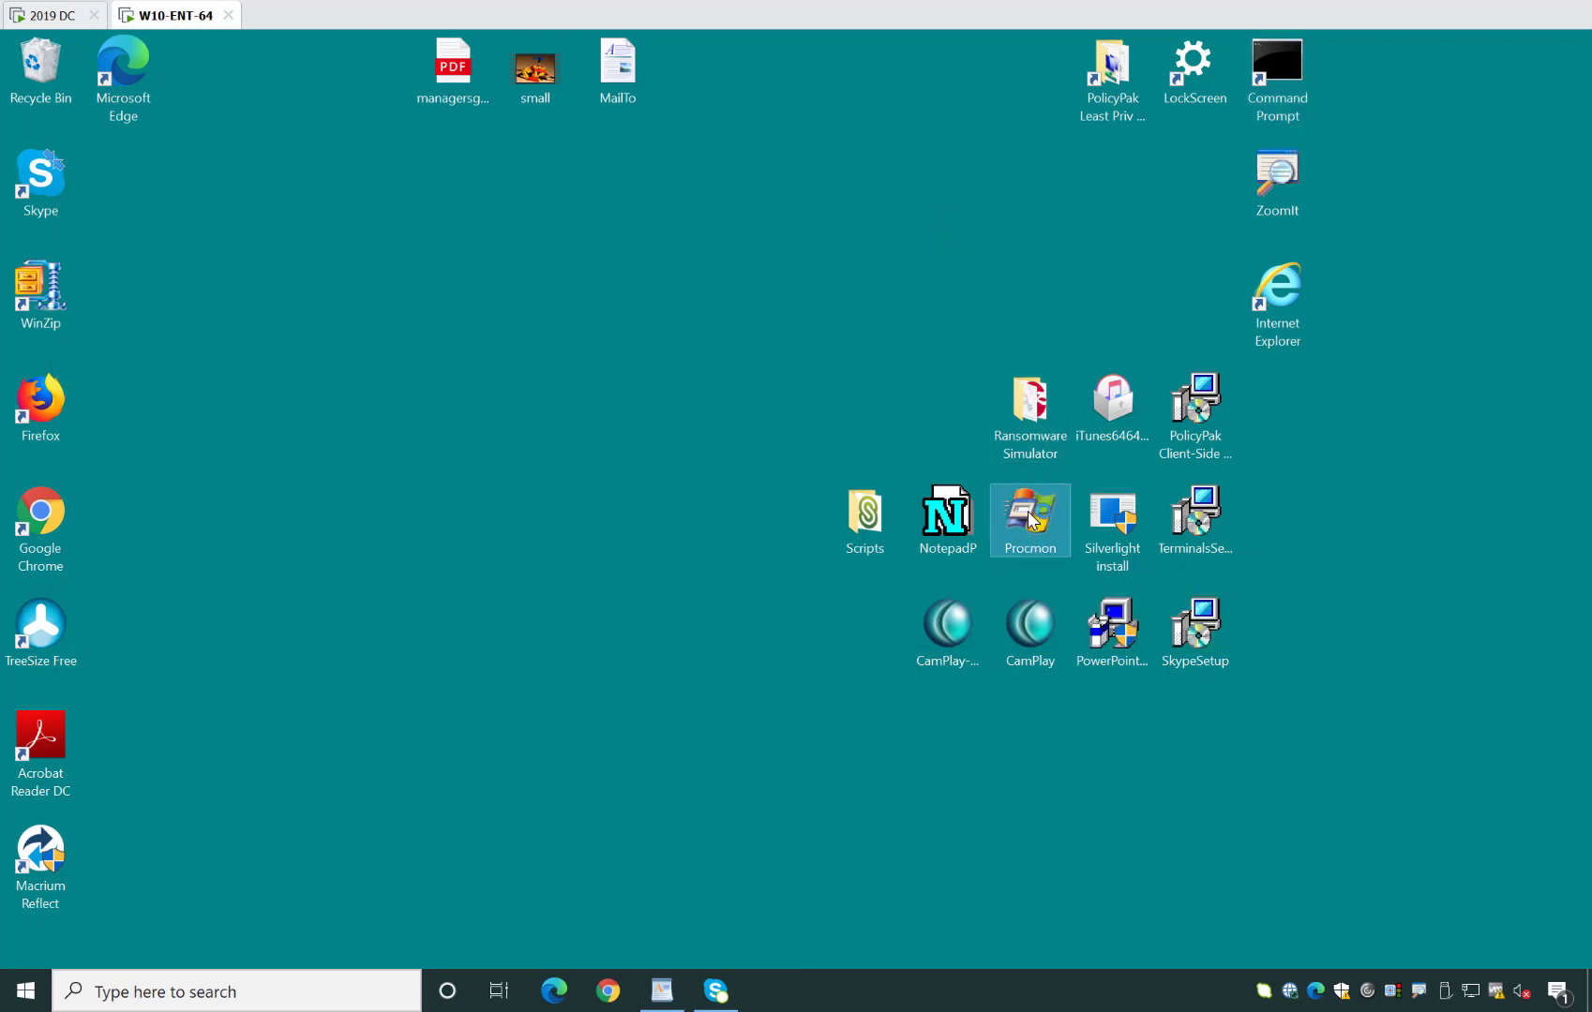
double_click(1028, 511)
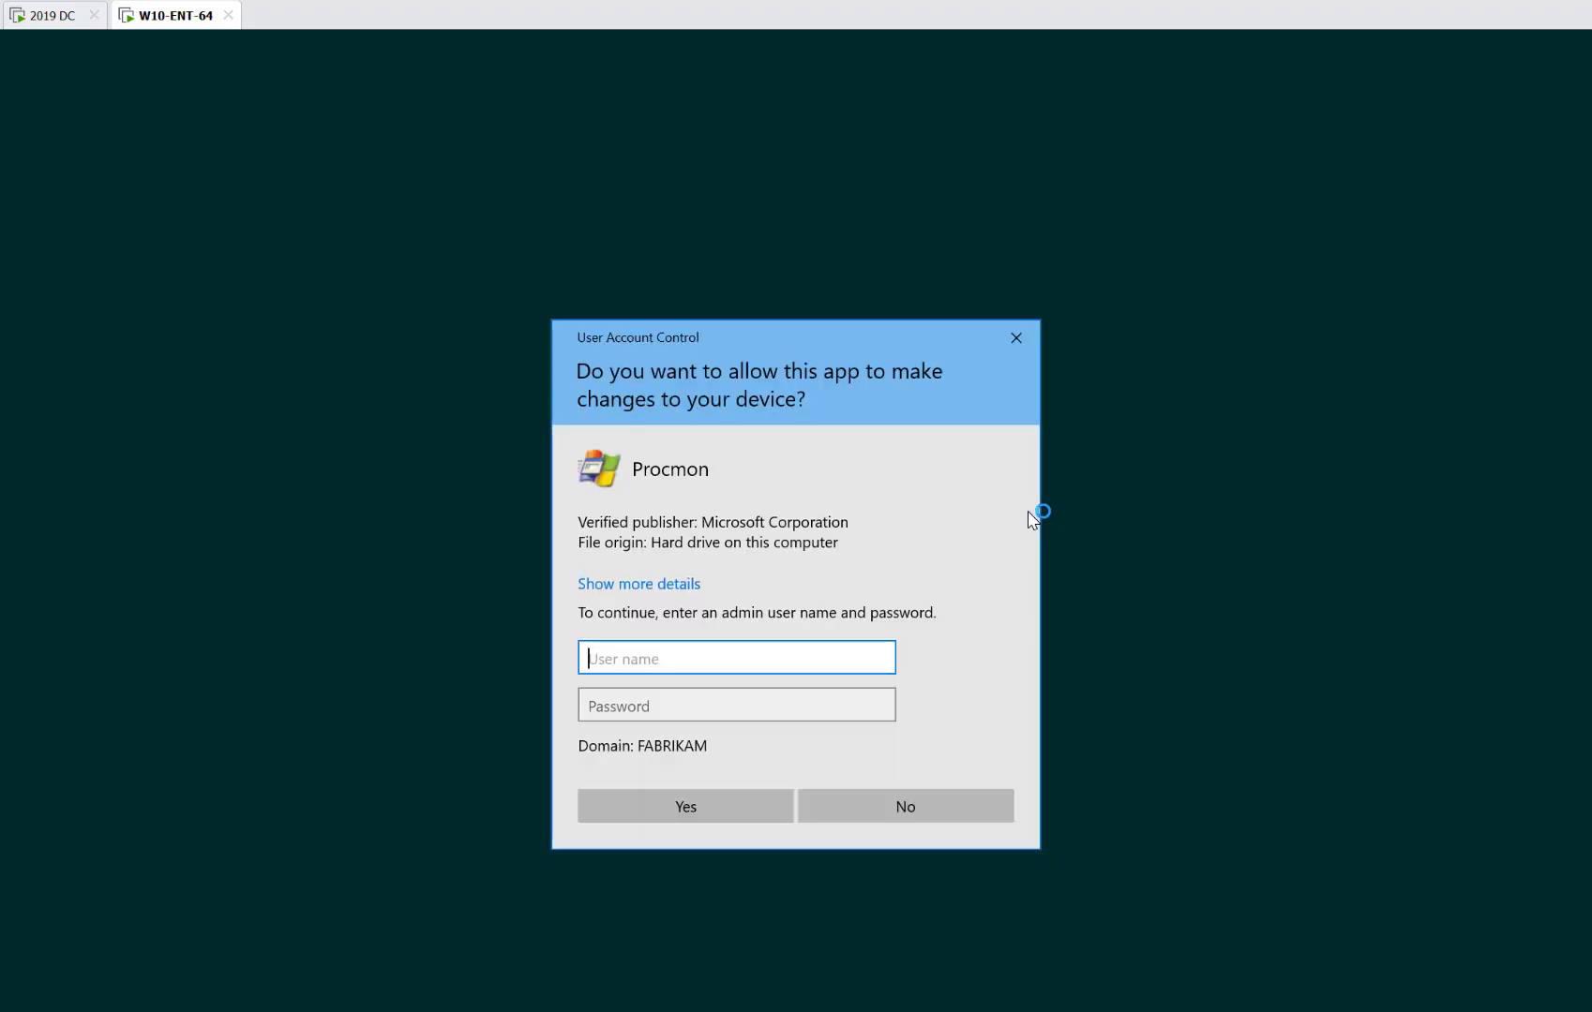
key("Escape")
- Check the availability of the Audited Self Elevate for IT option for Procmon and for the SkypeSetup installer
right_click(1027, 511)
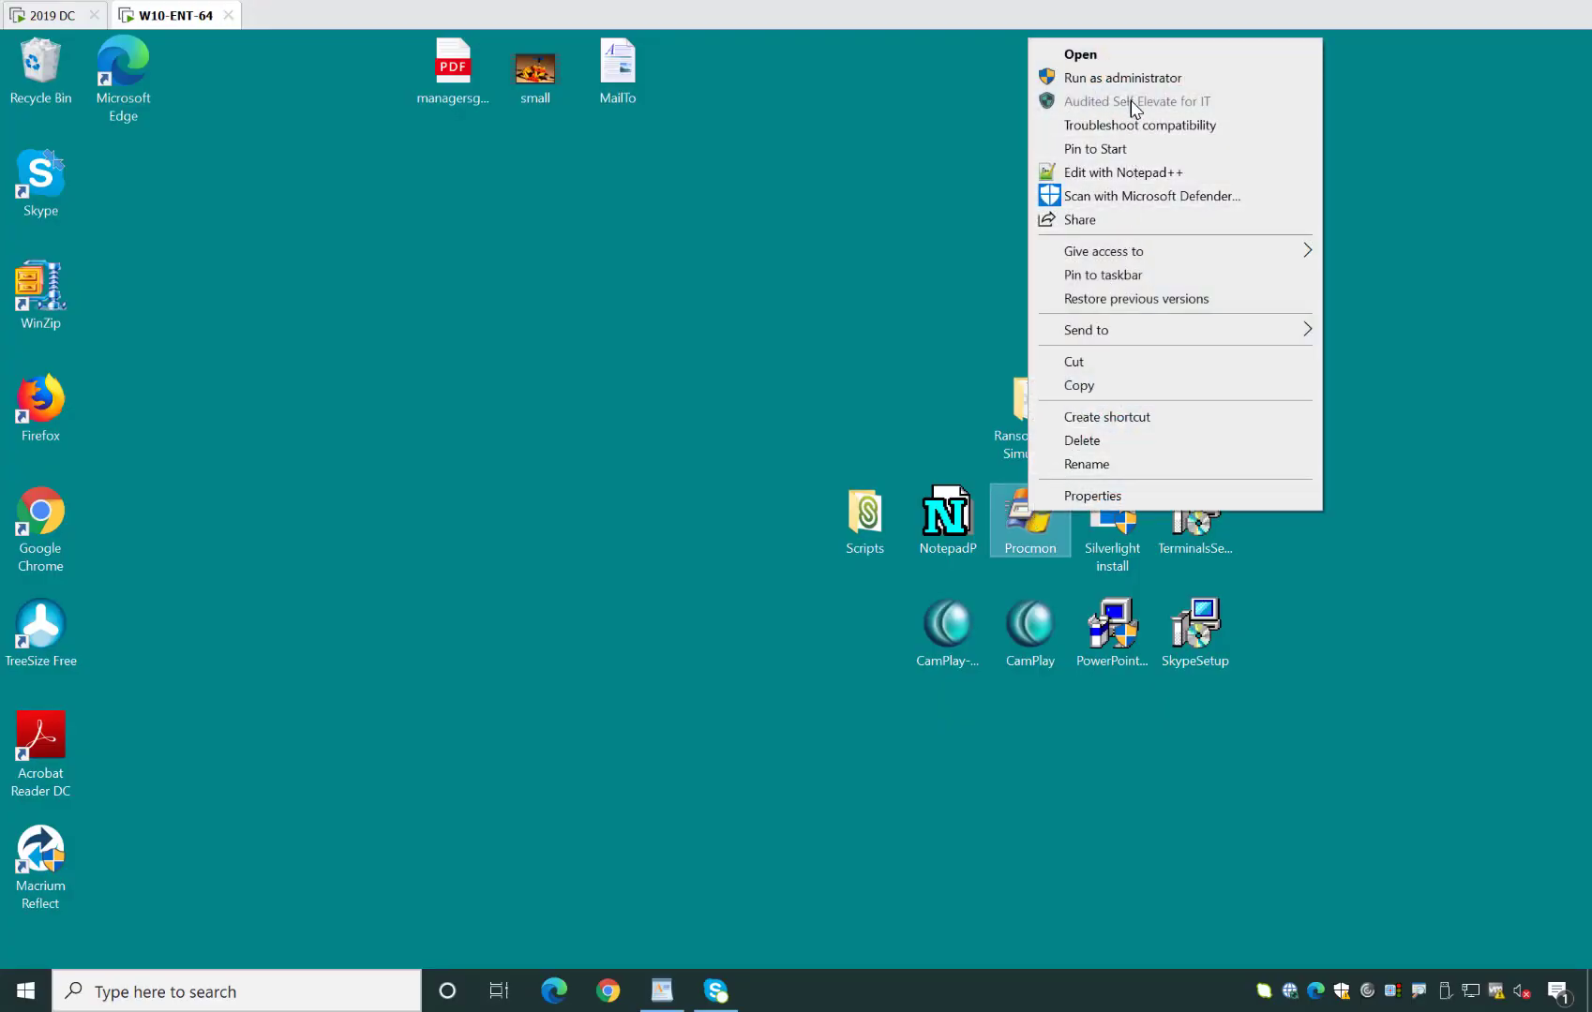
left_click(1350, 338)
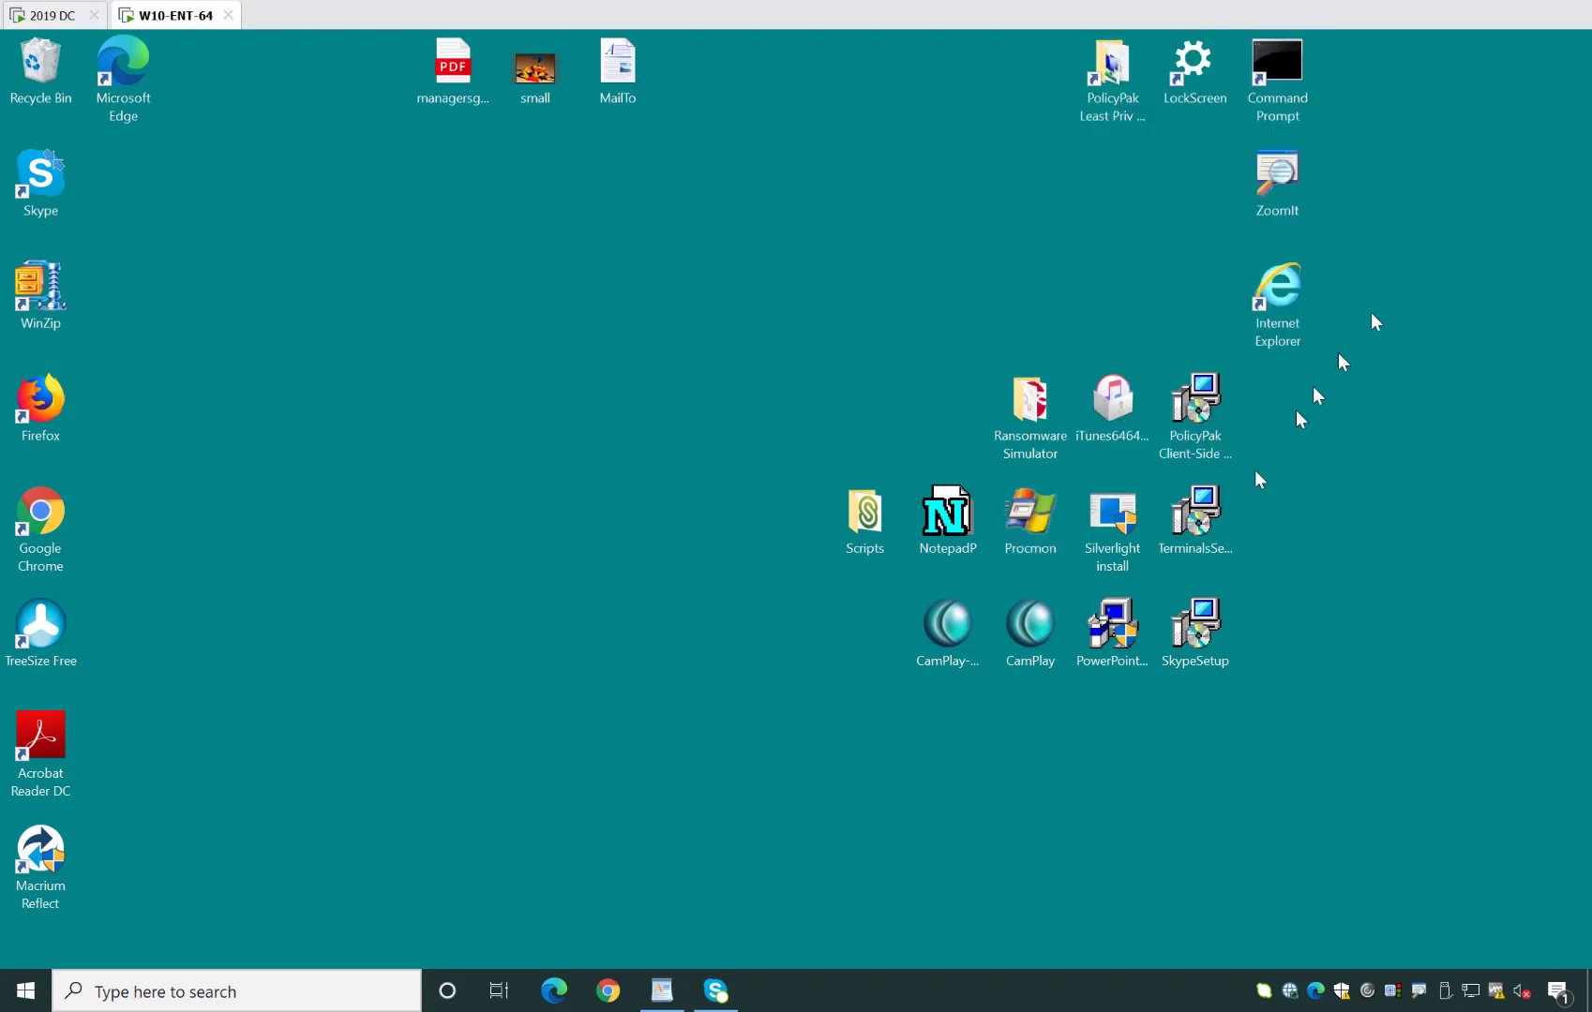
right_click(1187, 622)
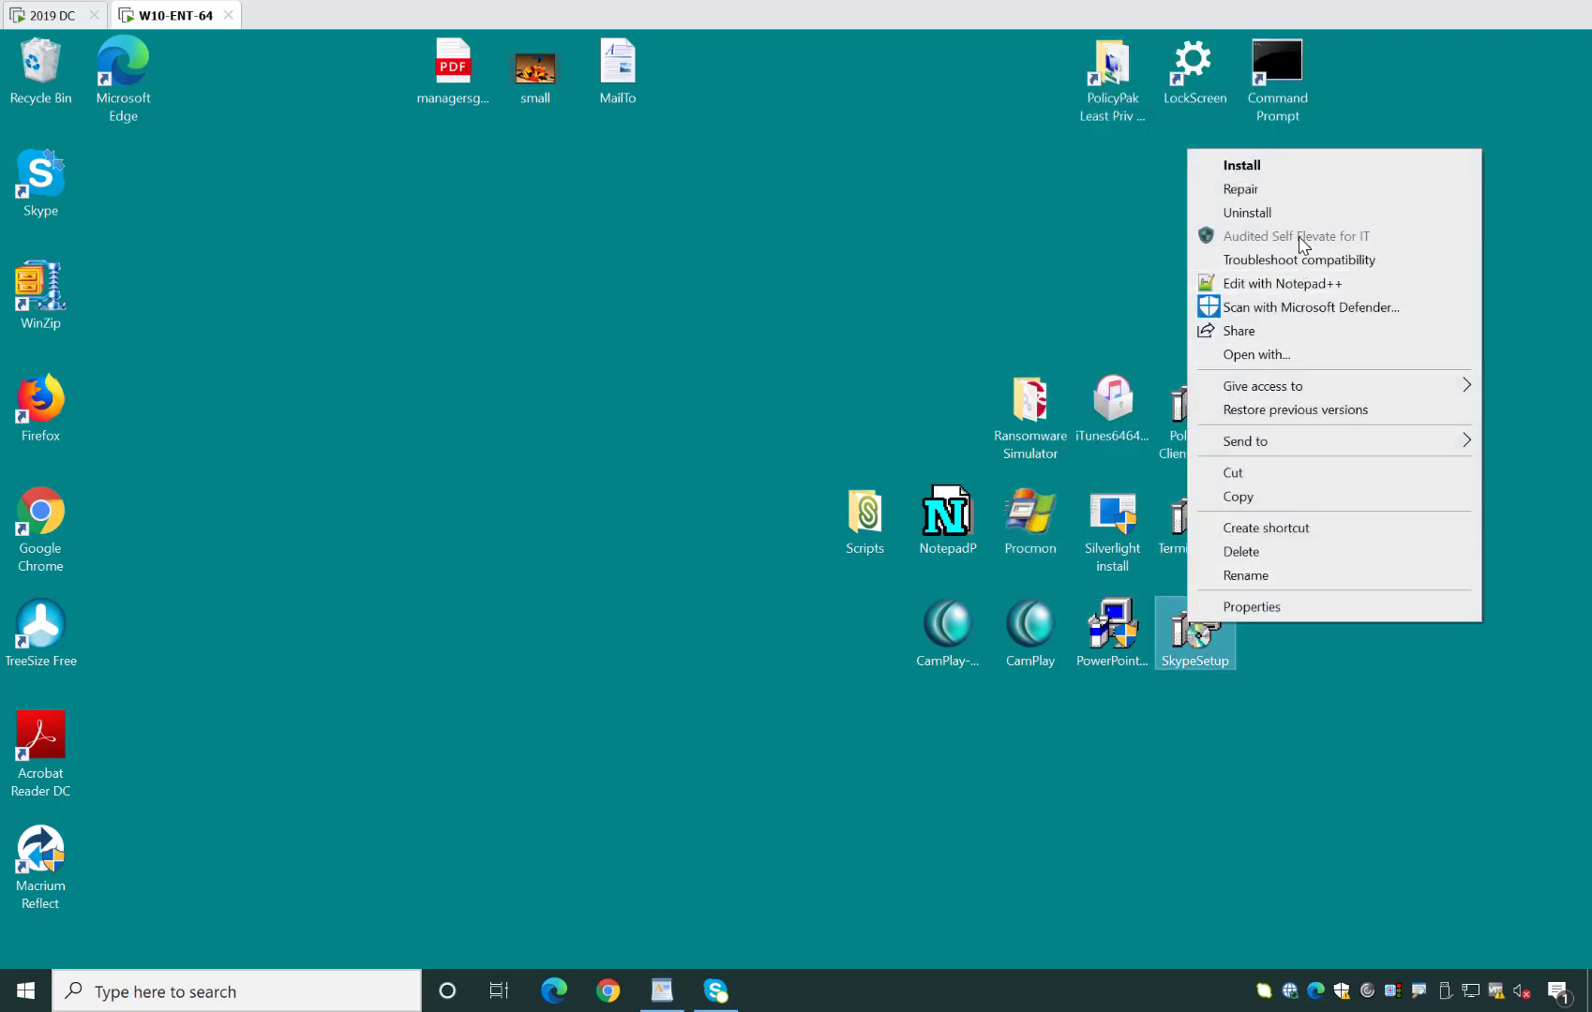
left_click(684, 288)
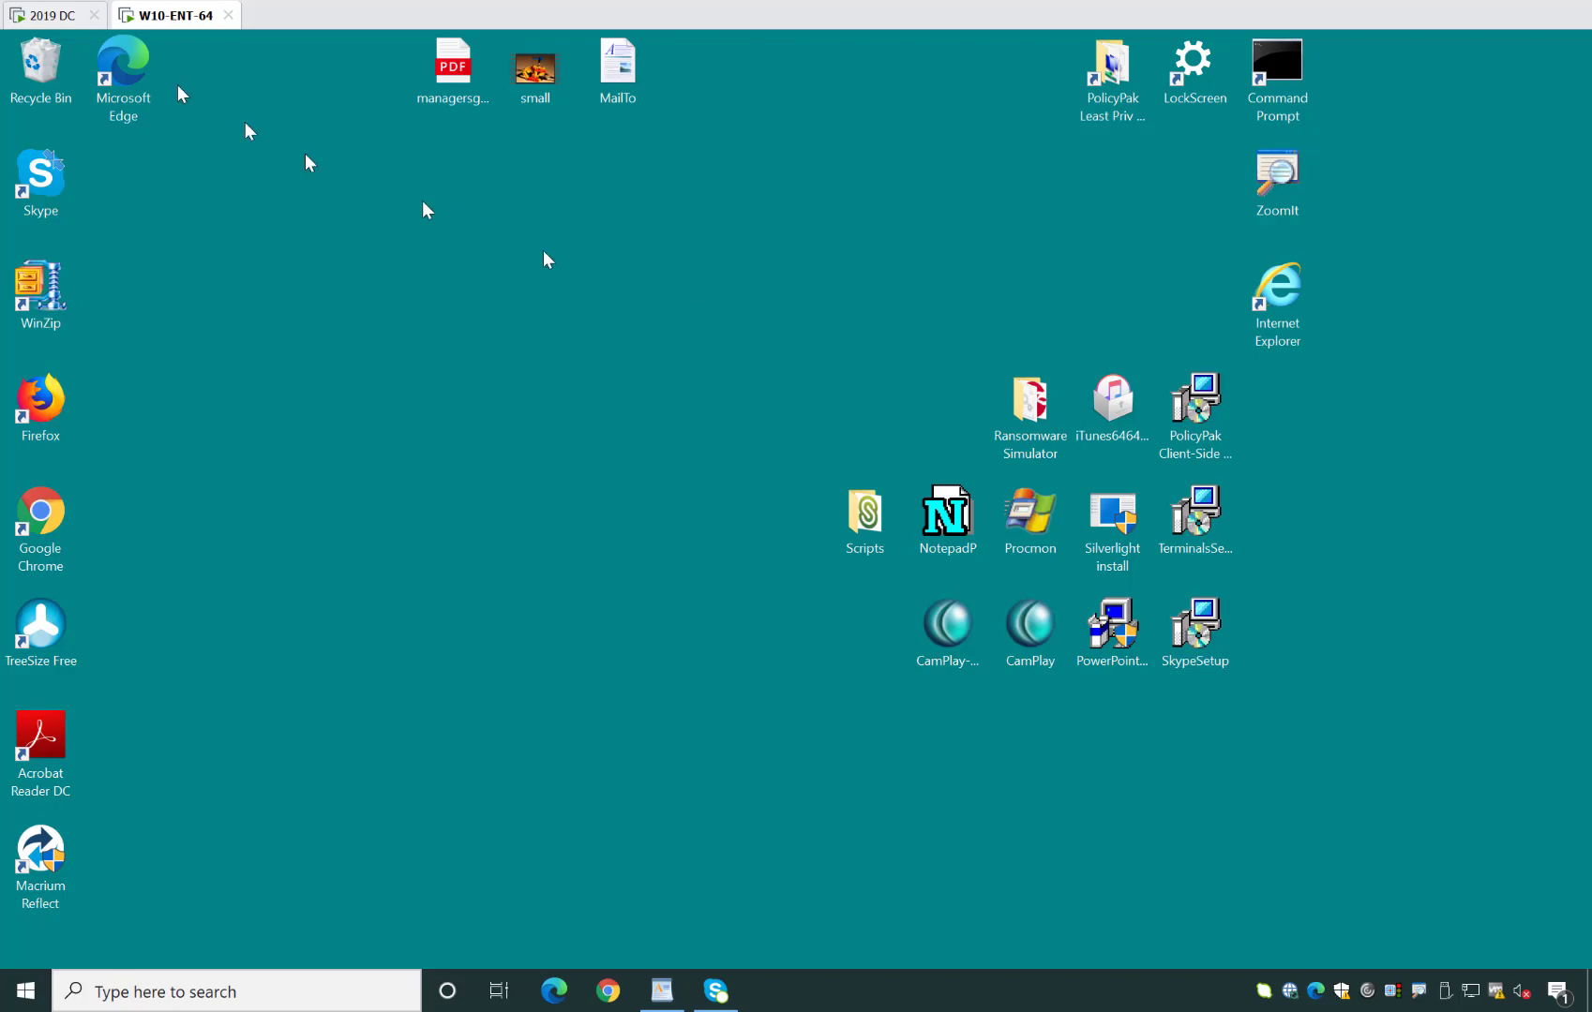
- Review the self-elevation policy list in Least Privilege Manager on the 2019 DC machine and return to W10-ENT-64
left_click(54, 15)
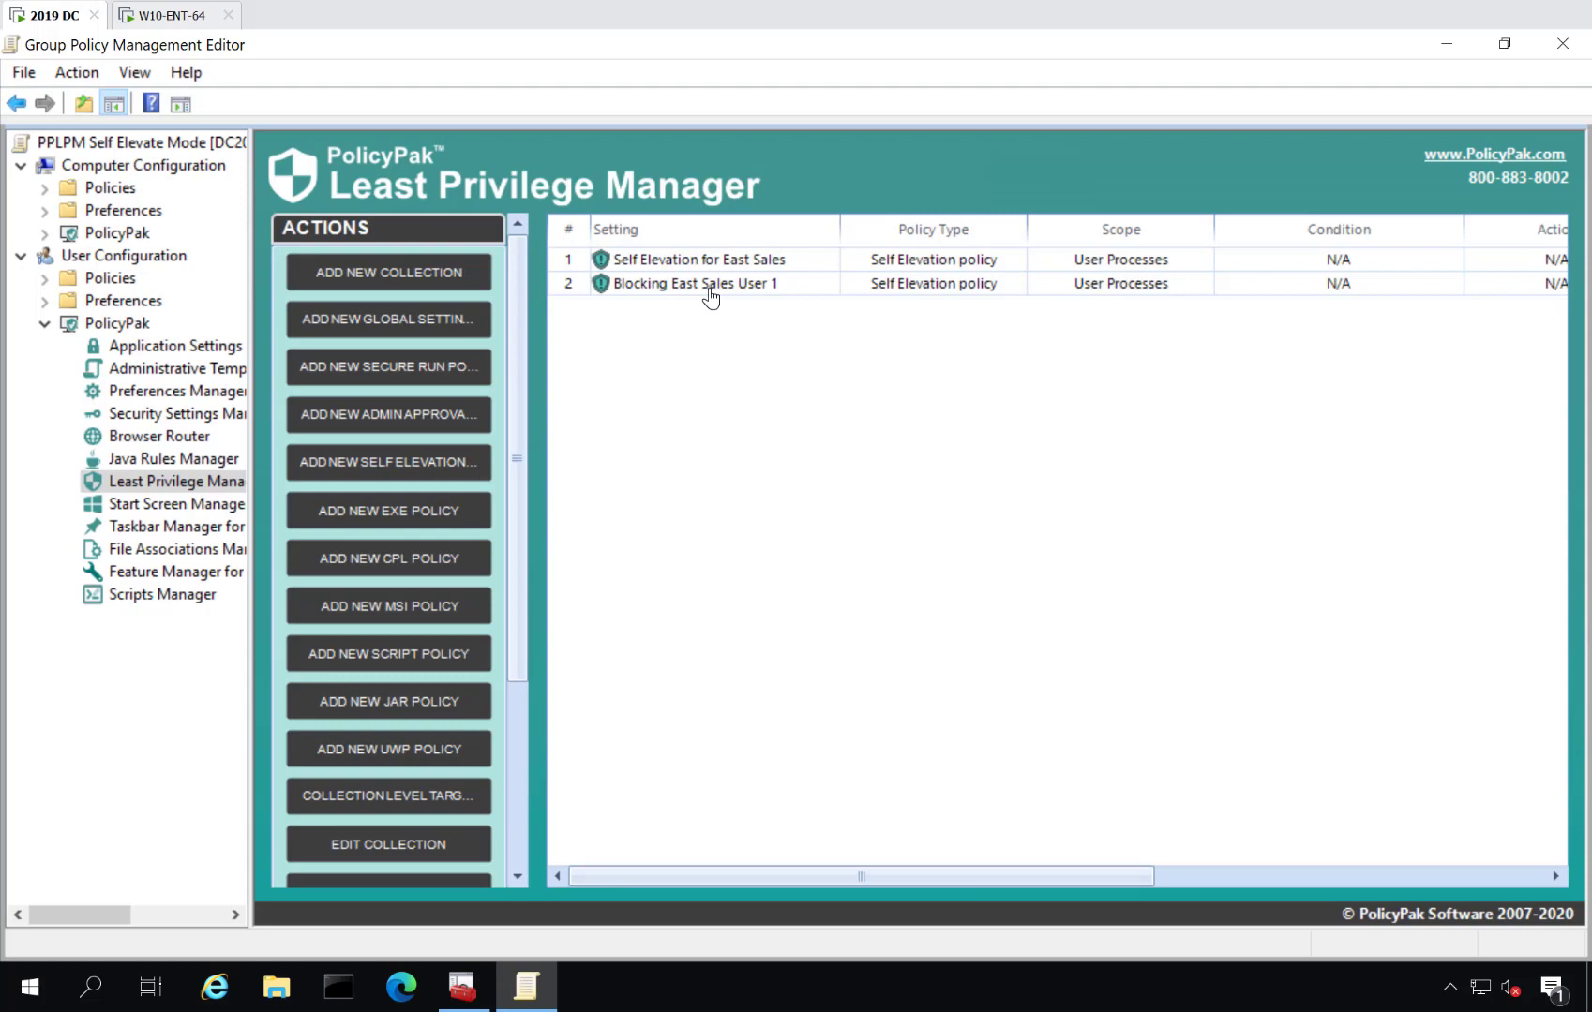
left_click(167, 17)
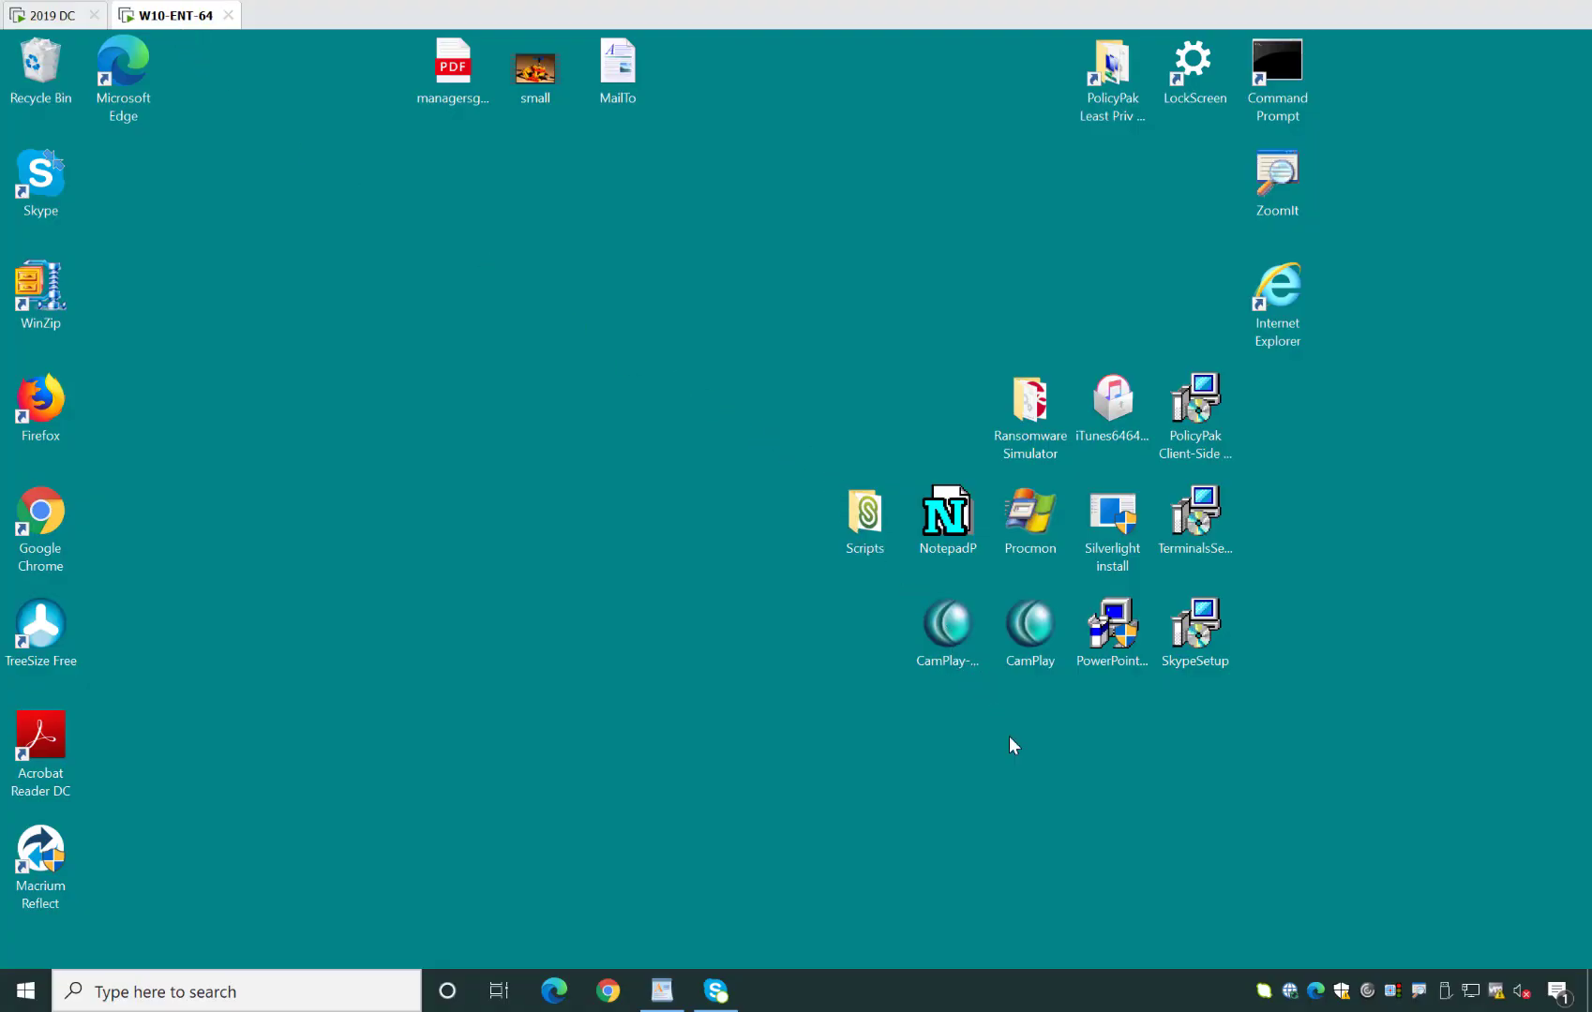